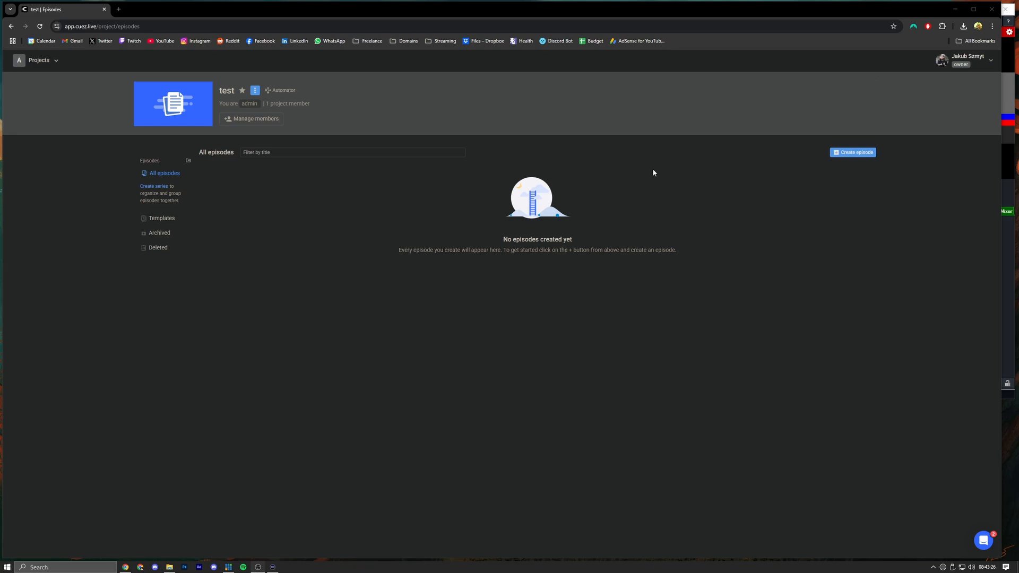
# Add a project called 'vMix Tutorial' built on the Esports project configuration.
pyautogui.click(58, 62)
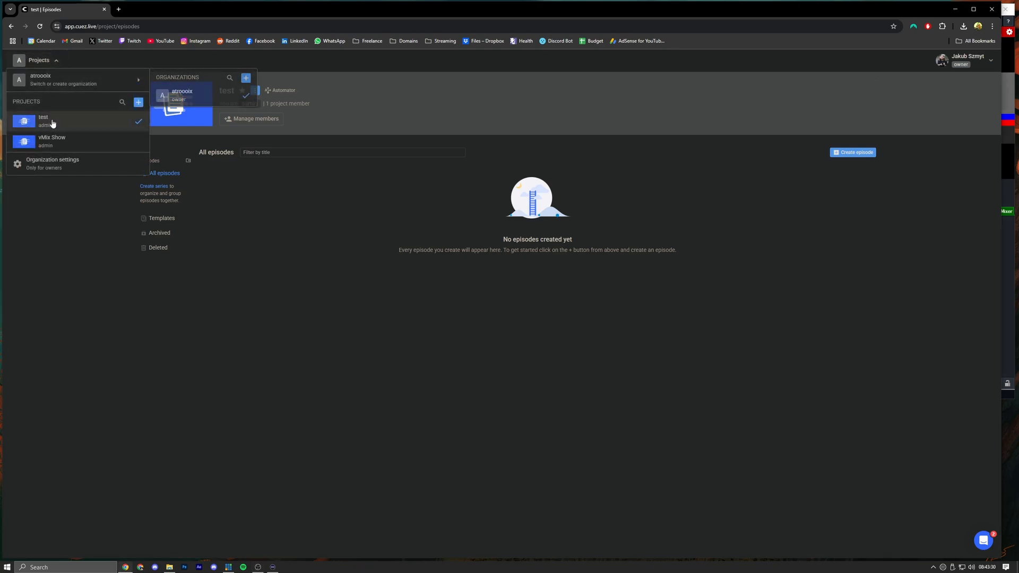
pyautogui.click(139, 102)
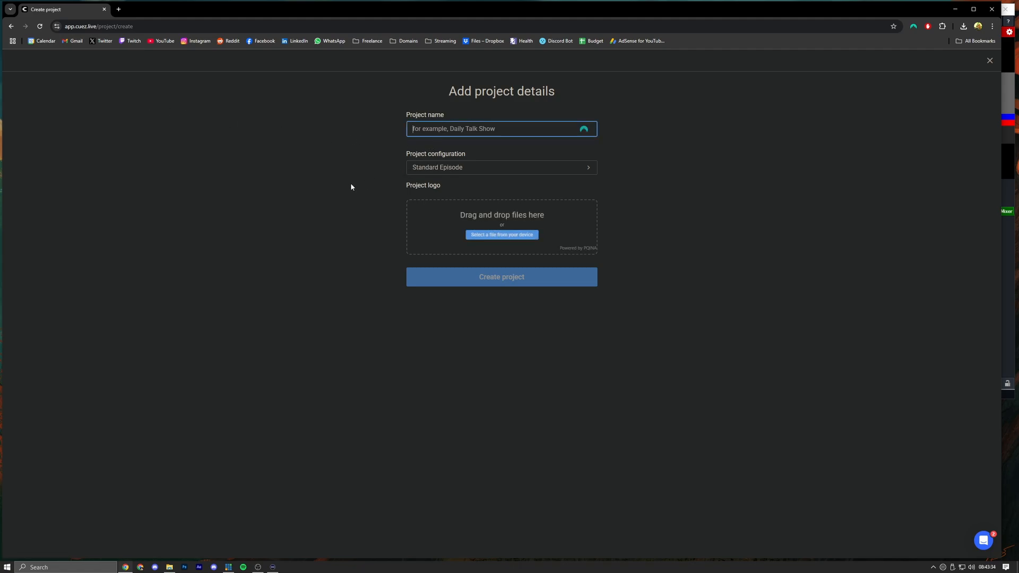
pyautogui.write('vMix ')
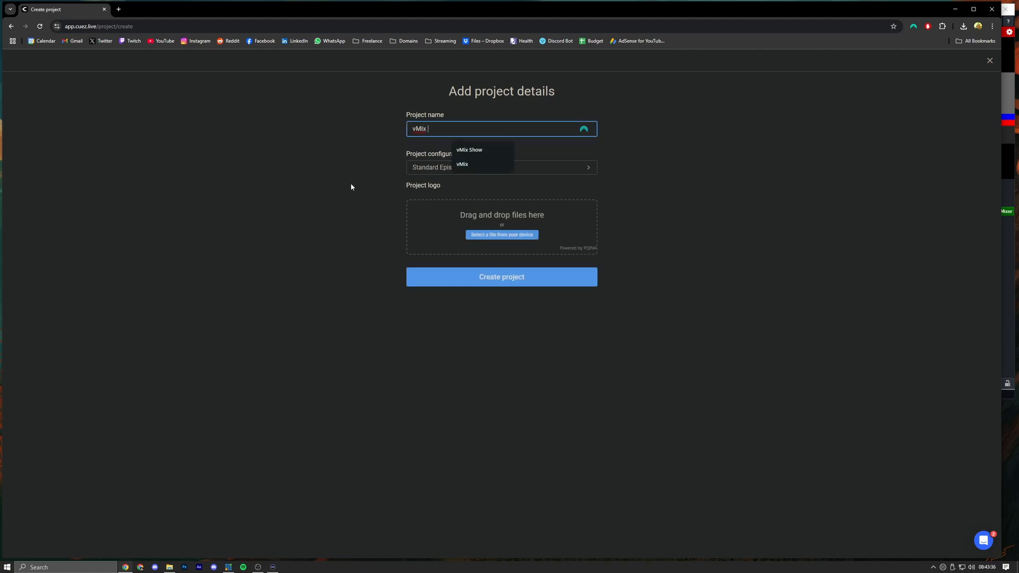
pyautogui.write('Tutorial')
pyautogui.click(350, 184)
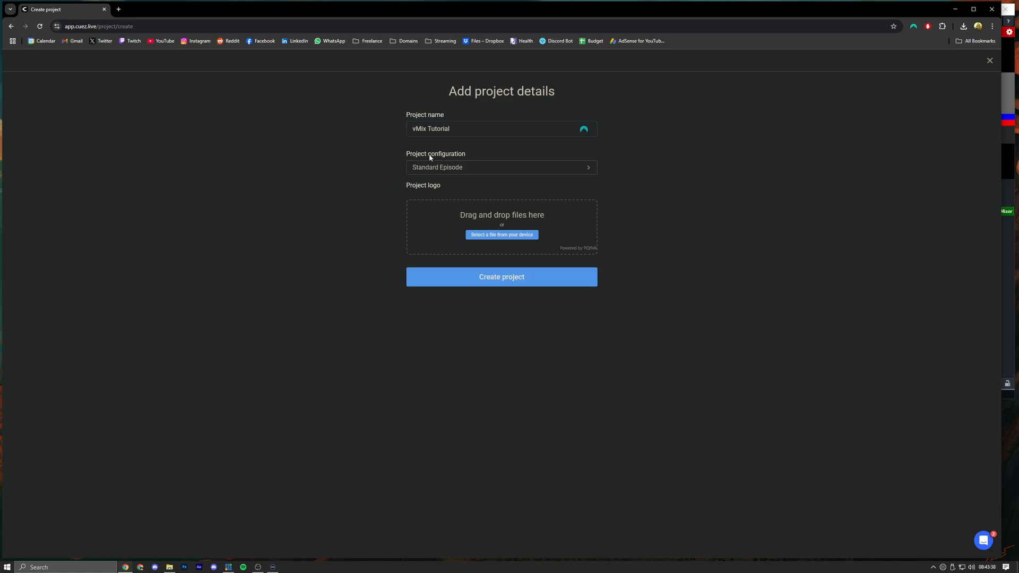
pyautogui.click(441, 167)
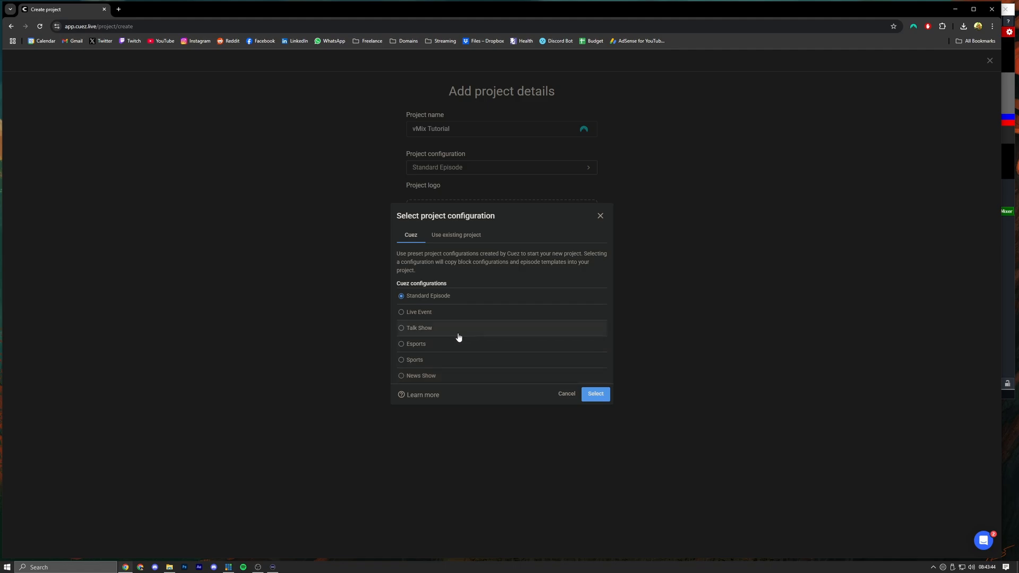
pyautogui.click(402, 345)
pyautogui.click(595, 394)
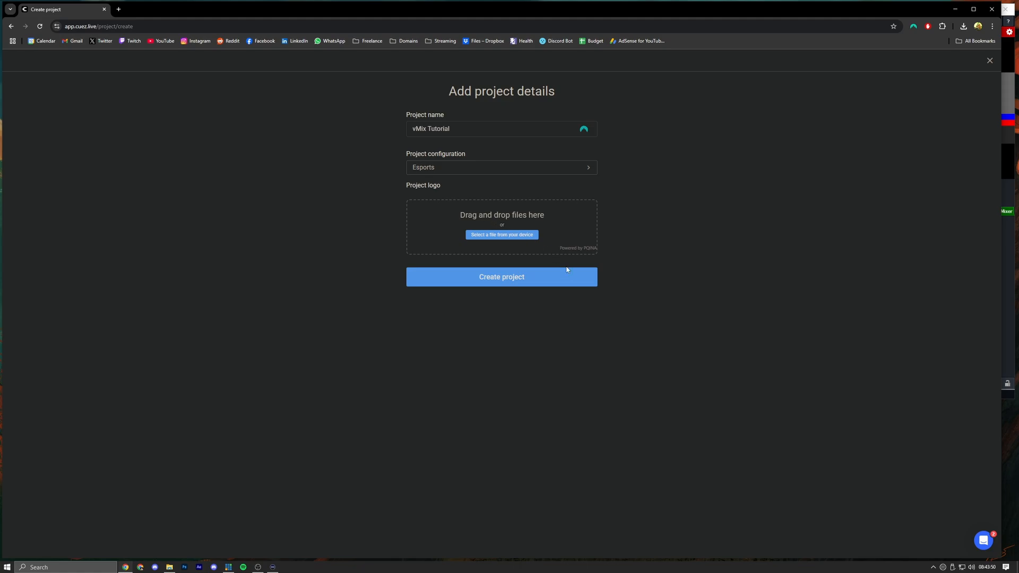
pyautogui.click(510, 280)
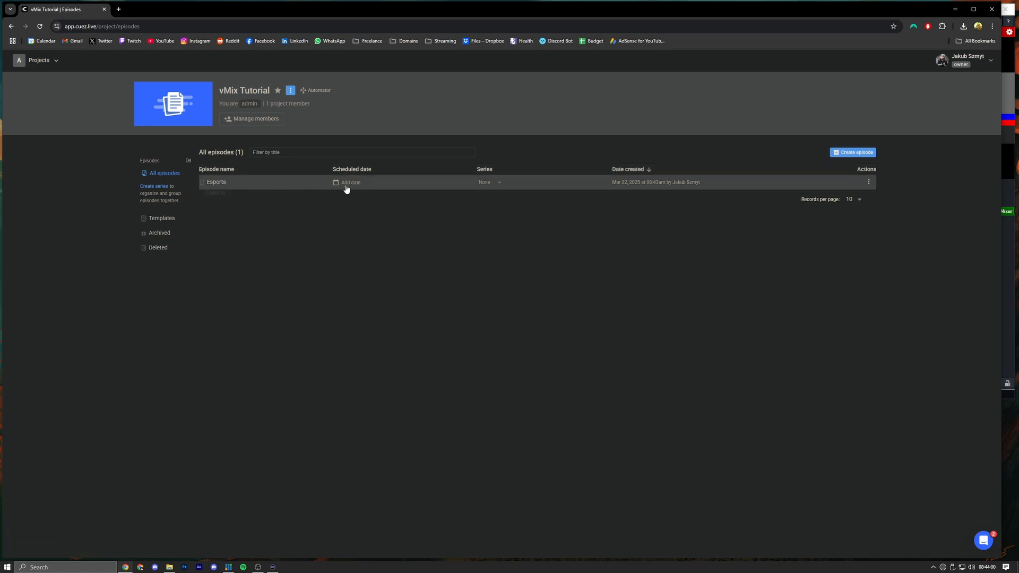
# Open the Esports episode from the vMix Tutorial episode list, leaving its series unchanged.
pyautogui.click(499, 183)
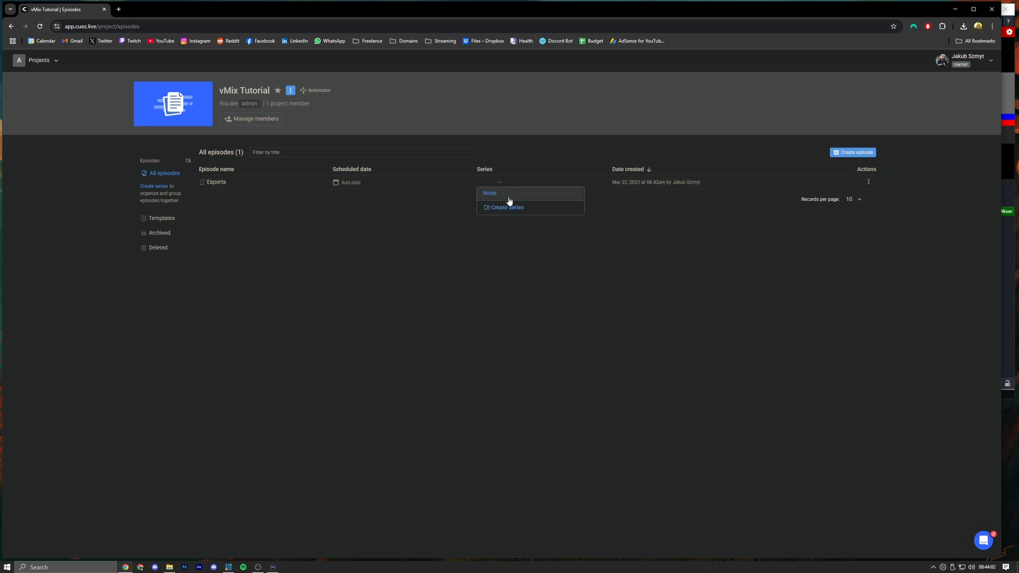
pyautogui.click(638, 243)
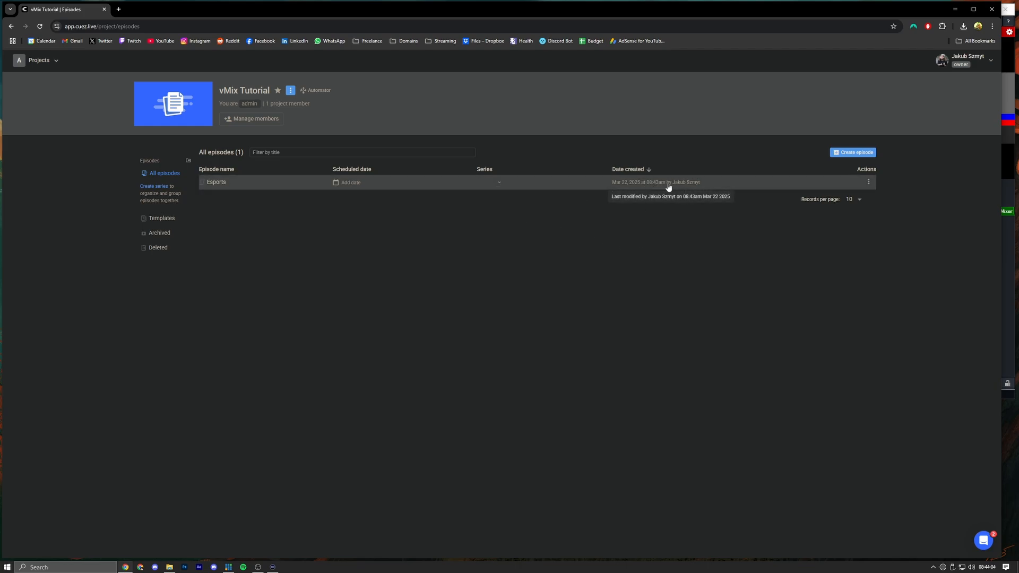
pyautogui.click(218, 182)
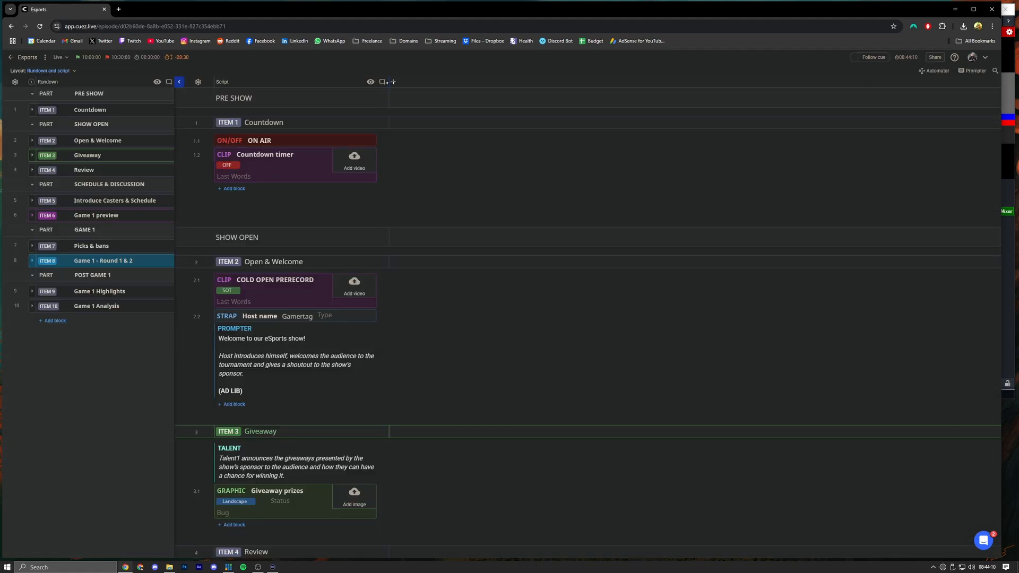
# Widen the Script column, scroll through the Esports script, and bring vMix to the front.
pyautogui.moveTo(388, 98); pyautogui.dragTo(668, 98)
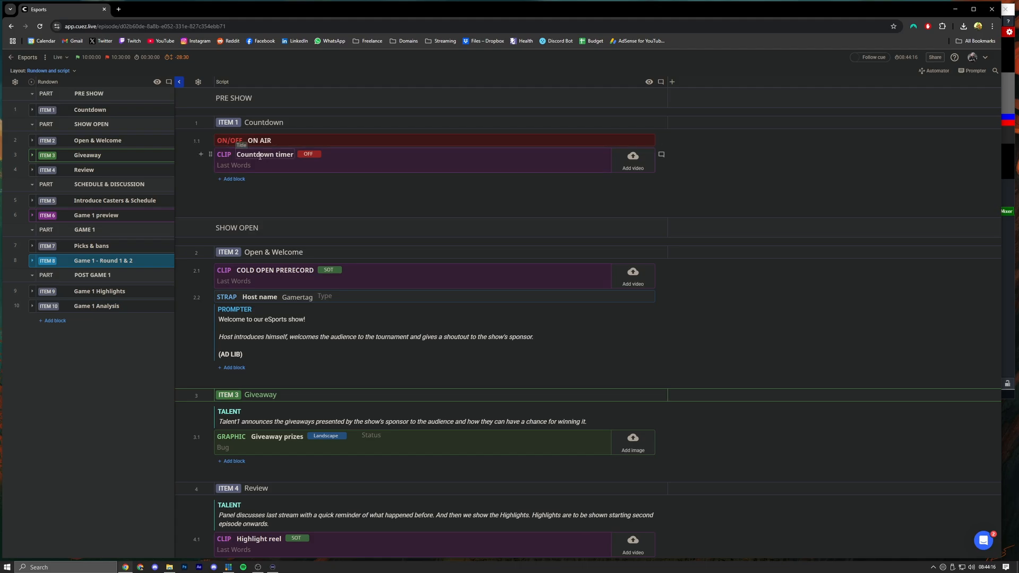
pyautogui.scroll(-2, 281, 157)
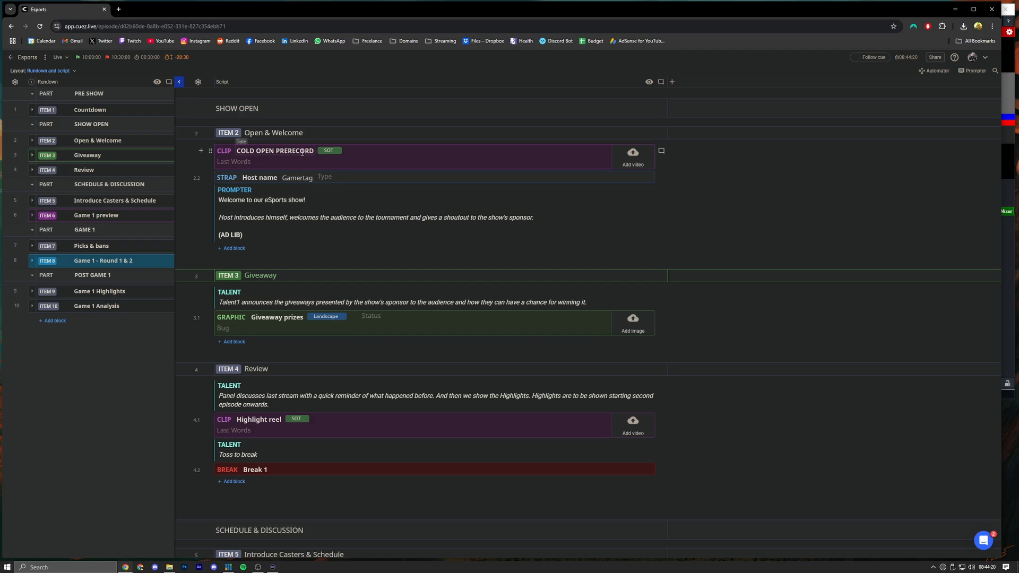
pyautogui.scroll(-1, 302, 152)
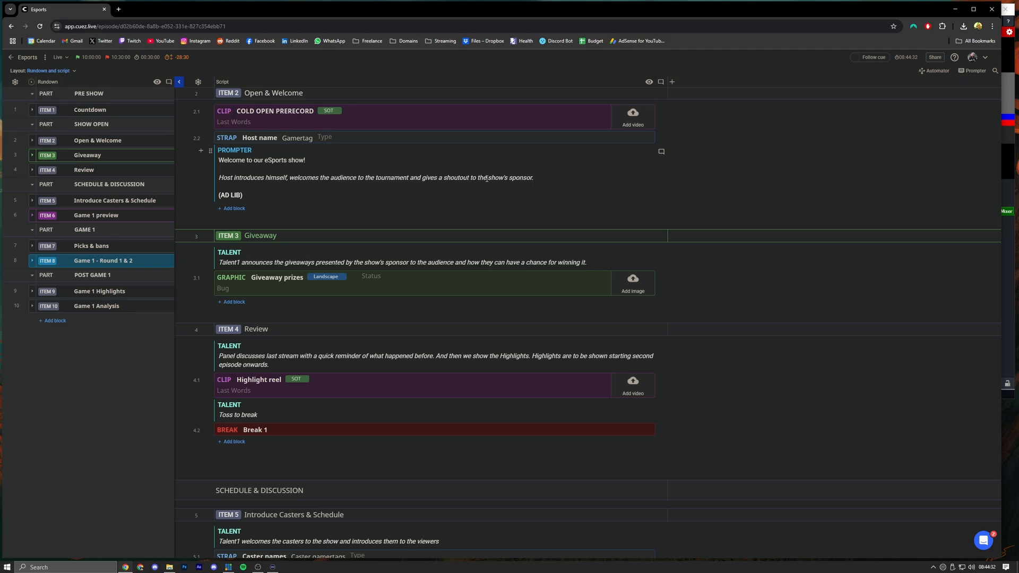
pyautogui.scroll(-2, 553, 185)
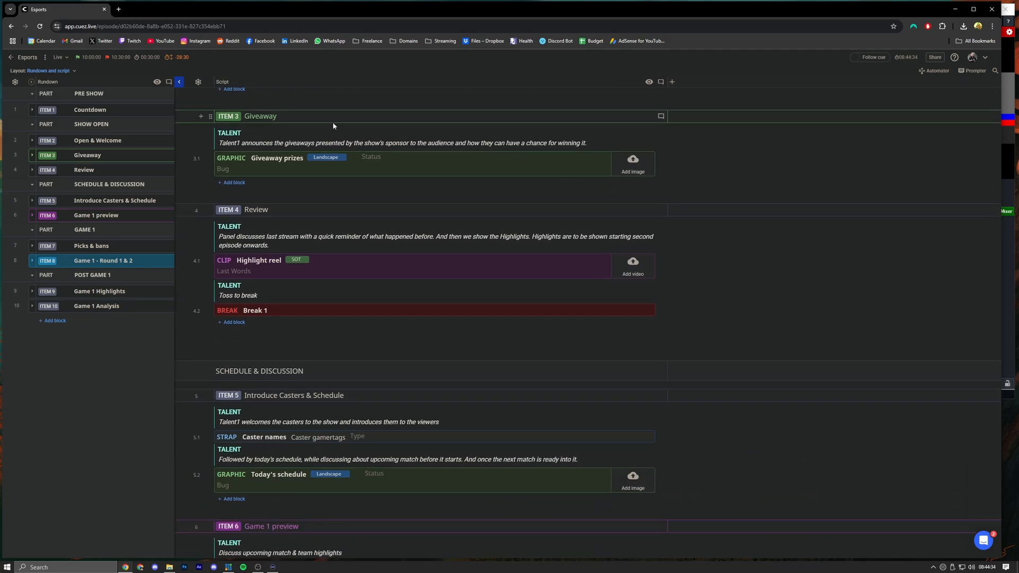
pyautogui.scroll(5, 270, 119)
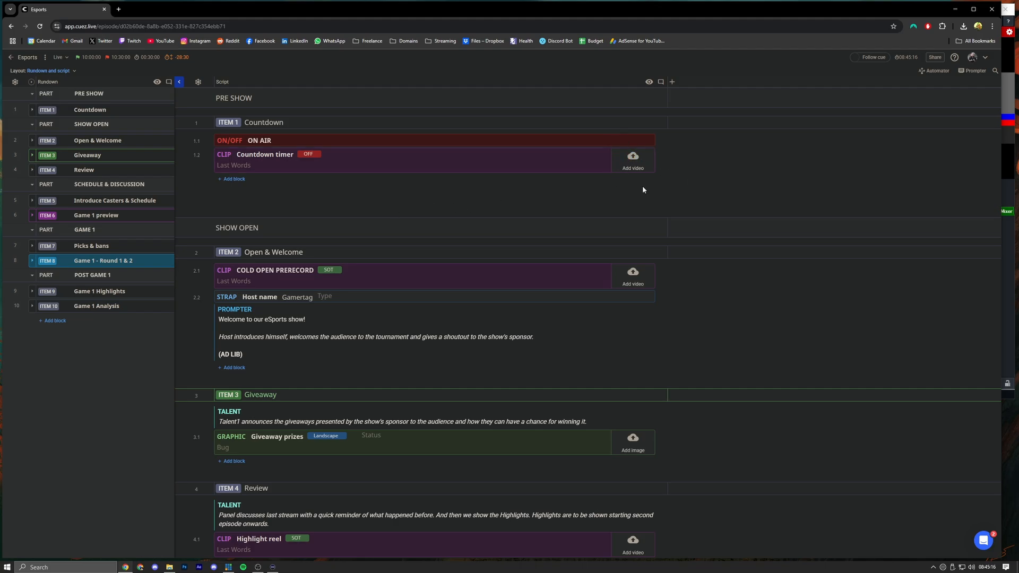
pyautogui.scroll(-2, 632, 181)
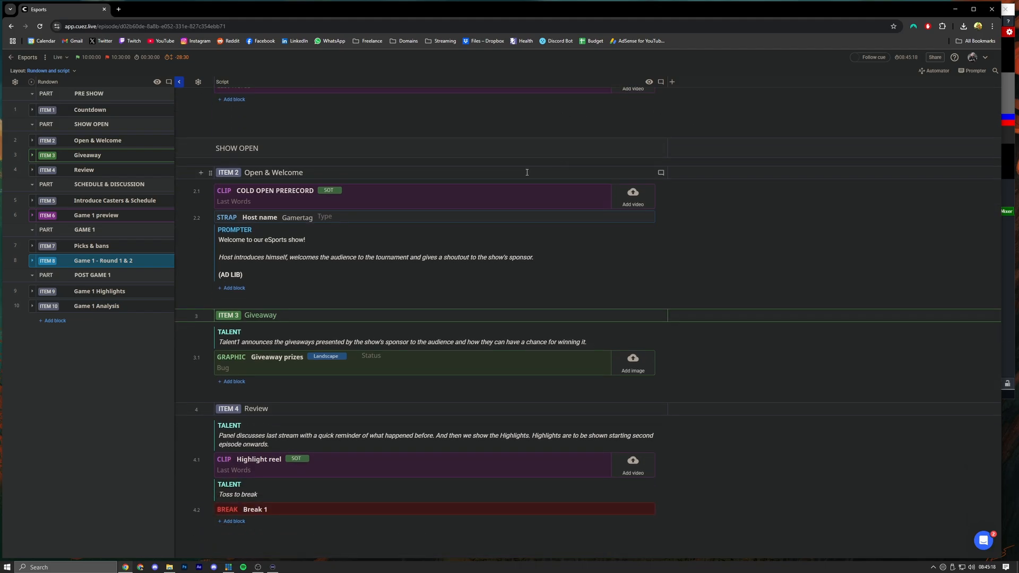
pyautogui.click(229, 568)
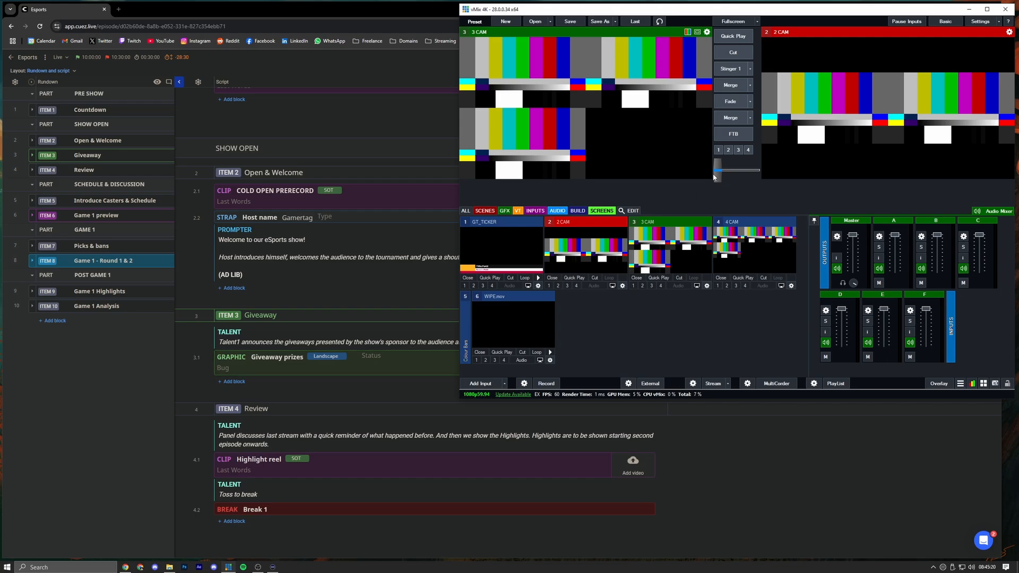
# Load the GT_TICKER title into vMix preview while 2 CAM stays live.
pyautogui.click(520, 247)
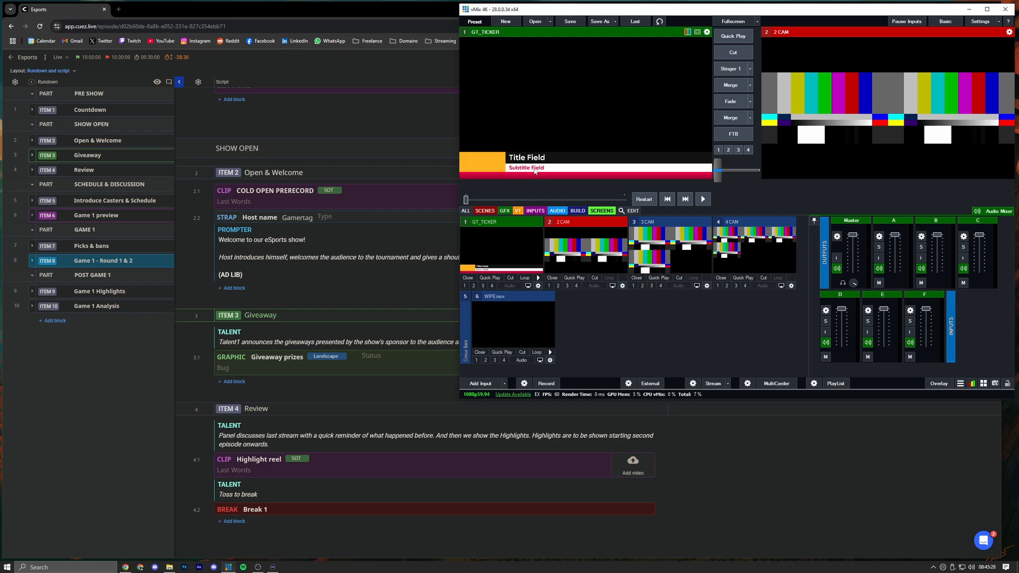
pyautogui.scroll(2, 335, 163)
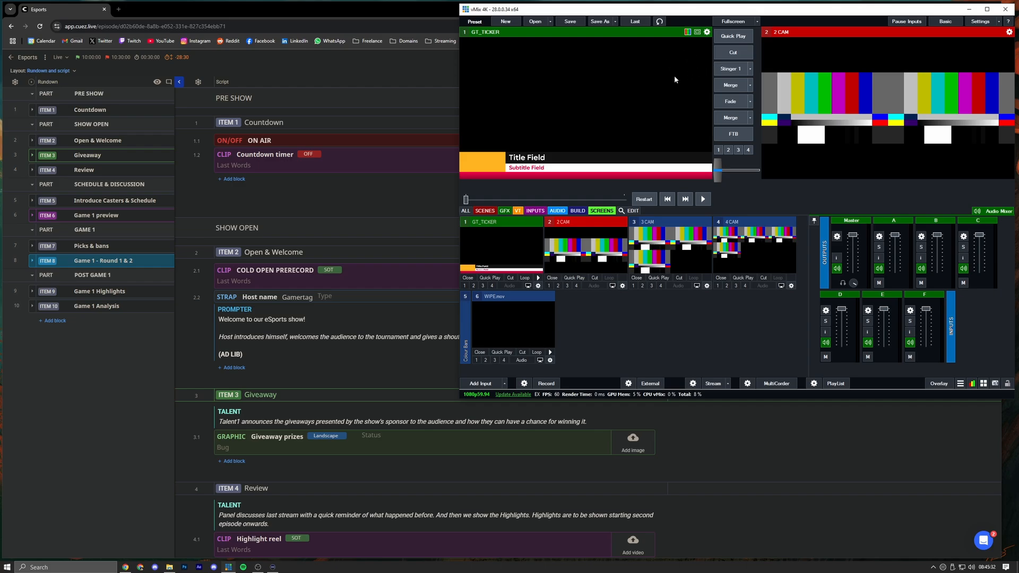
# Return to Cuez and create a 'talk show' project using the Talk Show configuration.
pyautogui.click(388, 193)
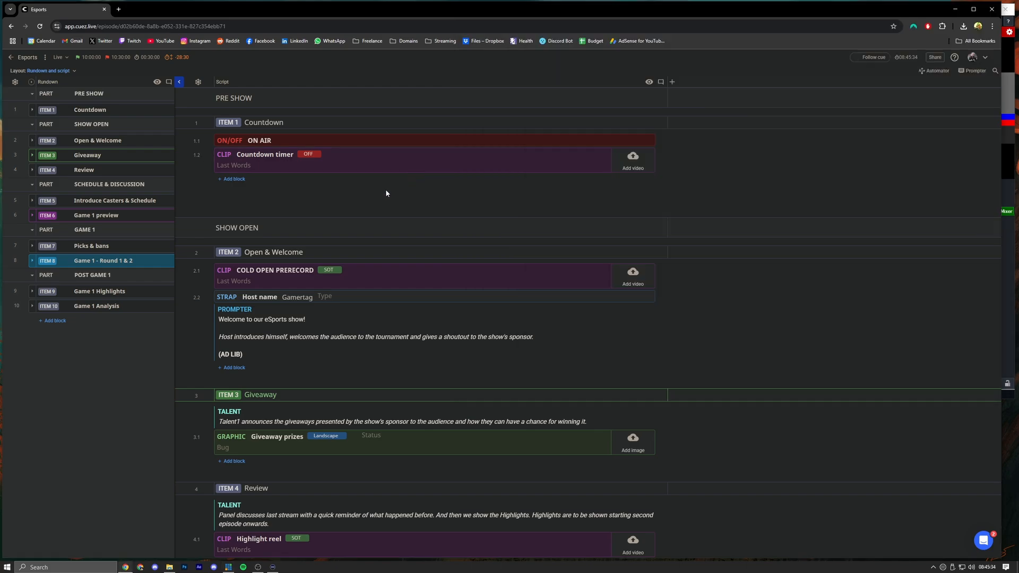
pyautogui.click(12, 57)
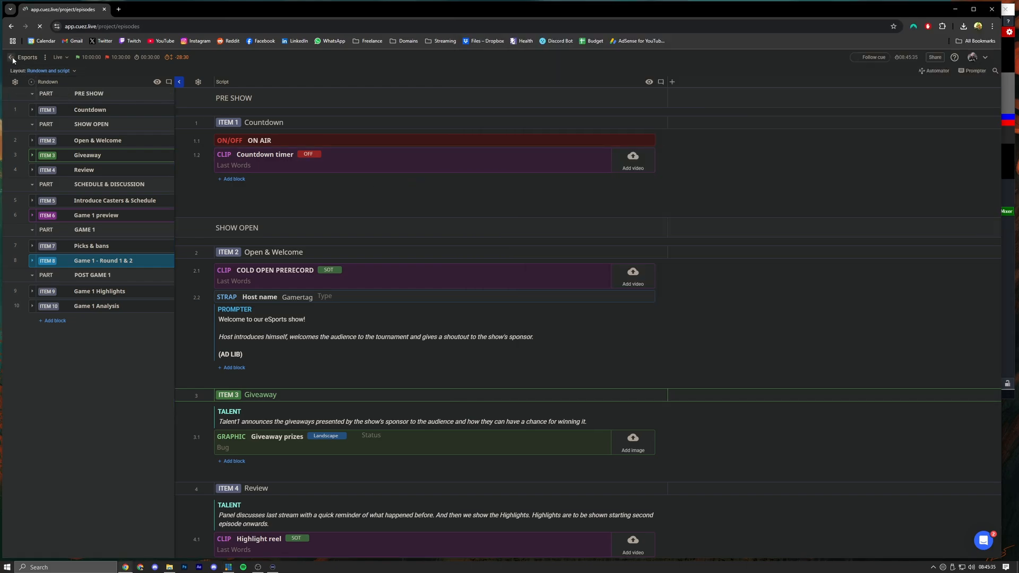
pyautogui.click(48, 61)
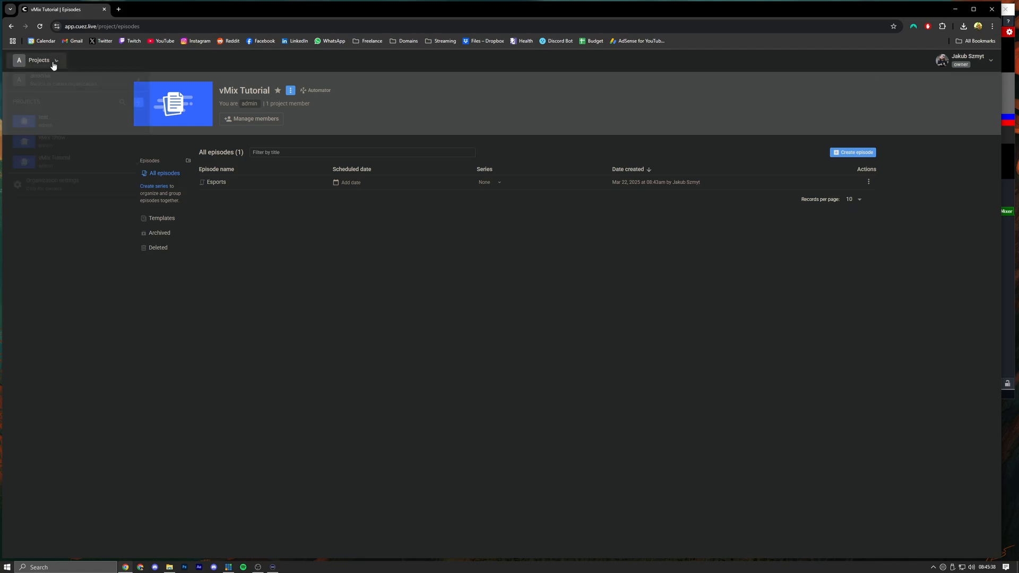
pyautogui.click(137, 102)
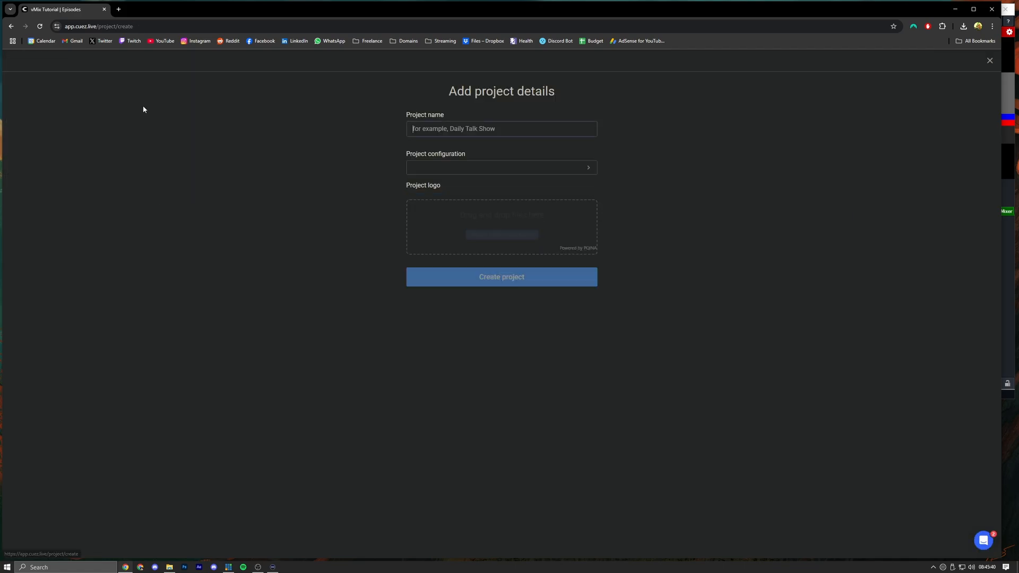
pyautogui.write('talk show')
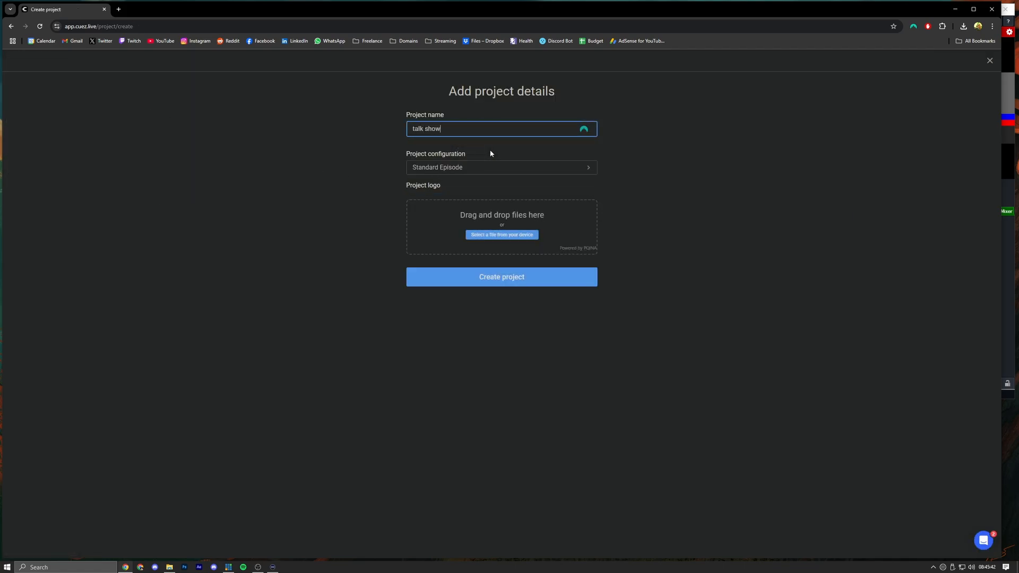
pyautogui.click(462, 168)
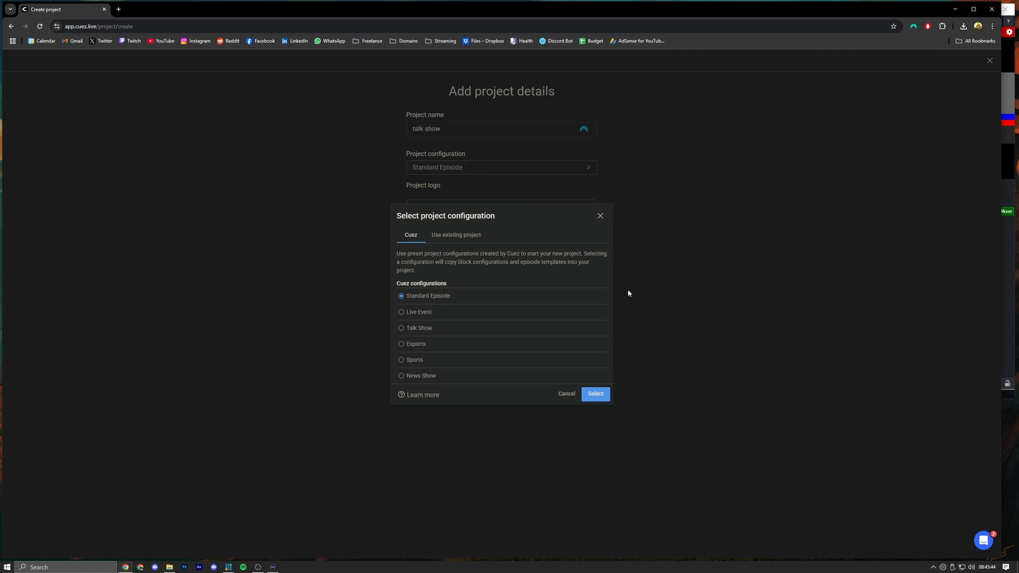
pyautogui.click(429, 329)
pyautogui.click(597, 395)
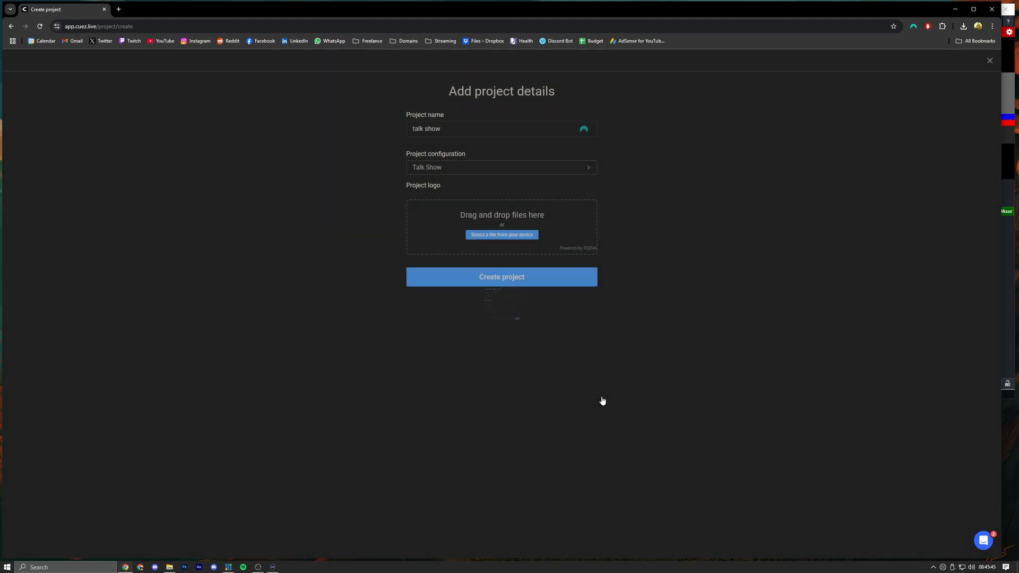
pyautogui.click(510, 286)
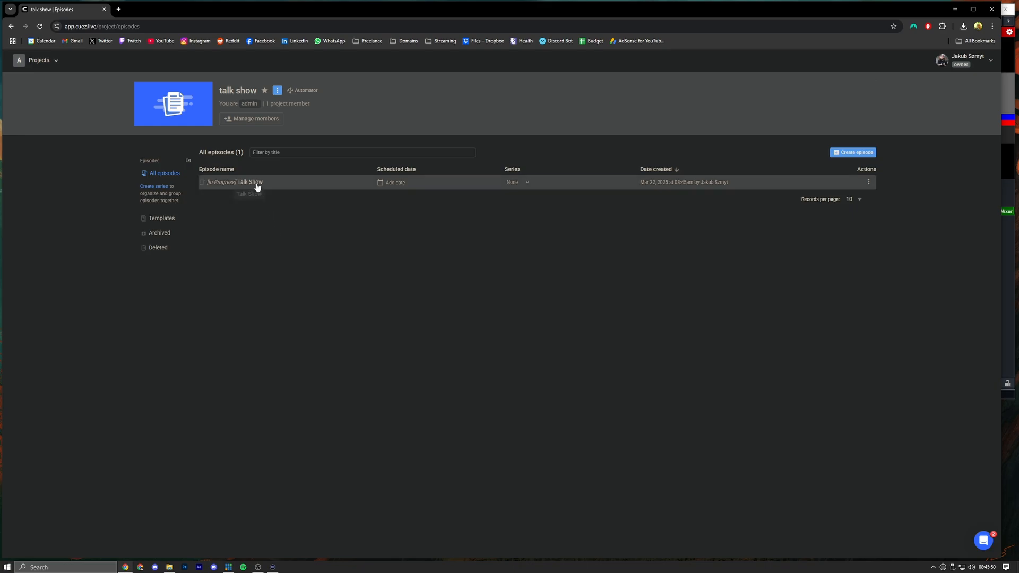
pyautogui.click(225, 184)
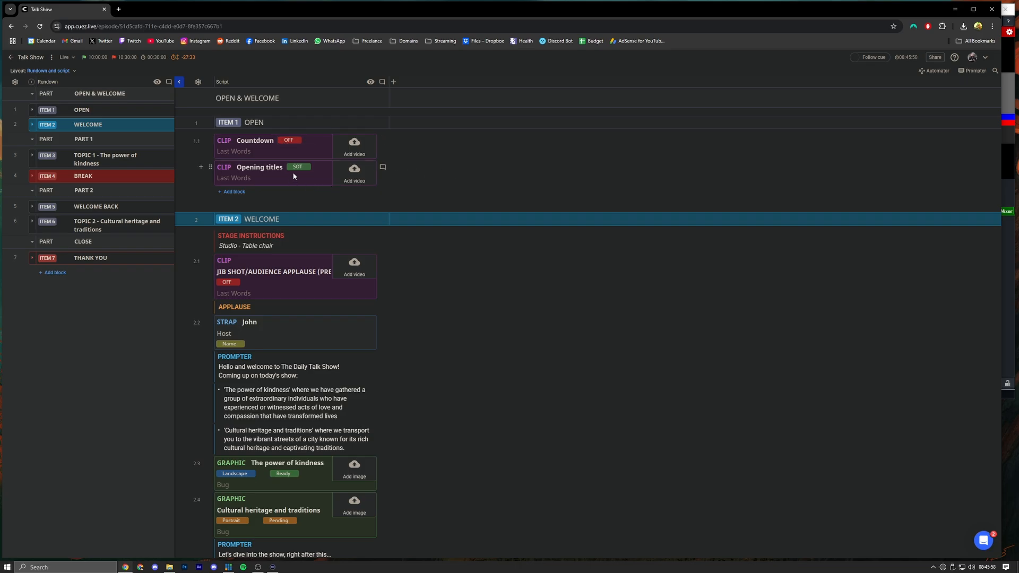
pyautogui.scroll(-2, 293, 176)
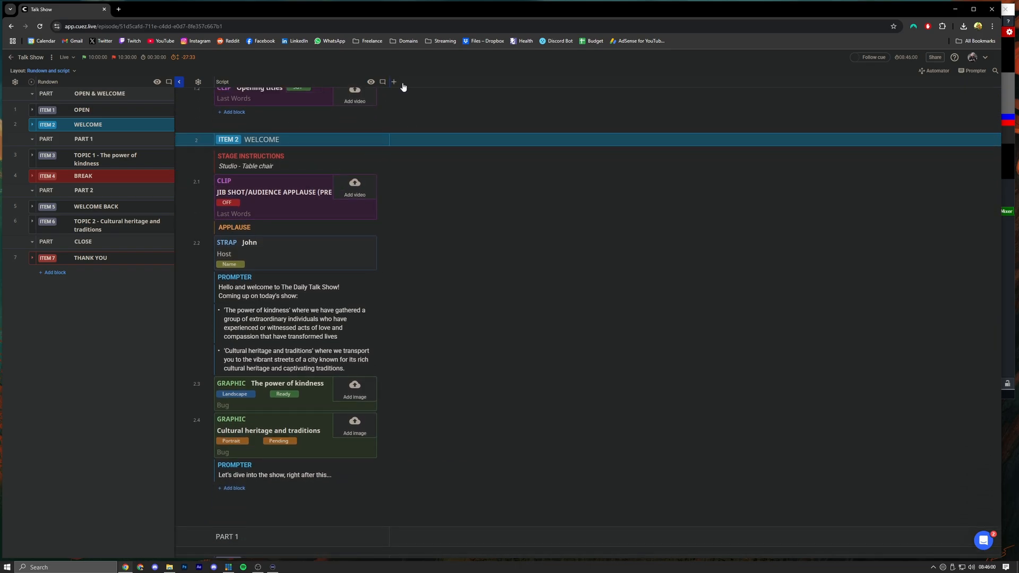
pyautogui.moveTo(402, 84); pyautogui.dragTo(595, 86)
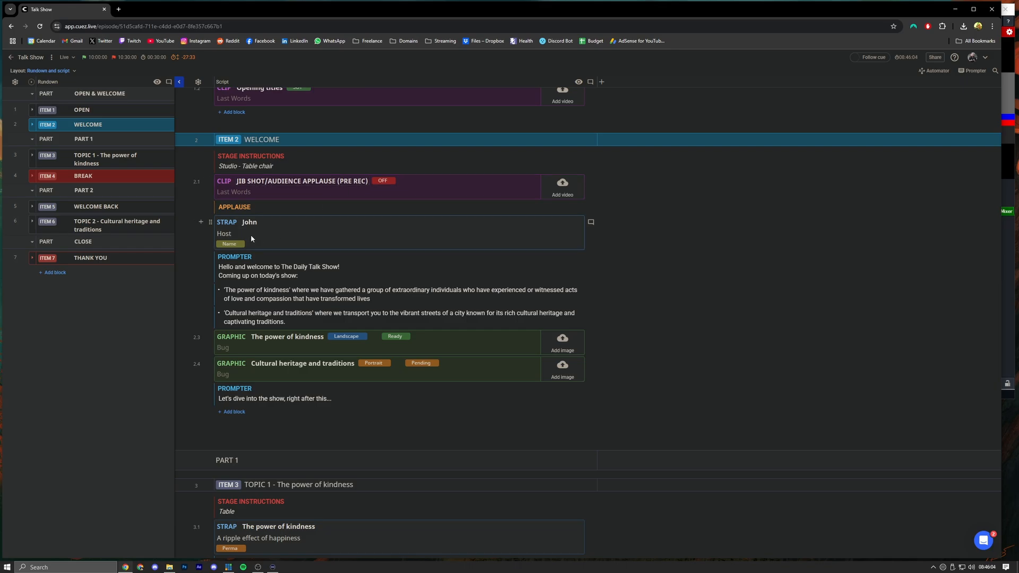
pyautogui.scroll(-2, 280, 248)
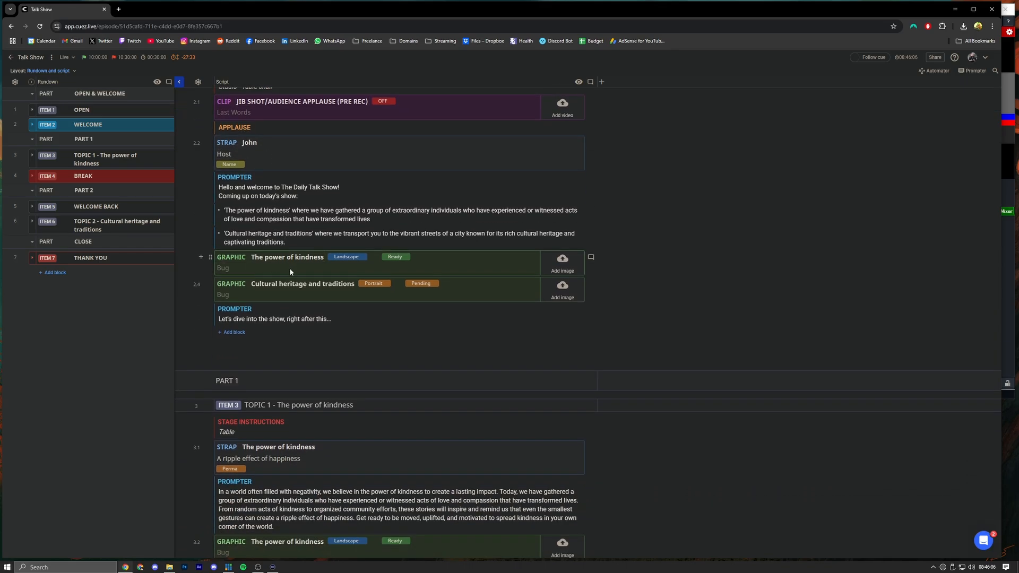
pyautogui.scroll(-2, 256, 246)
pyautogui.scroll(-4, 366, 179)
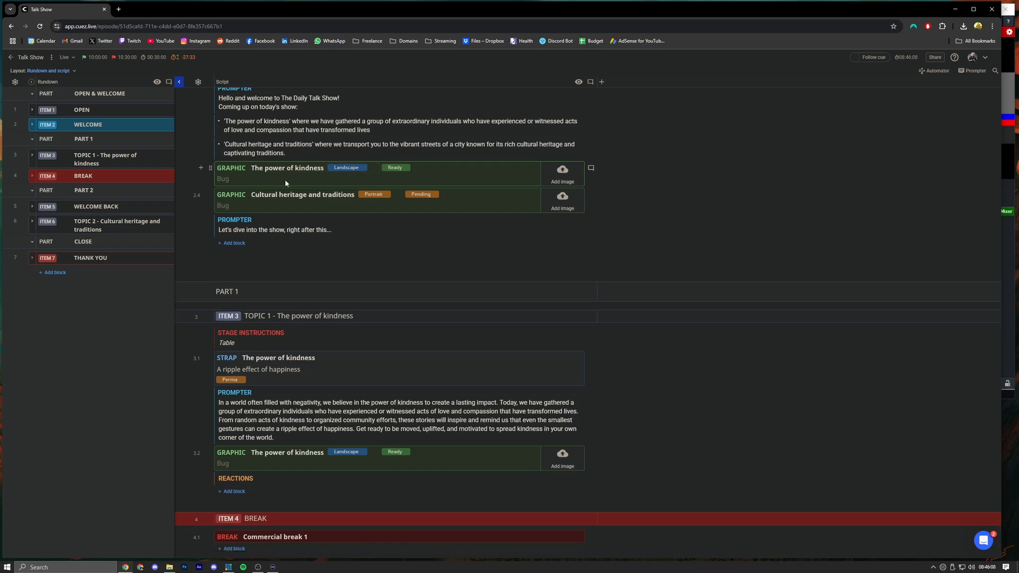
pyautogui.scroll(-4, 276, 227)
pyautogui.scroll(-10, 342, 233)
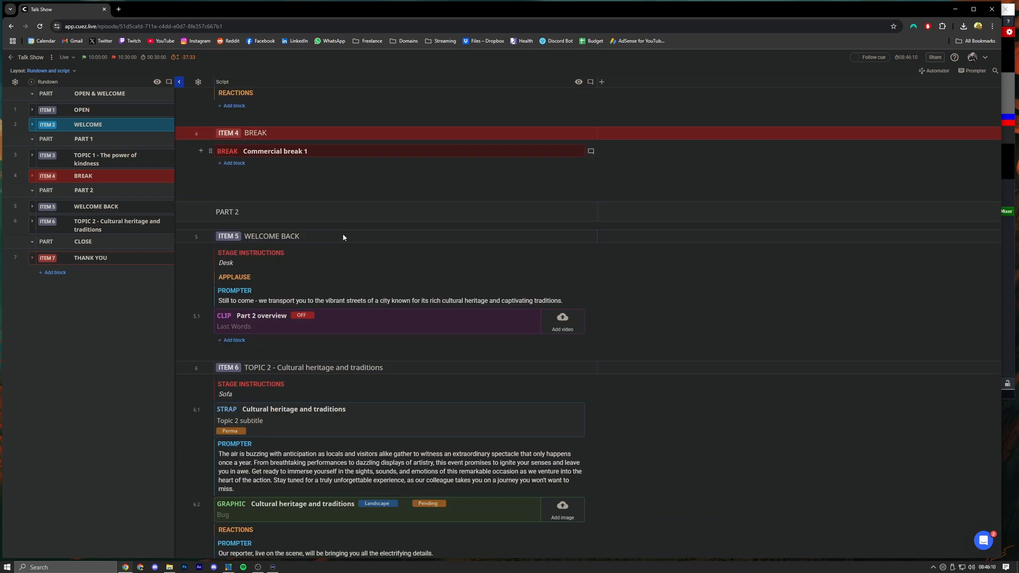
pyautogui.scroll(20, 708, 440)
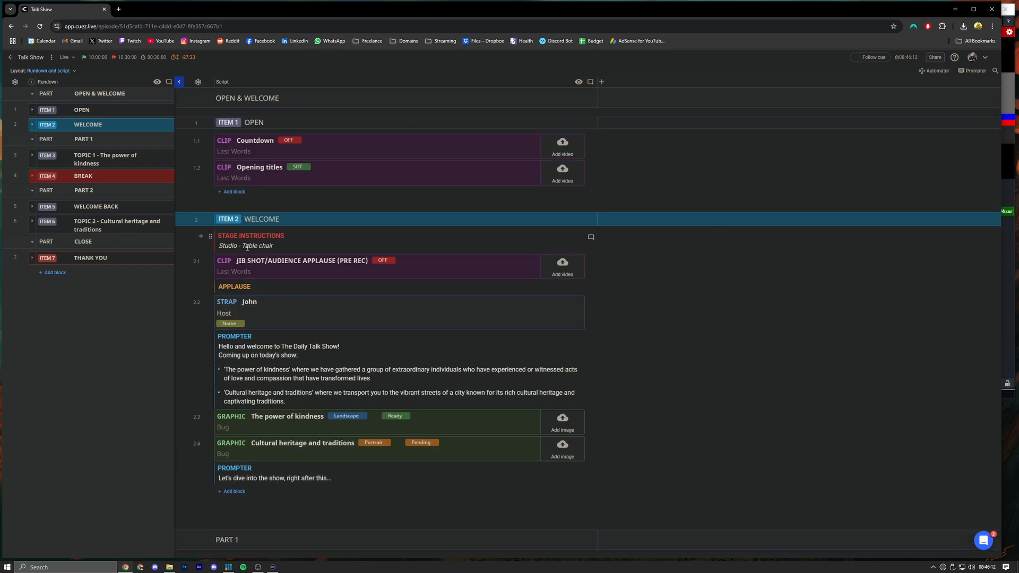
# Narrow the browser and position the Automator app window beside vMix and the Talk Show rundown.
pyautogui.click(933, 71)
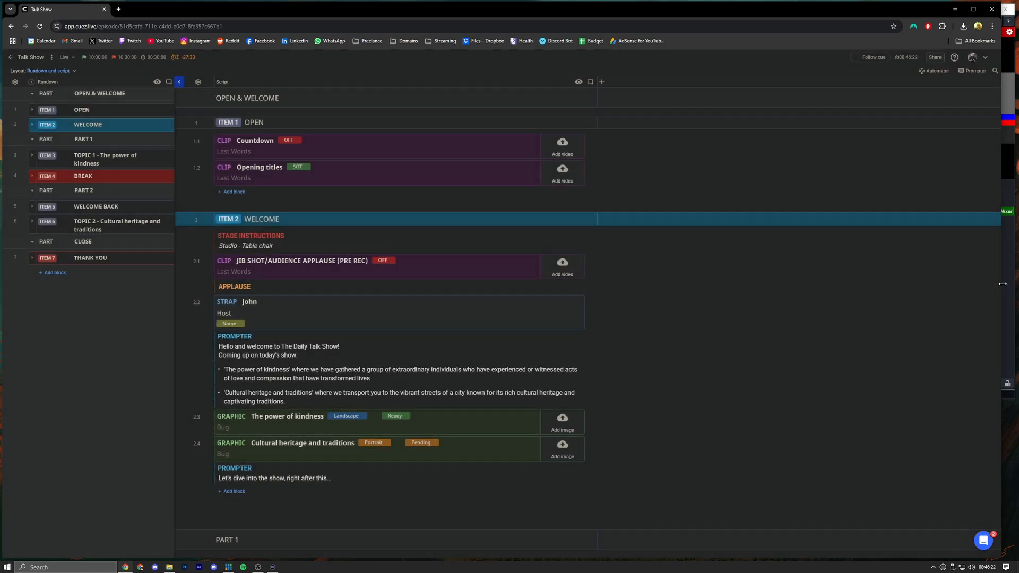
pyautogui.moveTo(1003, 282); pyautogui.dragTo(593, 289)
pyautogui.moveTo(775, 417); pyautogui.dragTo(702, 414)
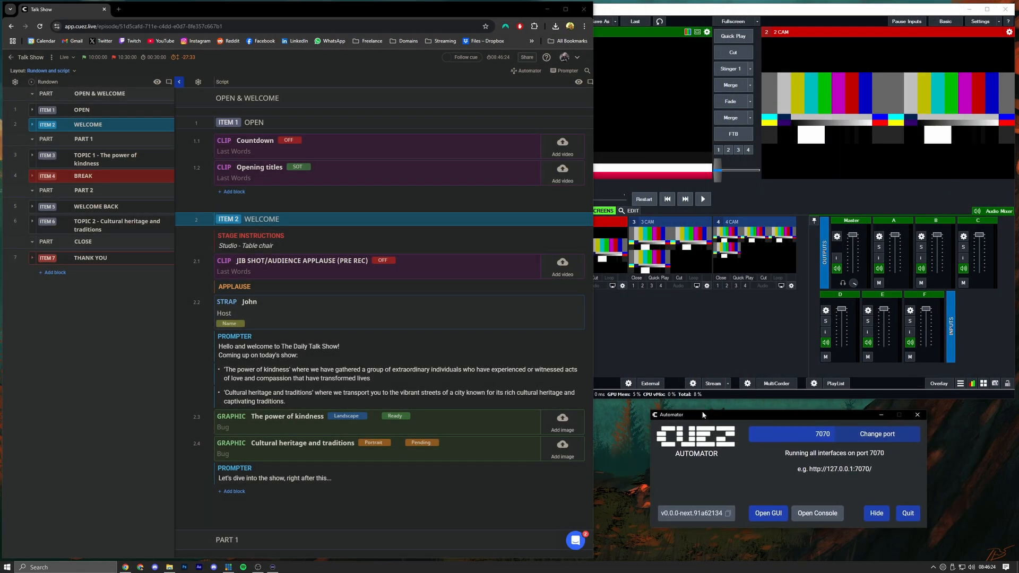
# Open the Automator web interface and start adding a new project.
pyautogui.click(765, 514)
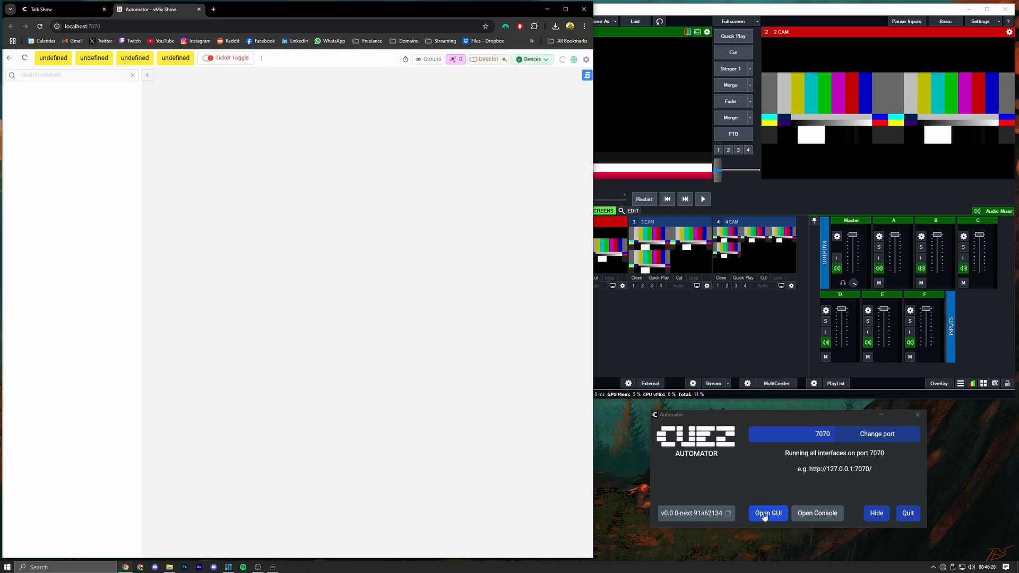
pyautogui.click(9, 60)
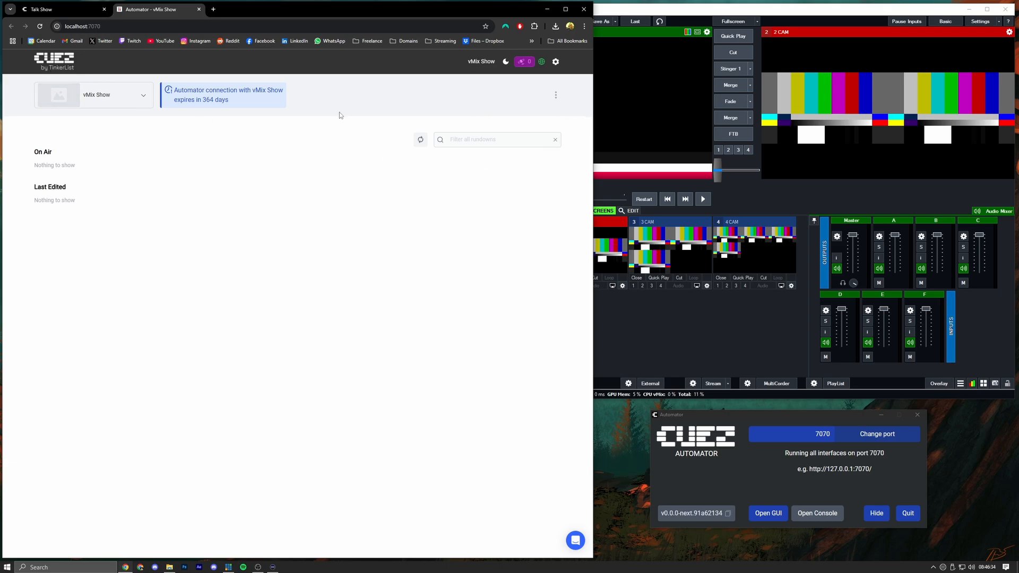
pyautogui.click(147, 99)
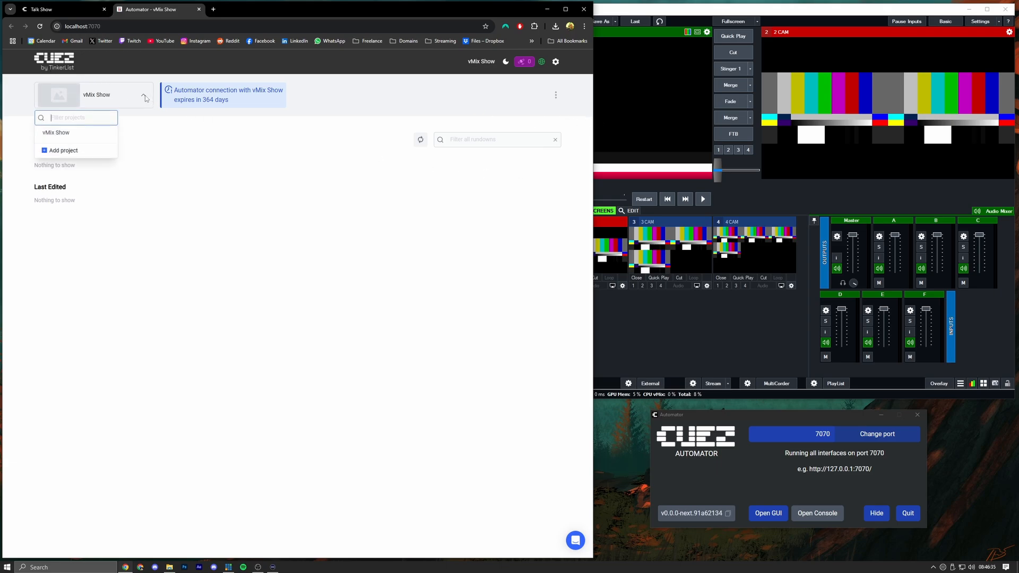
pyautogui.click(63, 150)
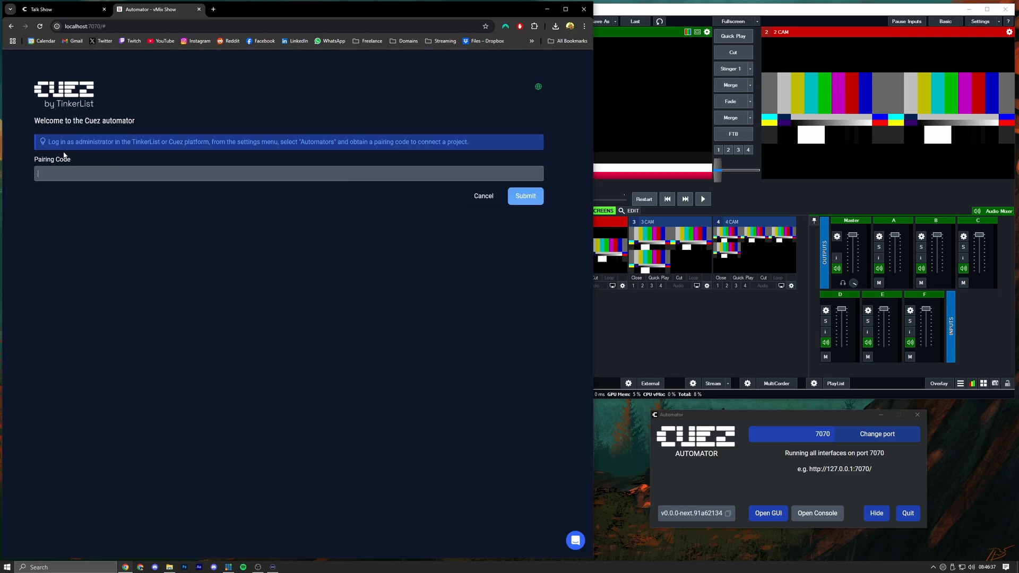
# Copy the pairing key from the talk show project's automator and submit it as the Pairing Code.
pyautogui.click(71, 11)
pyautogui.click(525, 70)
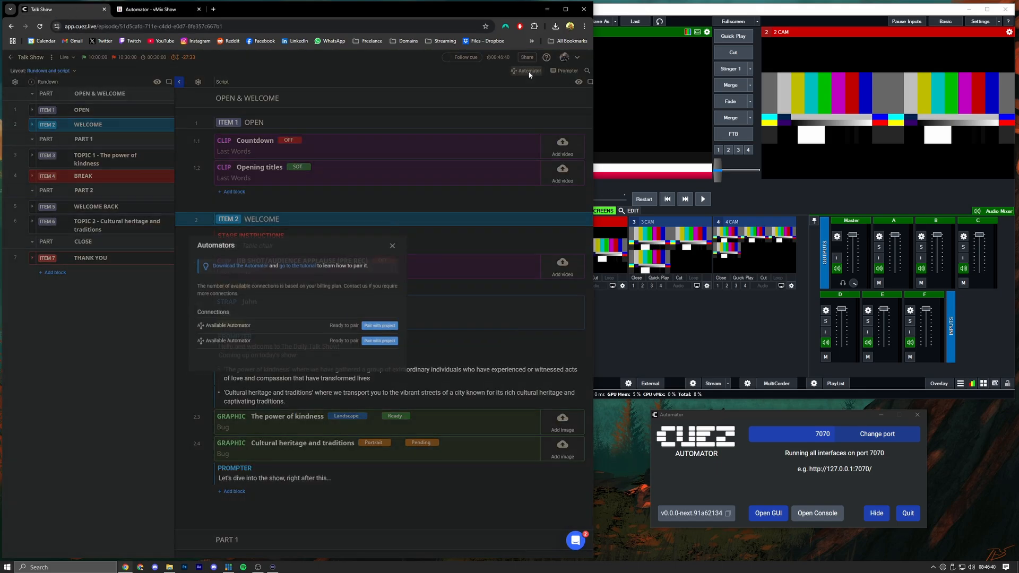
pyautogui.click(388, 330)
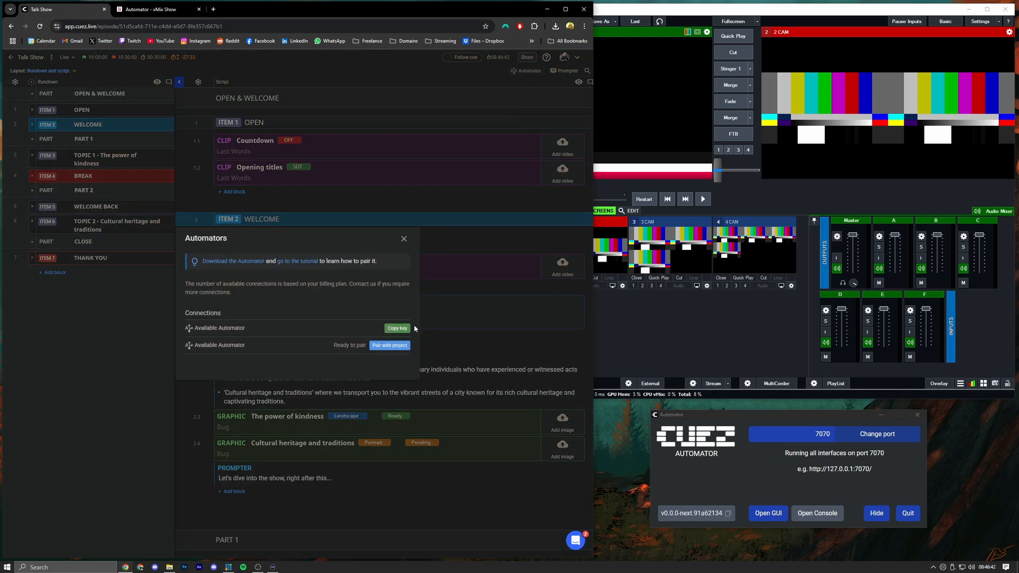
pyautogui.click(398, 328)
pyautogui.click(151, 9)
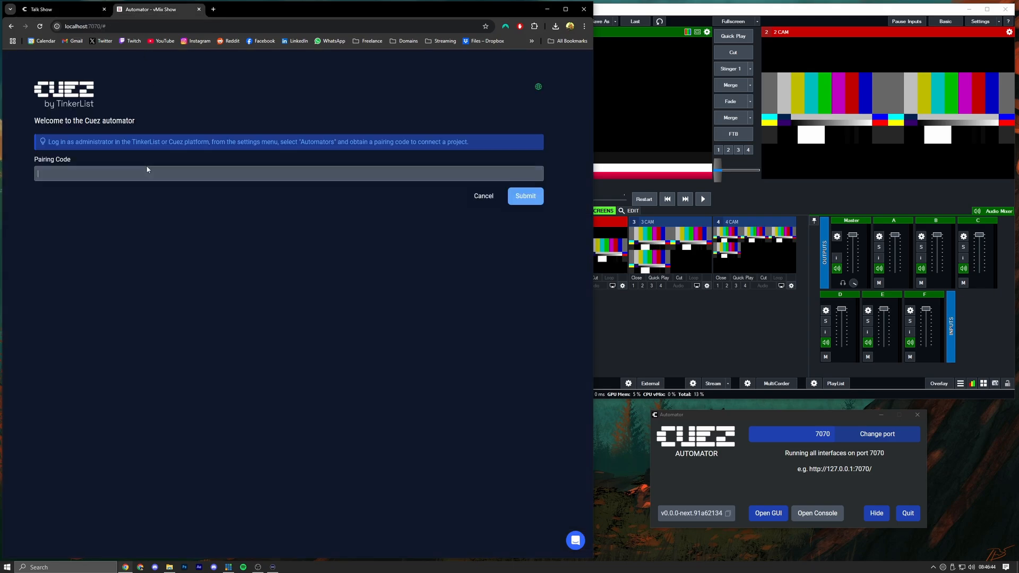
pyautogui.click(533, 201)
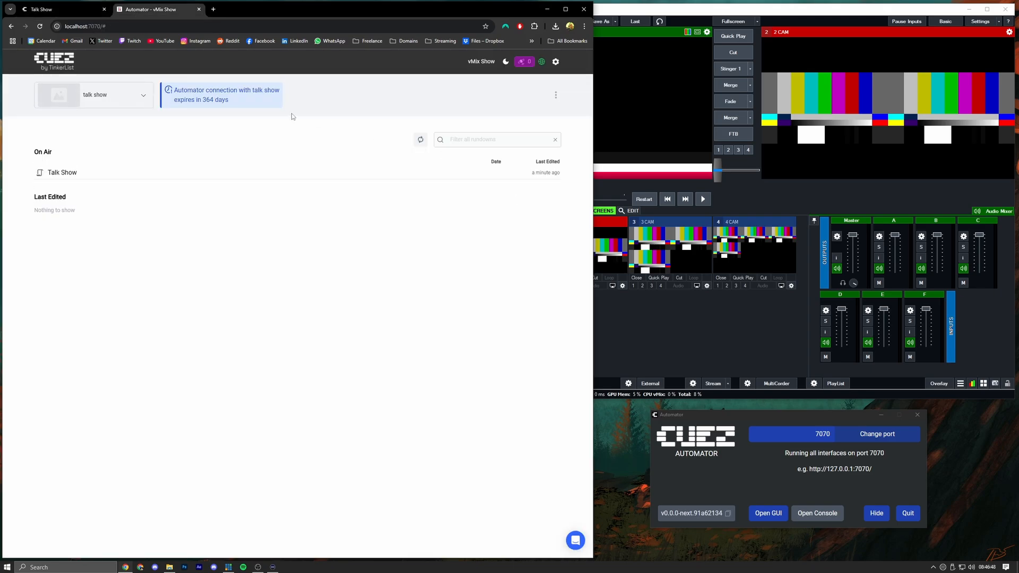
# Open the Talk Show episode rundown in the Automator and widen its window.
pyautogui.click(65, 174)
pyautogui.moveTo(592, 183); pyautogui.dragTo(736, 183)
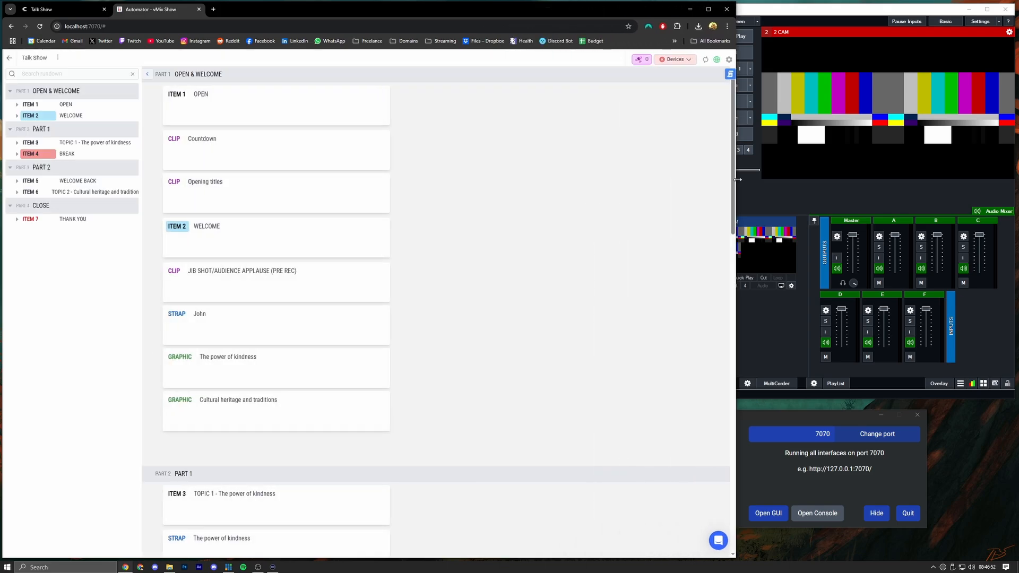
pyautogui.scroll(-10, 193, 106)
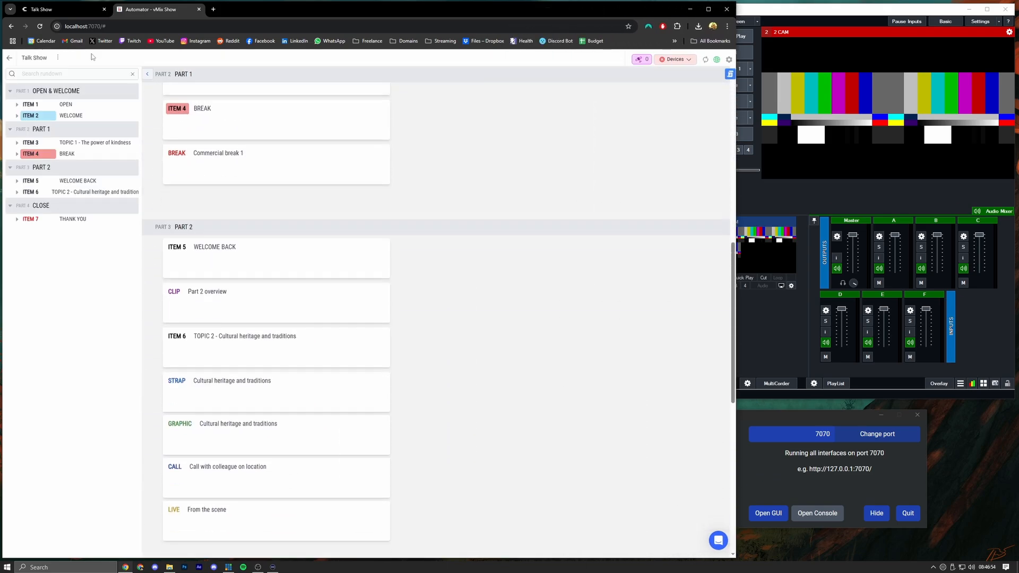
# Split the Talk Show episode and Automator into side-by-side windows.
pyautogui.click(54, 9)
pyautogui.moveTo(150, 9); pyautogui.dragTo(467, 55)
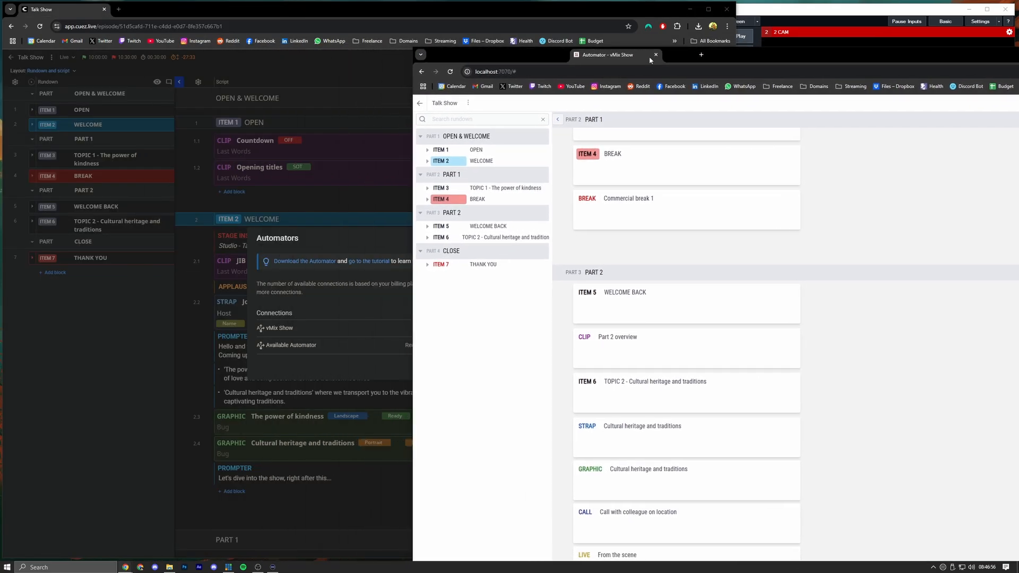
pyautogui.click(139, 335)
pyautogui.moveTo(524, 15); pyautogui.dragTo(0, 79)
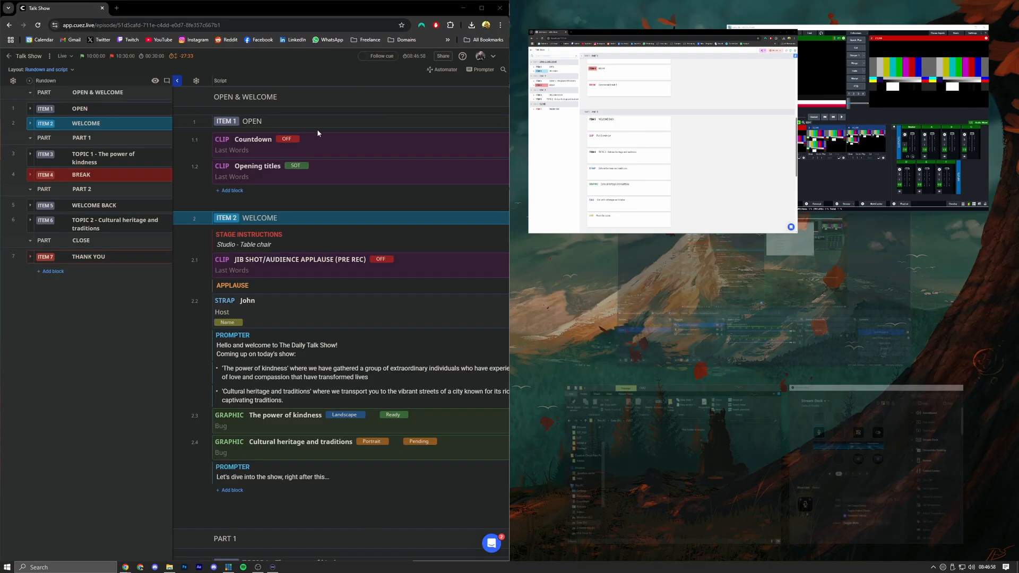
pyautogui.click(713, 99)
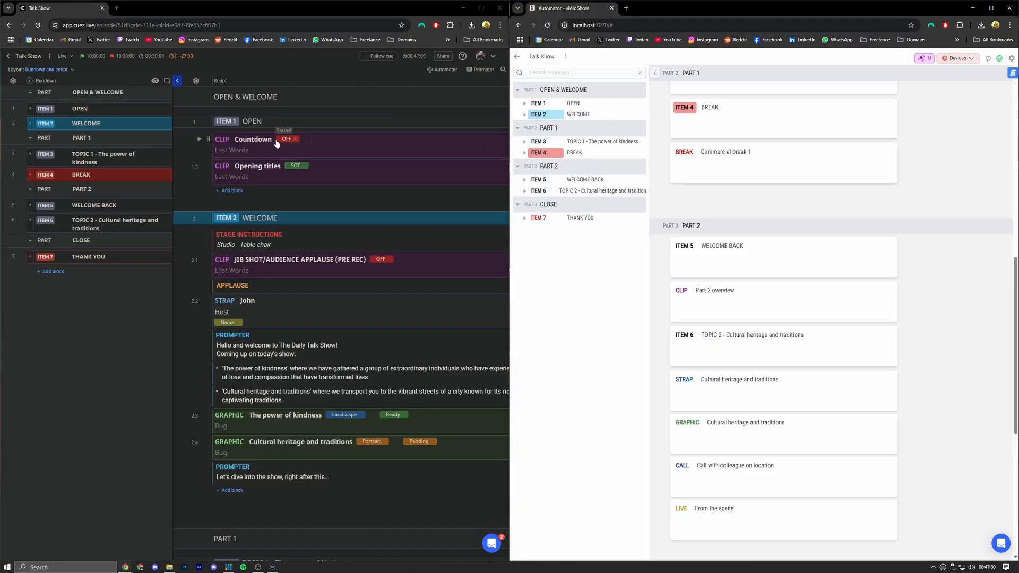
pyautogui.scroll(10, 722, 152)
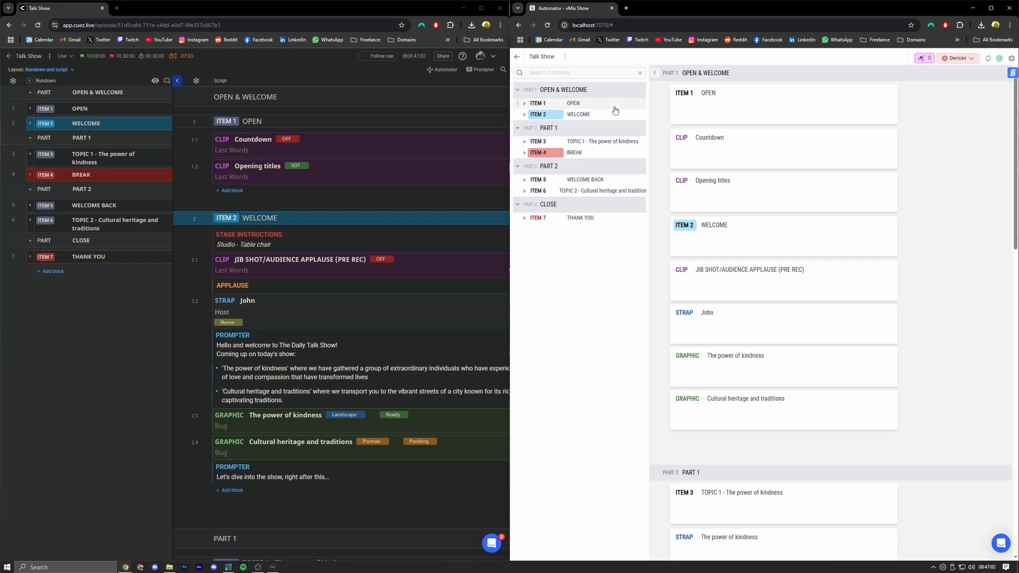
pyautogui.scroll(-2, 741, 177)
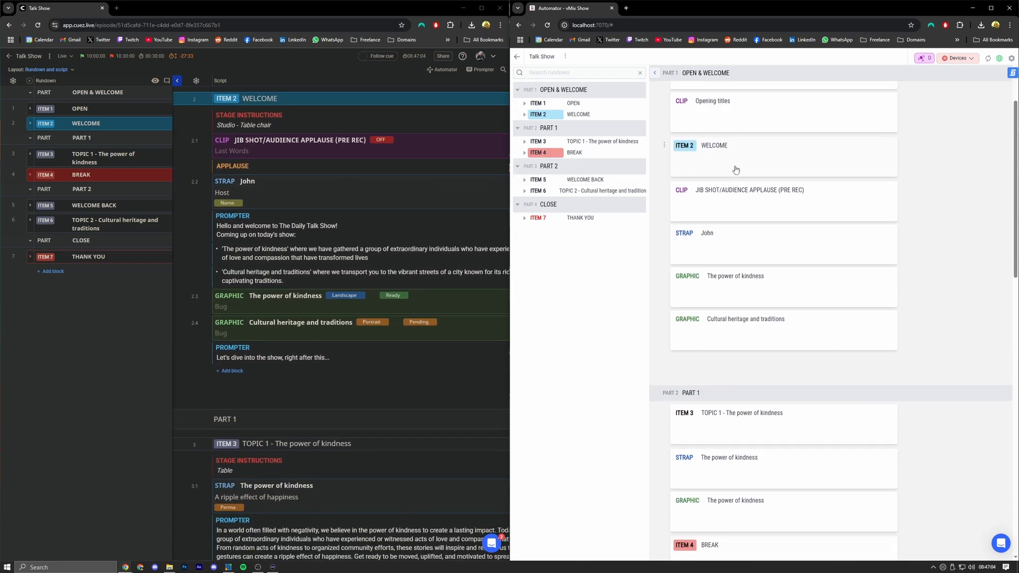
# Step the on-air marker from ITEM 2 WELCOME through its clips and graphics to ITEM 3 TOPIC 1.
pyautogui.click(739, 123)
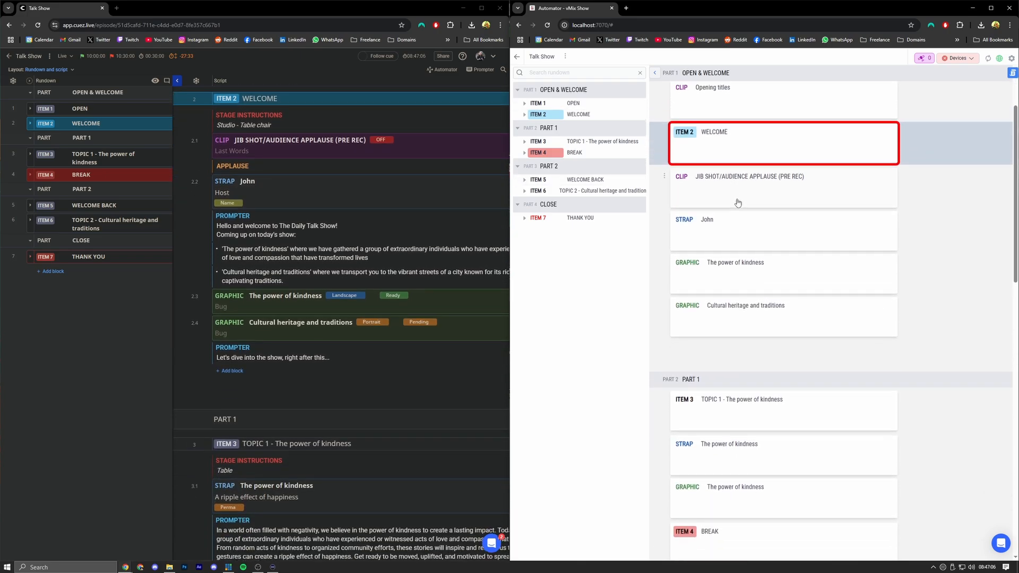
pyautogui.click(741, 237)
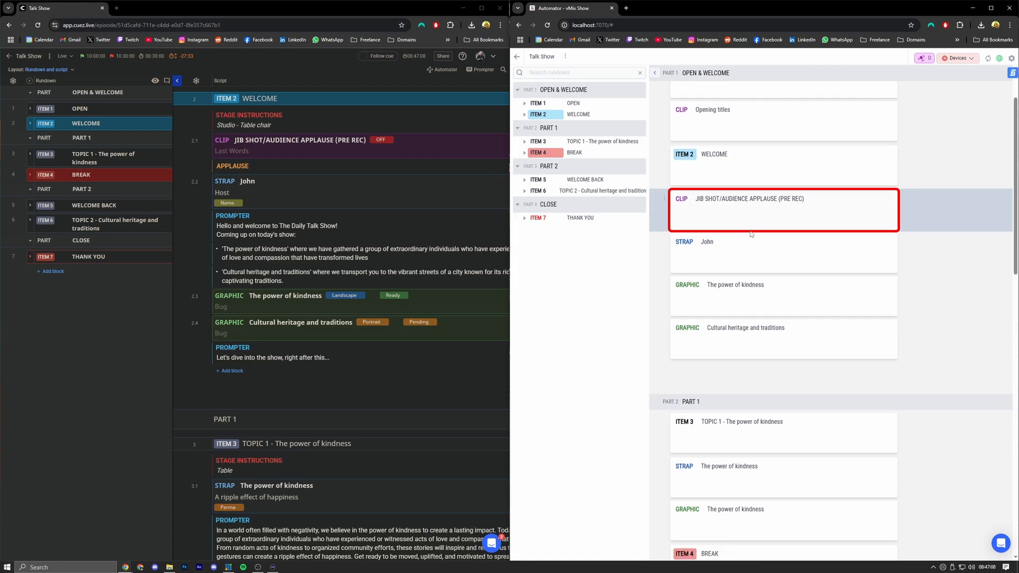
pyautogui.click(724, 234)
pyautogui.click(753, 280)
pyautogui.click(762, 318)
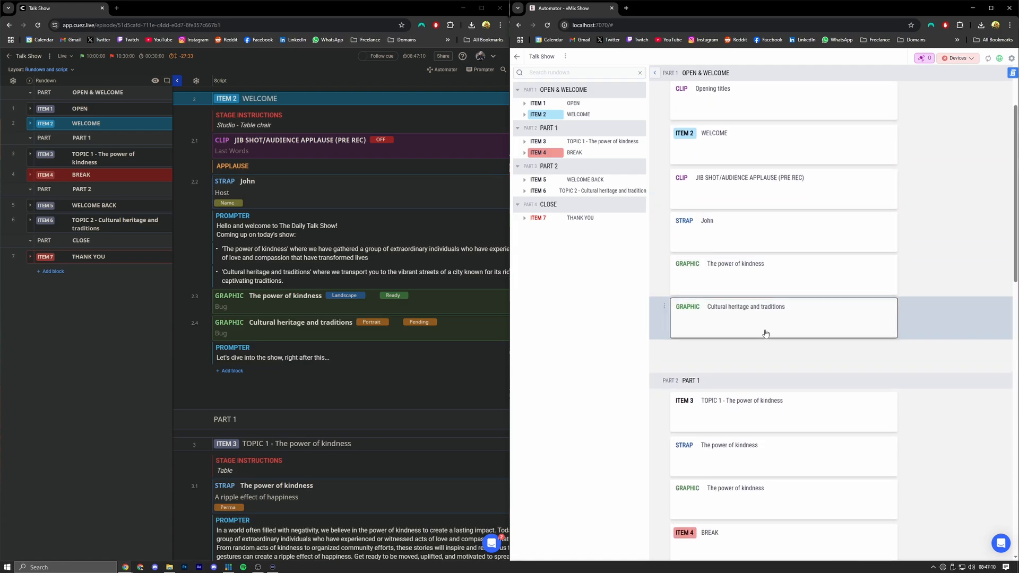
pyautogui.click(772, 387)
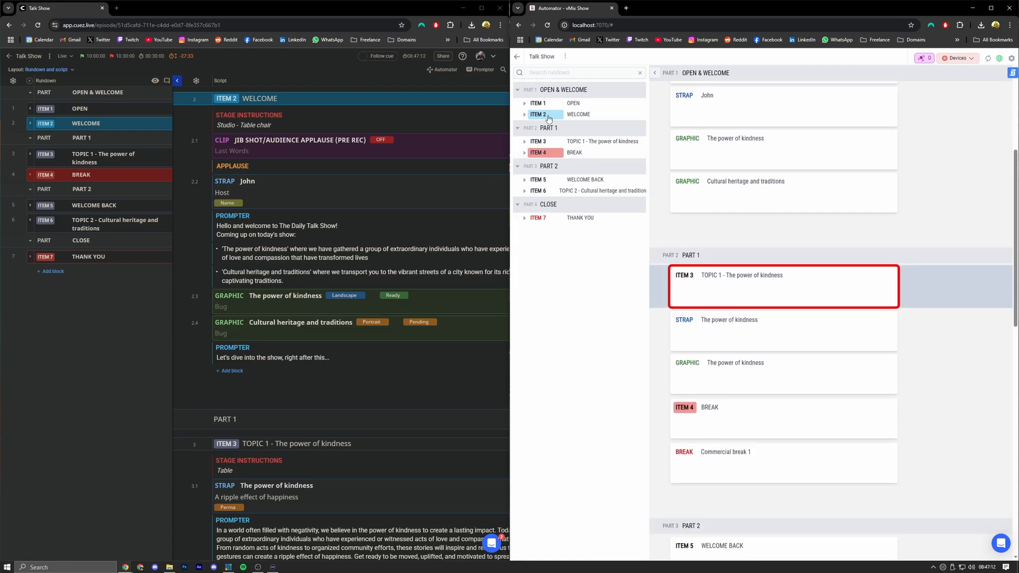
pyautogui.moveTo(432, 8); pyautogui.dragTo(656, 22)
pyautogui.click(611, 8)
# Dock the Automator tab back into Cuez and narrow the browser to sit beside vMix.
pyautogui.moveTo(221, 36); pyautogui.dragTo(216, 28)
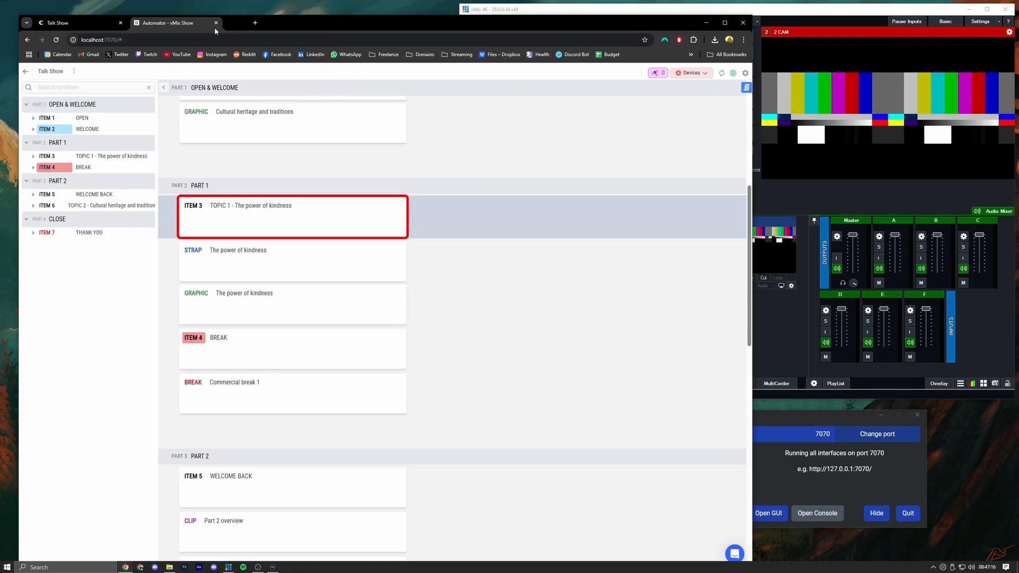
pyautogui.moveTo(303, 24); pyautogui.dragTo(294, 14)
pyautogui.moveTo(743, 192); pyautogui.dragTo(586, 194)
pyautogui.scroll(5, 295, 203)
pyautogui.scroll(2, 295, 202)
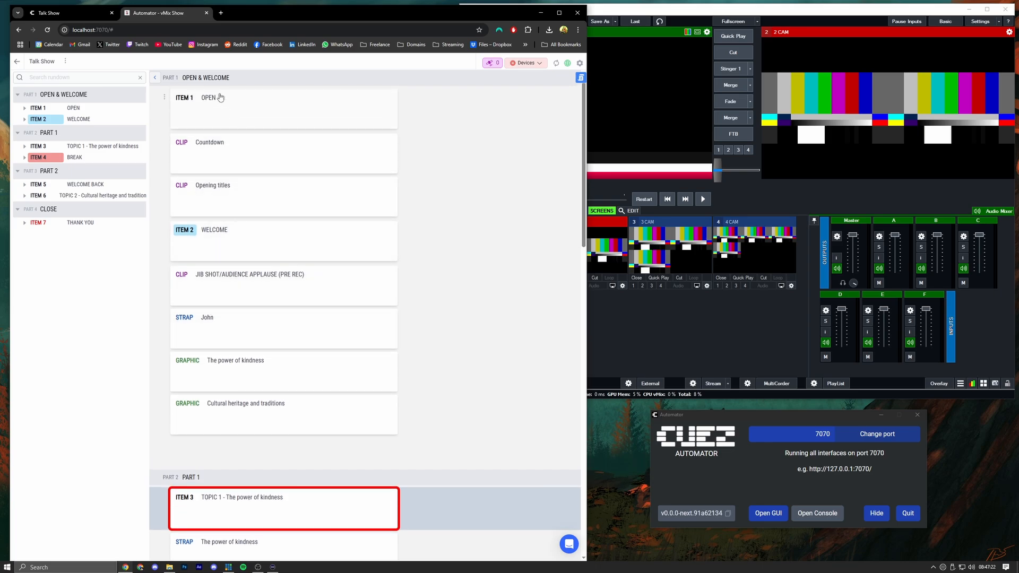
pyautogui.click(646, 312)
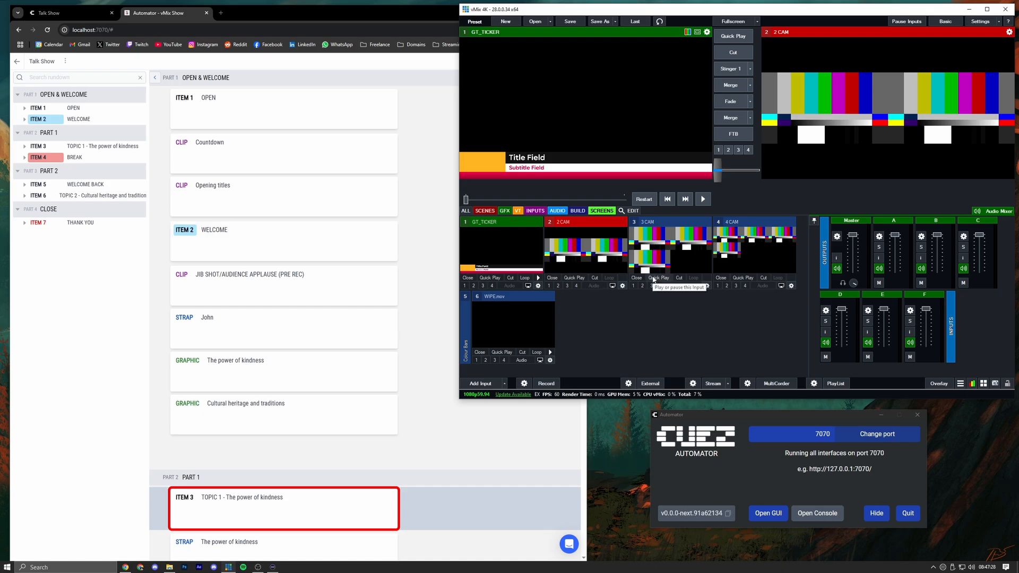
pyautogui.click(541, 429)
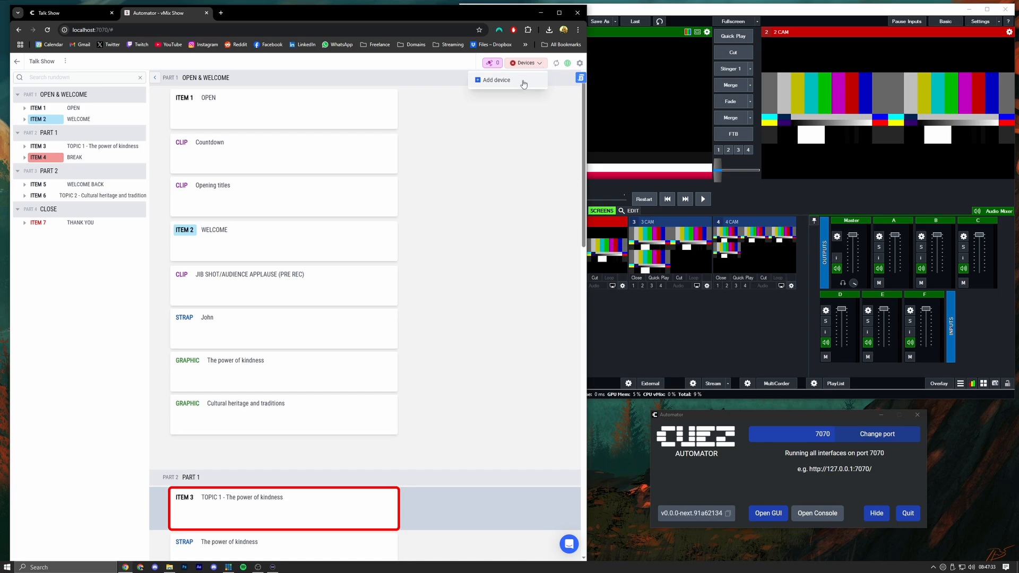
# Add a vMix-type device at host localhost with HTTP port 8088 and TCP port 8099.
pyautogui.click(517, 80)
pyautogui.click(363, 185)
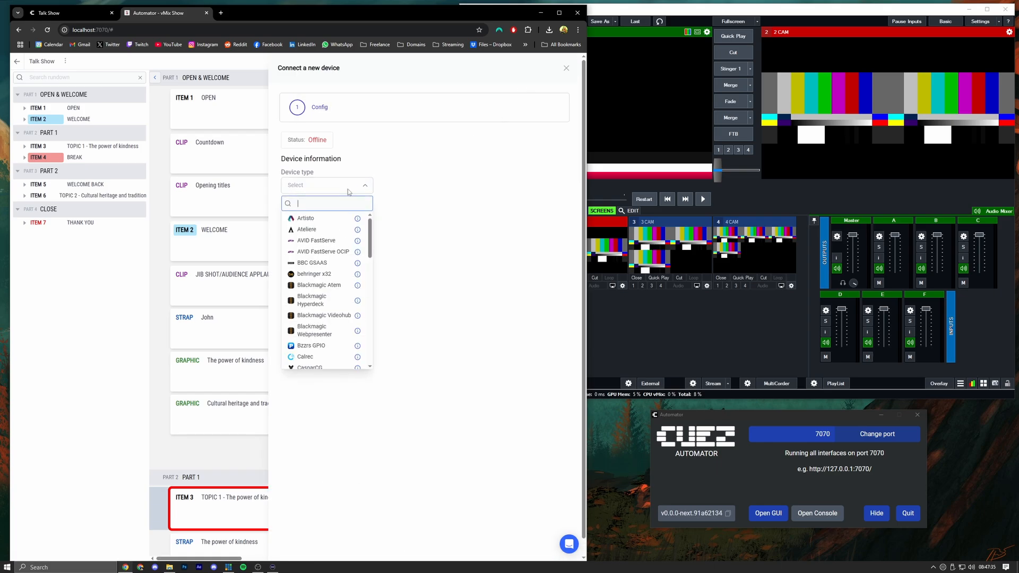
pyautogui.scroll(-8, 329, 250)
pyautogui.scroll(-3, 338, 256)
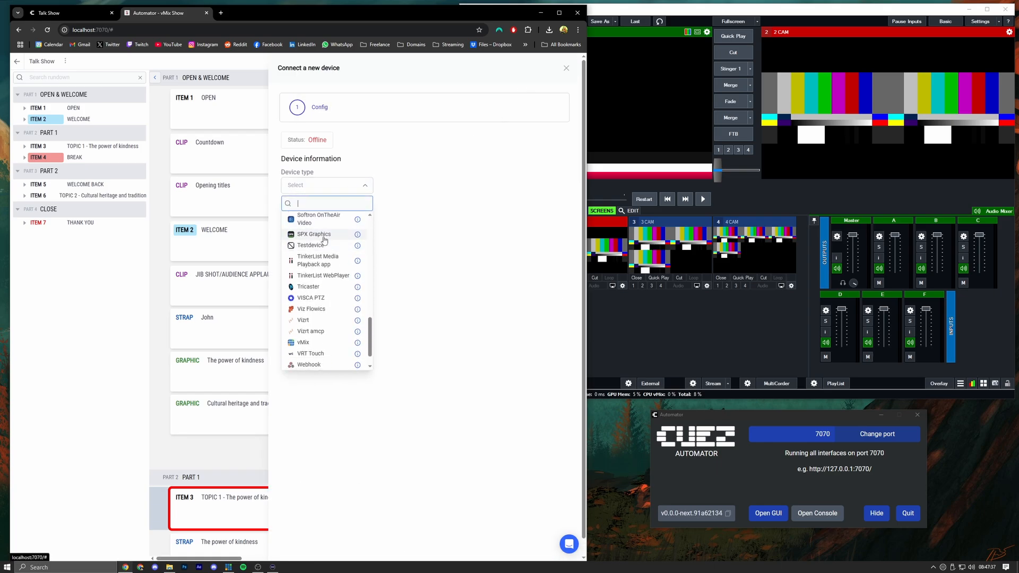
pyautogui.click(311, 345)
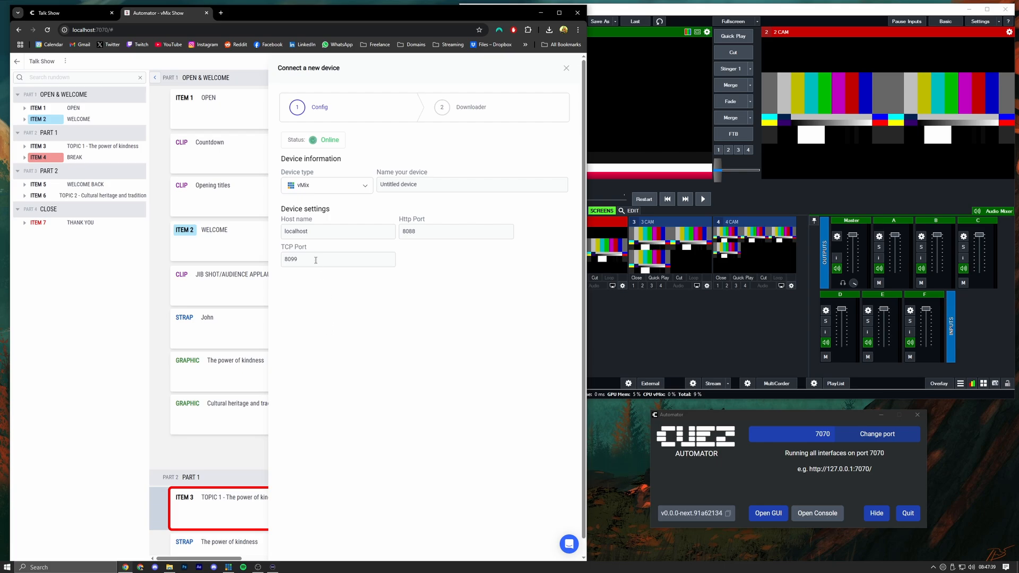
pyautogui.moveTo(343, 236); pyautogui.dragTo(272, 232)
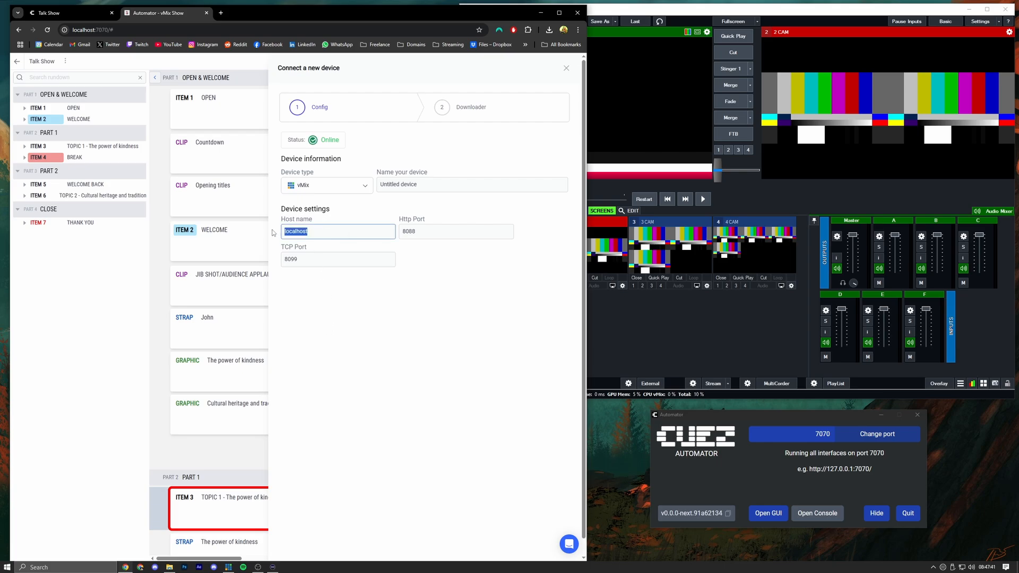
pyautogui.click(374, 305)
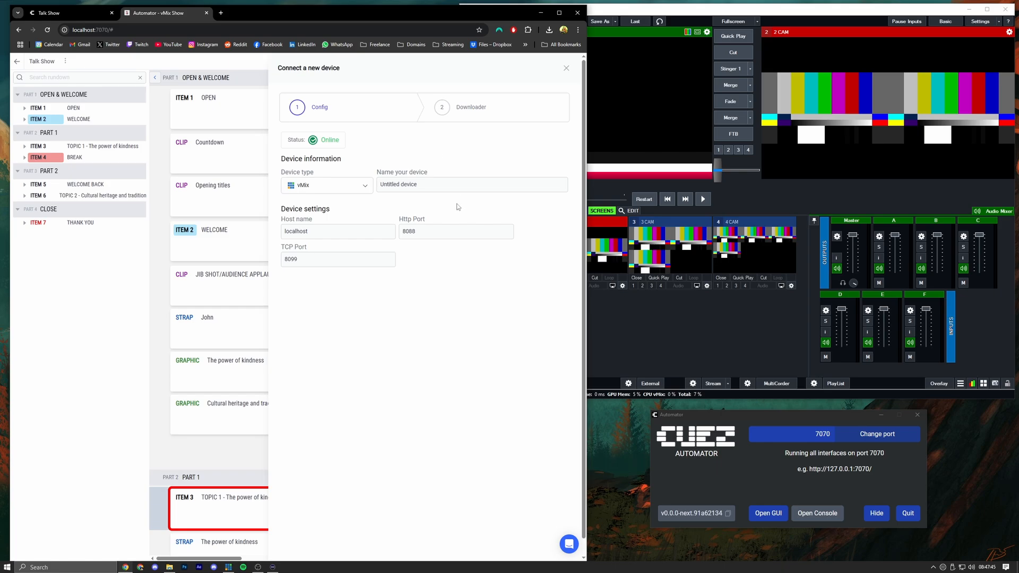
pyautogui.click(467, 110)
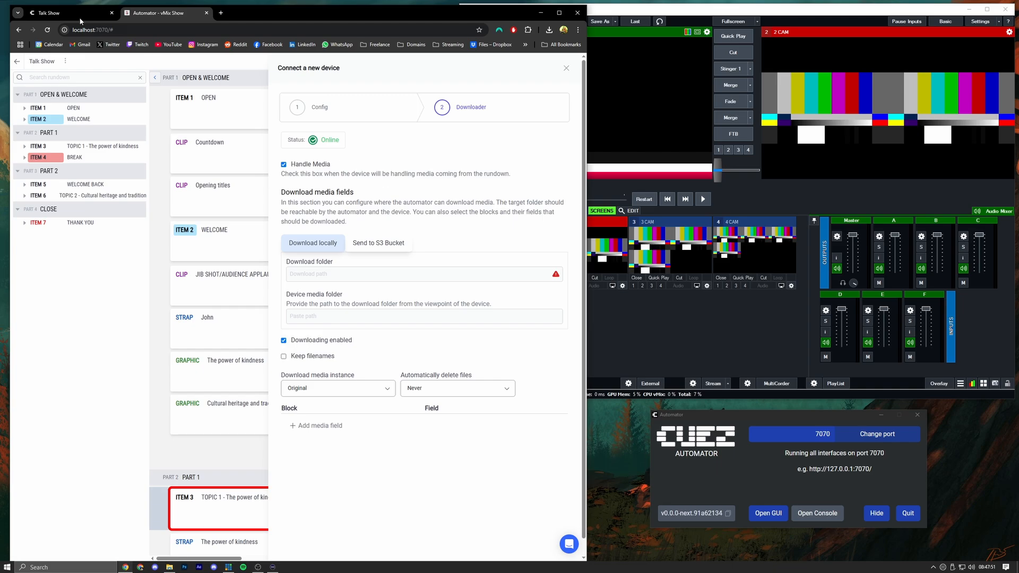
# Open the empty D:\CUEZ folder in File Explorer to get its path.
pyautogui.click(59, 15)
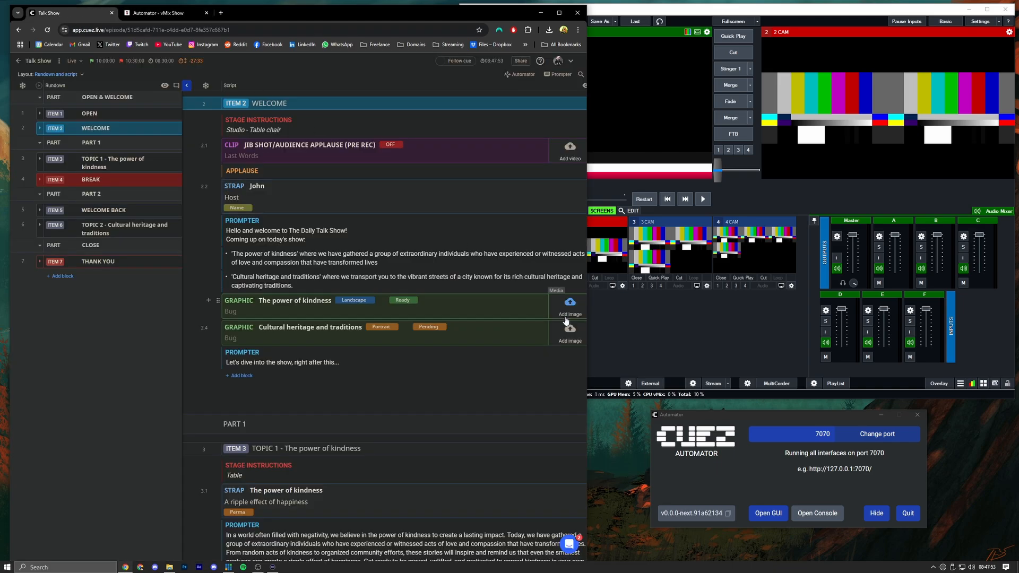
pyautogui.click(159, 12)
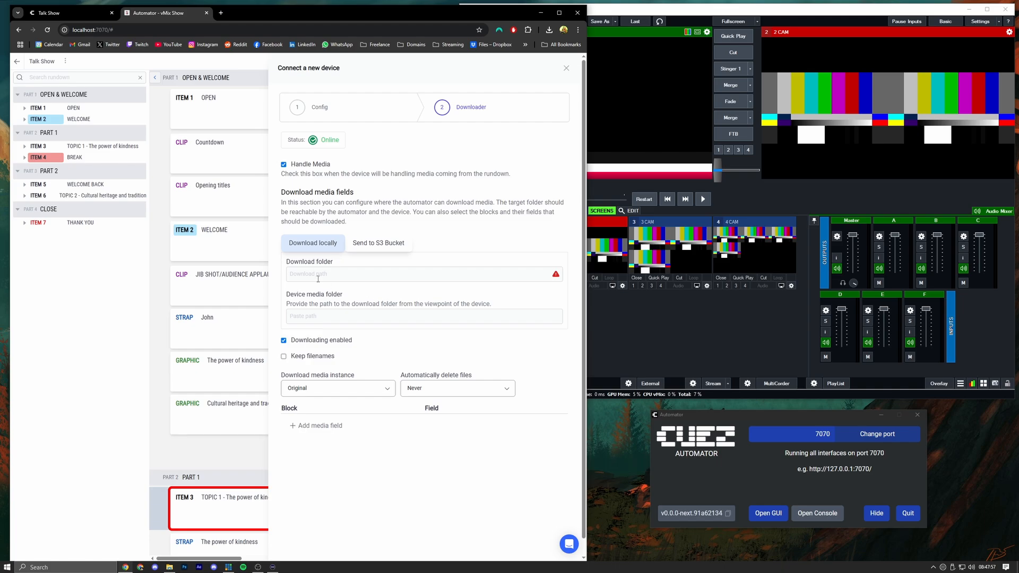
pyautogui.click(169, 566)
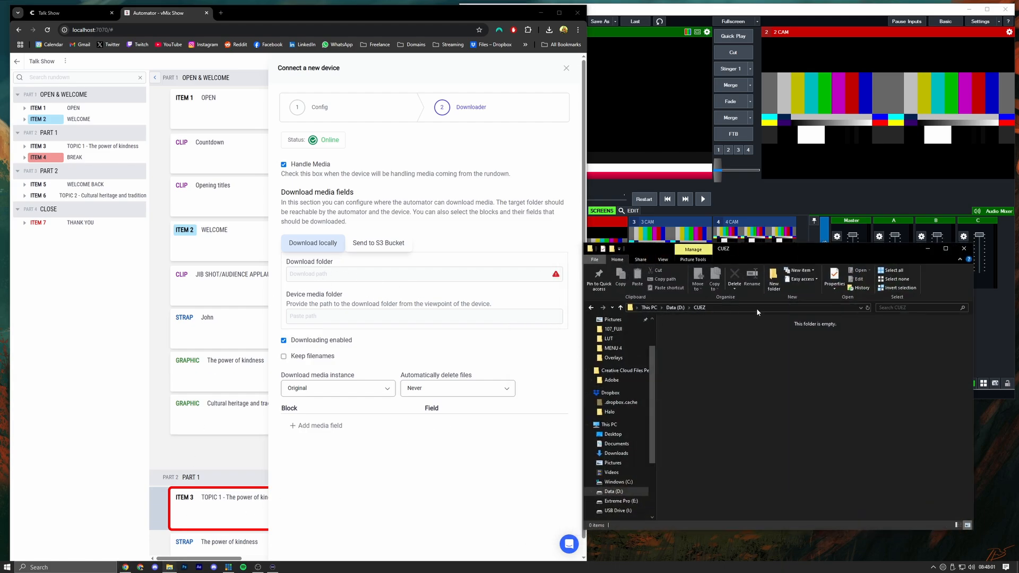
# Paste D:/CUEZ/ into the Download folder and Device media folder fields, then widen the browser.
pyautogui.click(341, 273)
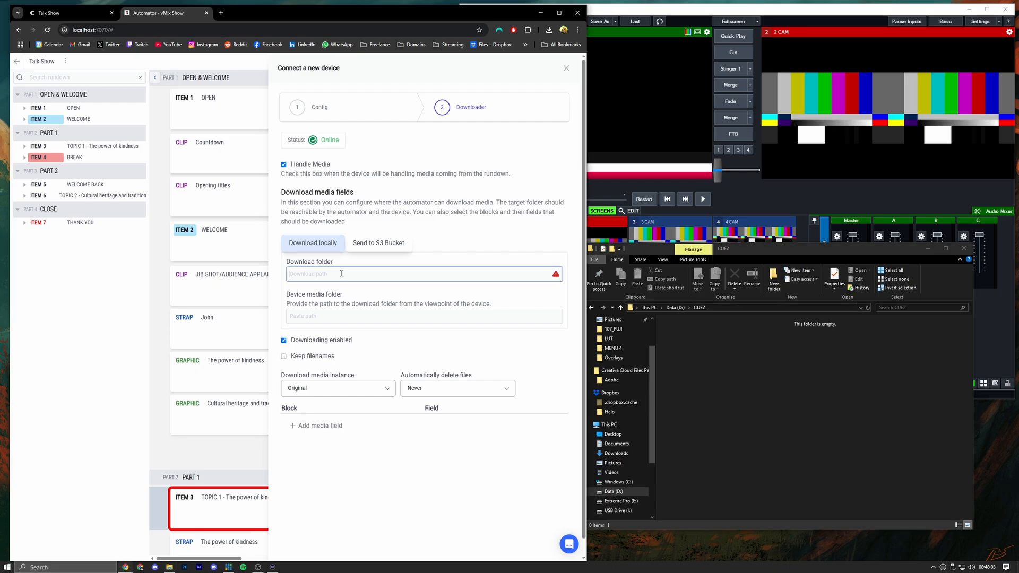
pyautogui.write('D:\\CUEZ')
pyautogui.click(334, 316)
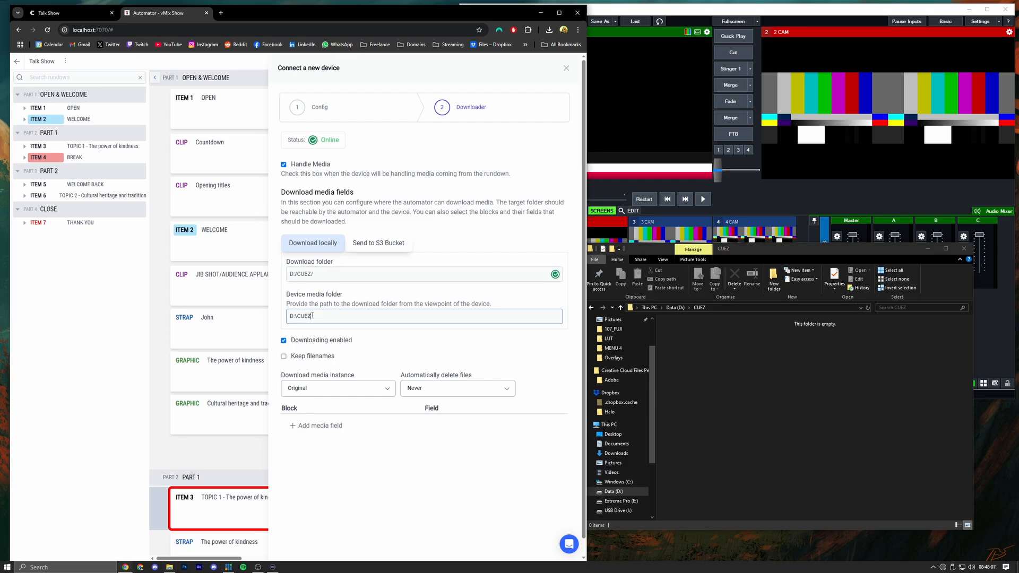
pyautogui.click(331, 293)
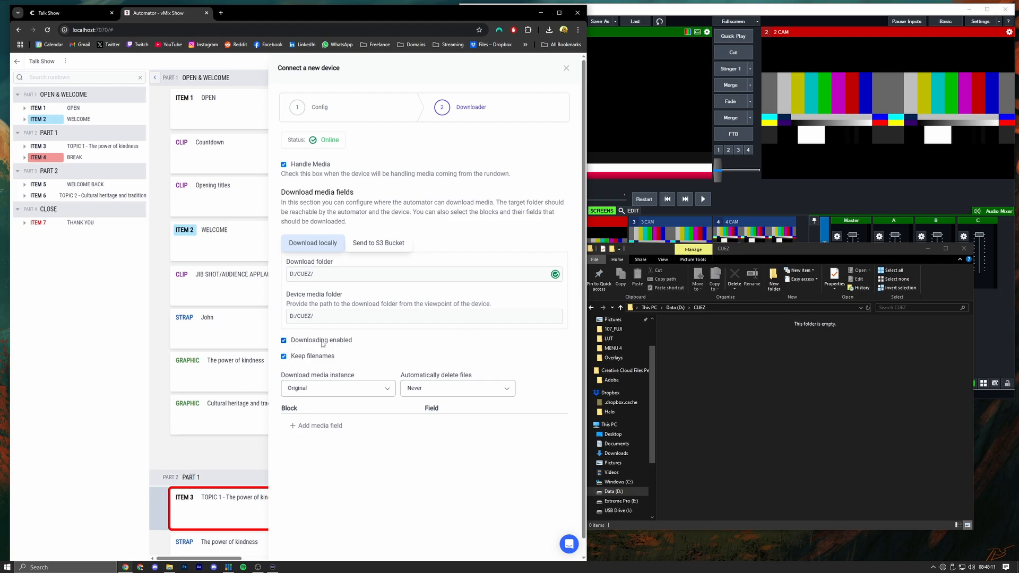
pyautogui.scroll(-1, 406, 357)
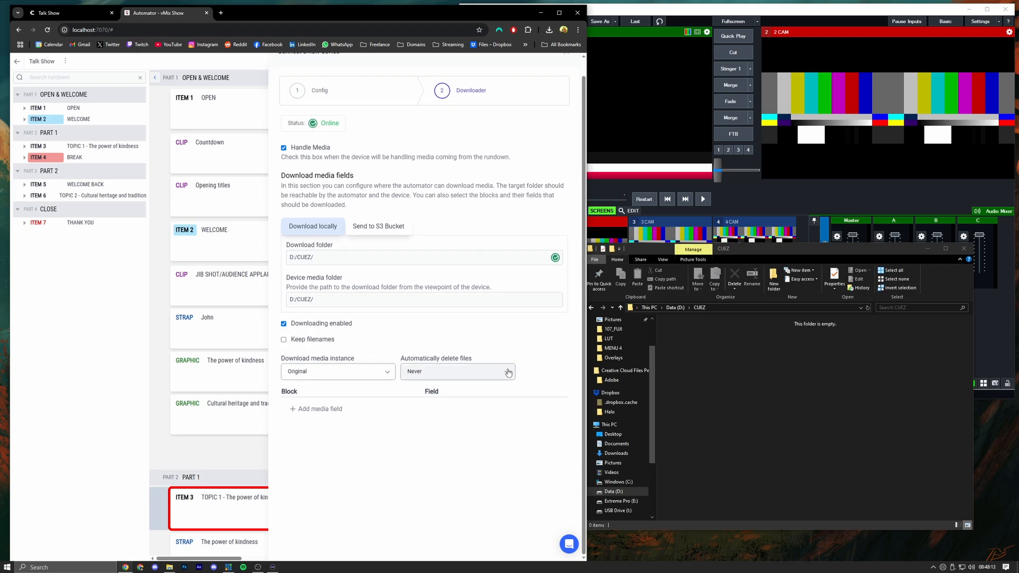
pyautogui.moveTo(589, 158); pyautogui.dragTo(769, 170)
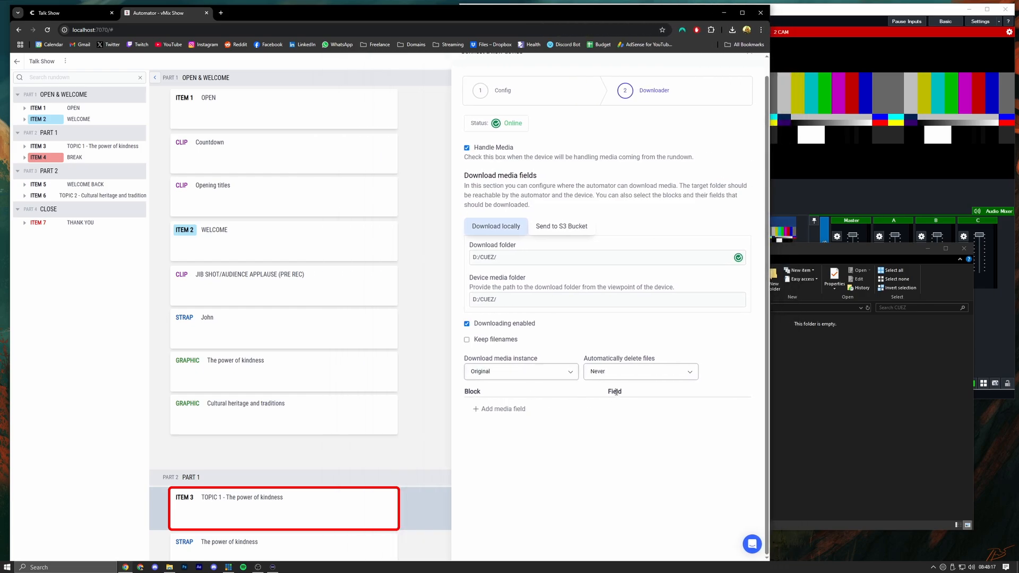
# Add three media field rows for CLIP, GRAPHIC and AUDIO blocks.
pyautogui.click(500, 409)
pyautogui.click(500, 409)
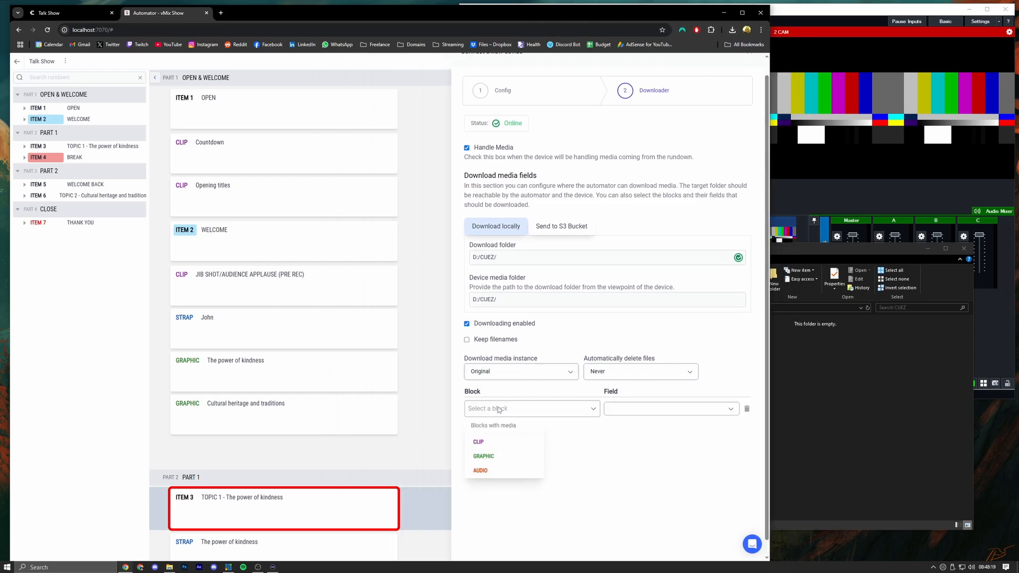
pyautogui.click(488, 443)
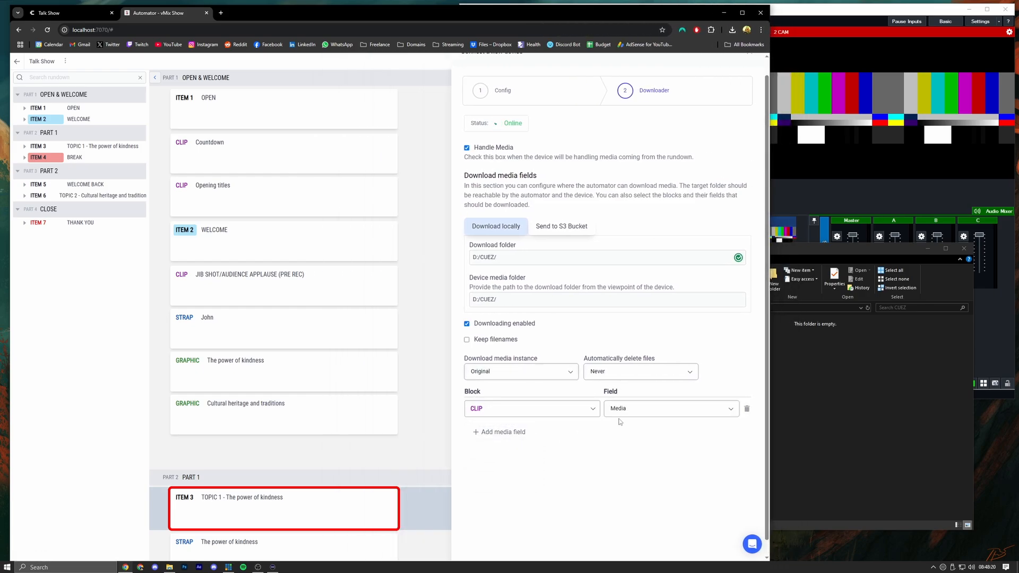
pyautogui.click(511, 434)
pyautogui.click(498, 431)
pyautogui.click(486, 480)
pyautogui.click(502, 455)
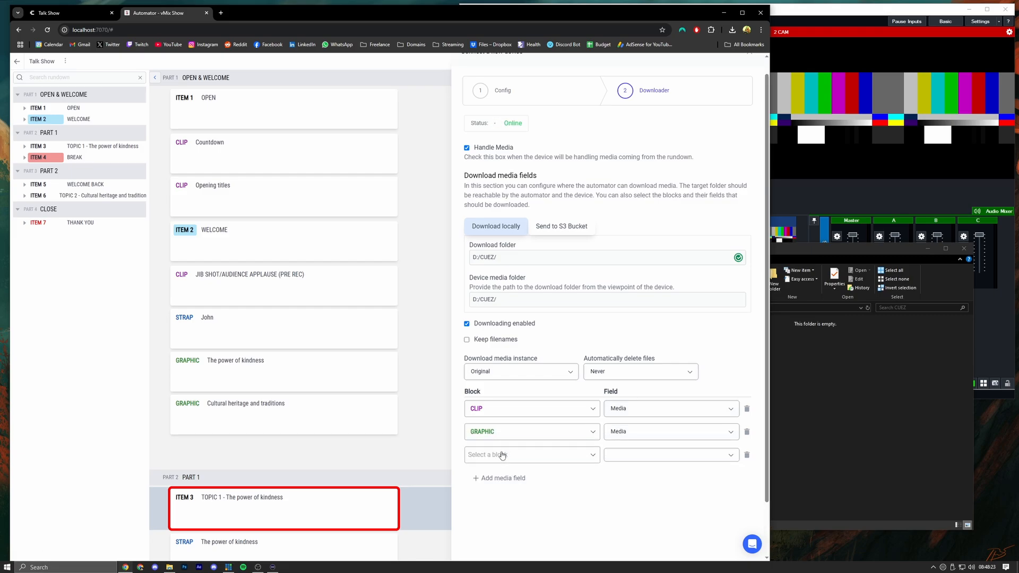
pyautogui.click(522, 510)
pyautogui.click(635, 459)
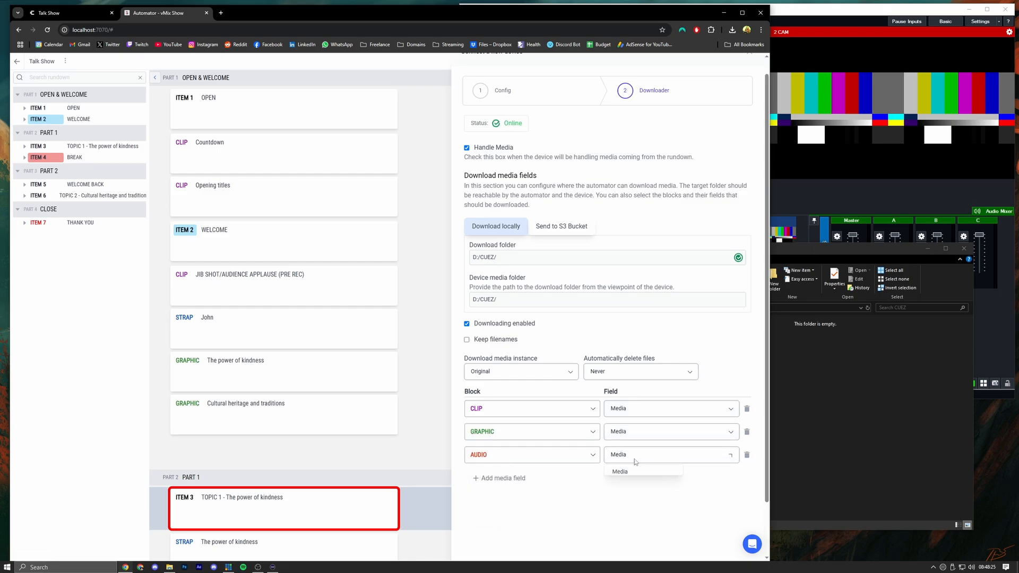
# Check the GRAPHIC row's Media field option, then return to the Talk Show rundown.
pyautogui.click(630, 431)
pyautogui.click(629, 408)
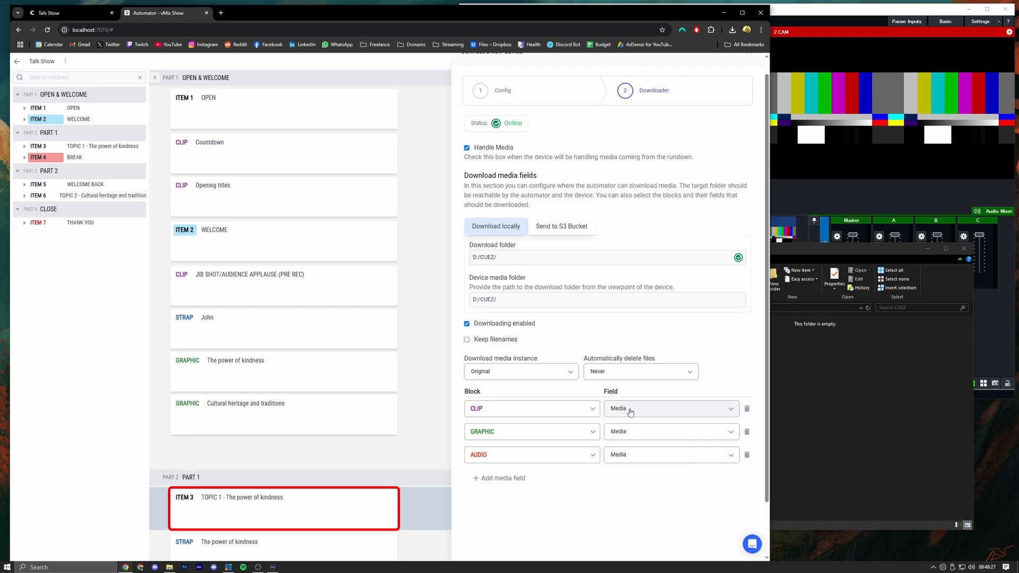
pyautogui.scroll(-1, 645, 475)
pyautogui.scroll(1, 646, 475)
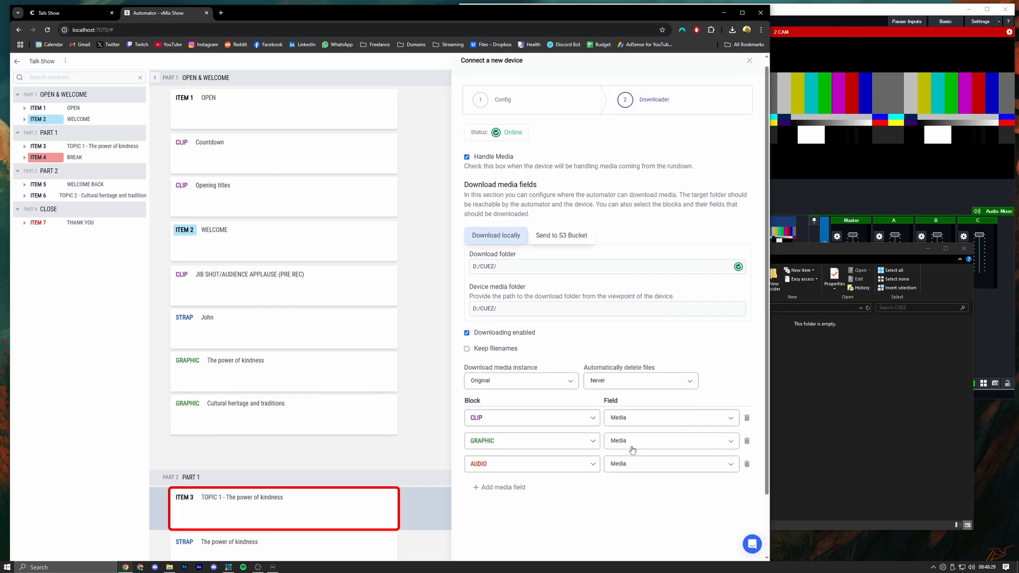
pyautogui.click(58, 13)
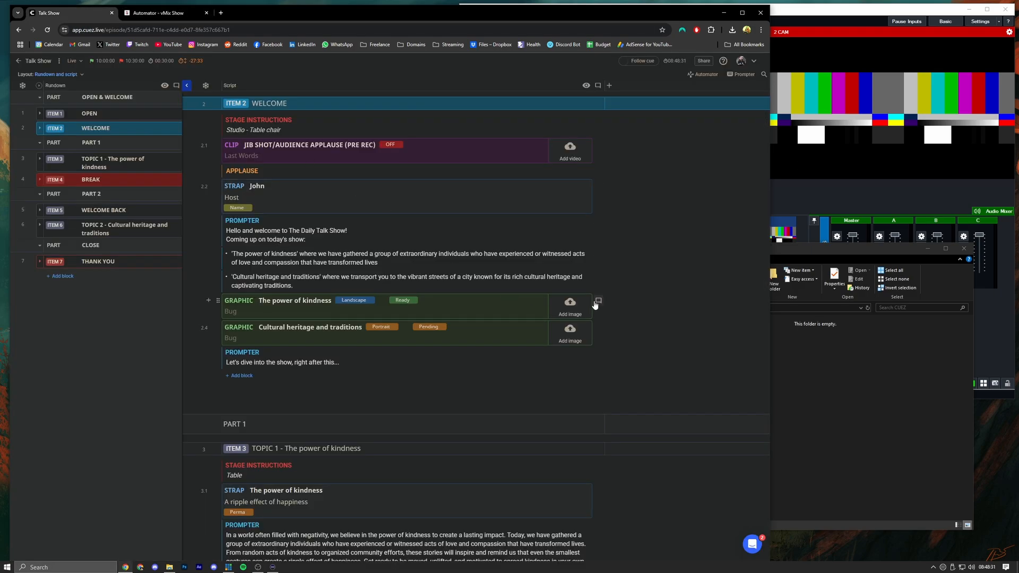
pyautogui.click(159, 13)
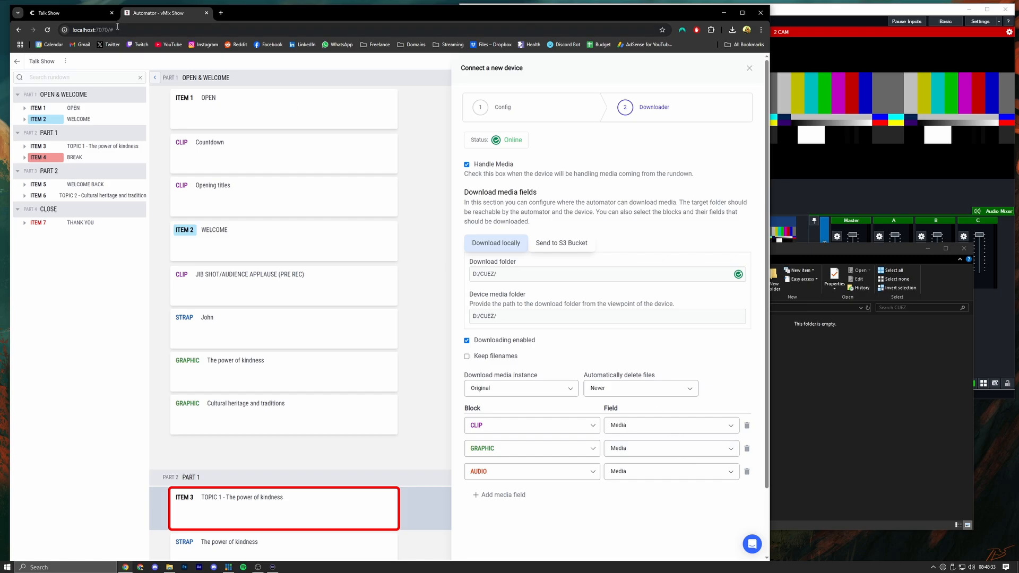
pyautogui.click(87, 17)
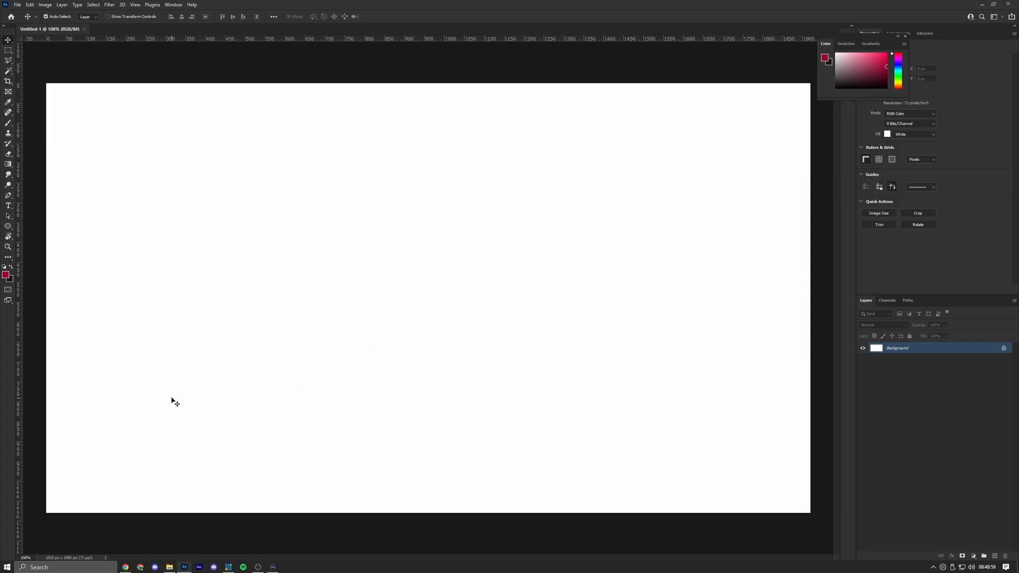
# Add the text 'THE POWER OF KINDNESS' to the blank Photoshop canvas.
pyautogui.click(125, 567)
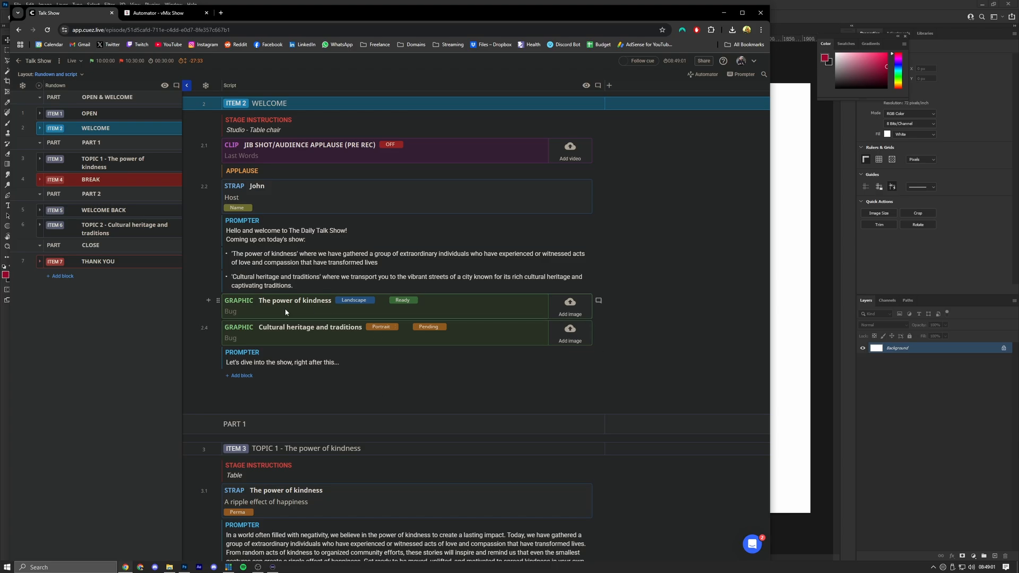
pyautogui.hotkey('alt', 'Tab')
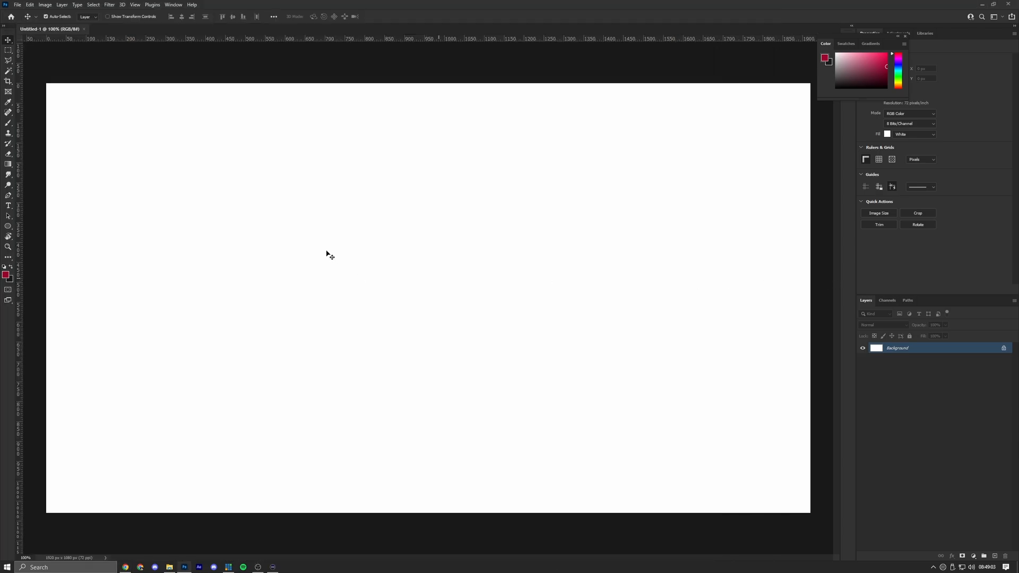
pyautogui.press('t')
pyautogui.click(327, 250)
pyautogui.write('TH')
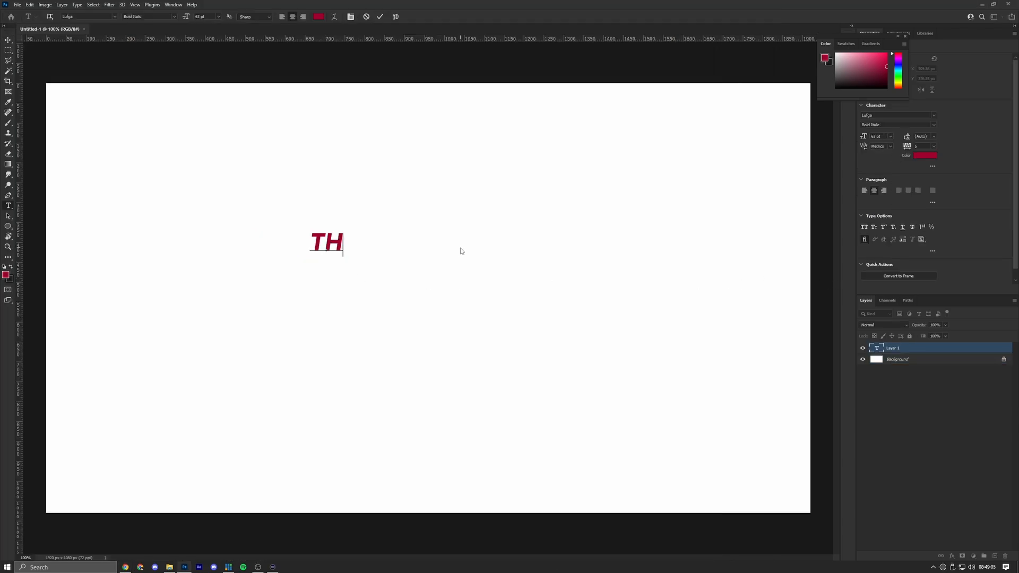
pyautogui.write('E POWER OF KINDNESS')
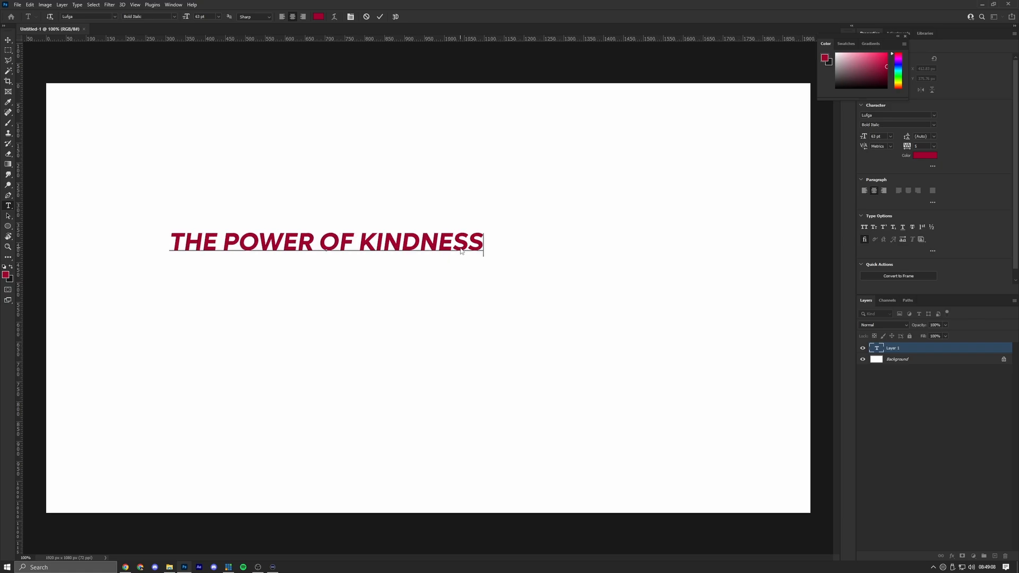
pyautogui.hotkey('ctrl', 'Return')
# Enlarge the title to about 180% and centre it on the canvas.
pyautogui.hotkey('ctrl', 't')
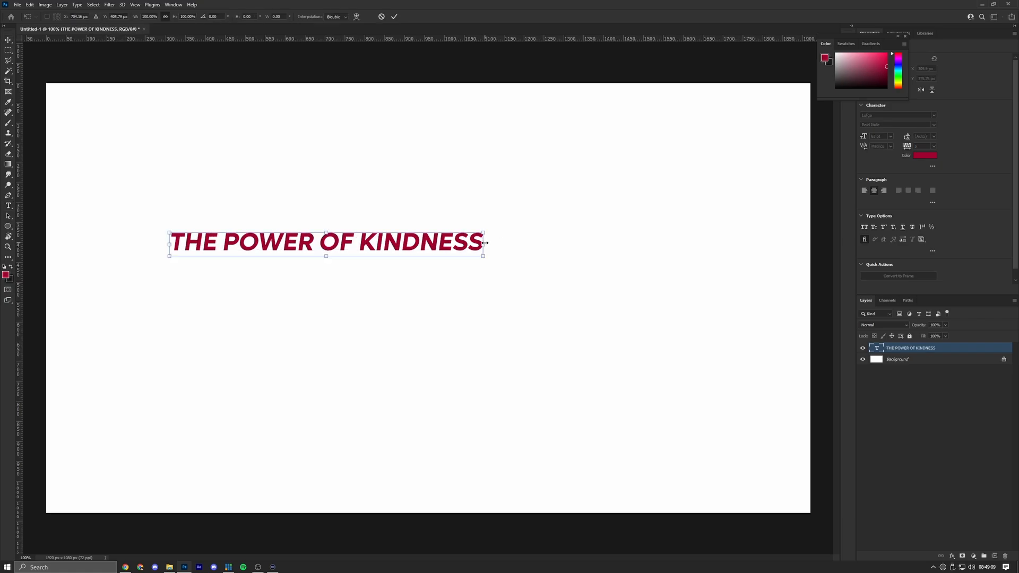
pyautogui.moveTo(485, 243); pyautogui.dragTo(735, 243)
pyautogui.moveTo(596, 235); pyautogui.dragTo(572, 289)
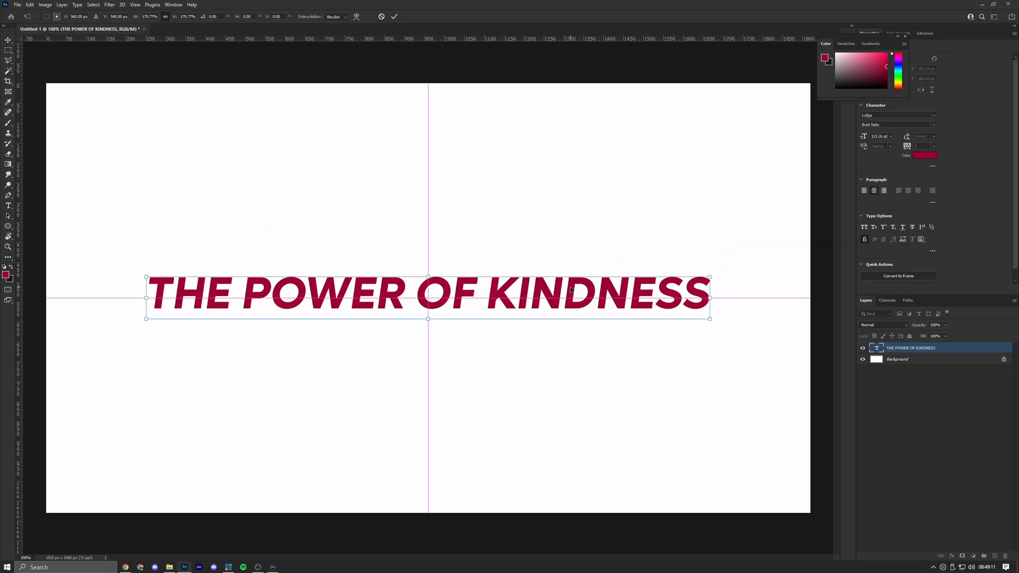
pyautogui.press('Return')
# Quick Export the image as a PNG named 'graph' into Desktop\CUEZ Tutorial.
pyautogui.click(18, 5)
pyautogui.moveTo(32, 125)
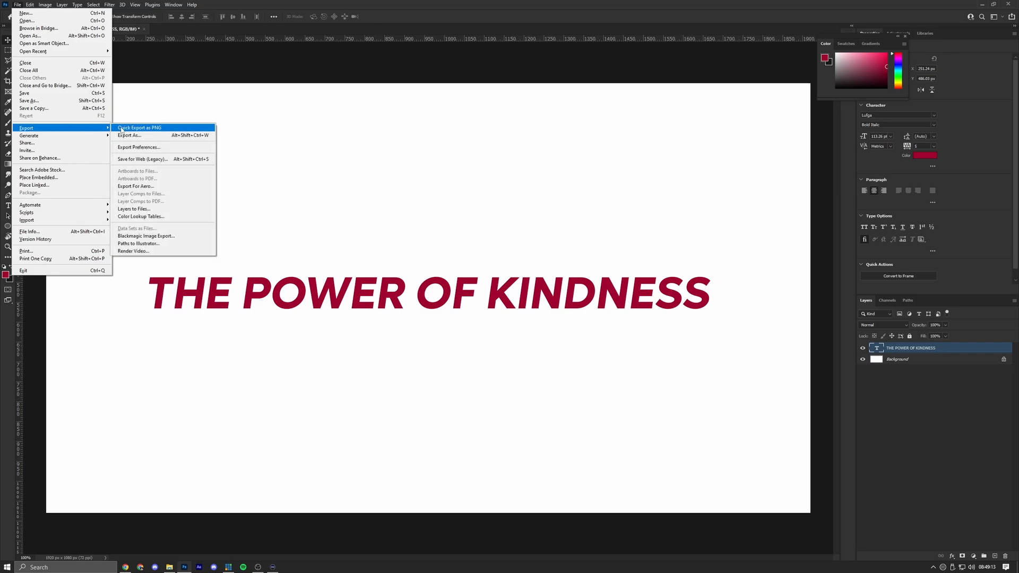
pyautogui.click(124, 128)
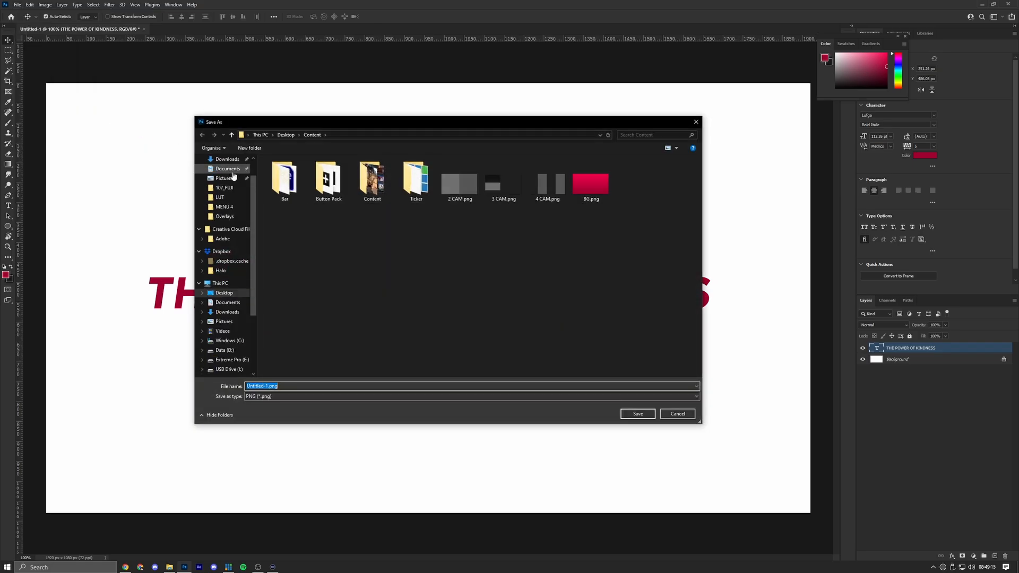
pyautogui.click(224, 175)
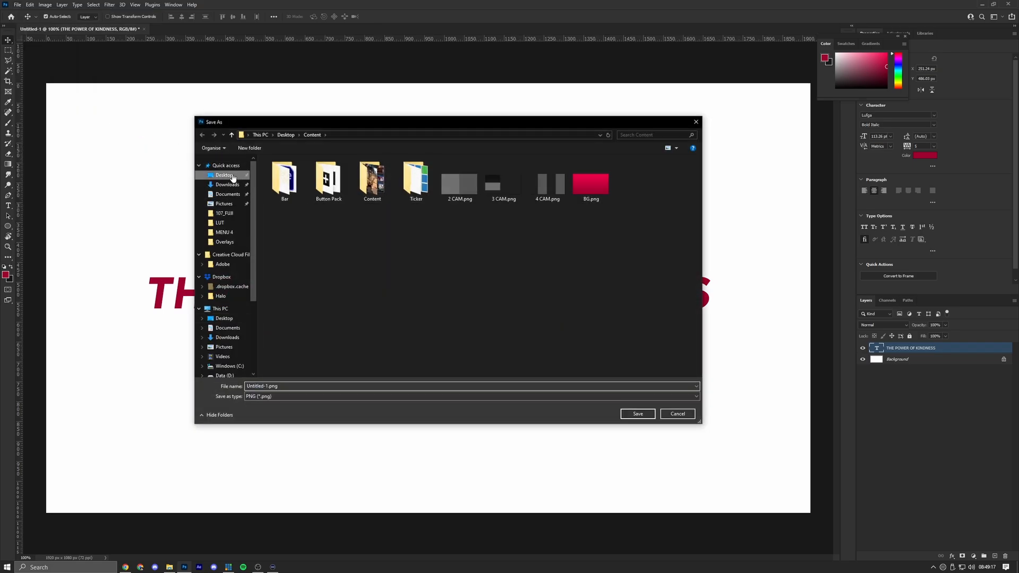
pyautogui.scroll(-5, 480, 249)
pyautogui.doubleClick(641, 232)
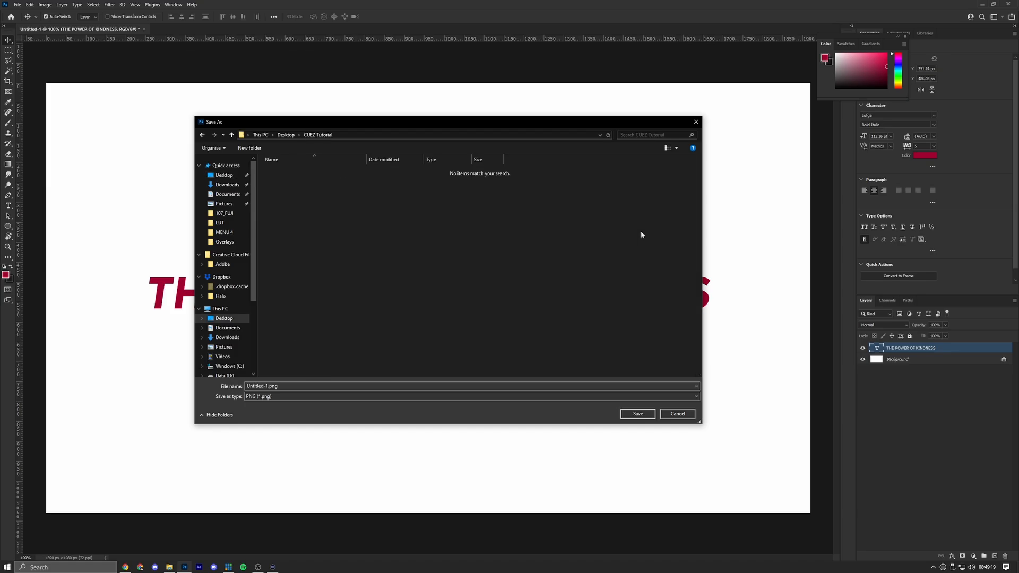
pyautogui.click(491, 387)
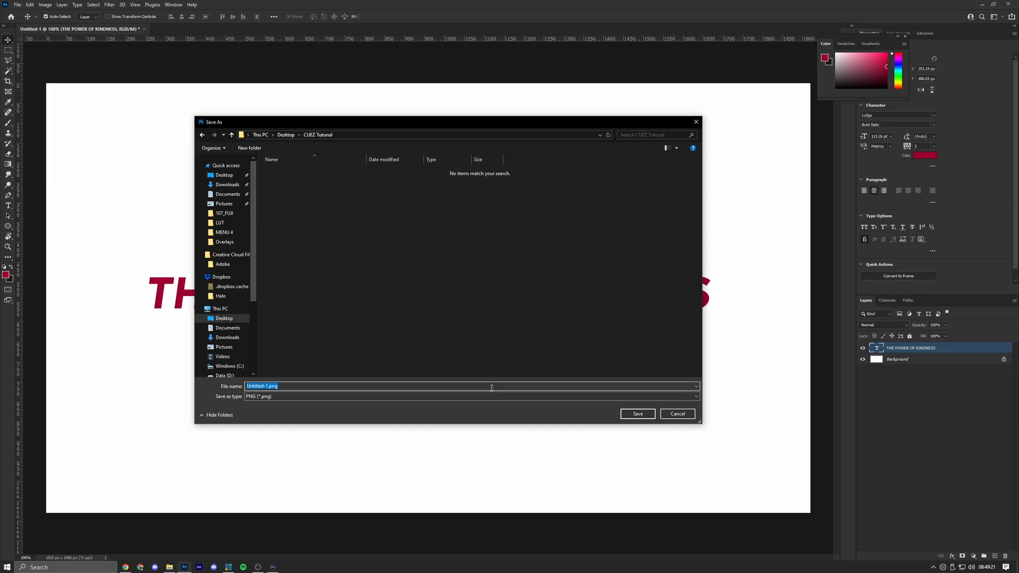
pyautogui.write('graphic')
pyautogui.press('Return')
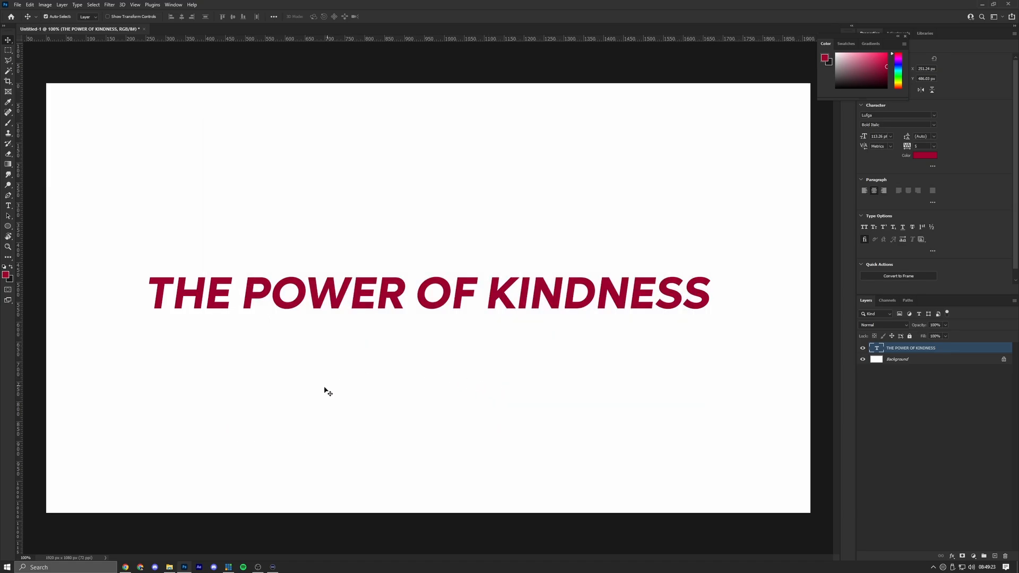
# Replace the canvas text with 'Cultural heritage and traditions' copied from the Cuez GRAPHIC block.
pyautogui.click(130, 565)
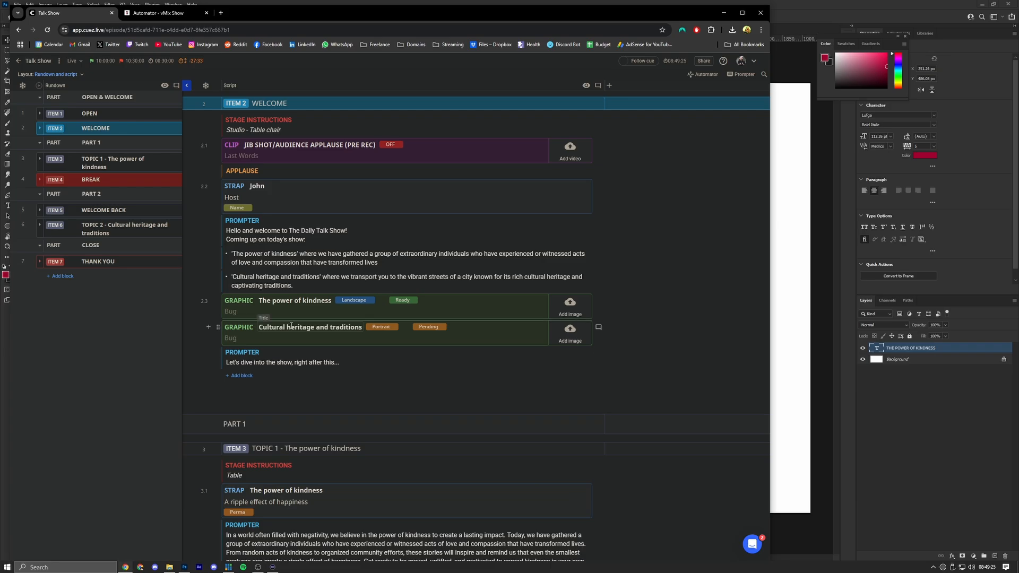
pyautogui.click(286, 327)
pyautogui.hotkey('ctrl', 'a')
pyautogui.hotkey('ctrl', 'c')
pyautogui.hotkey('alt', 'Tab')
pyautogui.click(409, 300)
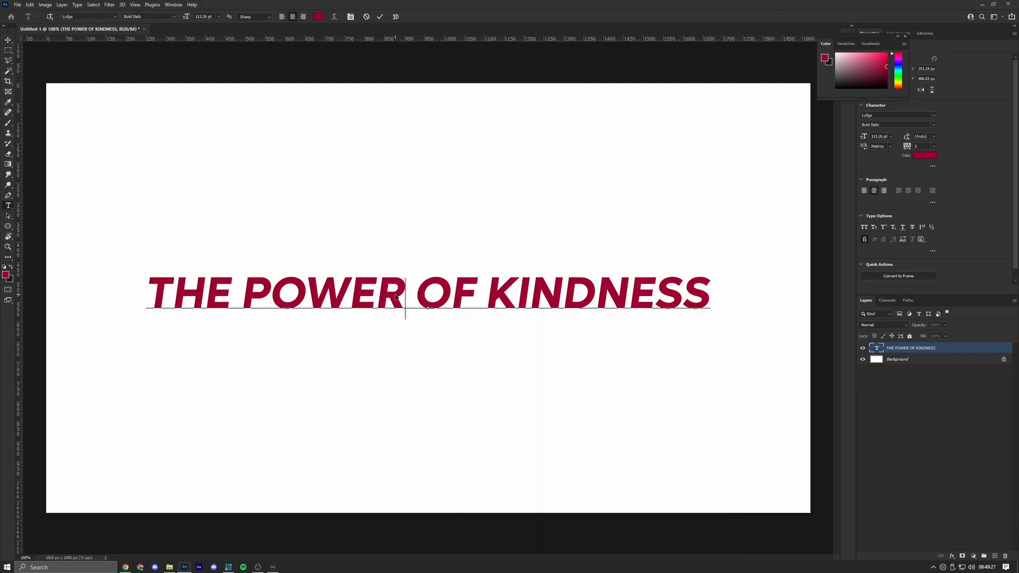
pyautogui.hotkey('ctrl', 'a')
pyautogui.hotkey('ctrl', 'v')
pyautogui.hotkey('ctrl', 'Return')
# Quick Export the new title as a PNG, entering 'gr' for the file name.
pyautogui.press('v')
pyautogui.hotkey('ctrl', 'alt', 's')
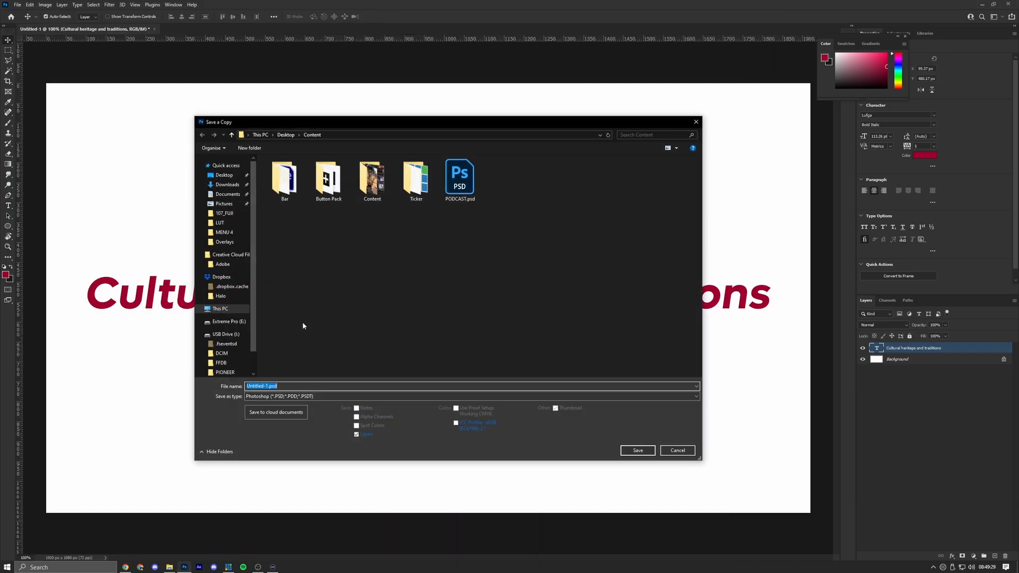
pyautogui.press('Escape')
pyautogui.click(18, 4)
pyautogui.moveTo(79, 126)
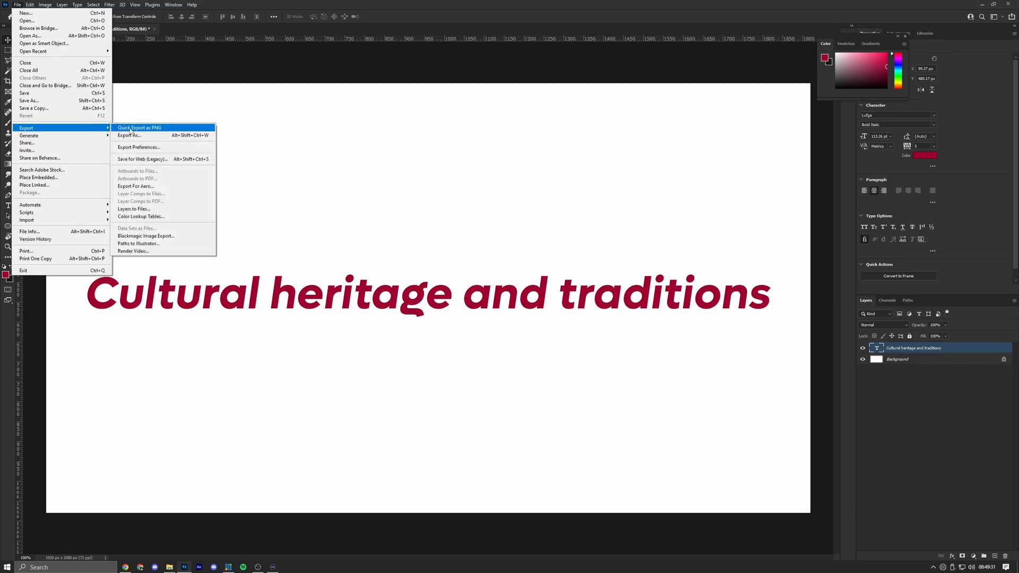
pyautogui.click(209, 128)
pyautogui.write('graphic')
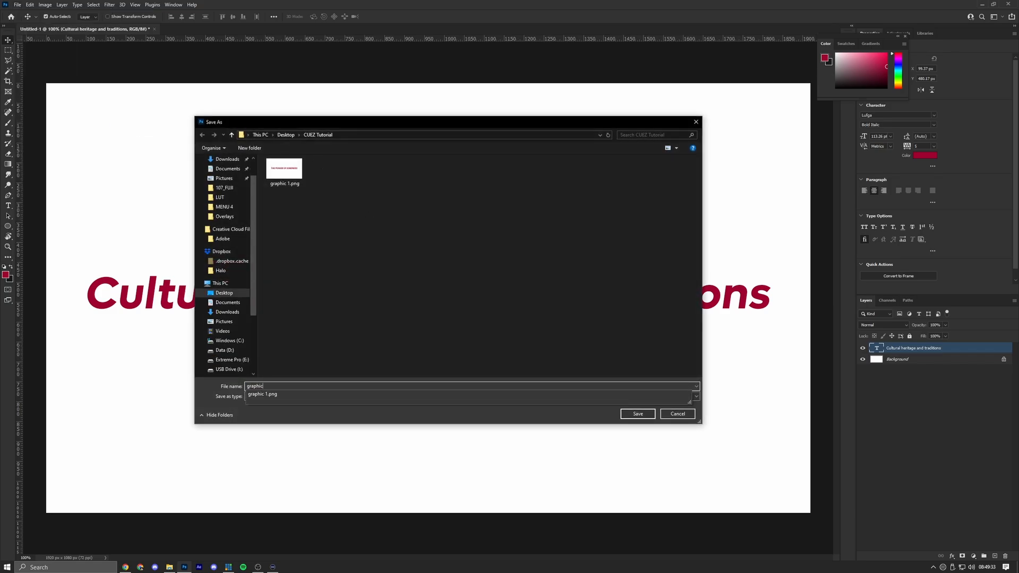
pyautogui.press('Return')
# Unlock the Background layer, then close Photoshop without saving changes.
pyautogui.hotkey('alt', 'Tab')
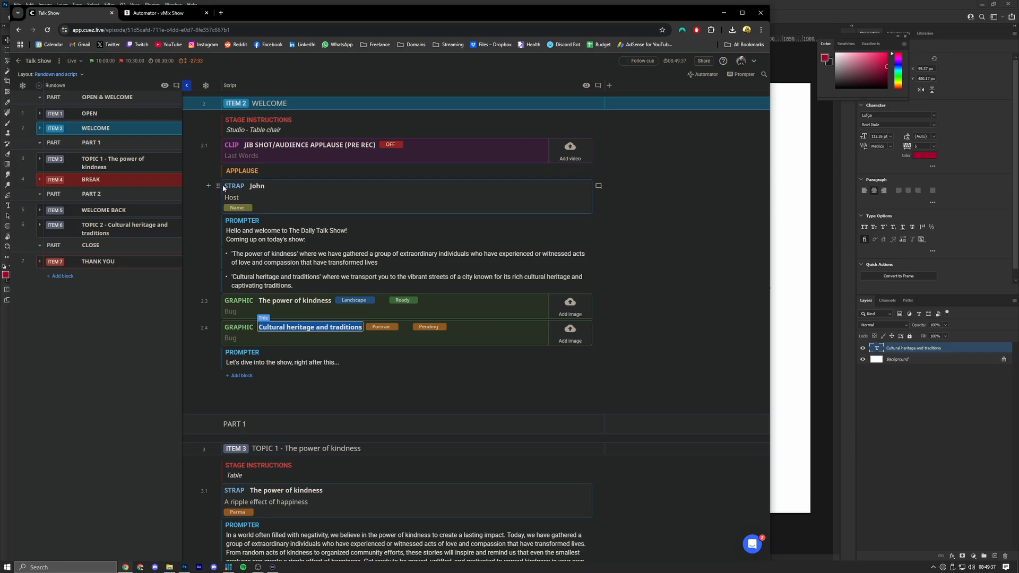
pyautogui.hotkey('alt', 'Tab')
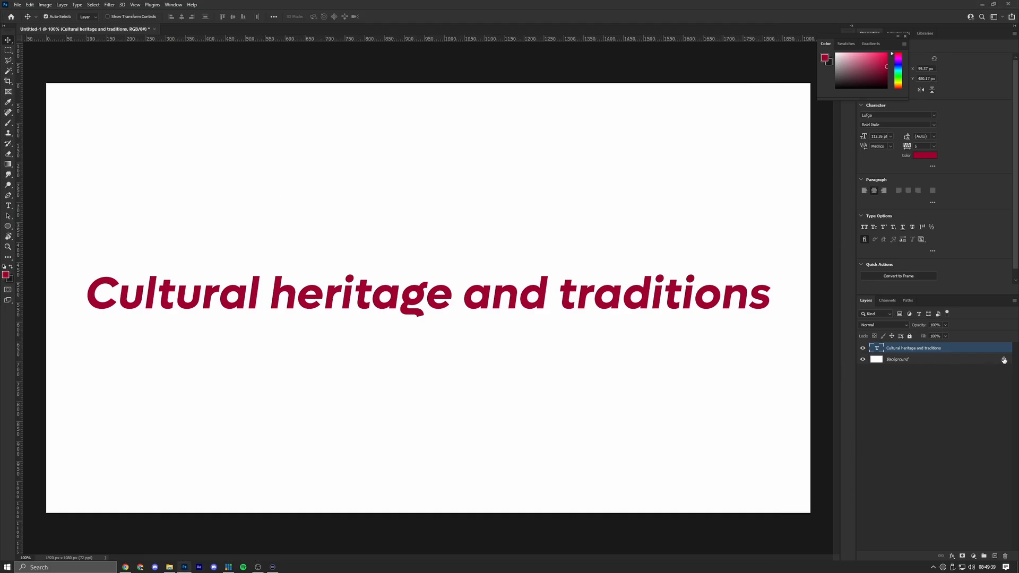
pyautogui.click(1004, 360)
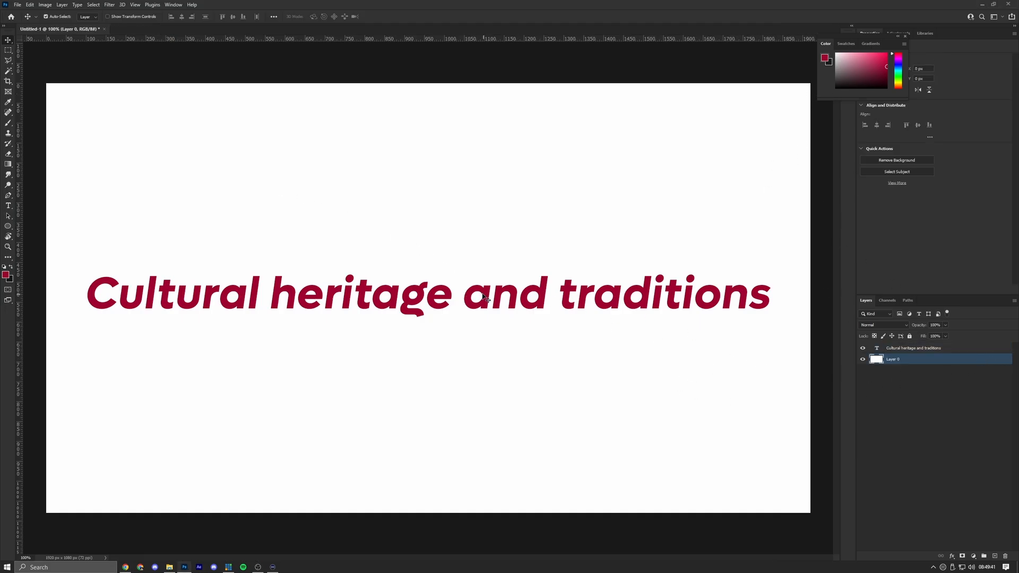
pyautogui.hotkey('alt', 'Tab')
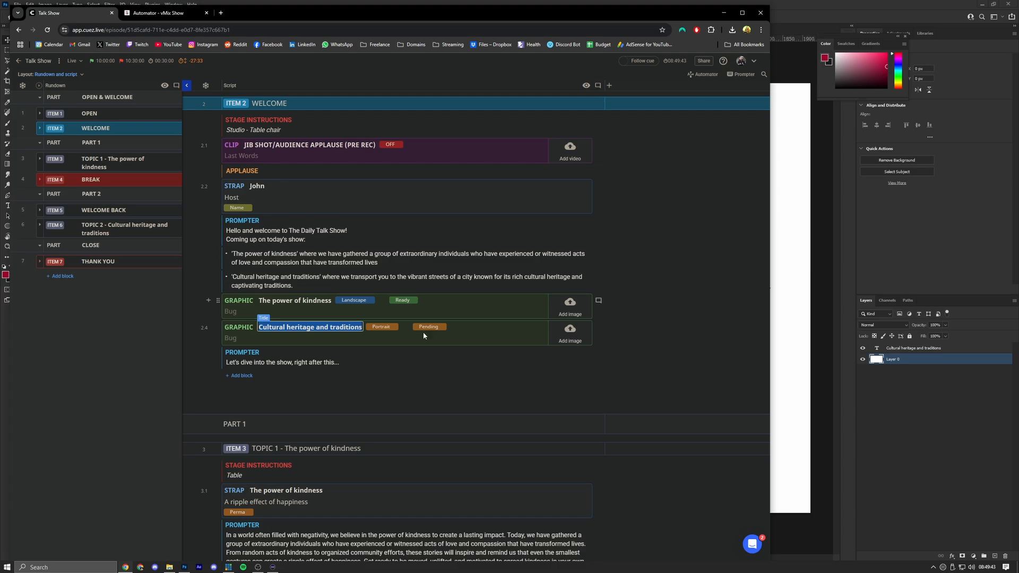
pyautogui.click(781, 327)
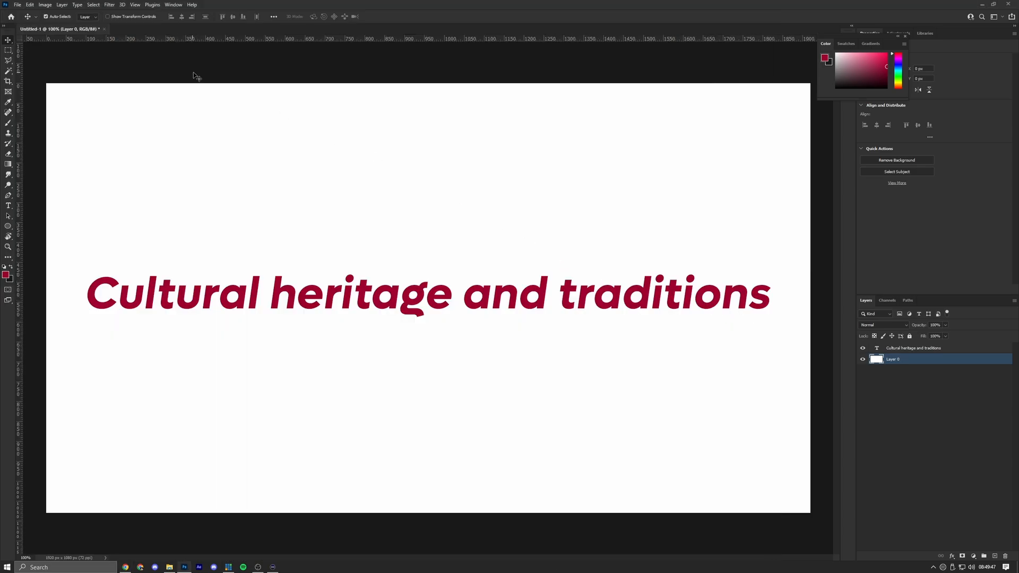
pyautogui.click(1007, 4)
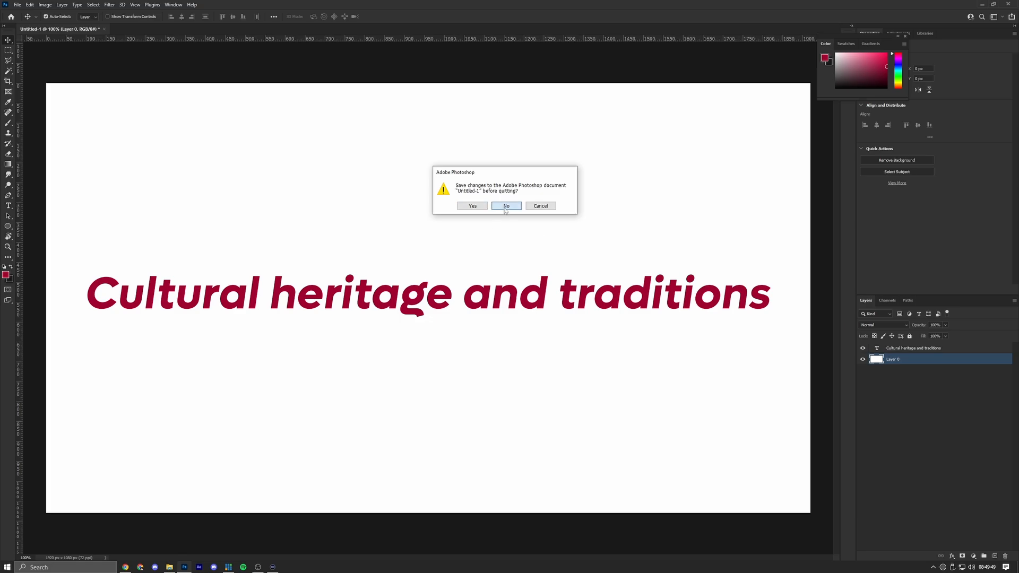
pyautogui.click(502, 206)
pyautogui.click(800, 371)
# Move the CUEZ folder window aside and go to the Automator vMix Show page, closing the device panel.
pyautogui.moveTo(752, 252); pyautogui.dragTo(771, 294)
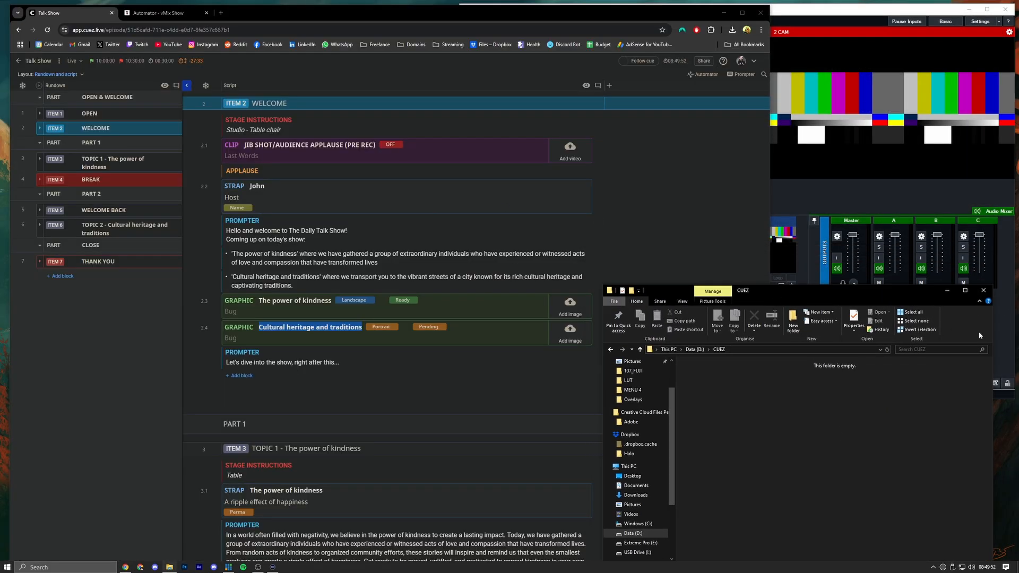
pyautogui.click(202, 349)
pyautogui.click(164, 14)
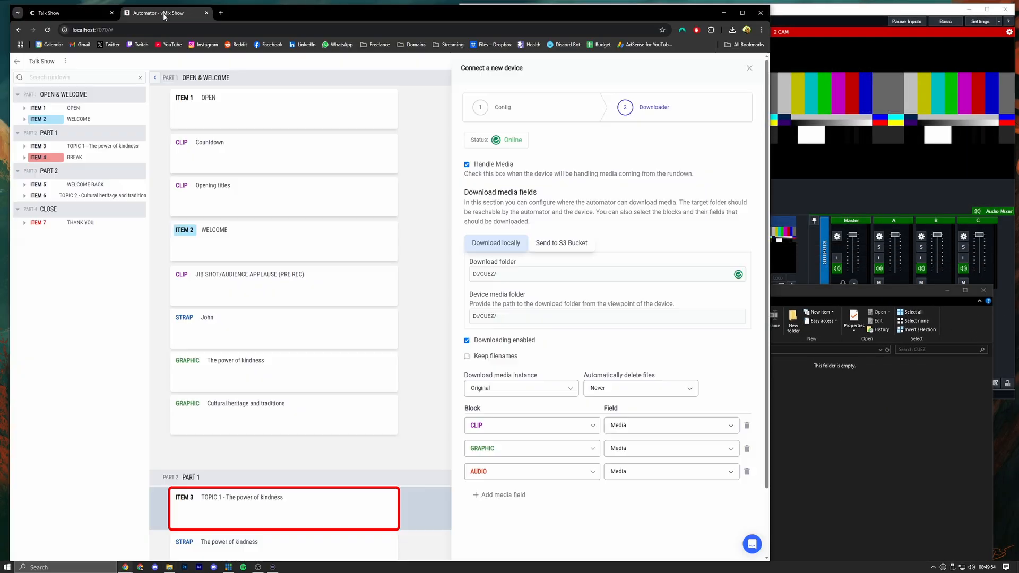
pyautogui.click(749, 68)
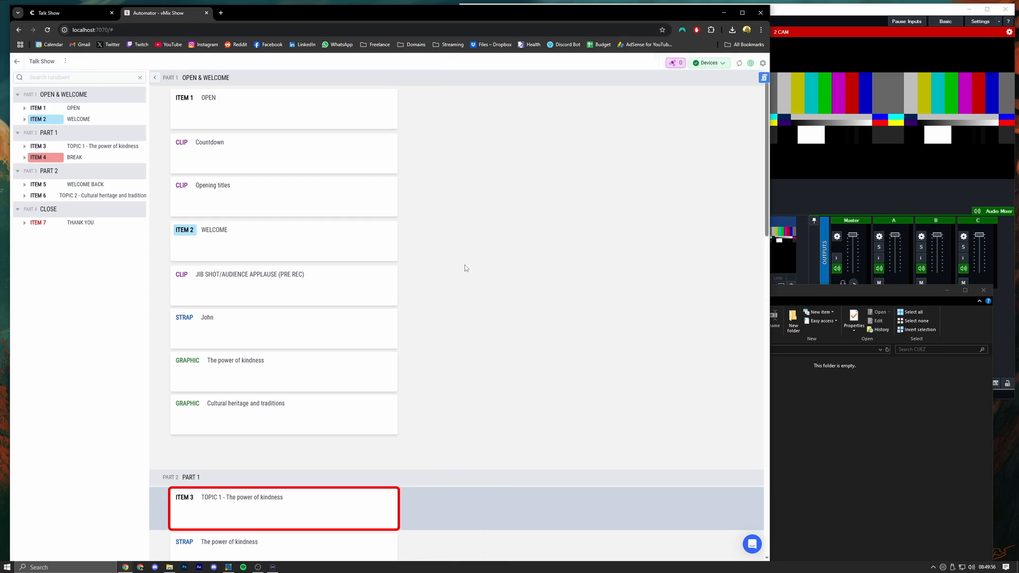
# Open Triggers Configuration for GRAPHIC blocks and show its Steps settings.
pyautogui.click(763, 64)
pyautogui.click(731, 140)
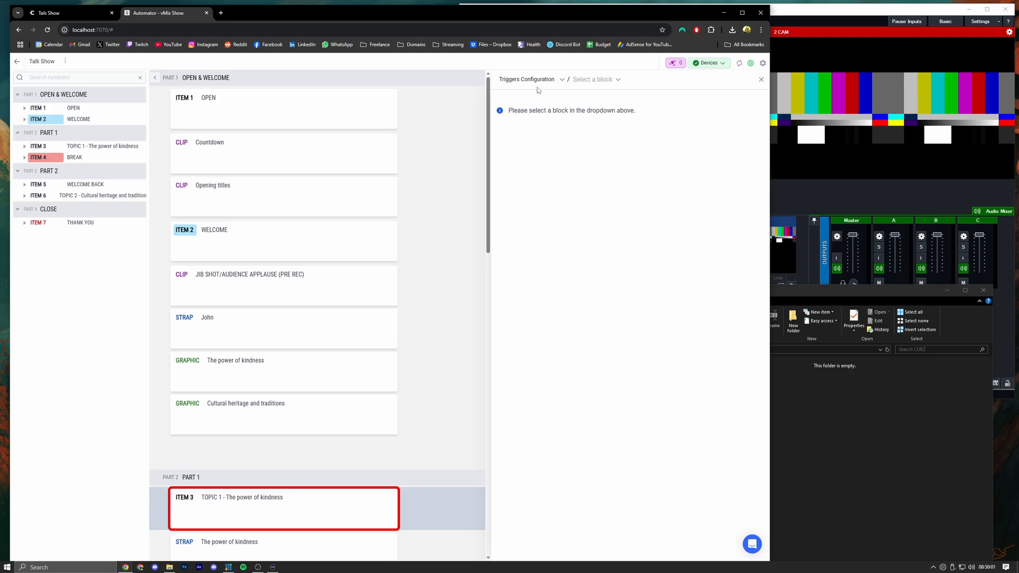
pyautogui.click(590, 81)
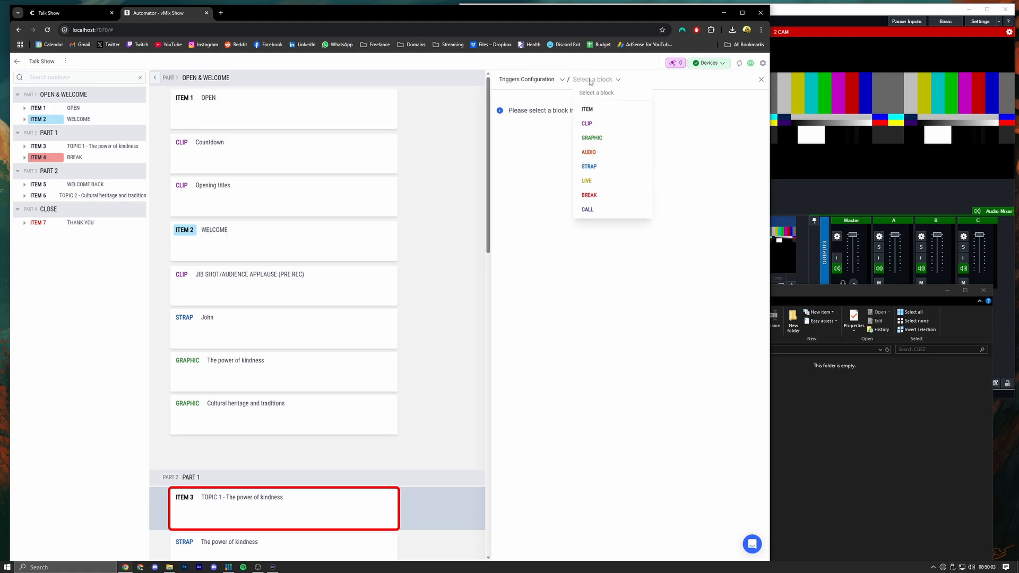
pyautogui.click(617, 139)
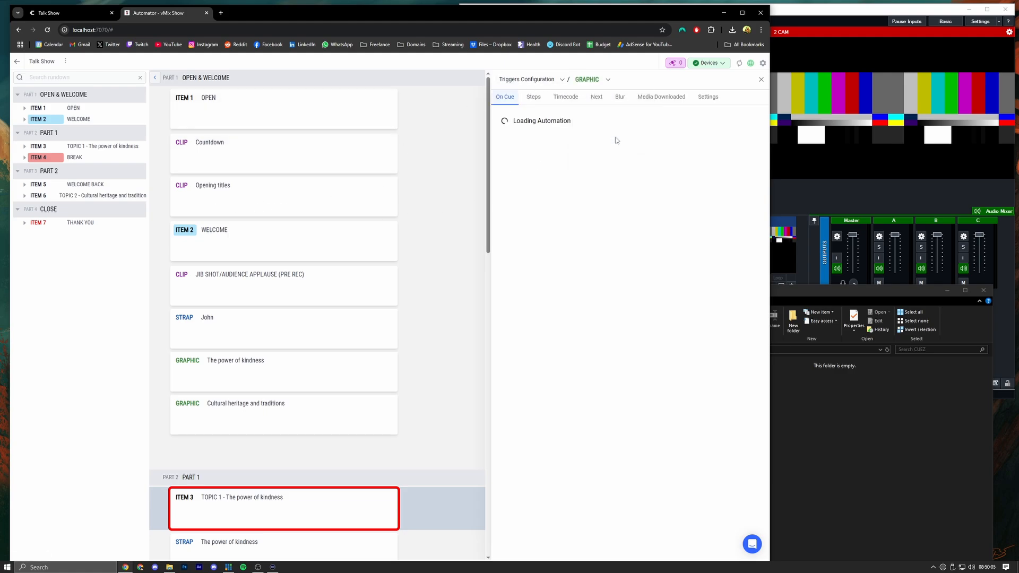
pyautogui.scroll(-7, 296, 243)
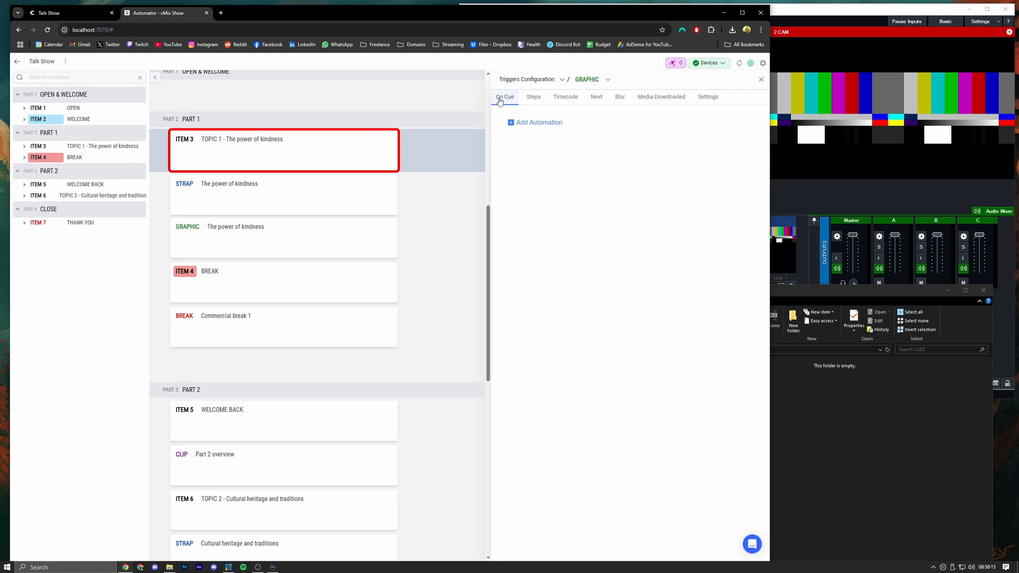
pyautogui.click(534, 102)
# Add a step button with an always-run action section, selecting The power of kindness graphic.
pyautogui.click(537, 122)
pyautogui.click(528, 141)
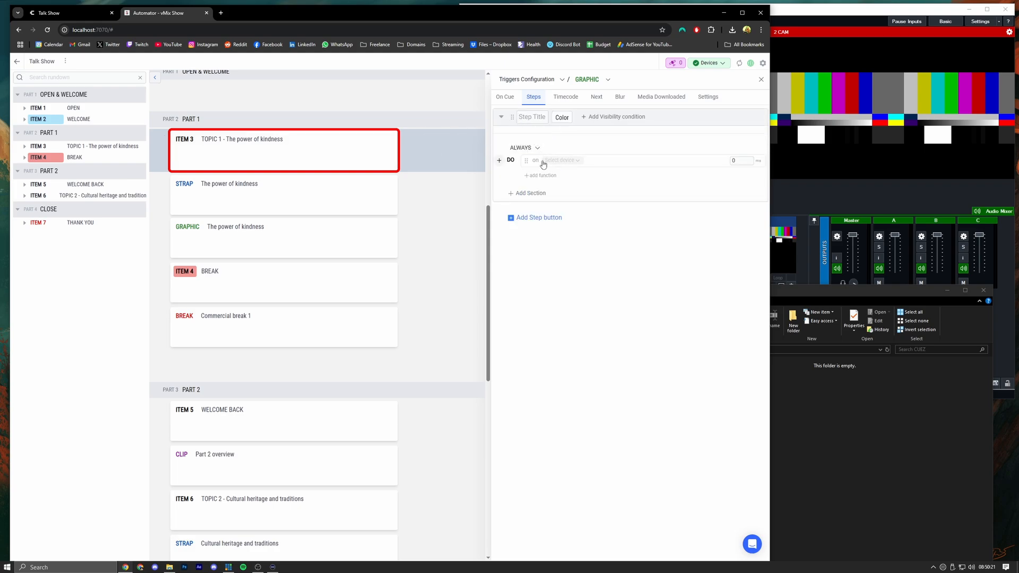
pyautogui.click(265, 245)
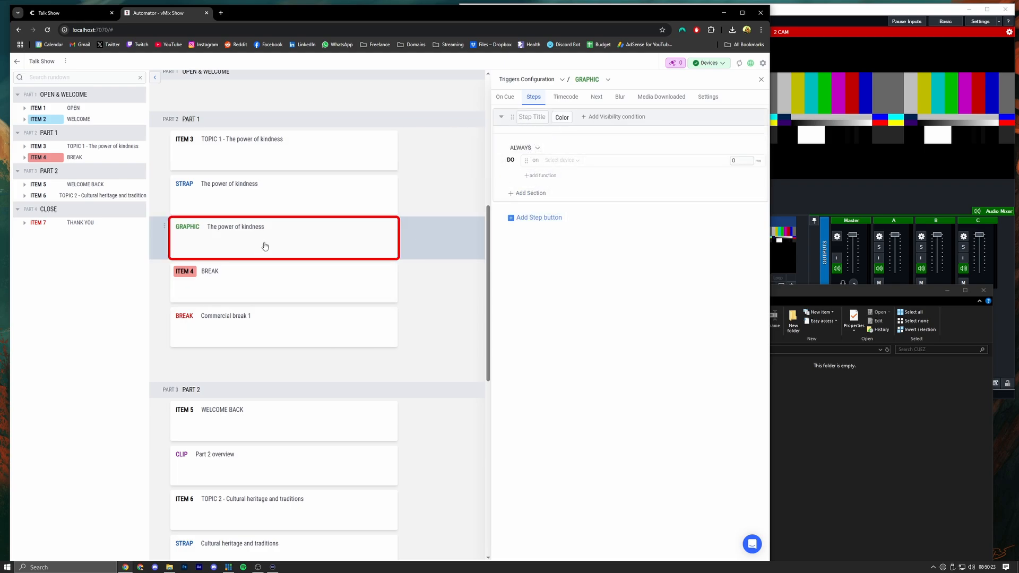
# Set the step title to GRAPHIC.Title and add a visibility condition.
pyautogui.click(534, 117)
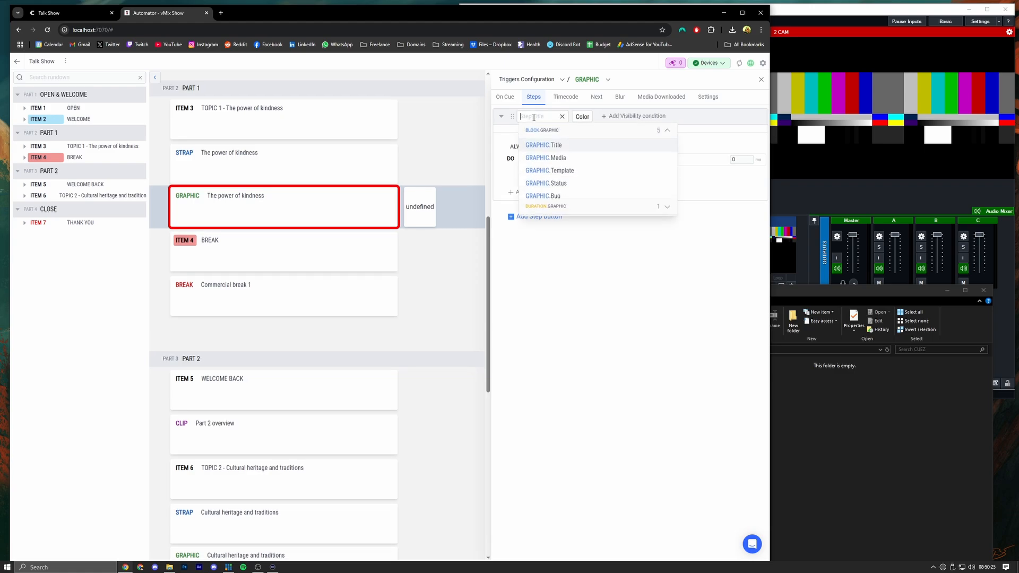
pyautogui.click(550, 145)
pyautogui.click(559, 323)
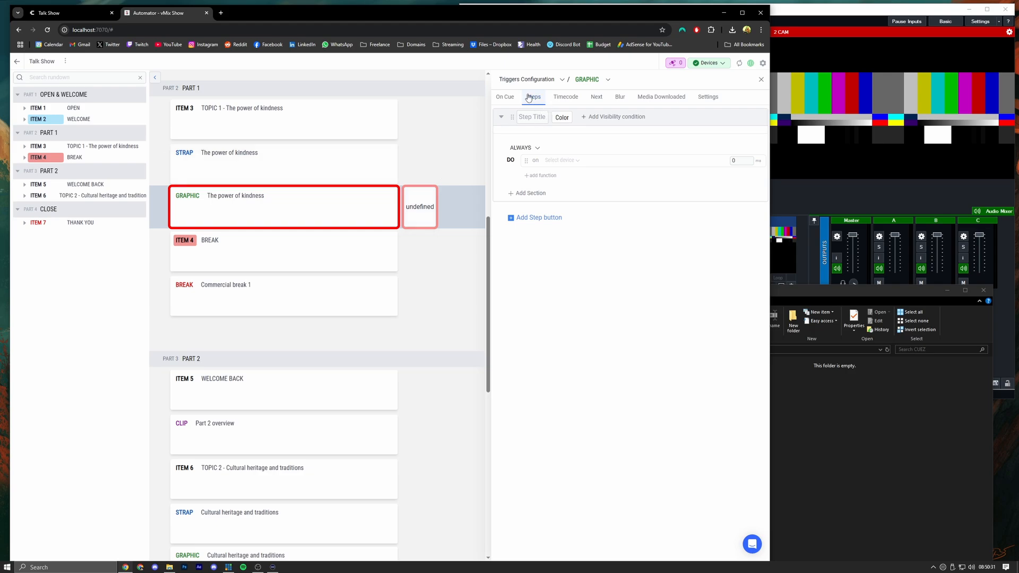
pyautogui.click(586, 117)
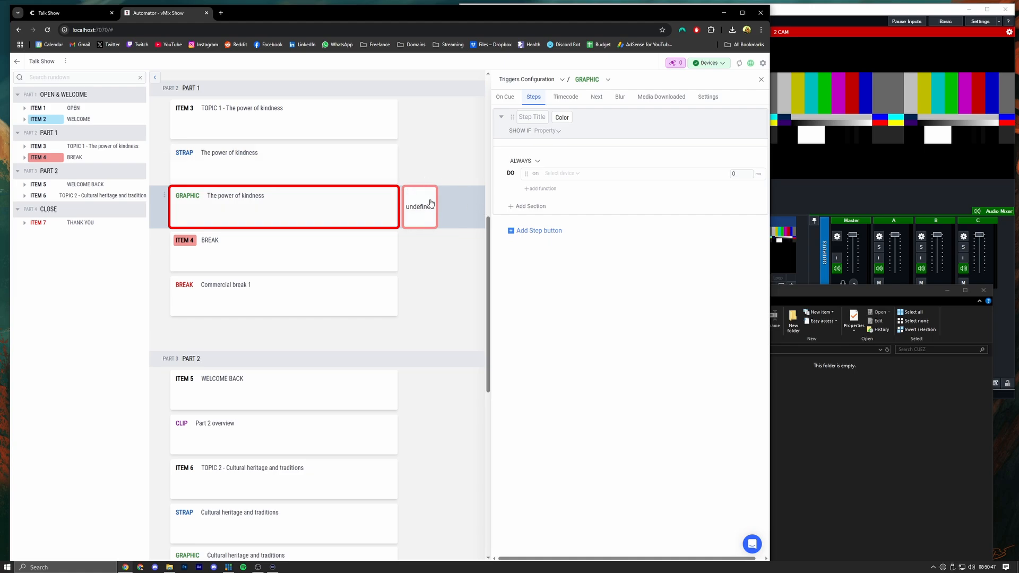
pyautogui.click(560, 100)
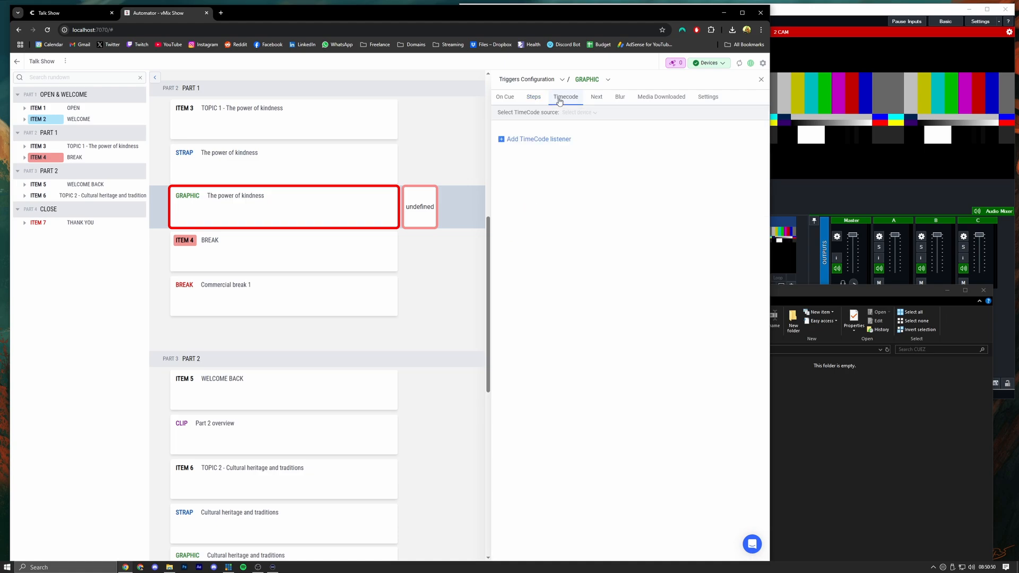
# Make Untitled device the timecode source and add a timecode listener.
pyautogui.click(582, 114)
pyautogui.click(604, 138)
pyautogui.click(539, 138)
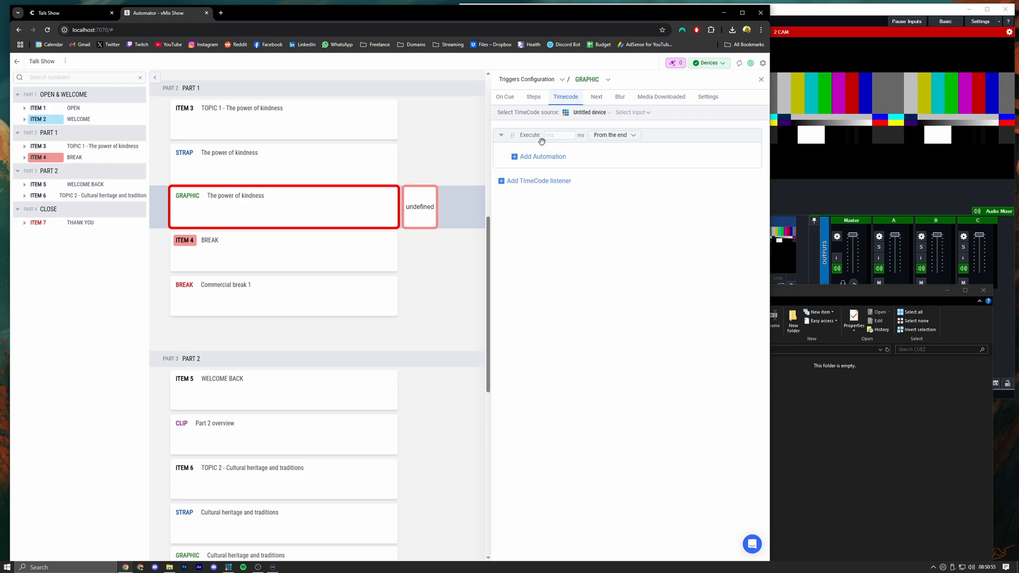
pyautogui.click(631, 113)
pyautogui.click(570, 237)
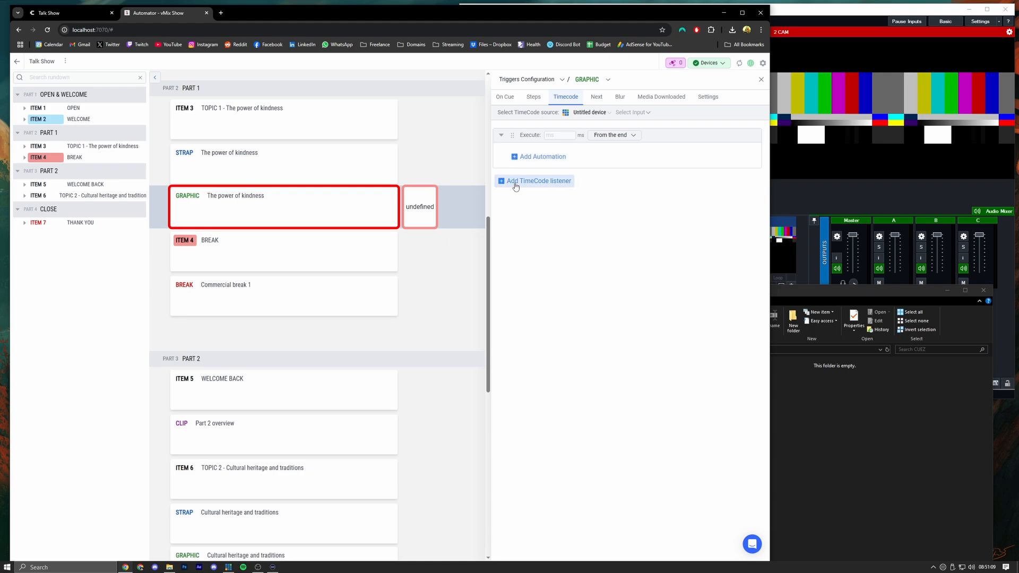
# Give the listener a 30 ms execute delay and run it while timecode is running.
pyautogui.click(567, 135)
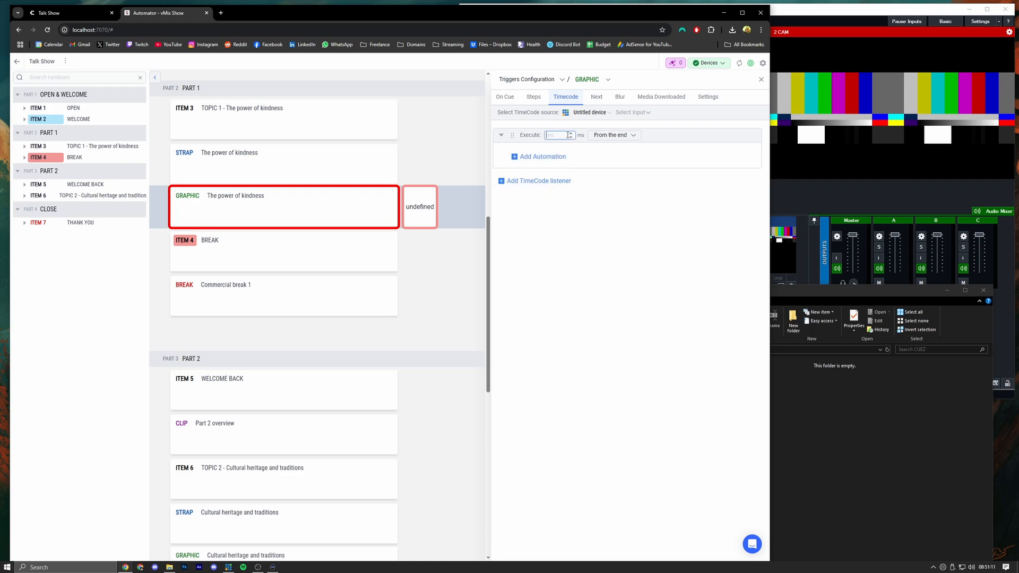
pyautogui.write('30')
pyautogui.click(615, 238)
pyautogui.click(627, 136)
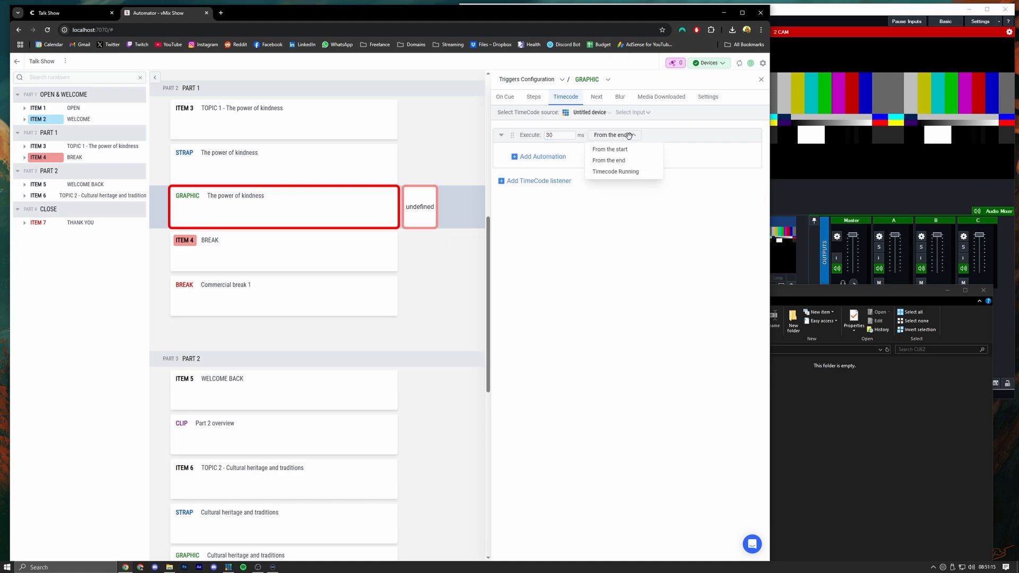
pyautogui.click(630, 176)
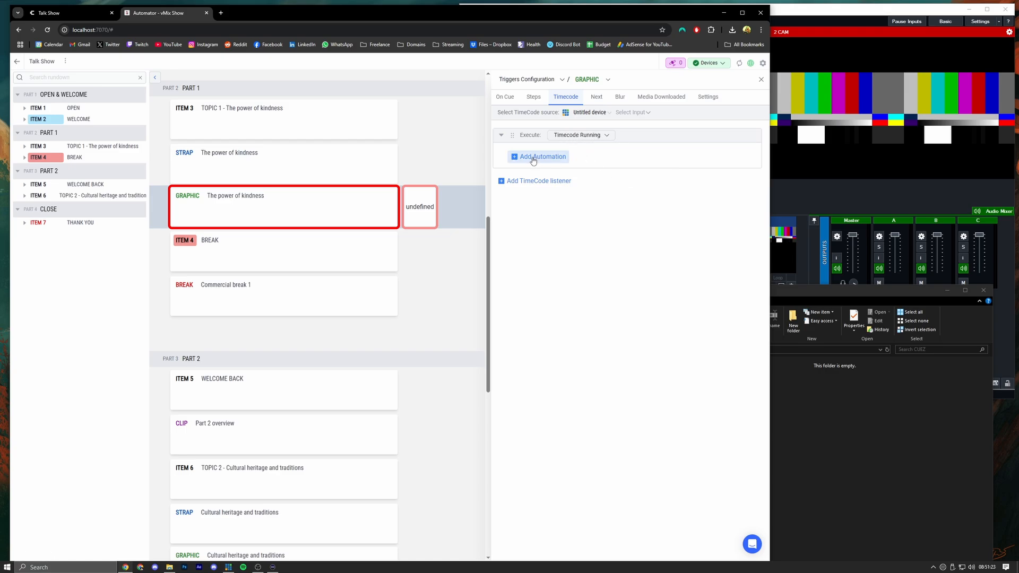
pyautogui.click(578, 134)
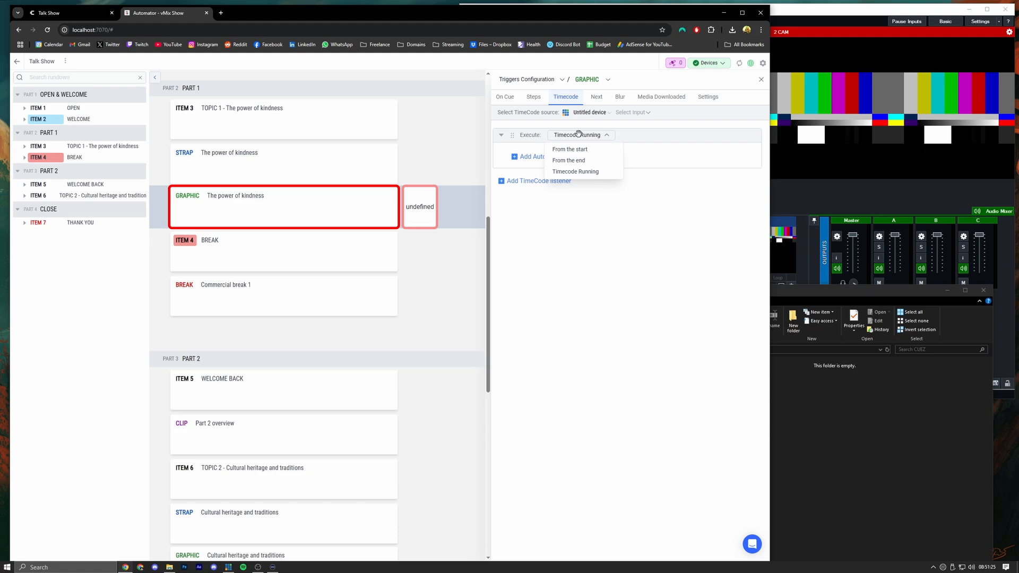
pyautogui.click(559, 215)
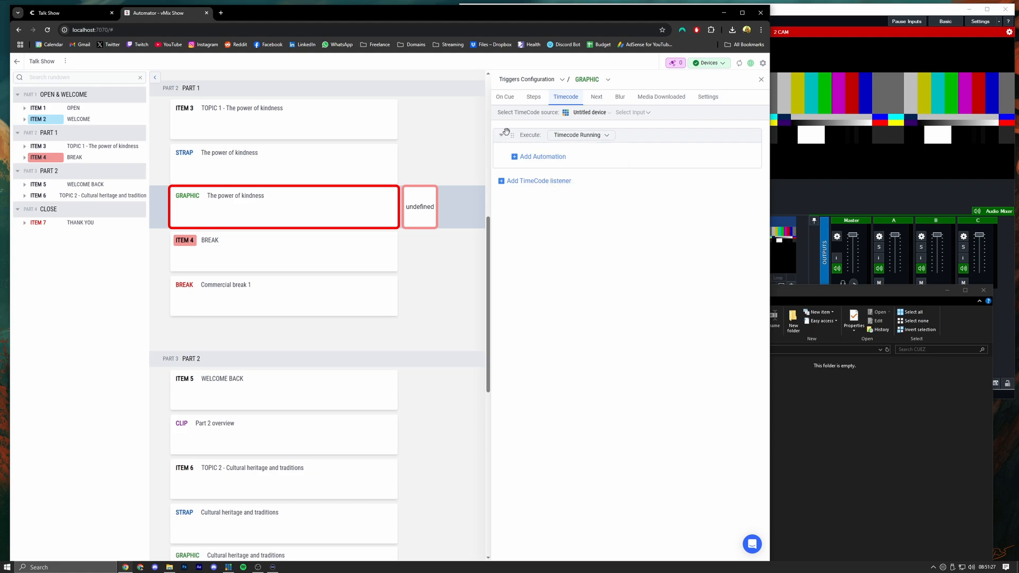
# Delete the timecode listener again.
pyautogui.click(503, 135)
pyautogui.click(512, 135)
pyautogui.click(531, 162)
# Delete the GRAPHIC step from the Steps list.
pyautogui.click(533, 97)
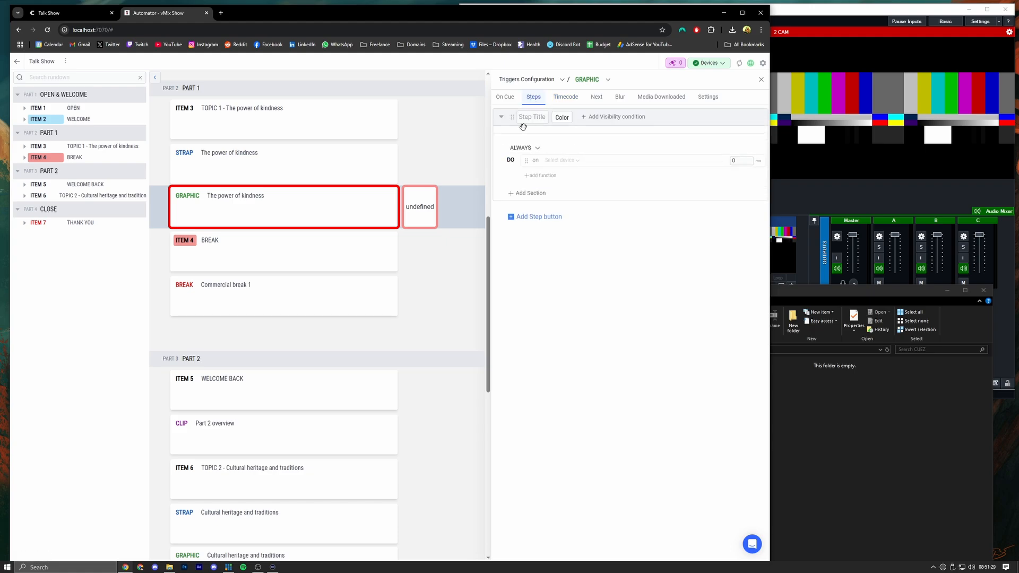
pyautogui.click(511, 123)
pyautogui.click(539, 167)
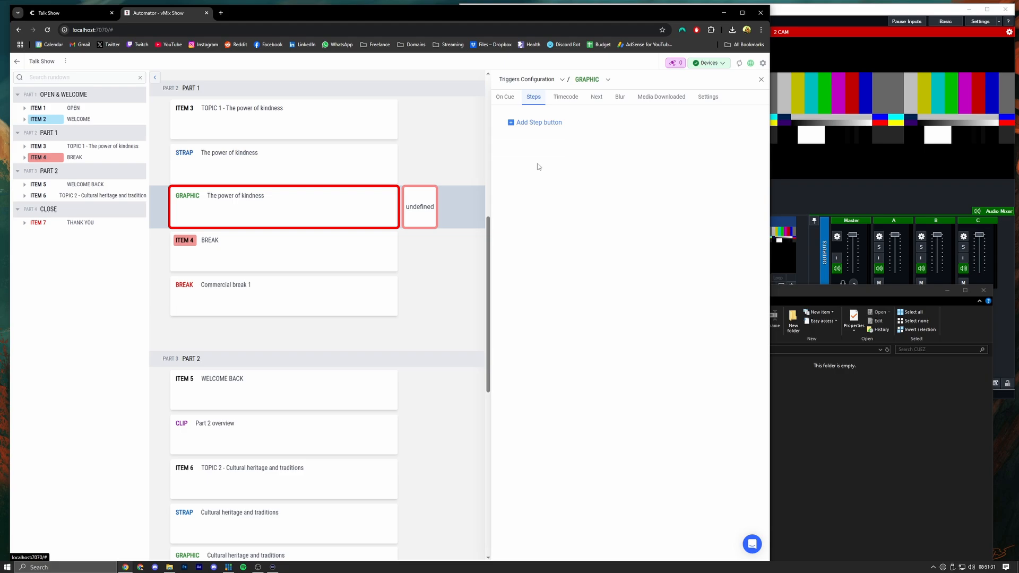
# Read the Next trigger description and select the STRAP The power of kindness block.
pyautogui.click(595, 100)
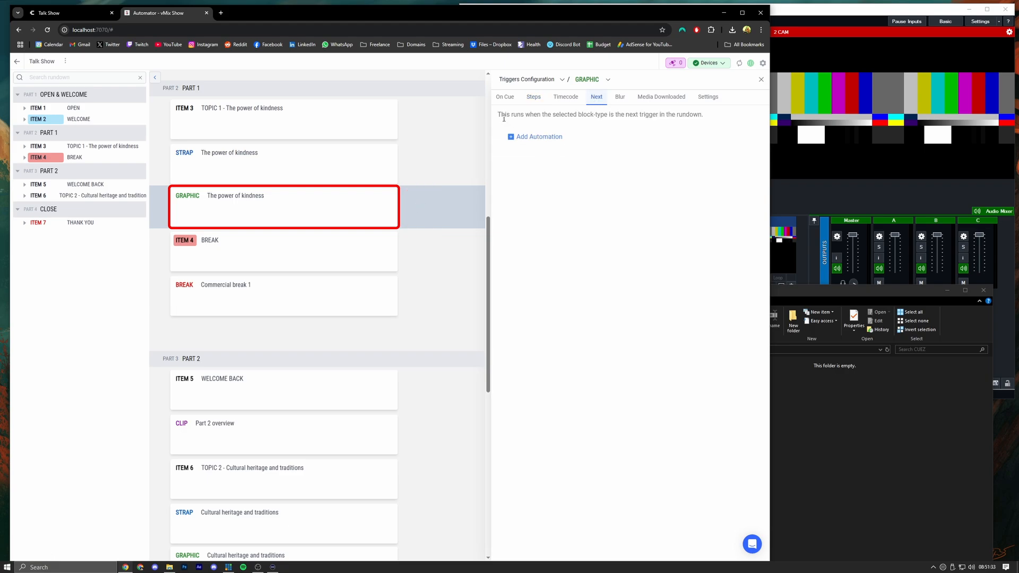
pyautogui.moveTo(500, 114); pyautogui.dragTo(705, 117)
pyautogui.click(649, 197)
pyautogui.scroll(1, 343, 164)
pyautogui.click(234, 247)
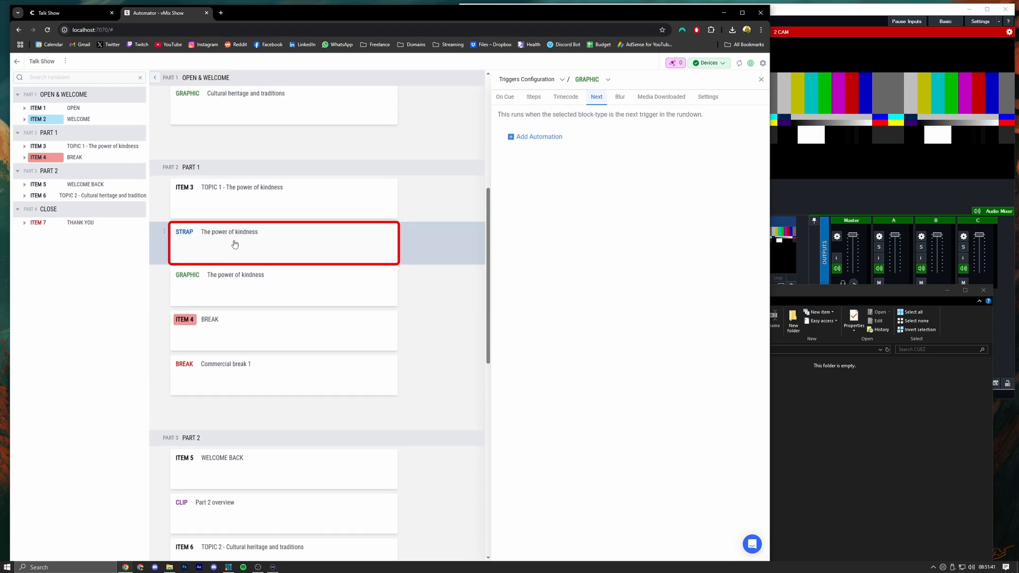
pyautogui.scroll(-1, 234, 244)
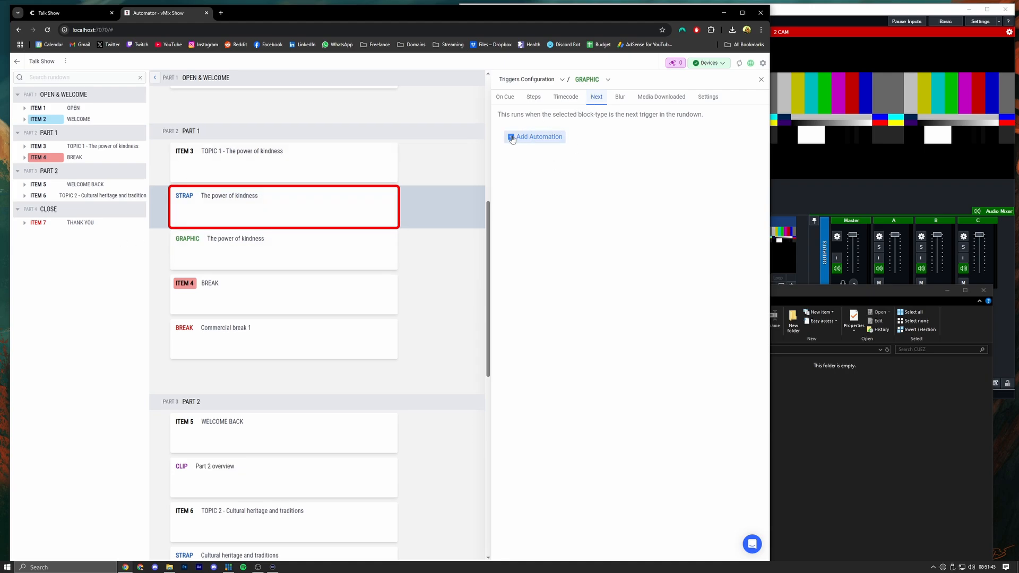
pyautogui.scroll(-2, 278, 266)
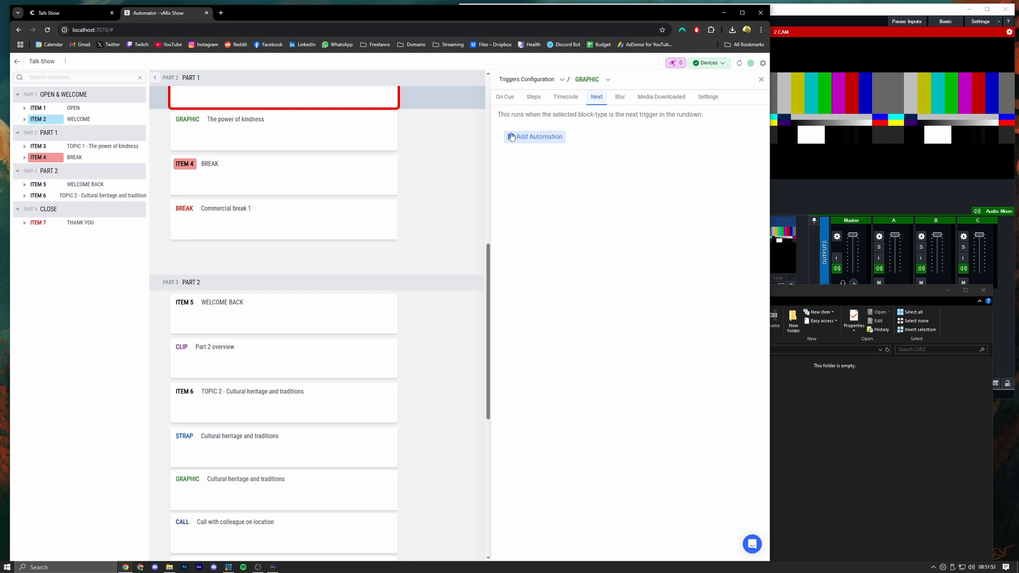
# Open the Blur trigger and select the GRAPHIC and ITEM 4 BREAK blocks.
pyautogui.click(619, 99)
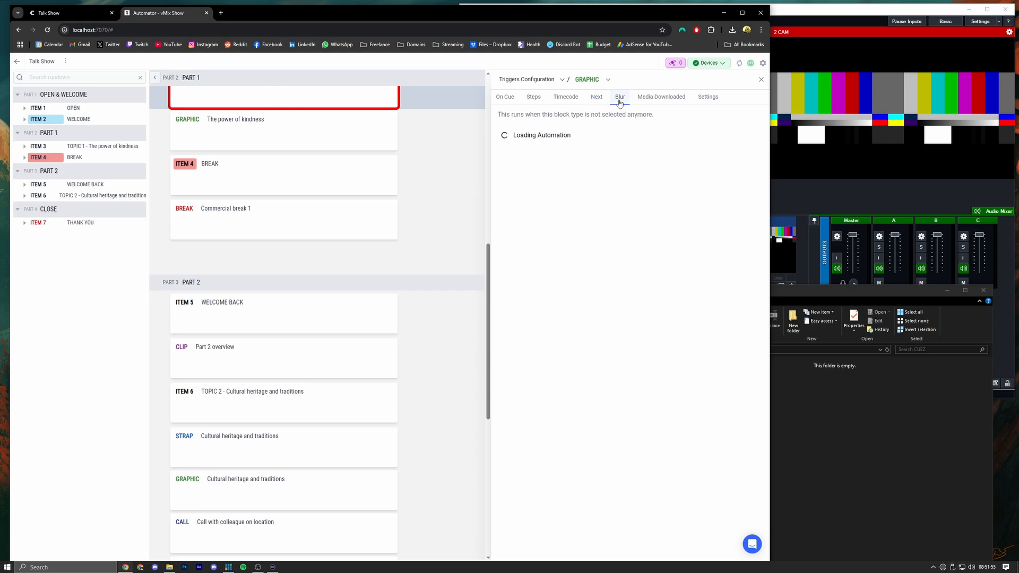
pyautogui.scroll(3, 321, 165)
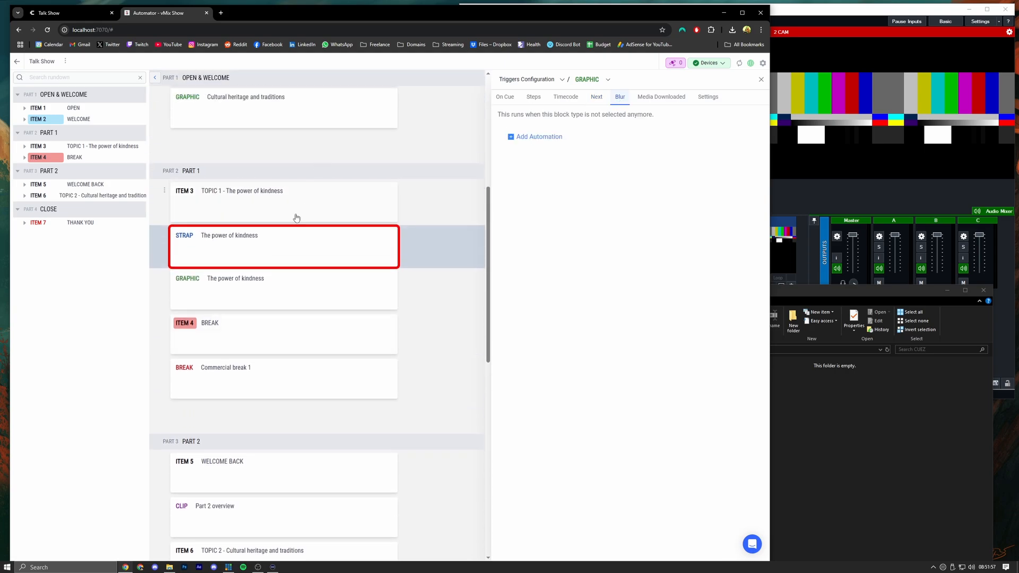
pyautogui.click(291, 291)
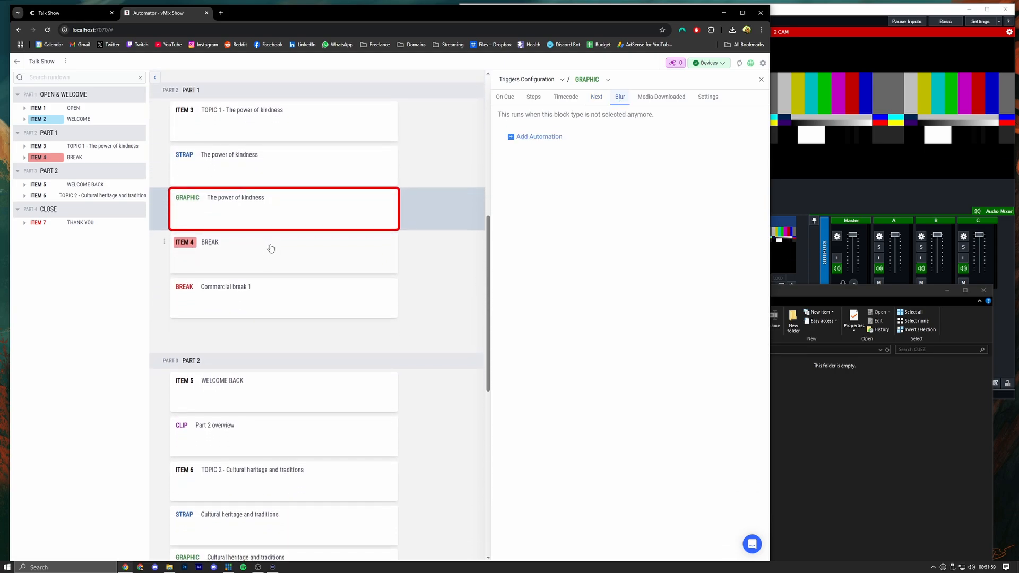
pyautogui.click(271, 250)
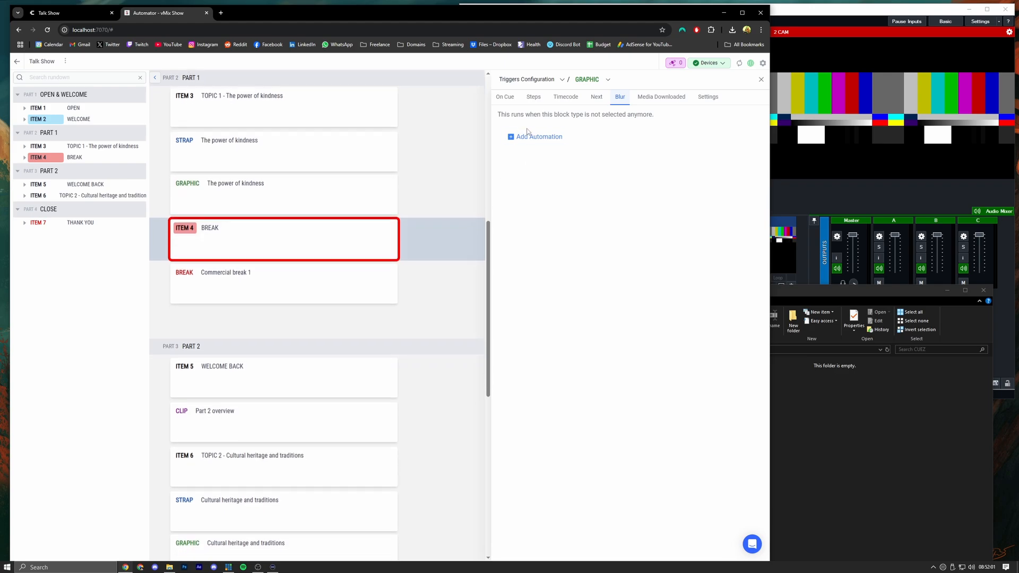
# Add an automation to the Media Downloaded trigger, then delete its empty device function row.
pyautogui.click(652, 96)
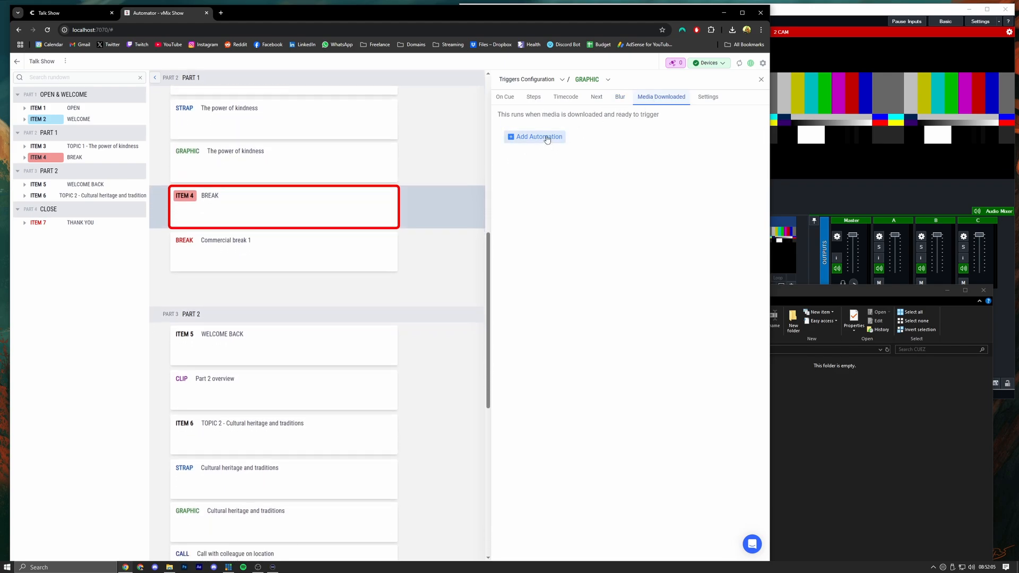
pyautogui.scroll(2, 320, 216)
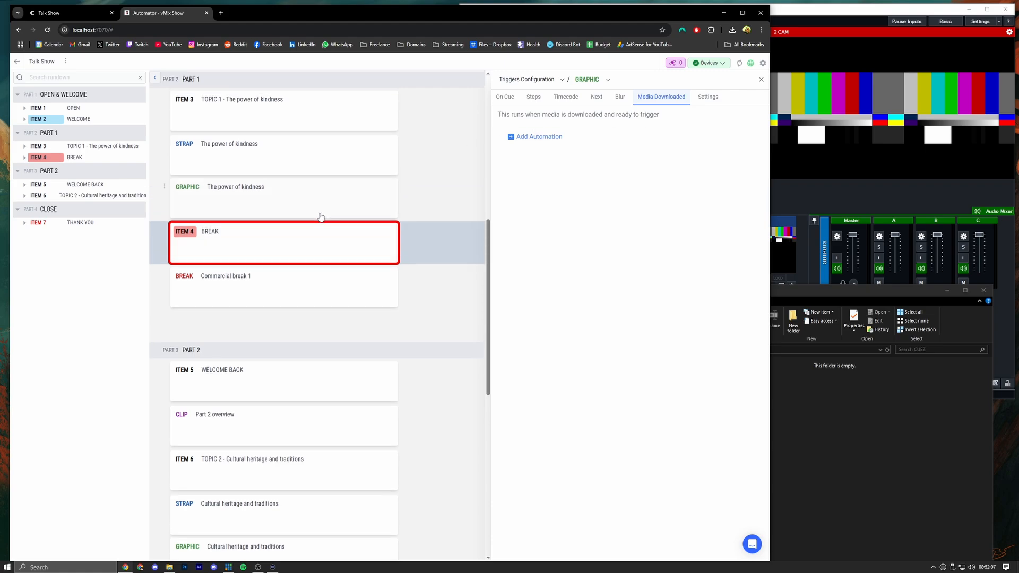
pyautogui.click(303, 291)
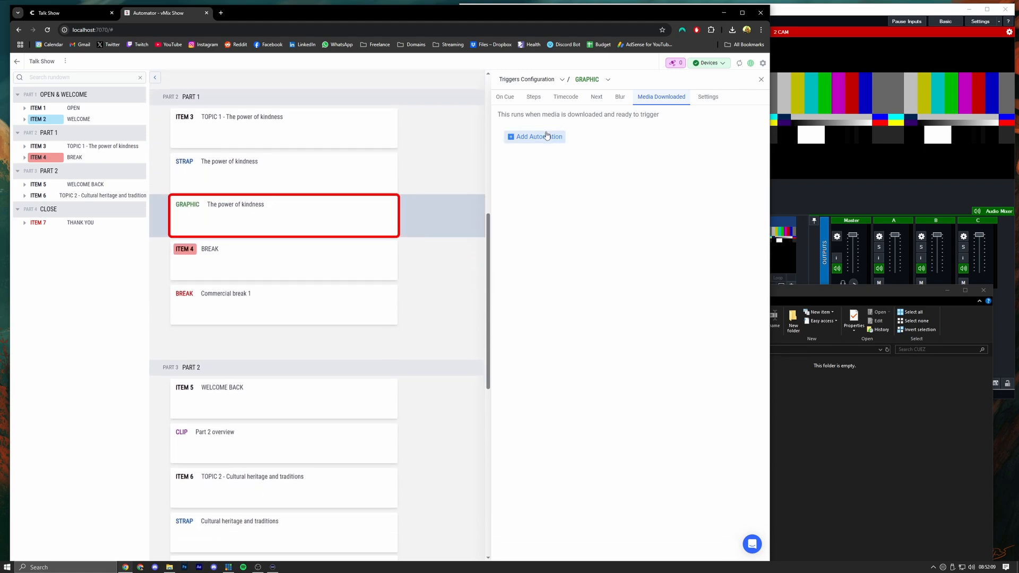
pyautogui.click(565, 136)
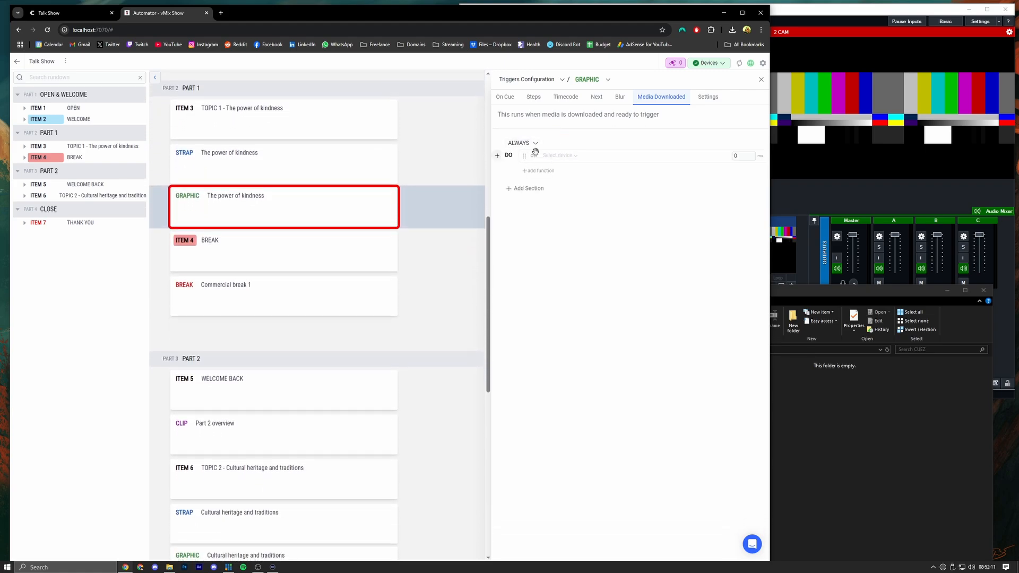
pyautogui.click(524, 156)
pyautogui.click(542, 207)
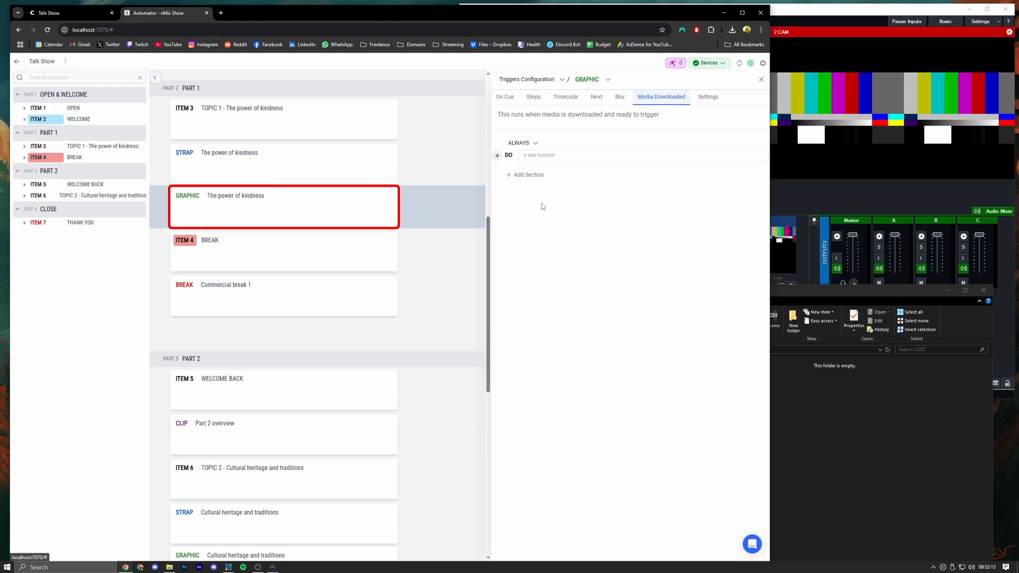
# Check the trigger's settings and delete the ALWAYS section from Media Downloaded.
pyautogui.click(706, 98)
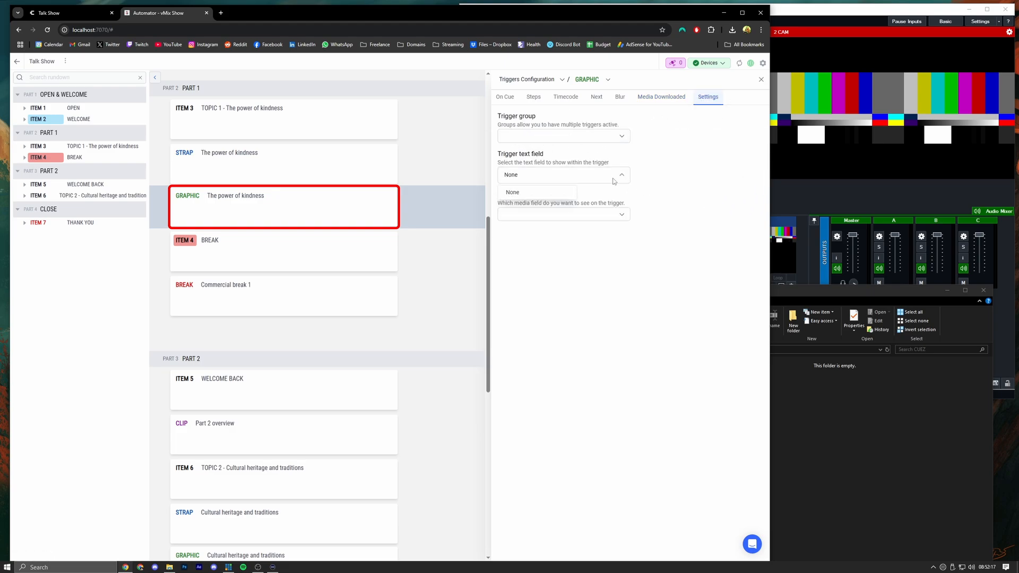
pyautogui.click(670, 99)
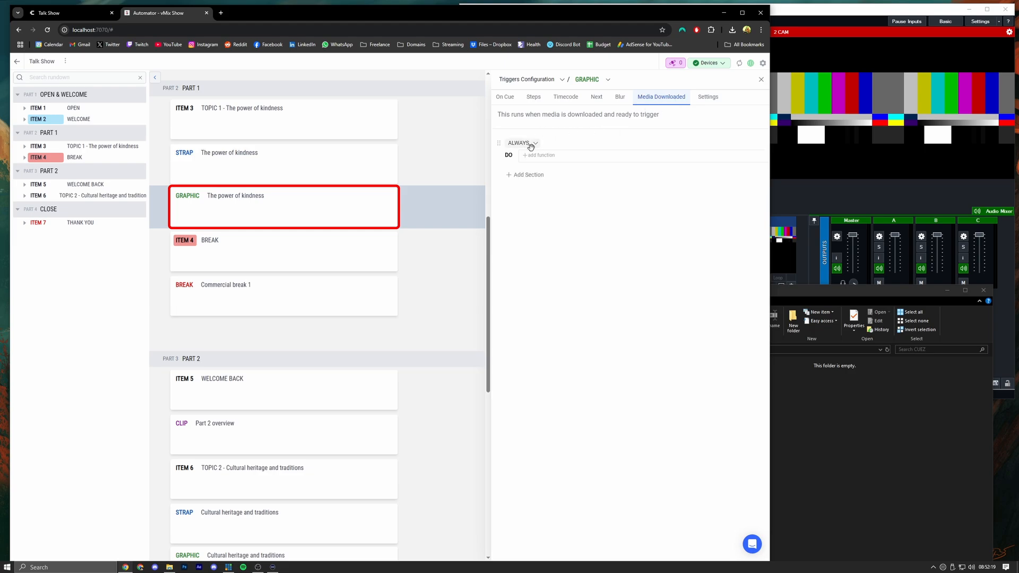
pyautogui.click(501, 145)
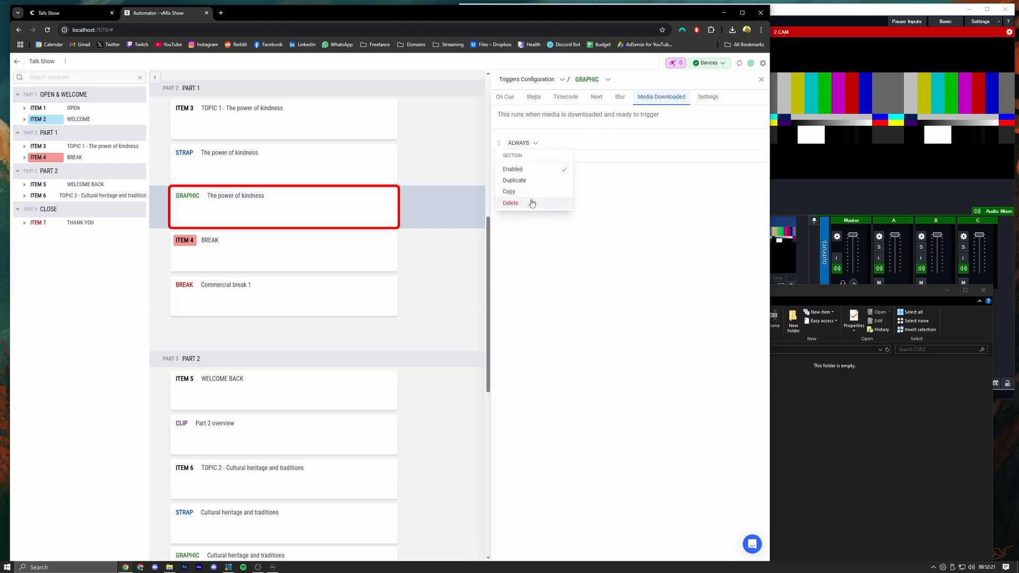
pyautogui.click(531, 203)
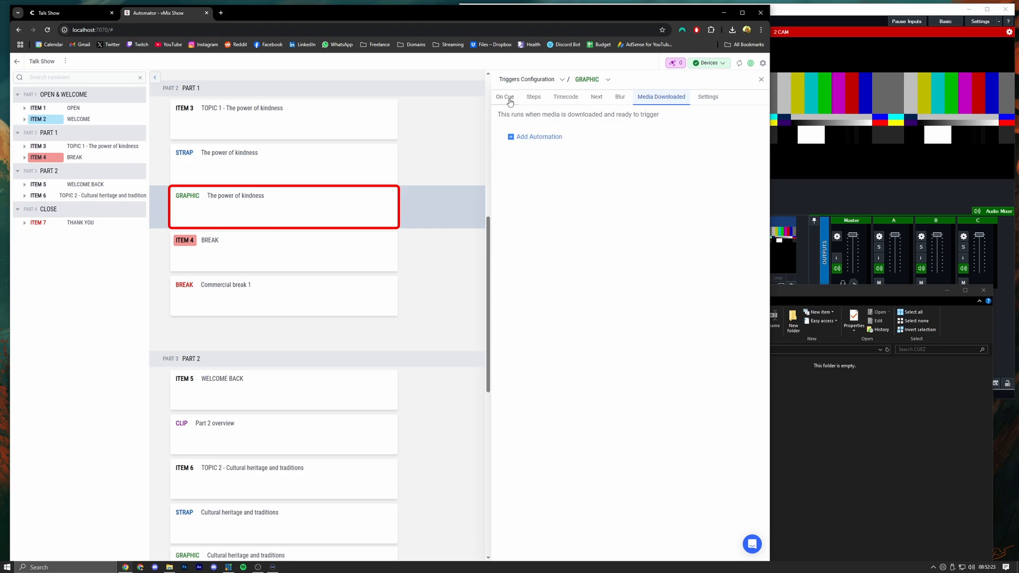
# Add an always-run automation to the GRAPHIC On Cue trigger, then bring vMix forward.
pyautogui.click(510, 98)
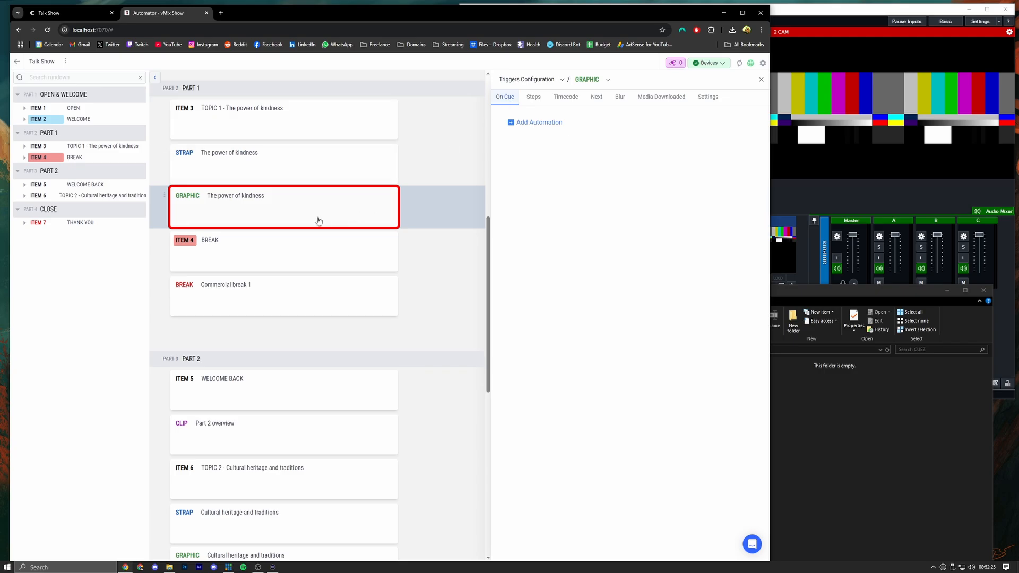
pyautogui.scroll(1, 205, 234)
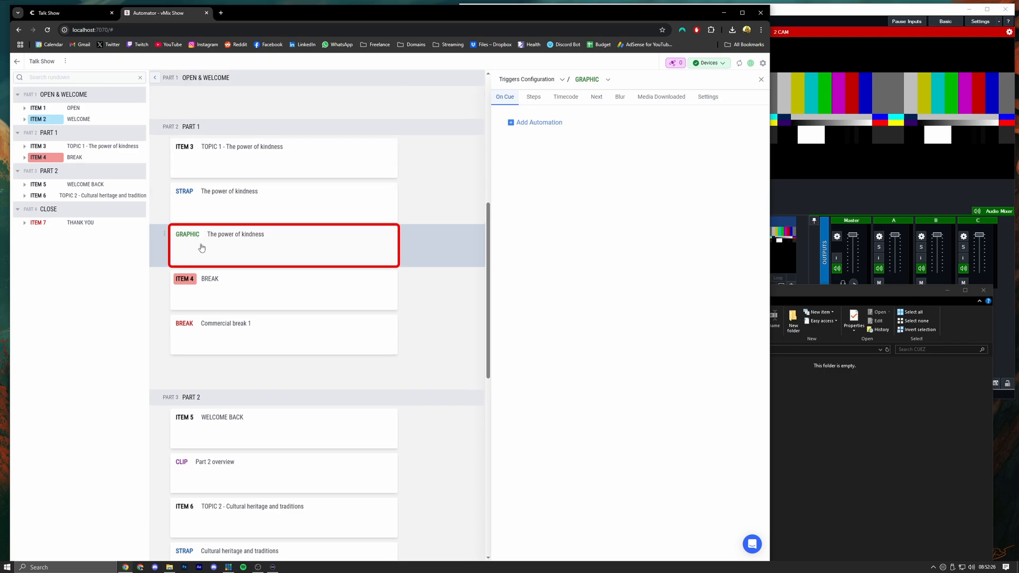
pyautogui.click(535, 123)
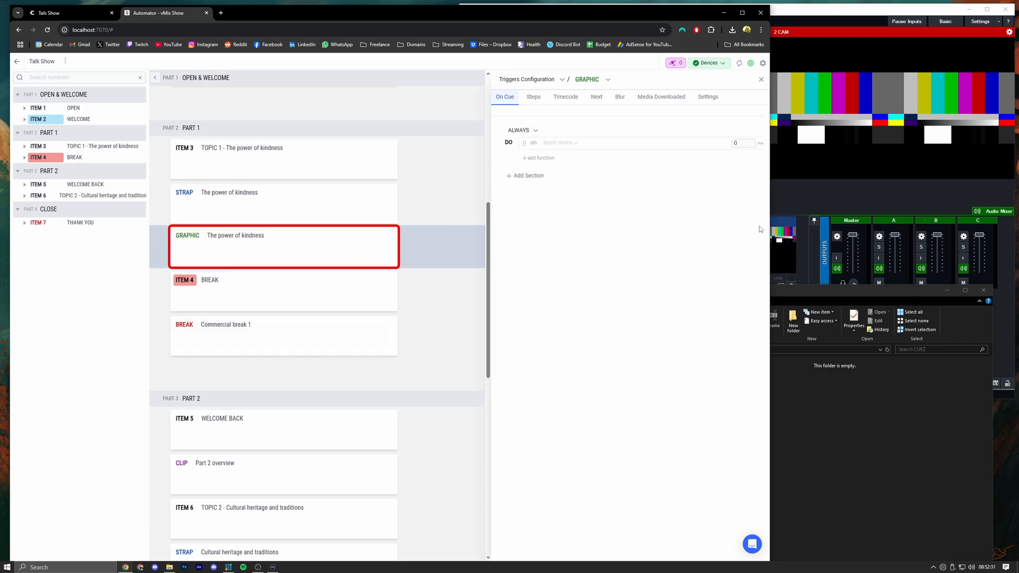
pyautogui.click(800, 200)
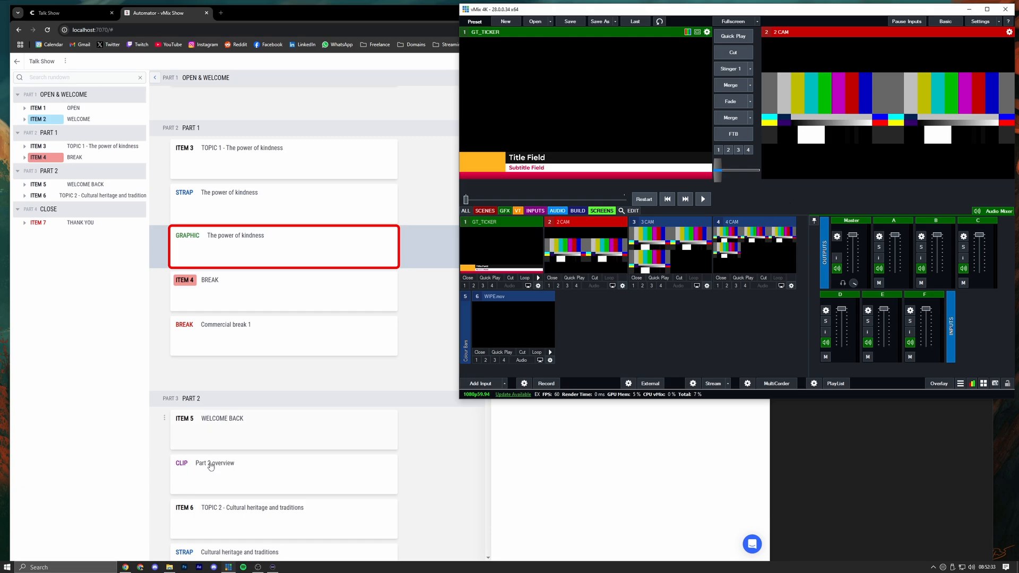
# Launch GT Title Designer and place THE POWER OF KINDNESS PNG from the CUEZ Tutorial folder.
pyautogui.click(960, 383)
pyautogui.click(887, 337)
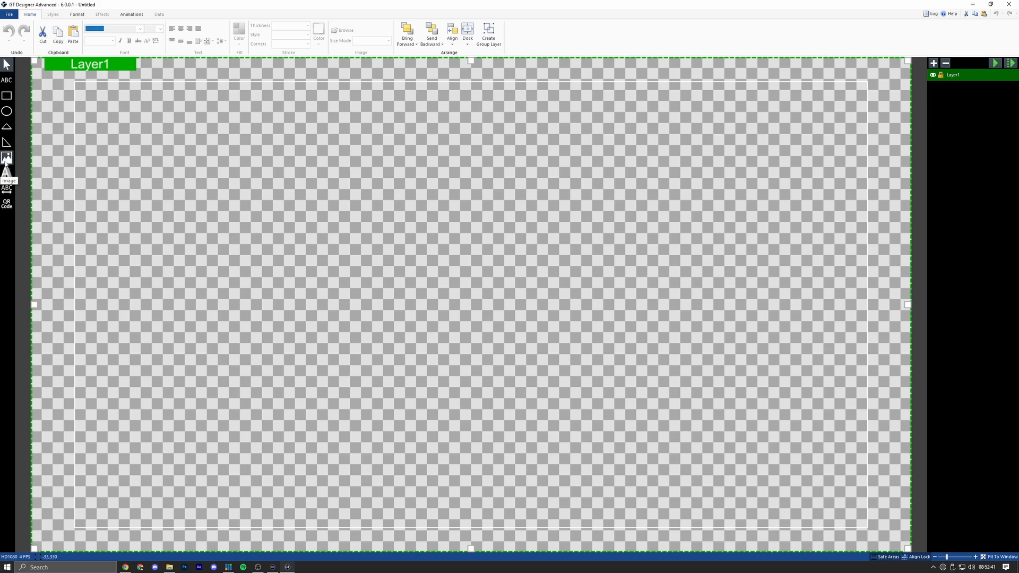
pyautogui.click(7, 159)
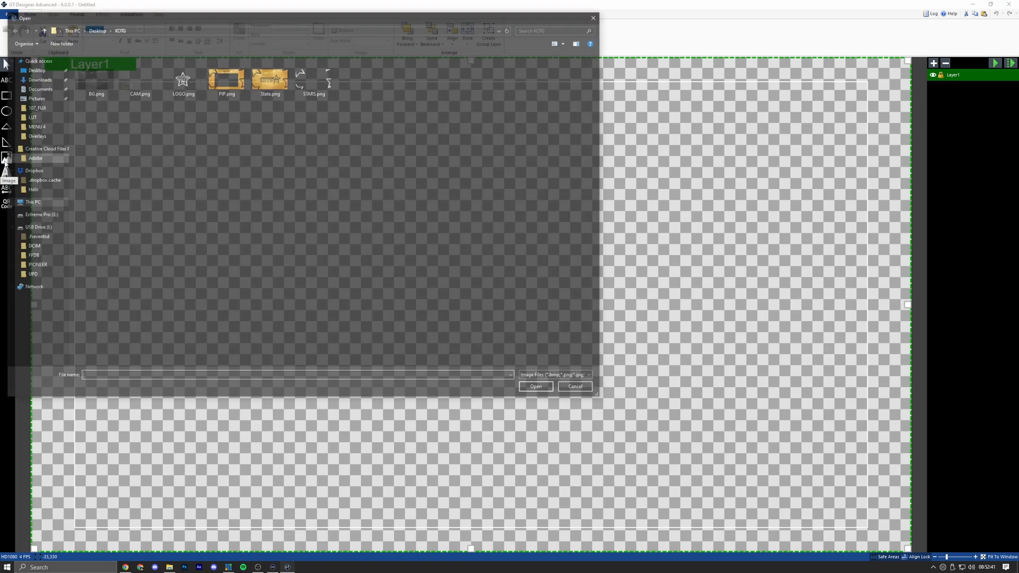
pyautogui.click(32, 69)
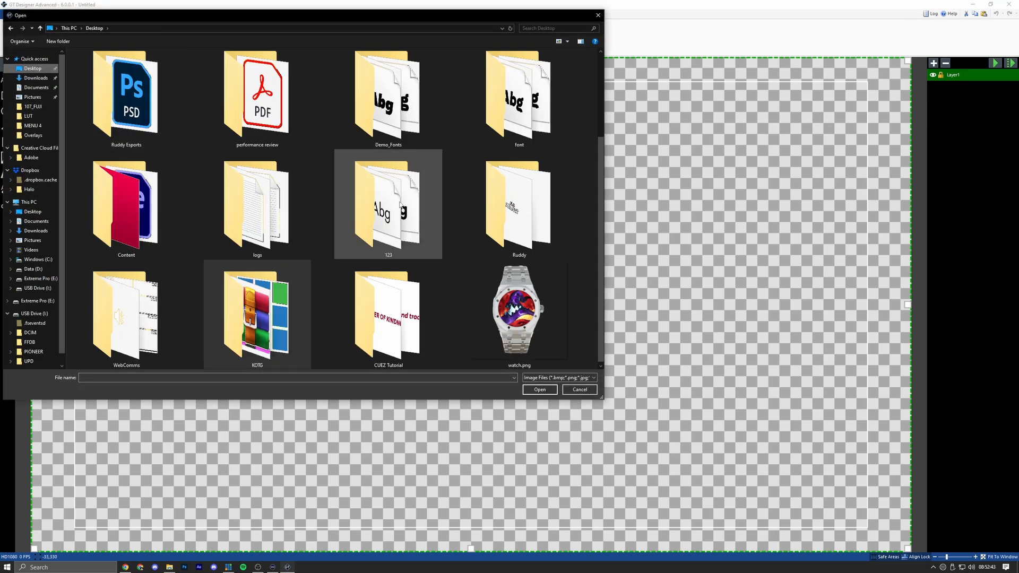
pyautogui.doubleClick(387, 313)
pyautogui.doubleClick(93, 65)
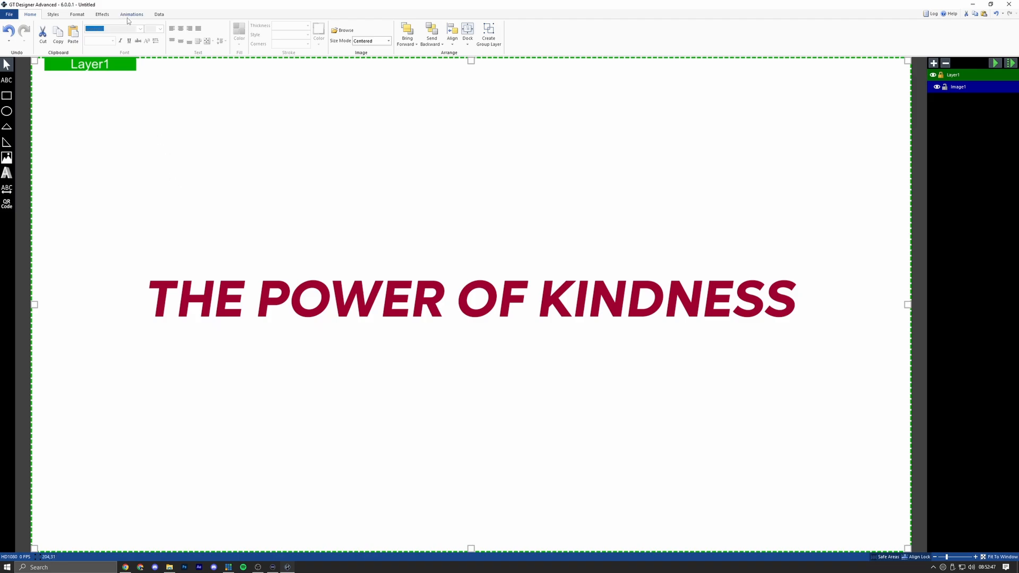
# Make the image fly in from the bottom with CubicEasingIn easing.
pyautogui.click(130, 15)
pyautogui.click(185, 38)
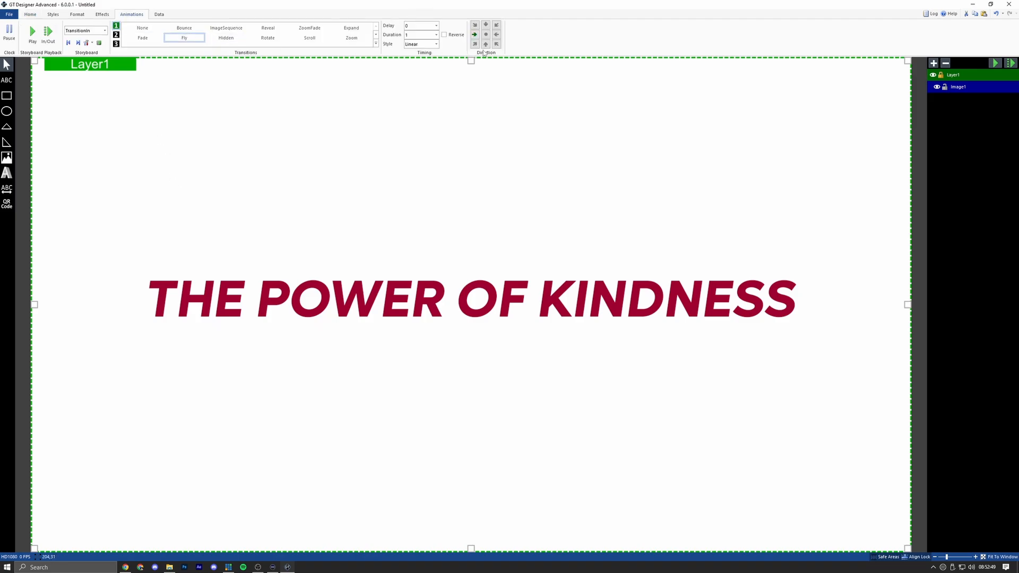
pyautogui.click(485, 44)
pyautogui.click(32, 32)
pyautogui.click(418, 45)
pyautogui.click(421, 77)
pyautogui.click(31, 37)
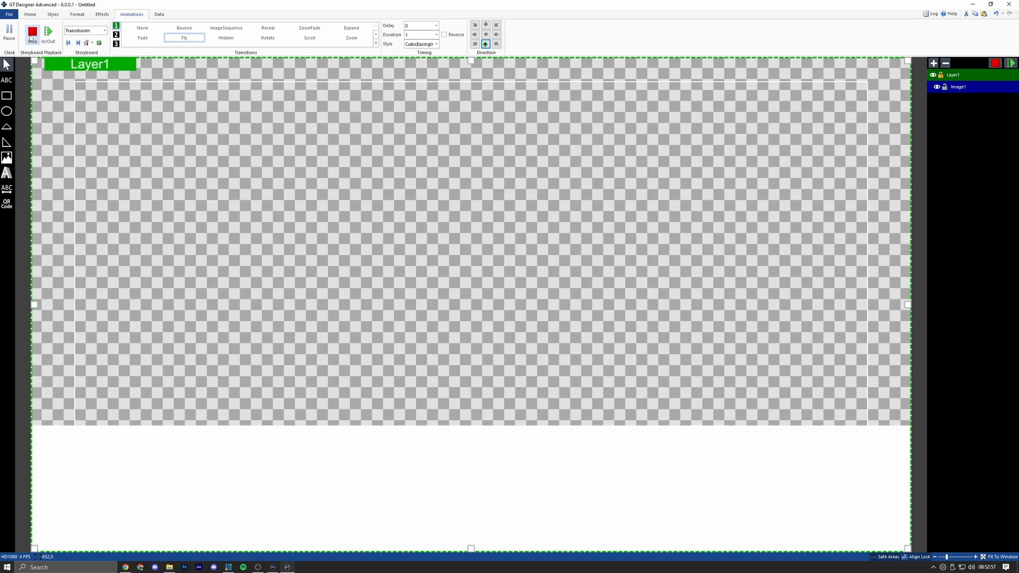
# Set the TransitionOut storyboard's easing to CubicEasingIn as well.
pyautogui.click(104, 30)
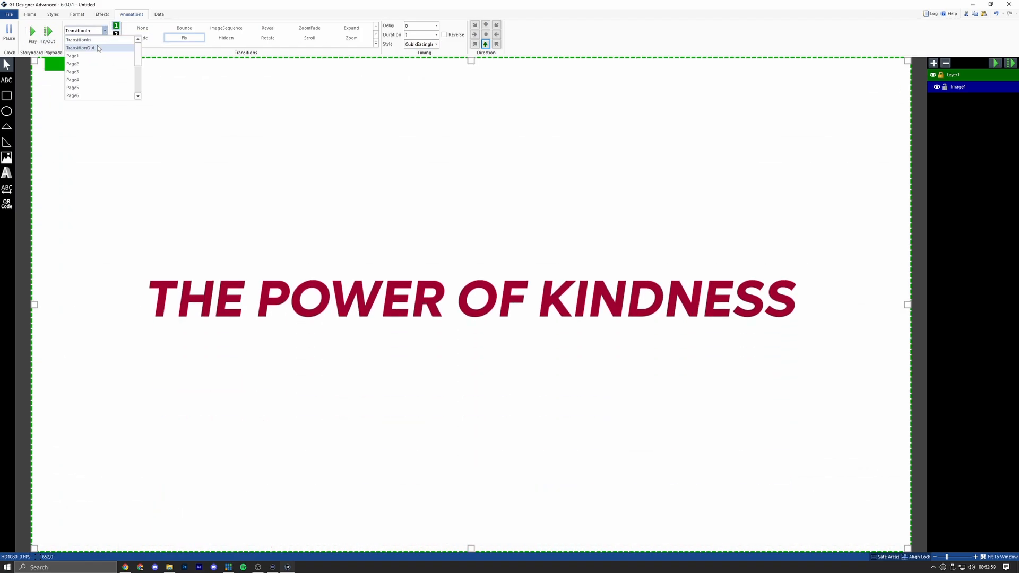
pyautogui.click(97, 48)
pyautogui.click(436, 45)
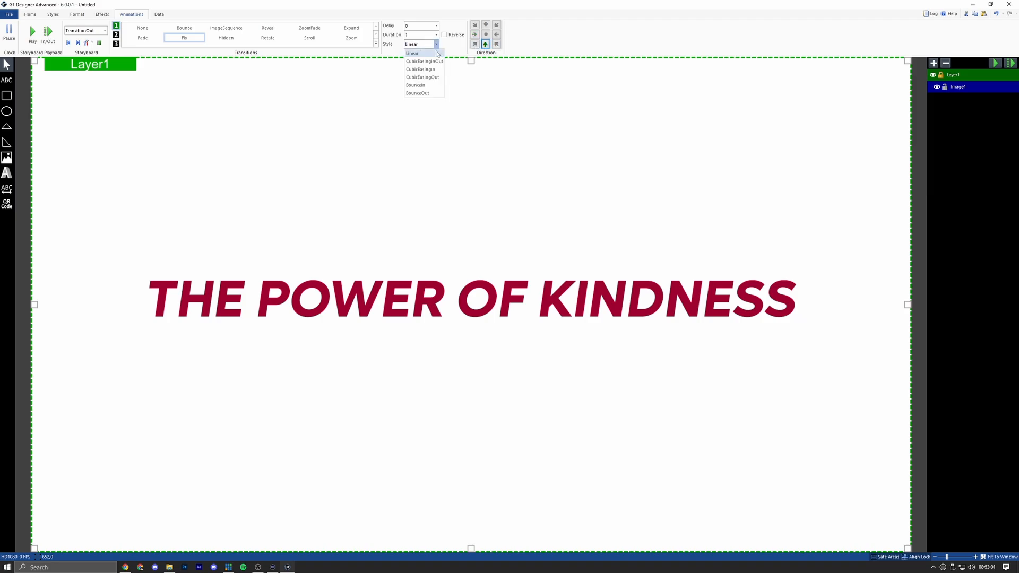
pyautogui.click(420, 69)
pyautogui.click(32, 33)
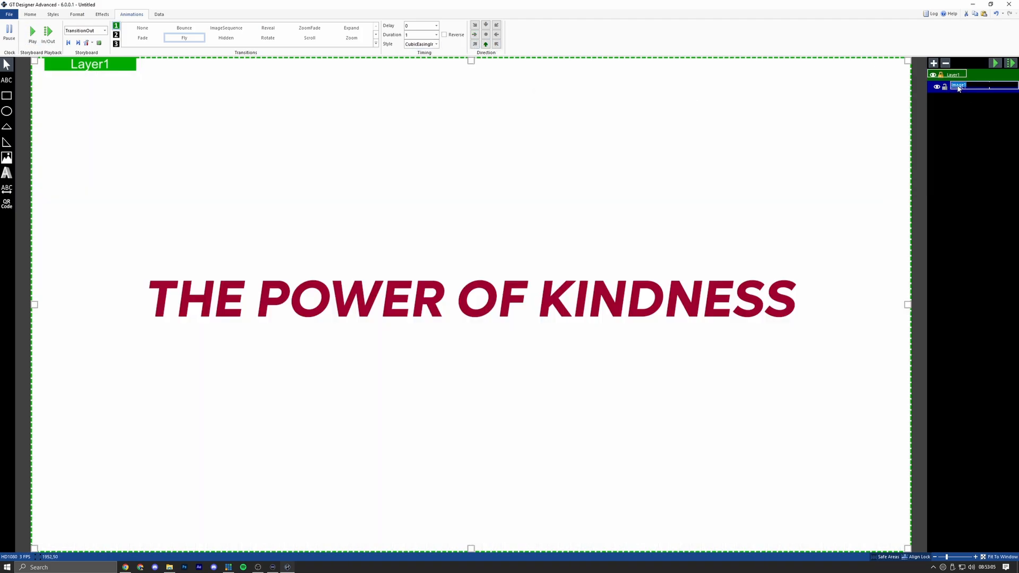
# Rename the Image1 layer to GRAPHIC.
pyautogui.rightClick(965, 88)
pyautogui.click(975, 89)
pyautogui.write('GRAPHIC')
pyautogui.press('Return')
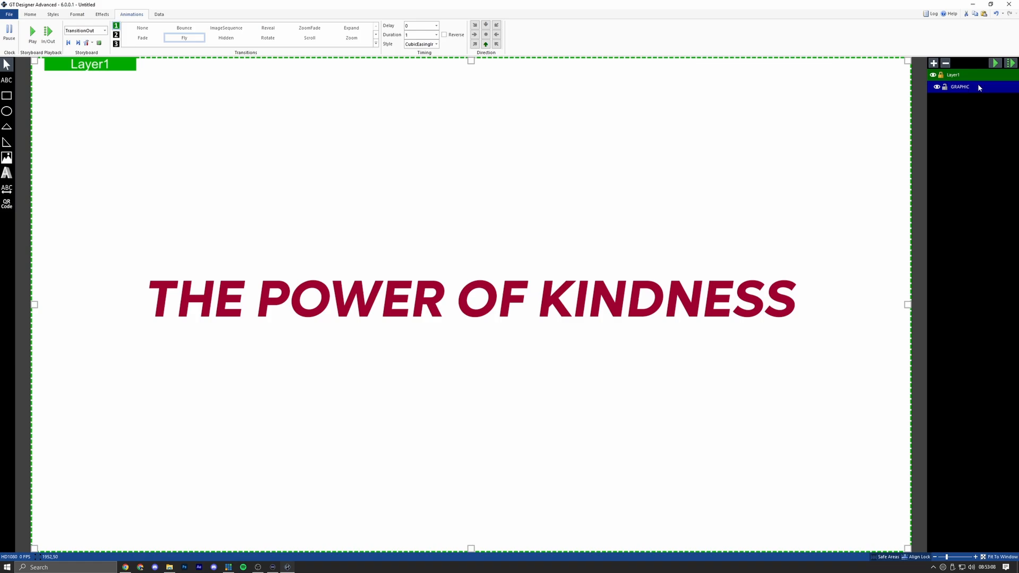
# Save the title as GT_FULLSCREEN.
pyautogui.click(9, 14)
pyautogui.click(16, 59)
pyautogui.write('GT')
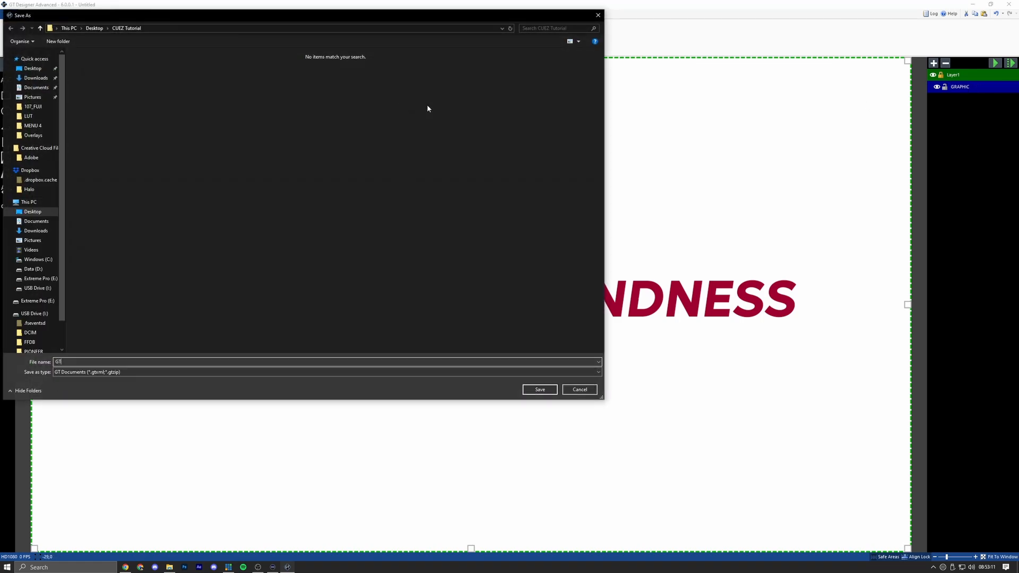
pyautogui.write('_FULLSCREEN')
pyautogui.press('Return')
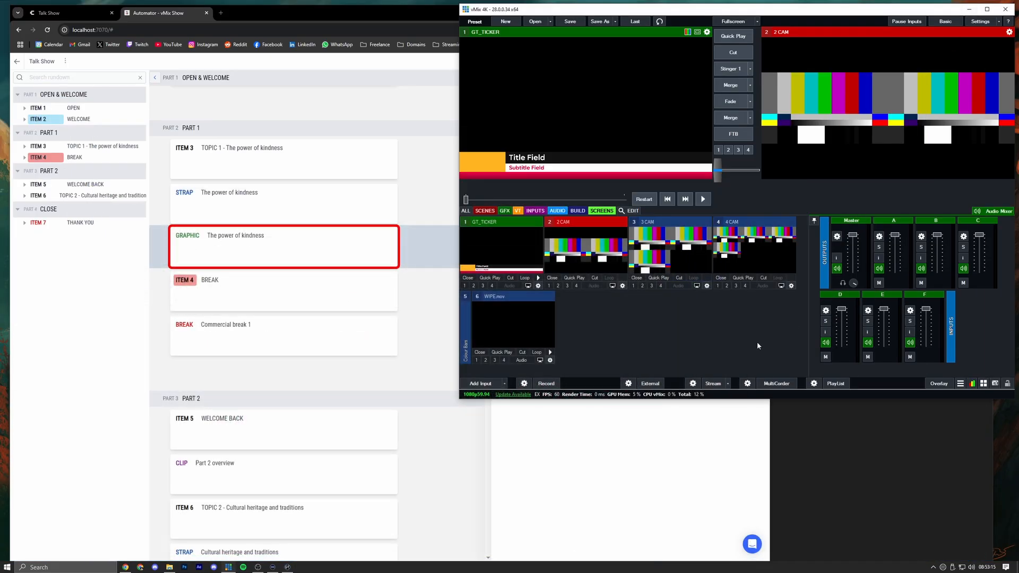
# Add gt_fullscreen.gtzip to vMix as a new title input.
pyautogui.click(504, 383)
pyautogui.moveTo(480, 274)
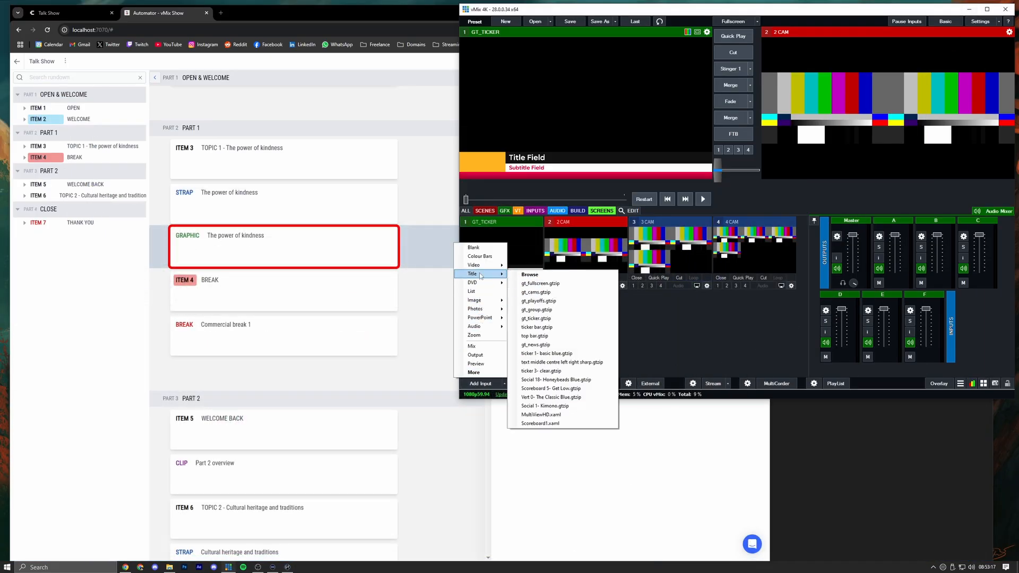
pyautogui.click(540, 284)
# Name the new input GT_FULLSCREEN in its General settings and return to Cuez.
pyautogui.click(638, 361)
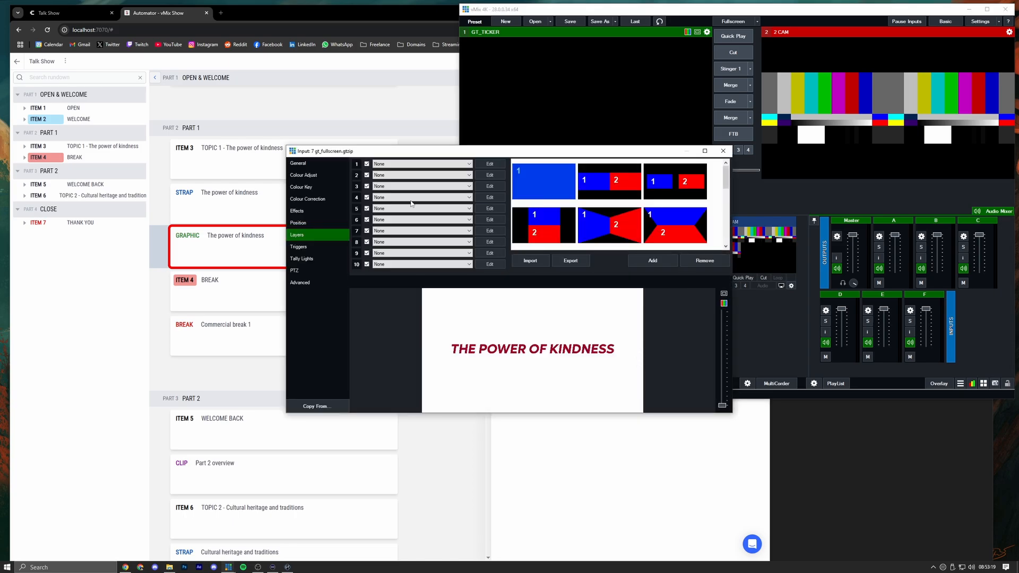
pyautogui.click(298, 163)
pyautogui.doubleClick(424, 178)
pyautogui.write('GT_FULLSCREEN')
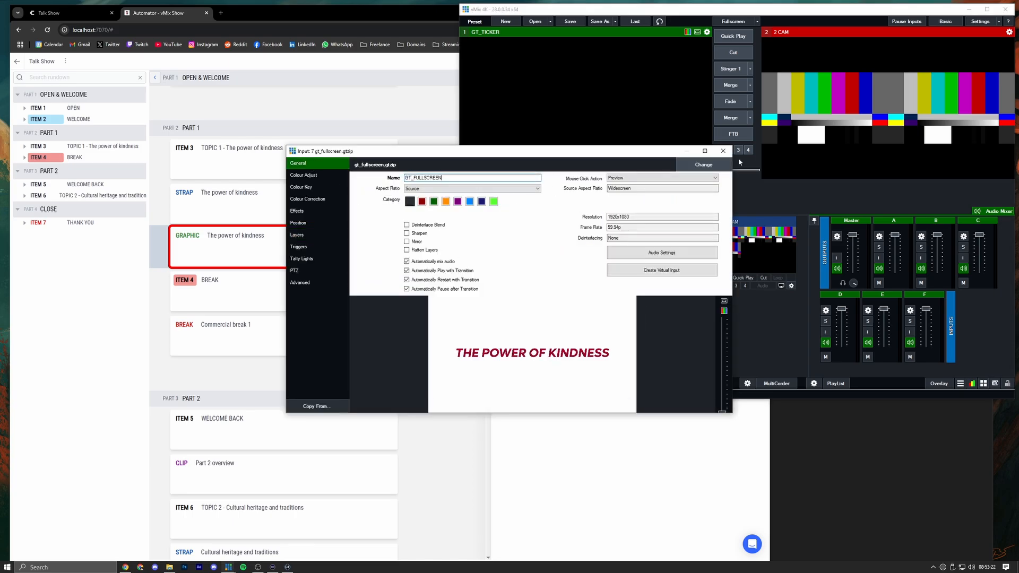
pyautogui.press('Return')
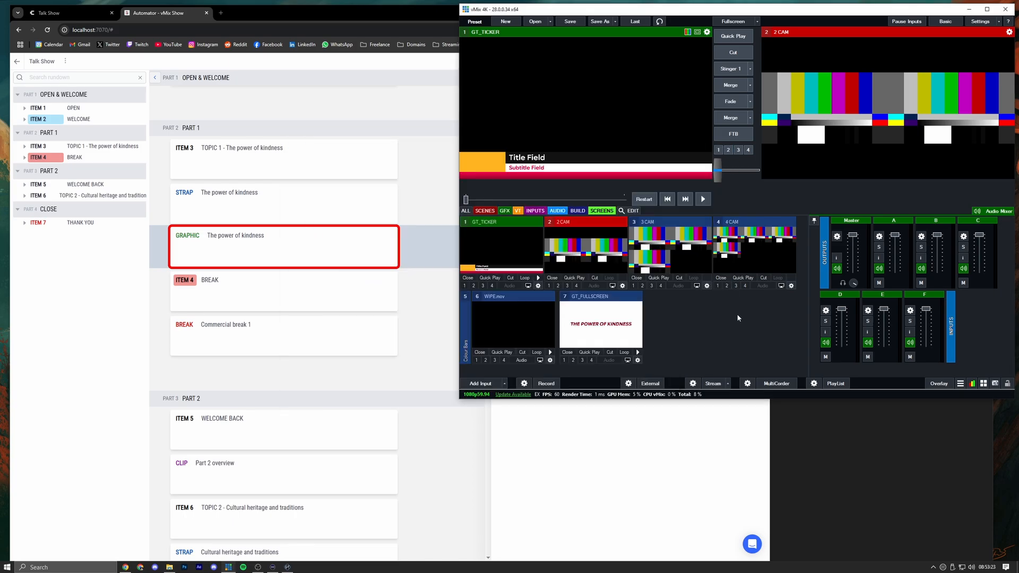
pyautogui.click(419, 110)
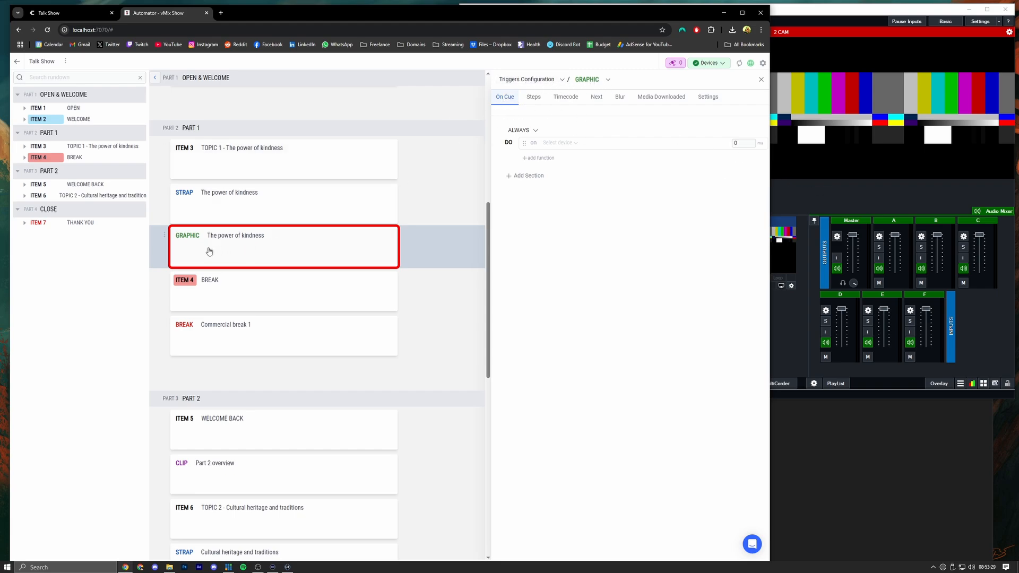
# Try an Untitled device OverlayInput1 action on the On Cue trigger without picking an input.
pyautogui.click(560, 142)
pyautogui.click(573, 155)
pyautogui.click(615, 144)
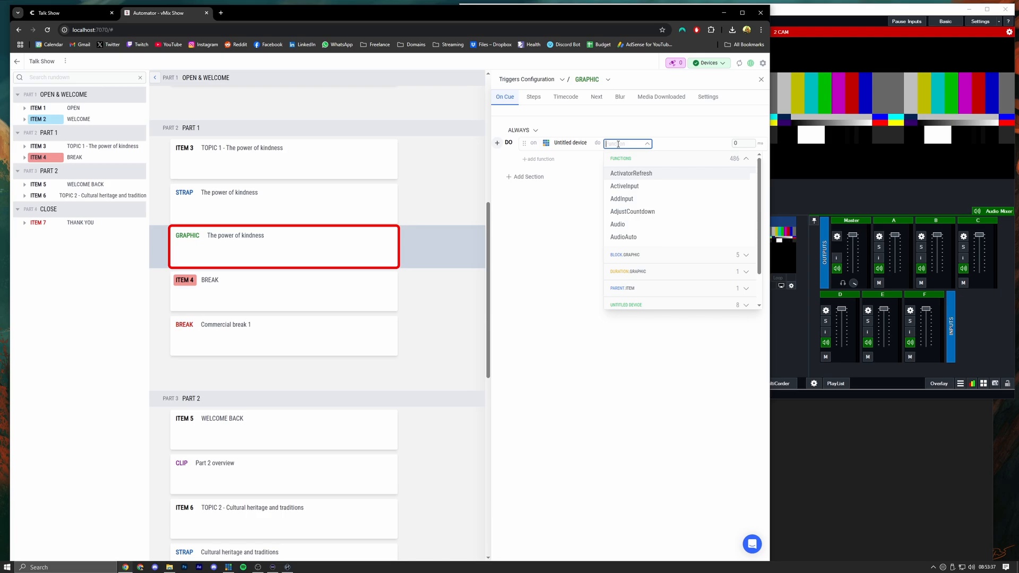
pyautogui.write('overlay')
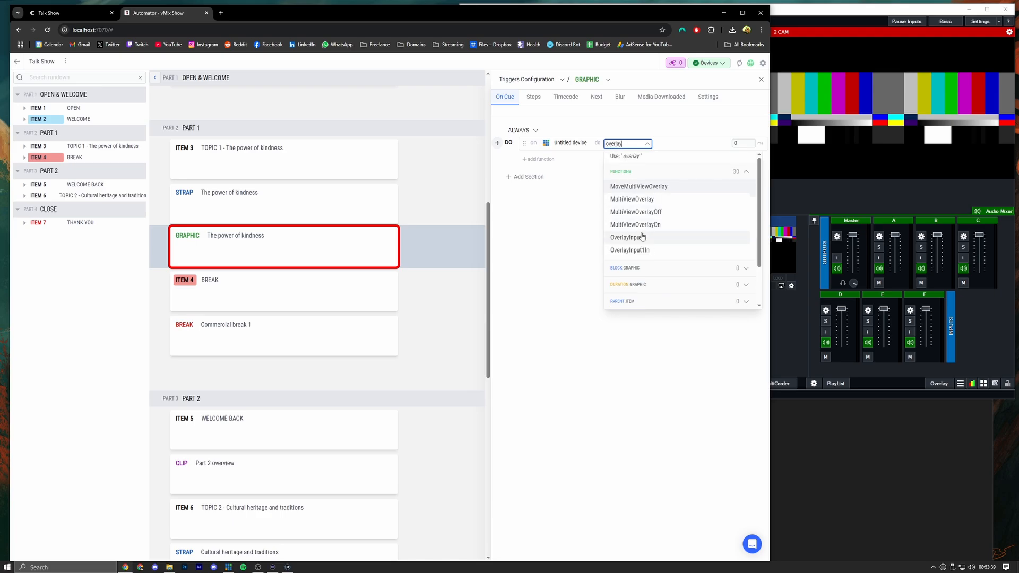
pyautogui.click(627, 237)
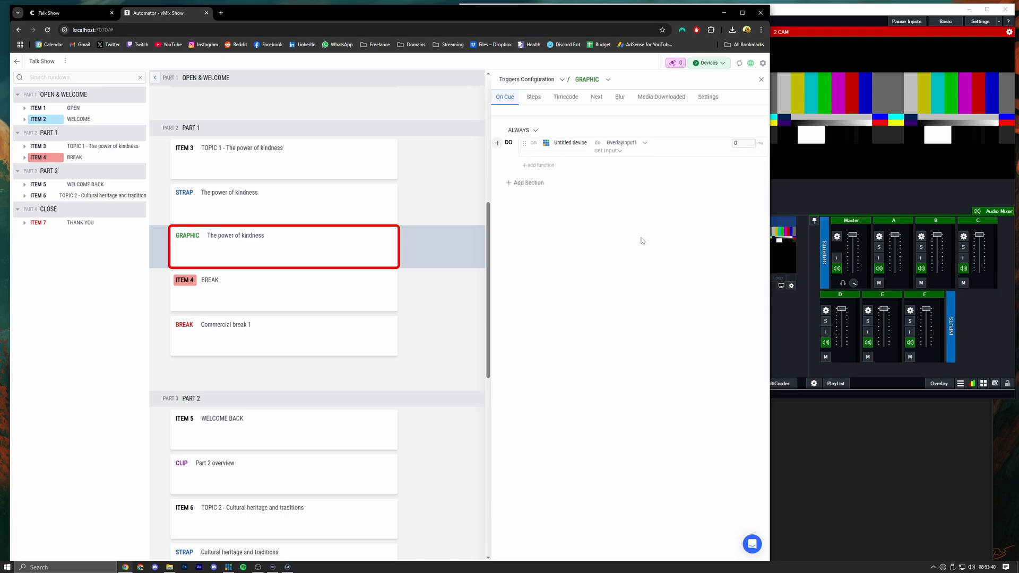
pyautogui.click(617, 153)
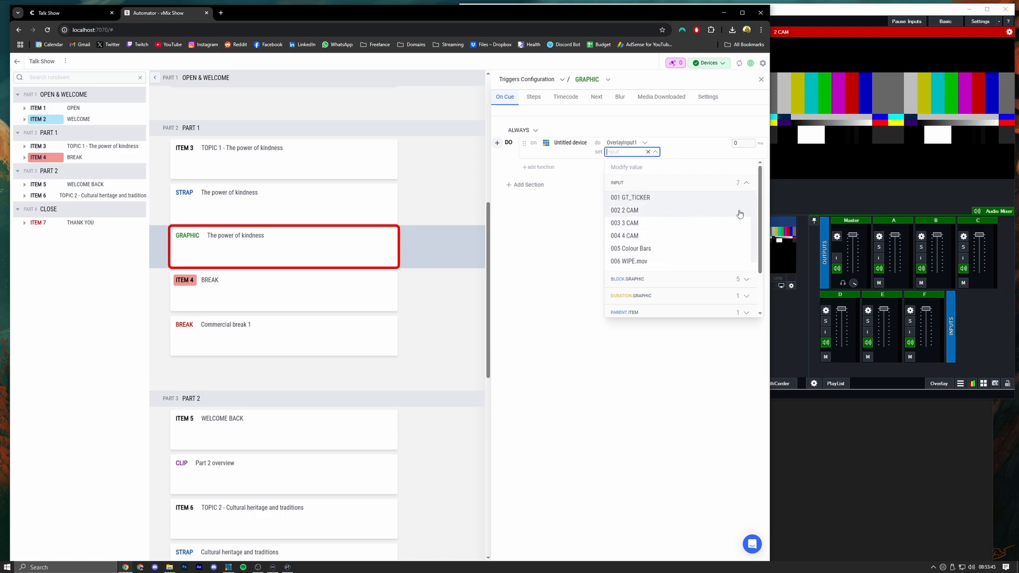
pyautogui.scroll(-1, 700, 223)
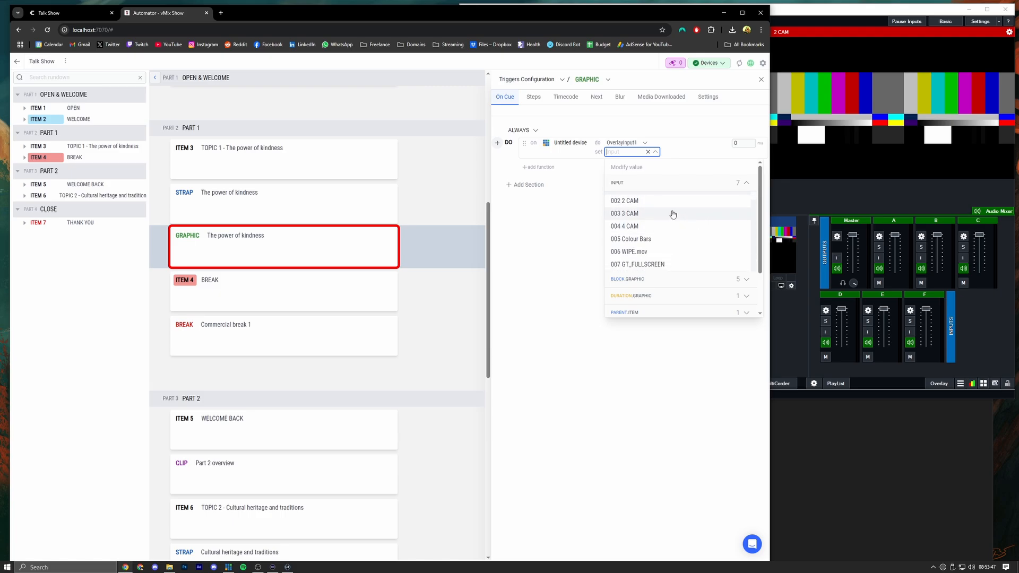
pyautogui.scroll(-1, 683, 236)
pyautogui.click(578, 257)
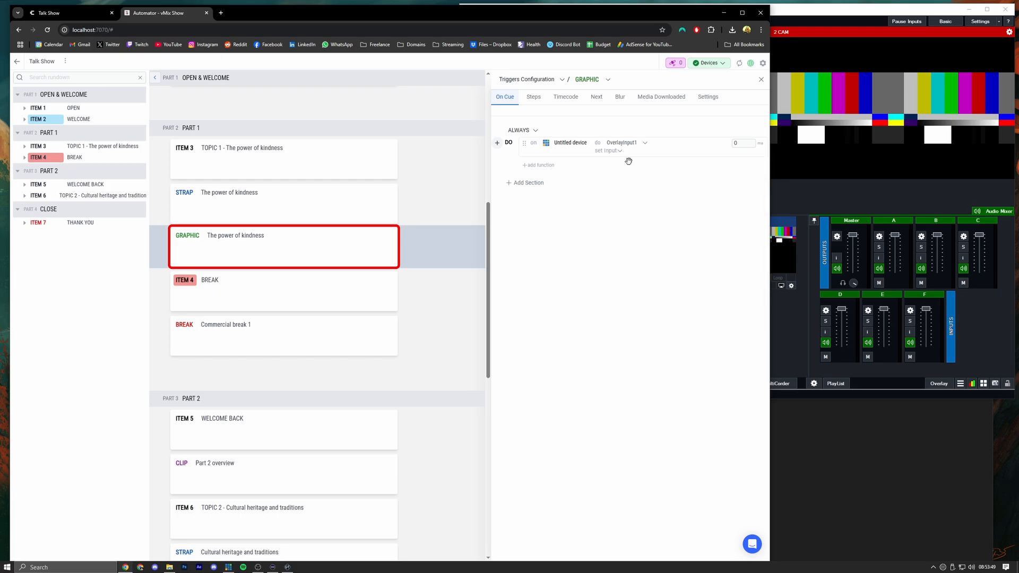
# Delete the trial overlay action so the cue trigger is empty, then go to vMix.
pyautogui.click(645, 142)
pyautogui.click(585, 265)
pyautogui.click(524, 143)
pyautogui.click(551, 193)
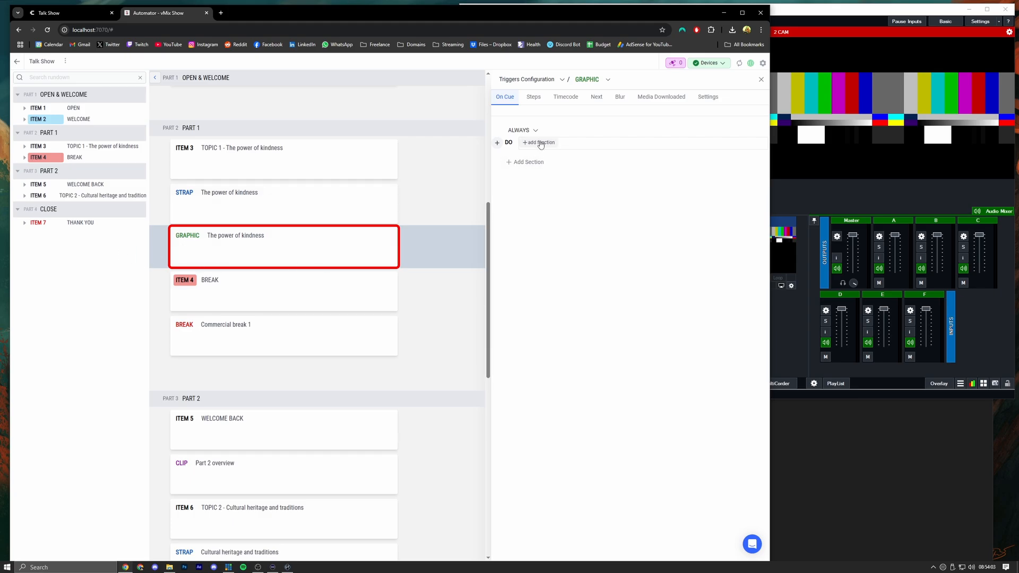
pyautogui.hotkey('alt', 'Tab')
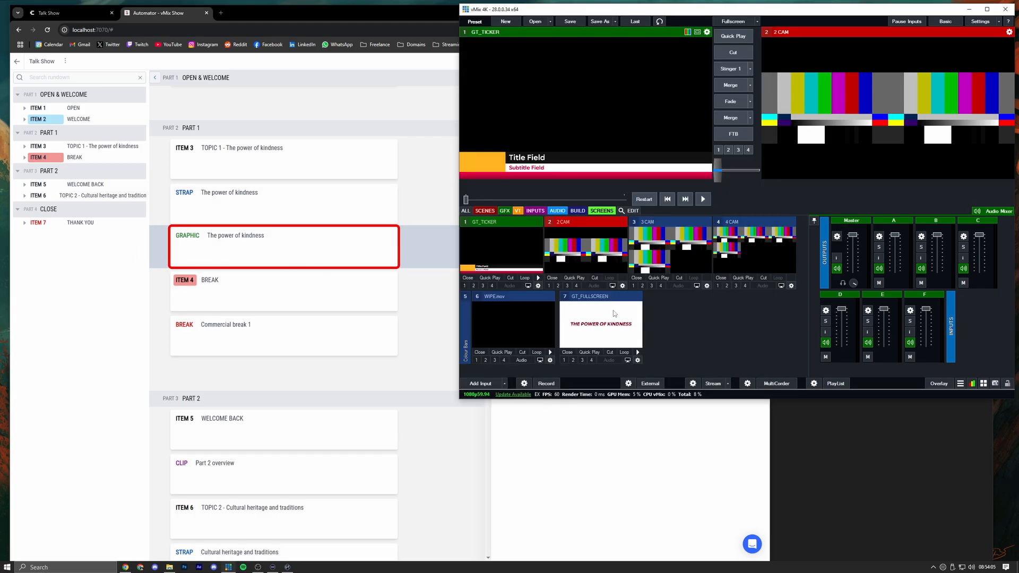
# Add a SetImage action on the Untitled device to the On Cue trigger.
pyautogui.click(441, 414)
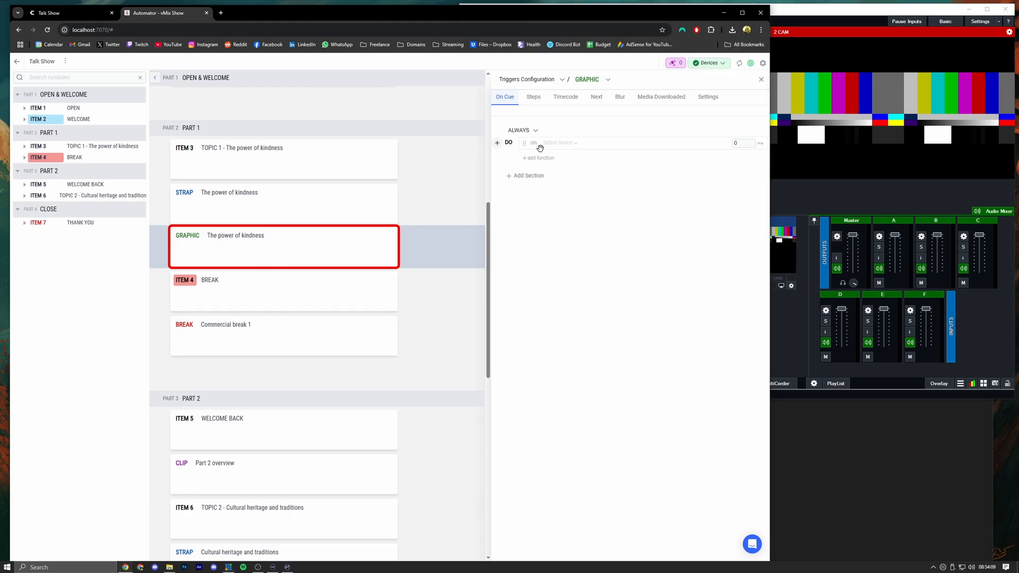
pyautogui.click(560, 144)
pyautogui.click(587, 155)
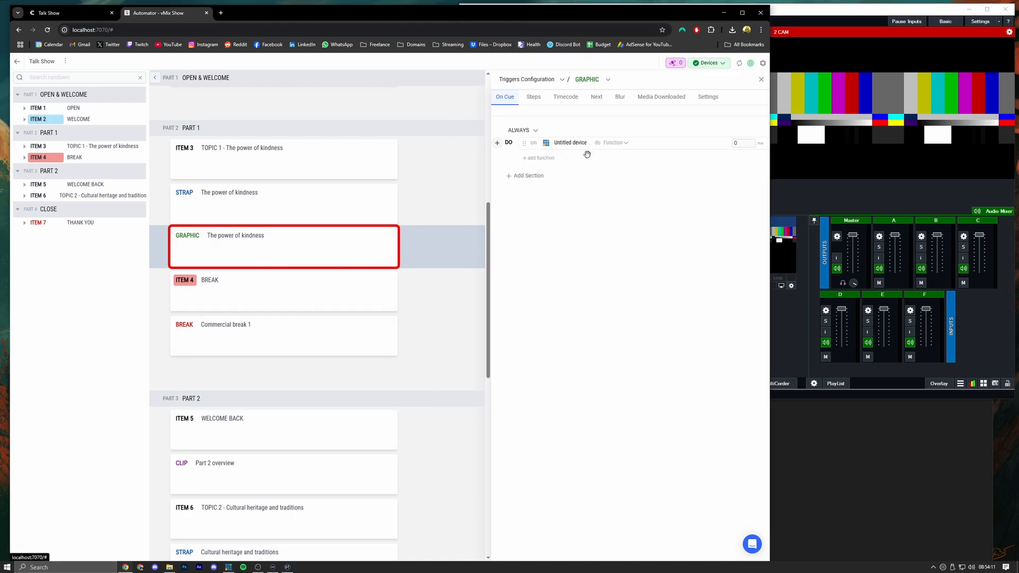
pyautogui.click(615, 143)
pyautogui.write('title')
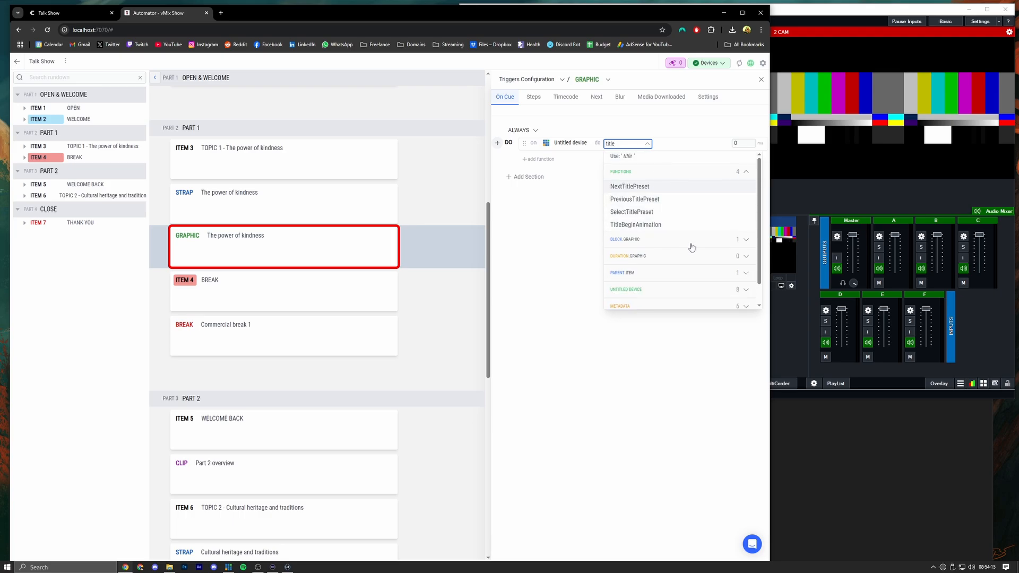
pyautogui.press('BackSpace')
pyautogui.press('BackSpace')
pyautogui.press('BackSpace')
pyautogui.press('BackSpace')
pyautogui.press('BackSpace')
pyautogui.write('image')
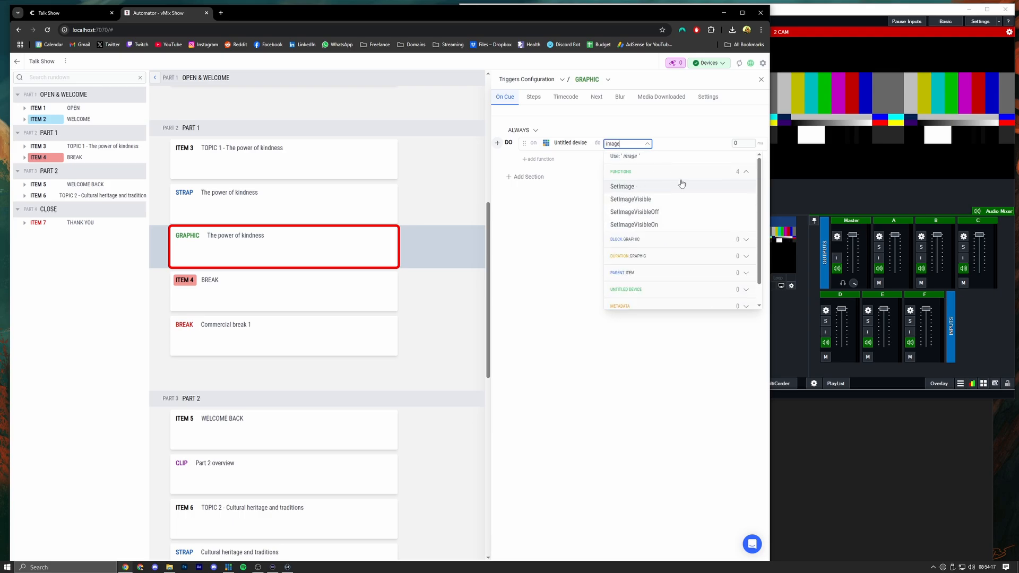
pyautogui.click(633, 189)
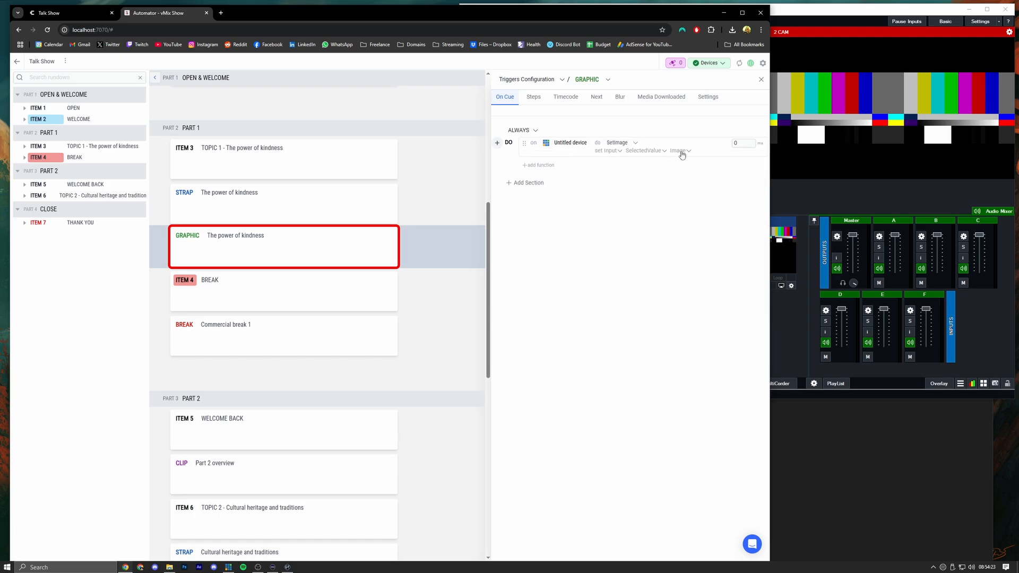
# Target input 007 GT_FULLSCREEN and set the field to GRAPHIC.Source.
pyautogui.click(614, 153)
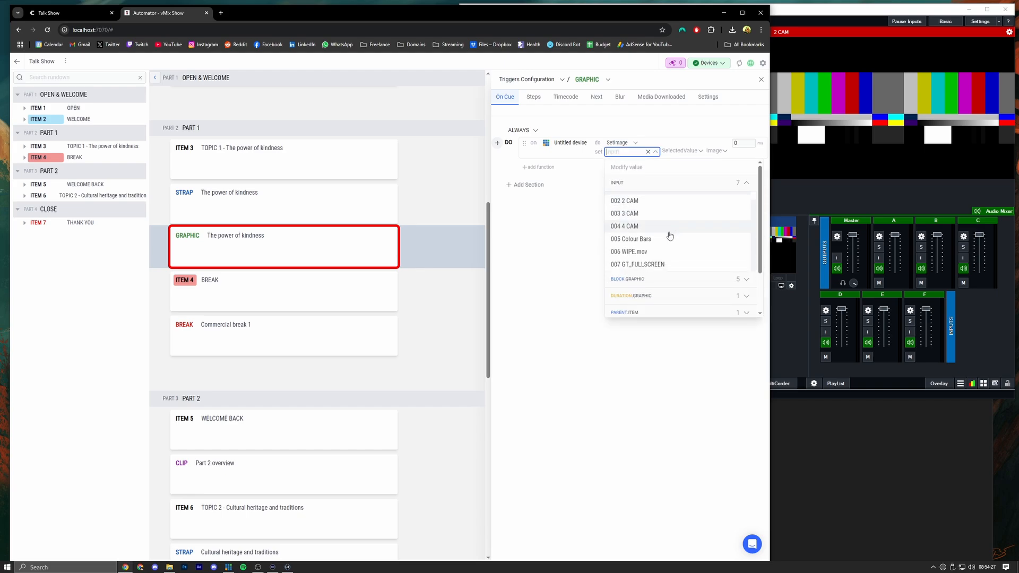
pyautogui.click(658, 265)
pyautogui.click(687, 152)
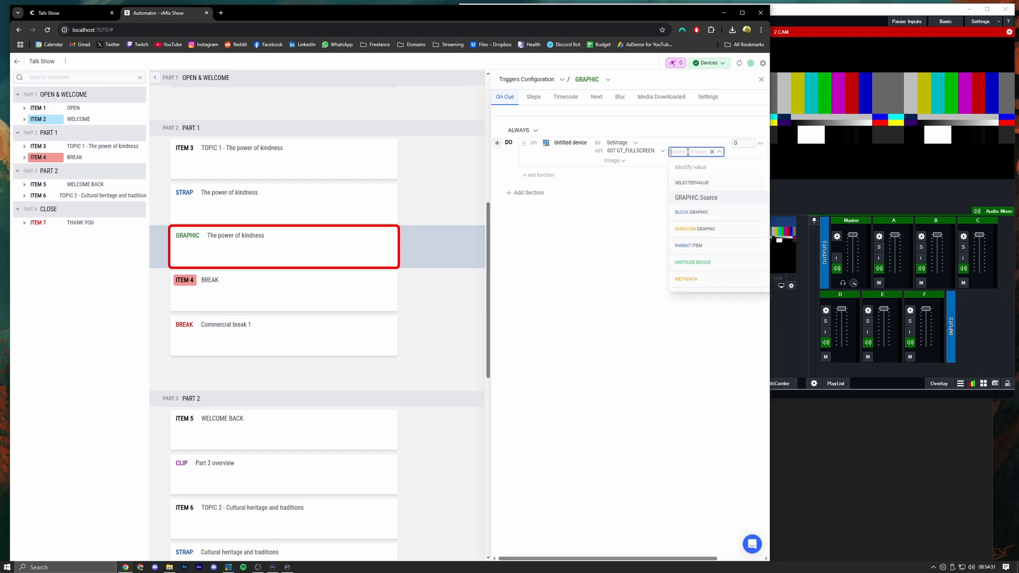
pyautogui.click(707, 198)
# Check GT_FULLSCREEN's image fields in the vMix Title Editor.
pyautogui.click(779, 328)
pyautogui.rightClick(616, 309)
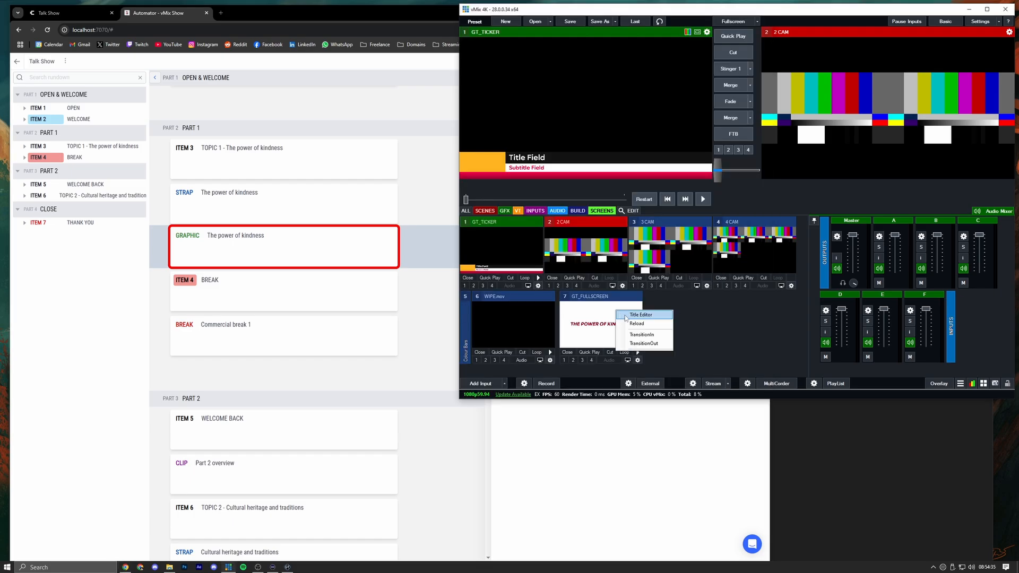
pyautogui.click(623, 315)
pyautogui.click(403, 210)
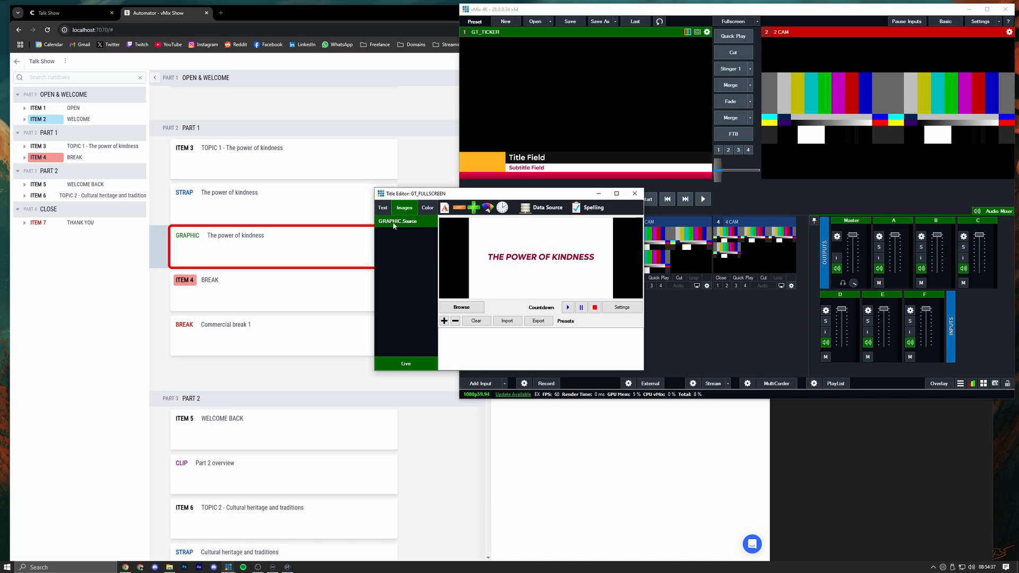
pyautogui.click(634, 193)
# Choose BLOCK.GRAPHIC's GRAPHIC.Media as the SetImage value, checking the rundown's graphic blocks.
pyautogui.click(499, 414)
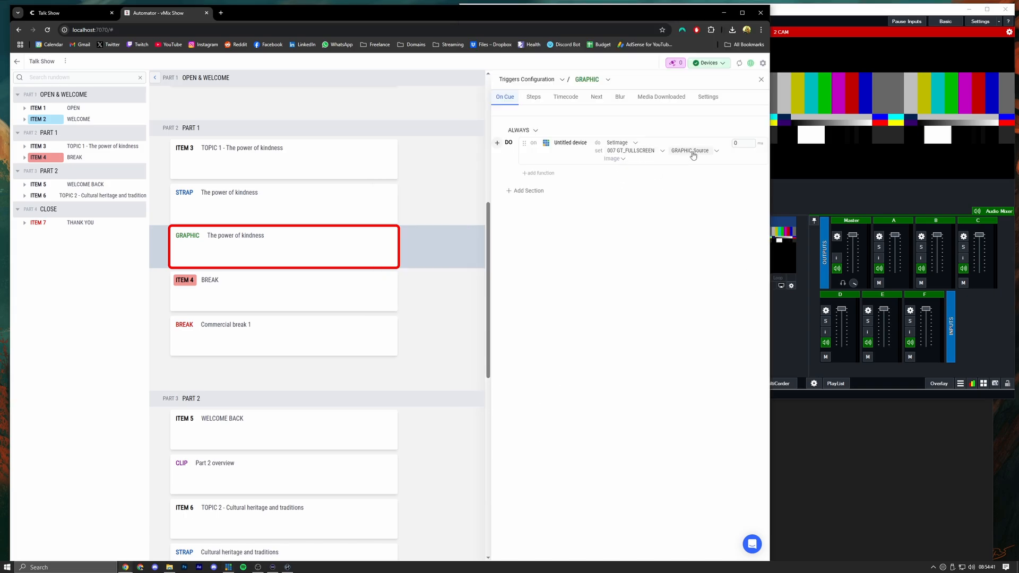
pyautogui.click(617, 160)
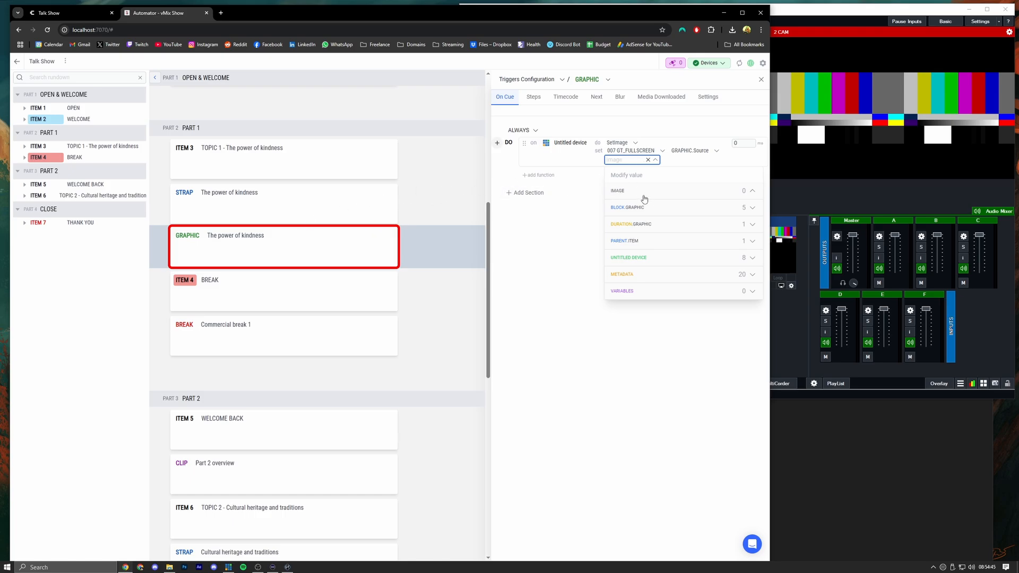
pyautogui.click(653, 210)
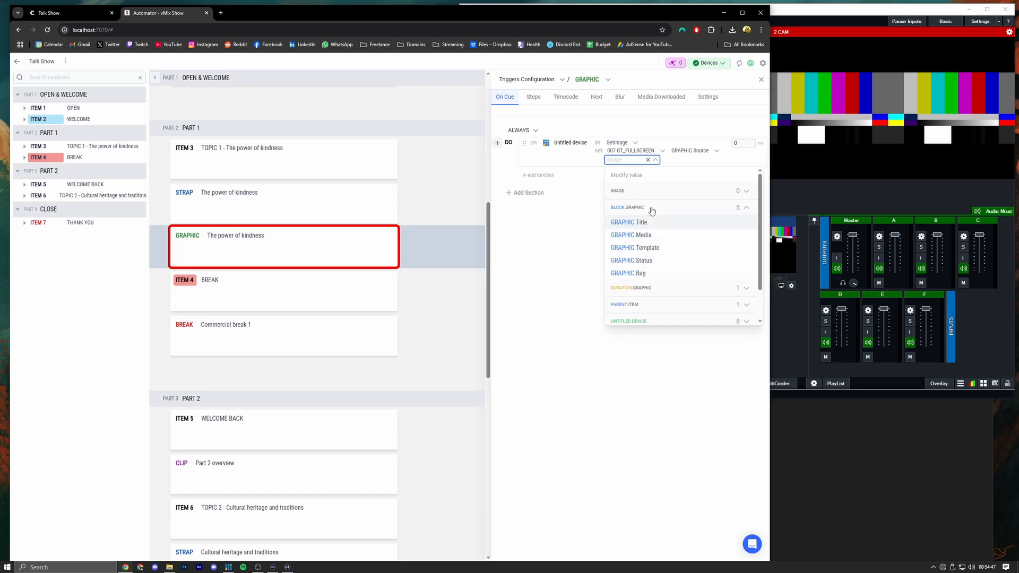
pyautogui.click(78, 18)
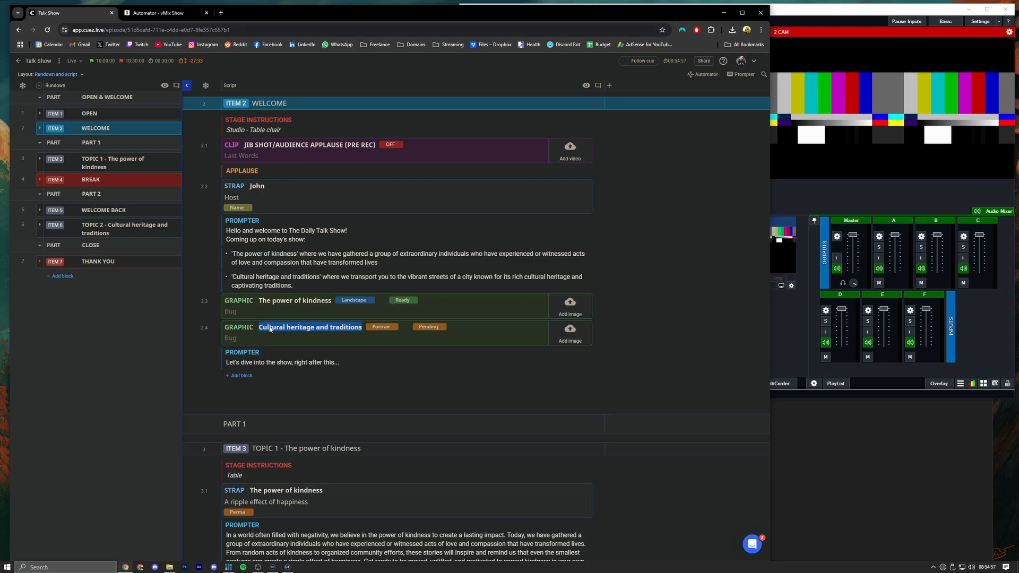
pyautogui.click(159, 14)
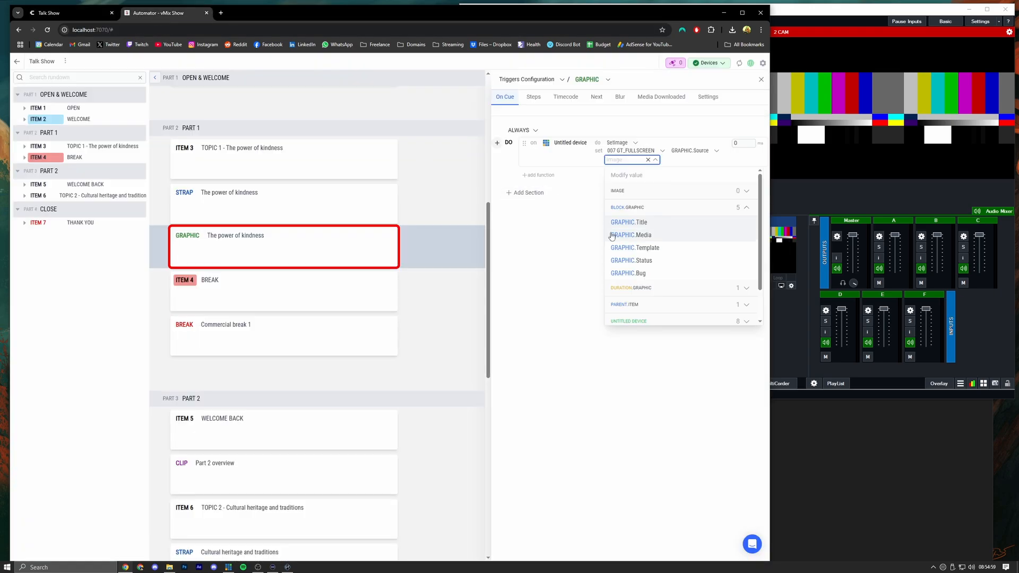
pyautogui.click(642, 236)
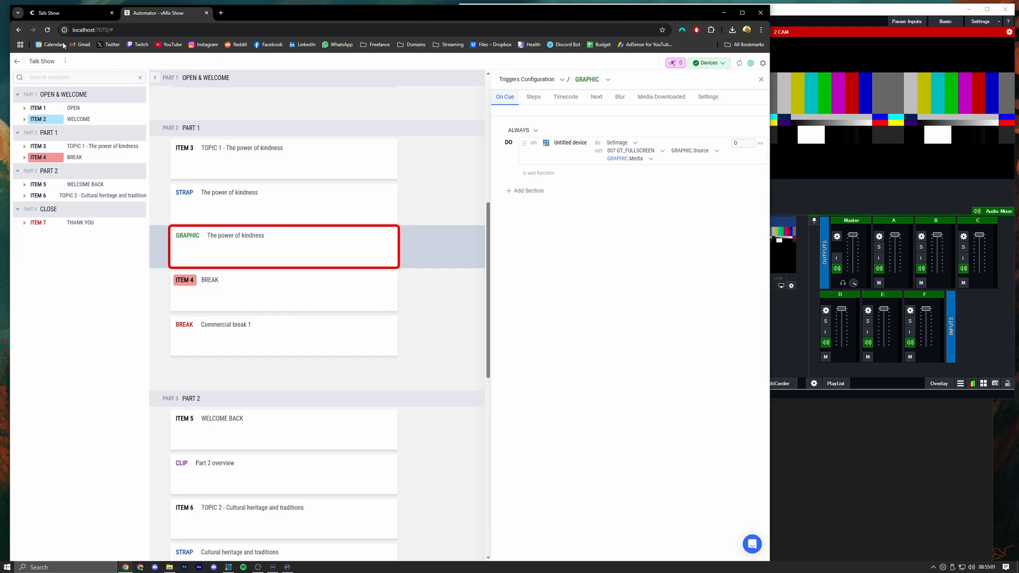
pyautogui.click(59, 13)
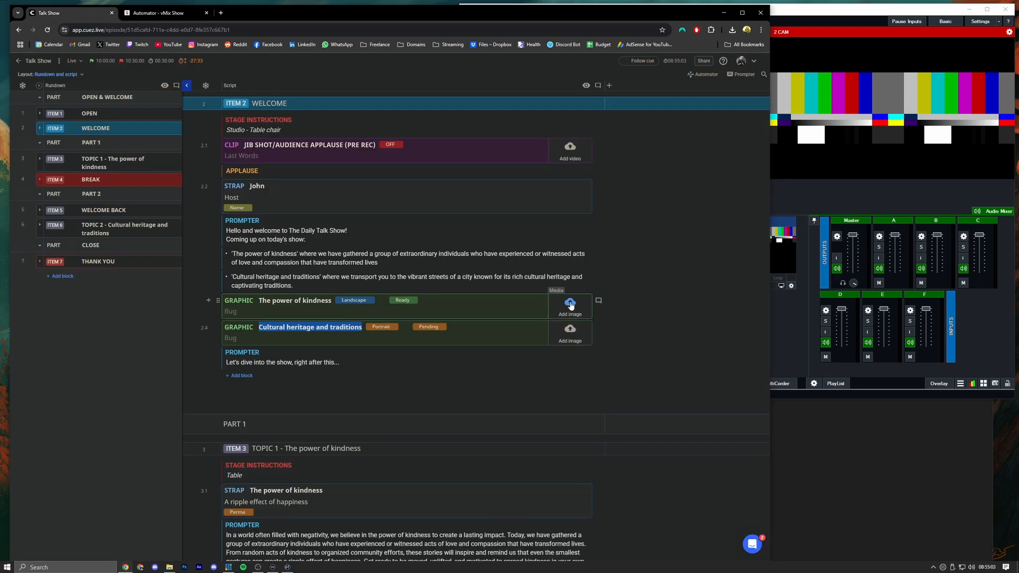
pyautogui.click(159, 12)
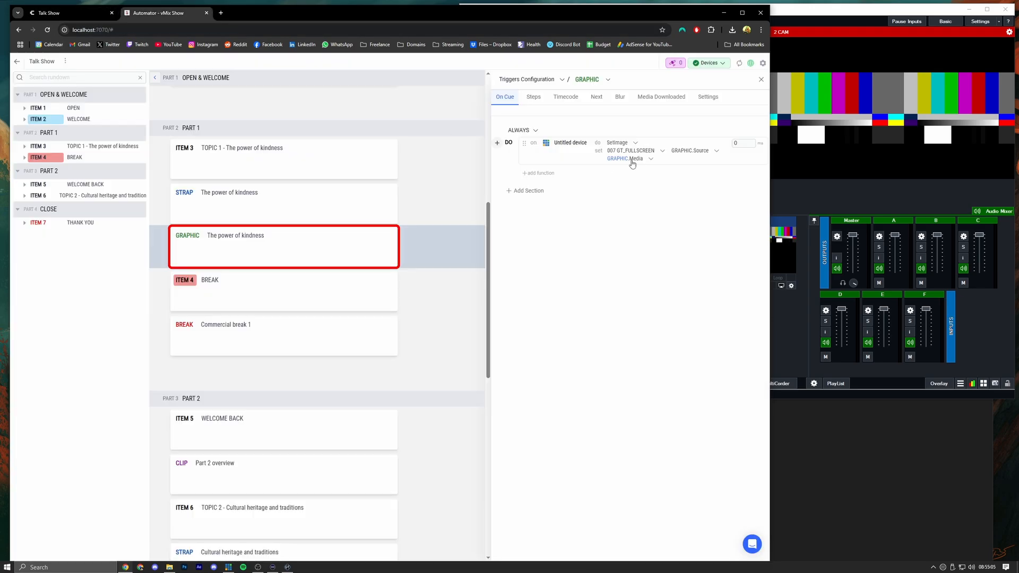
pyautogui.click(795, 312)
# Add a green step named IN to the GRAPHIC block.
pyautogui.click(420, 249)
pyautogui.click(533, 97)
pyautogui.click(544, 127)
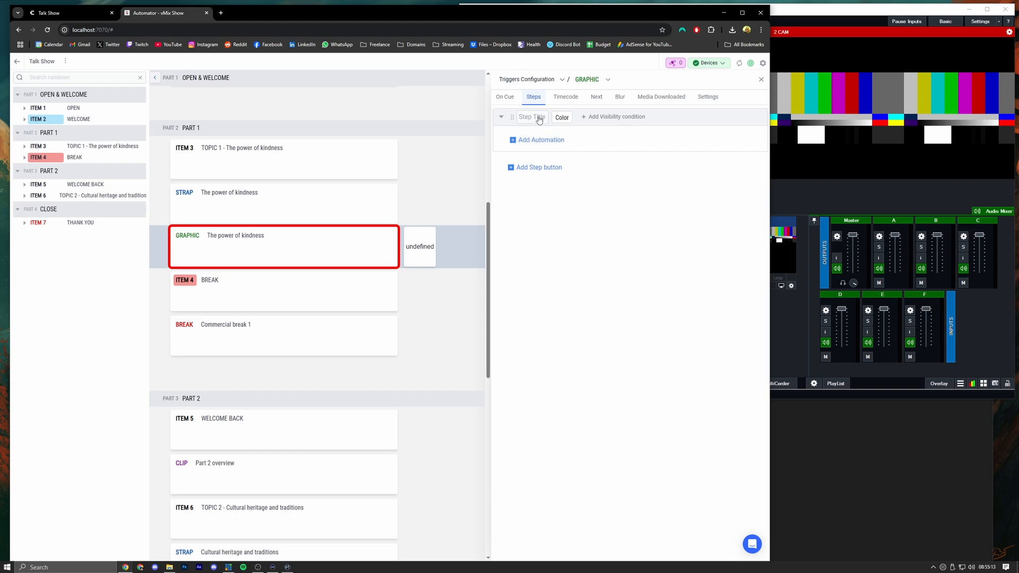
pyautogui.click(560, 123)
pyautogui.click(628, 150)
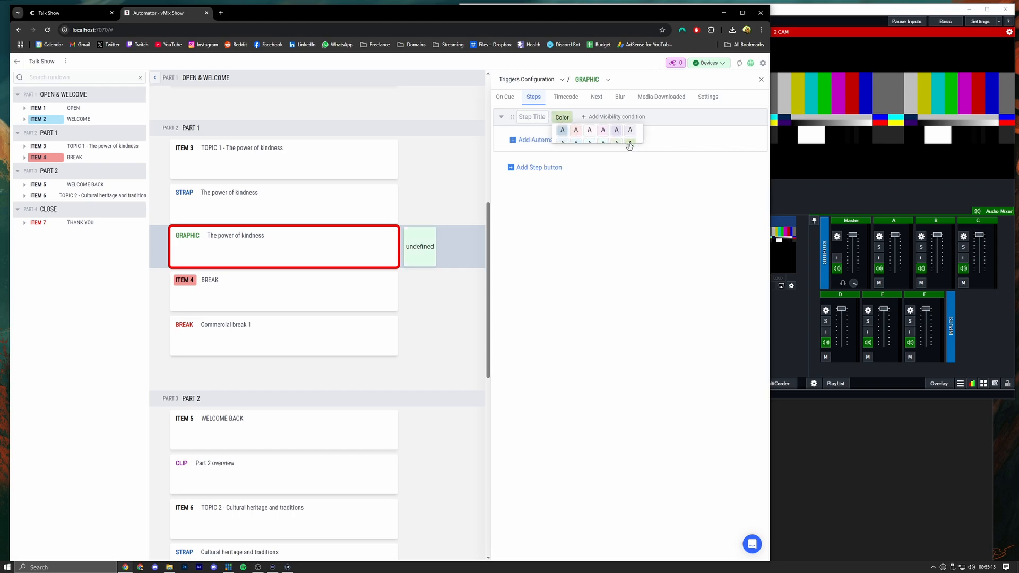
pyautogui.click(545, 117)
pyautogui.write('Animate In')
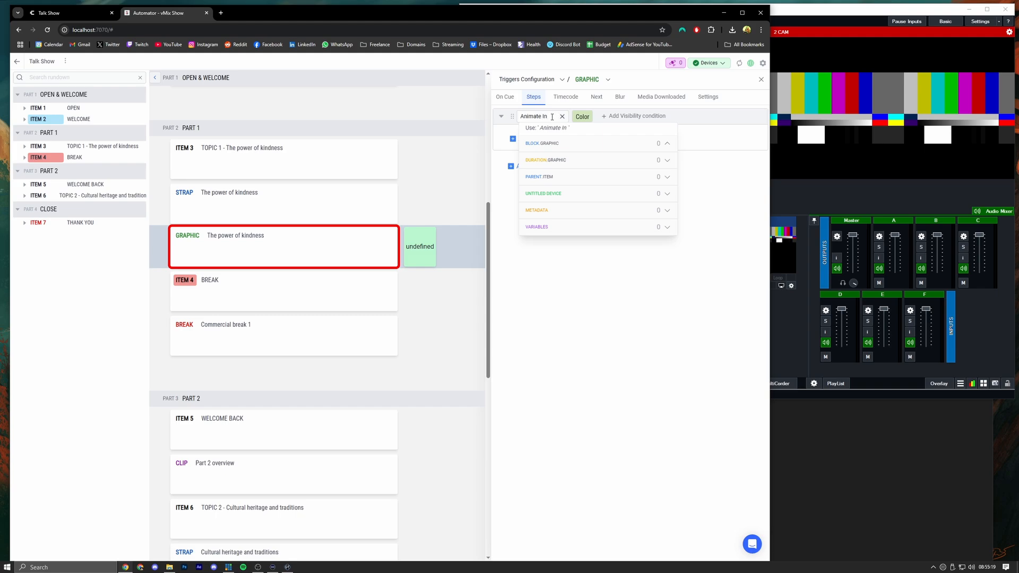
pyautogui.press('Return')
pyautogui.click(541, 118)
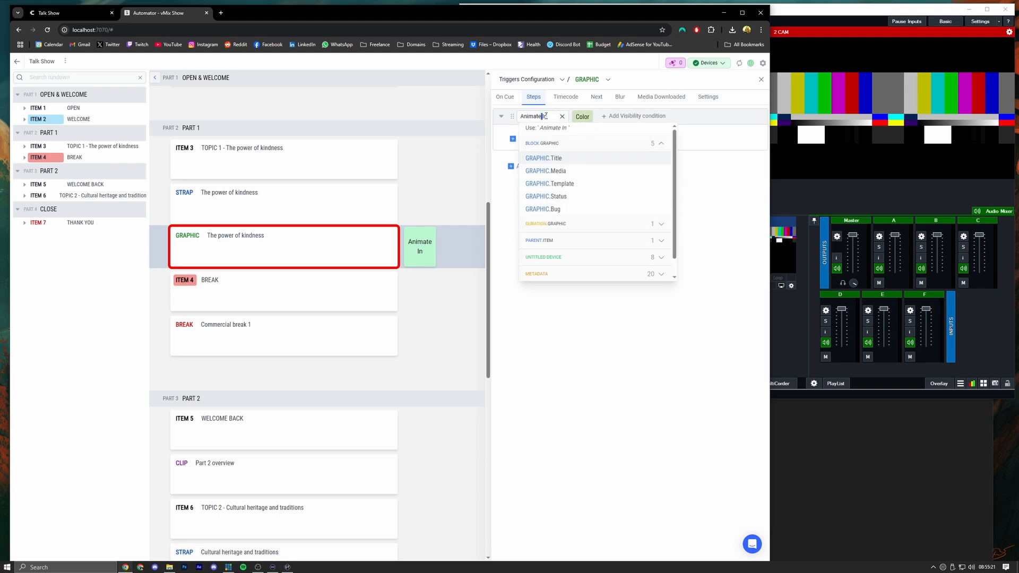
pyautogui.write('IN')
pyautogui.press('Return')
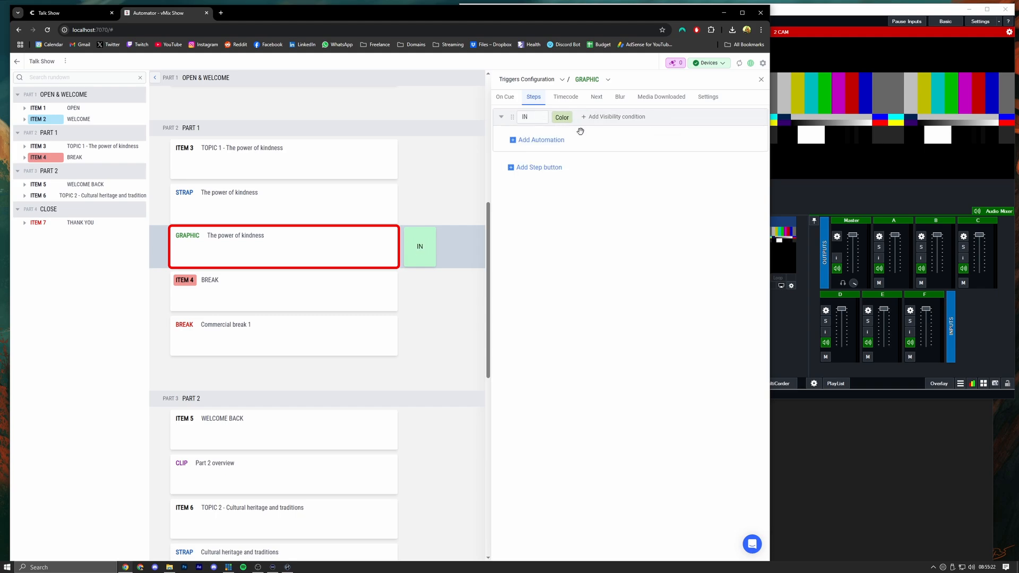
# Give the IN step an Untitled device OverlayInput1In automation on 007 GT_FULLSCREEN.
pyautogui.click(546, 140)
pyautogui.click(551, 160)
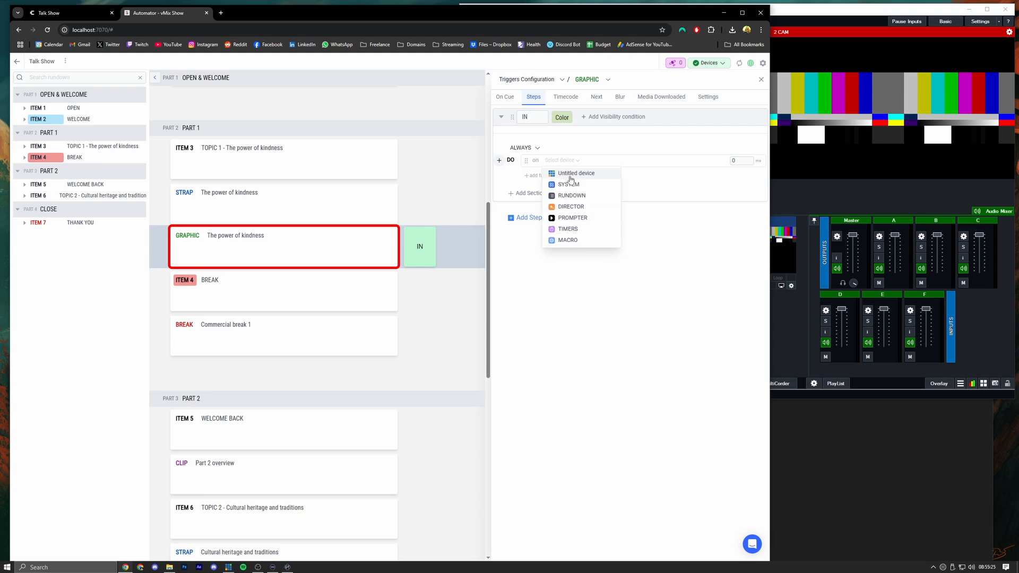
pyautogui.click(564, 174)
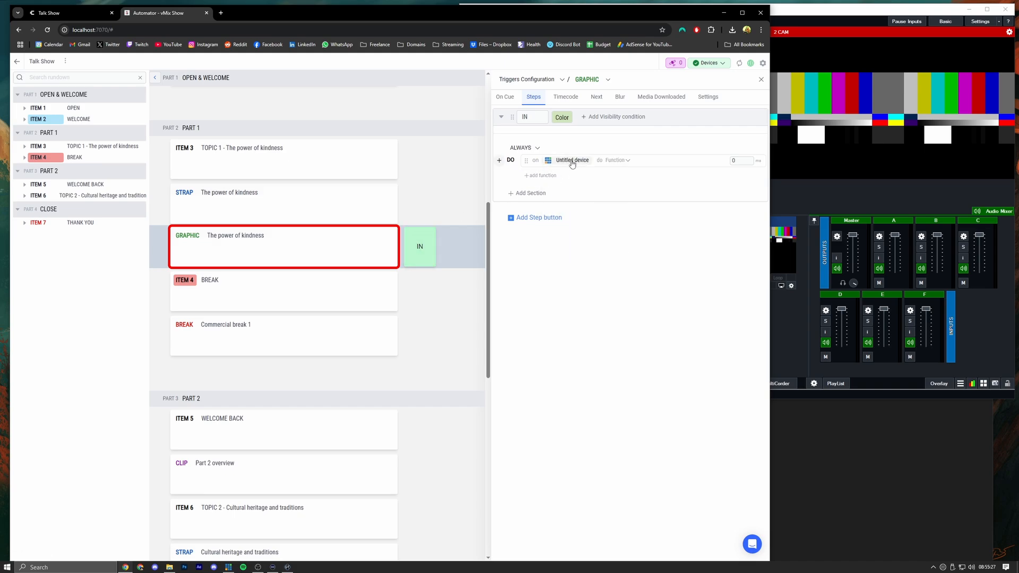
pyautogui.click(626, 161)
pyautogui.write('overlayin')
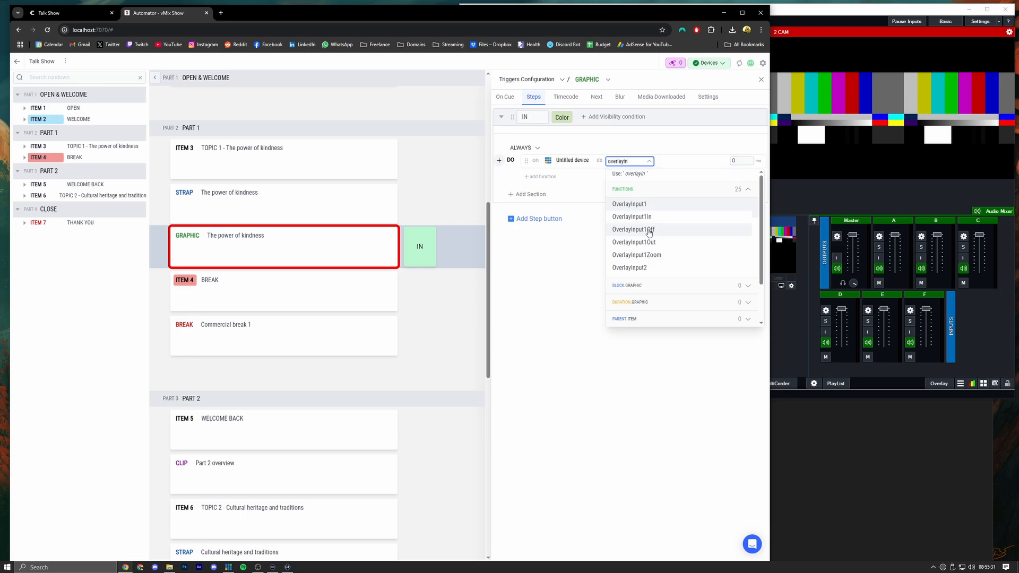
pyautogui.click(656, 218)
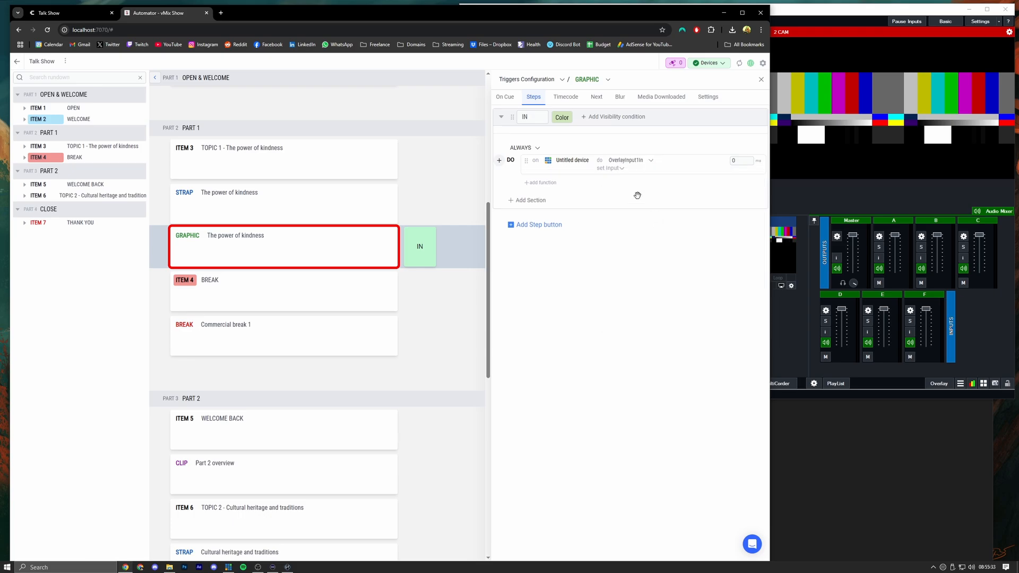
pyautogui.click(615, 168)
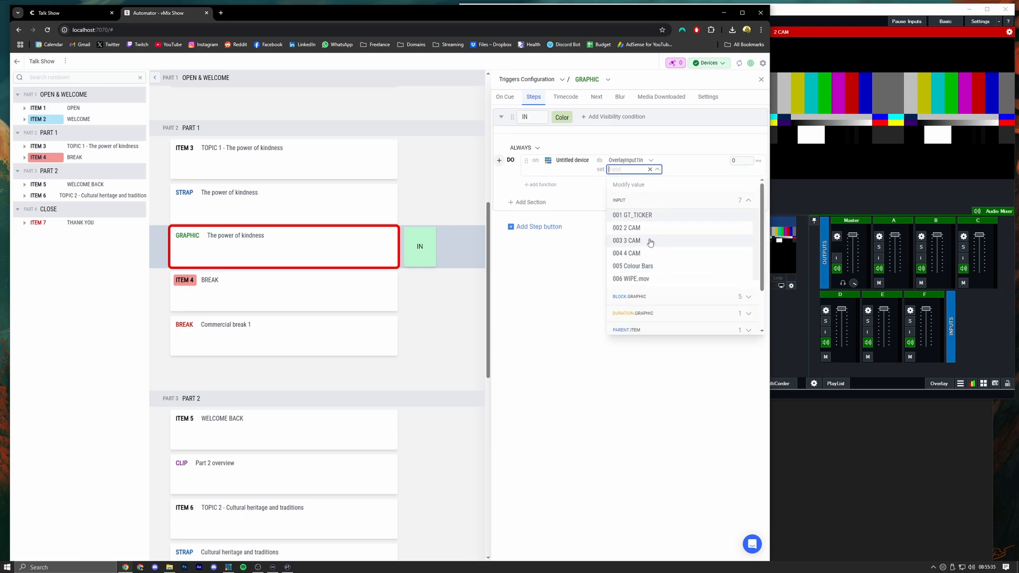
pyautogui.scroll(-1, 650, 250)
pyautogui.click(652, 282)
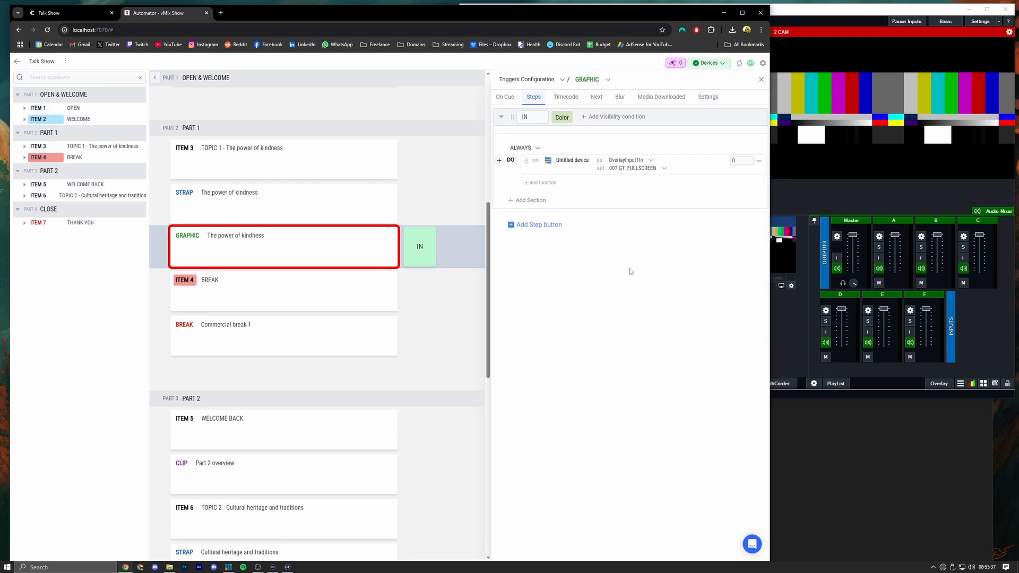
# Duplicate the IN step and rename the copy OUT.
pyautogui.click(512, 118)
pyautogui.click(525, 152)
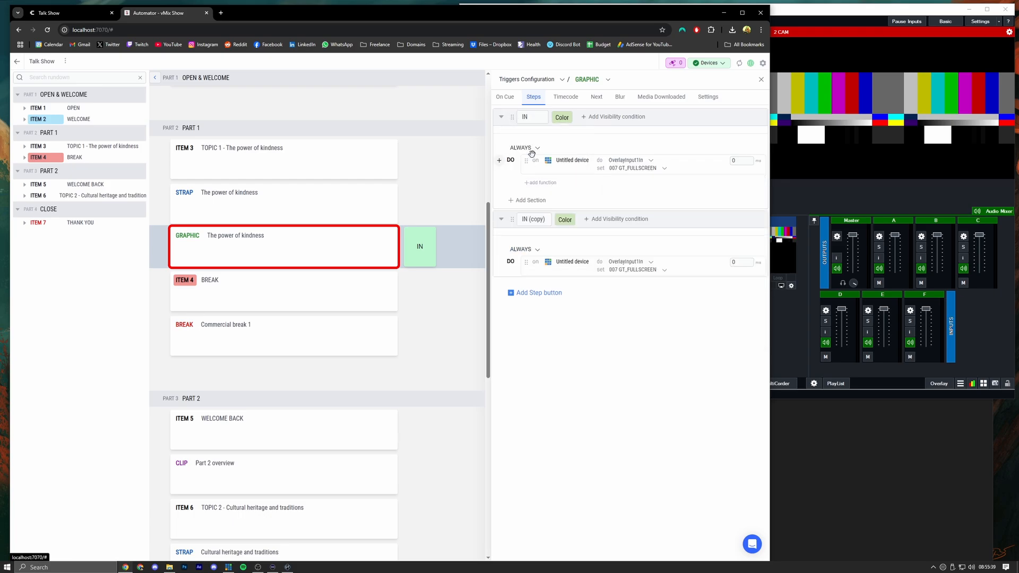
pyautogui.click(545, 222)
pyautogui.hotkey('ctrl', 'a')
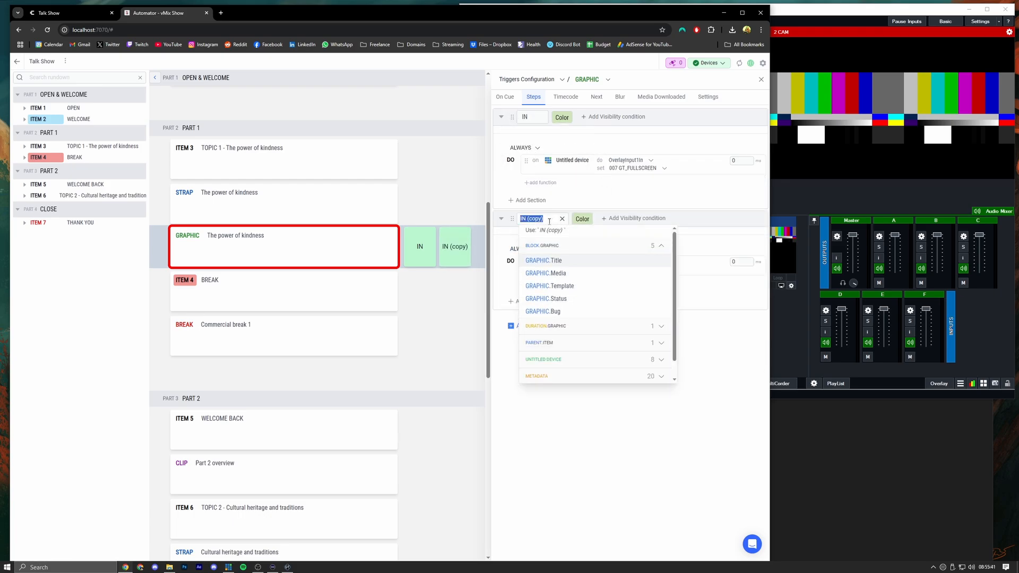
pyautogui.write('OUT')
pyautogui.press('Return')
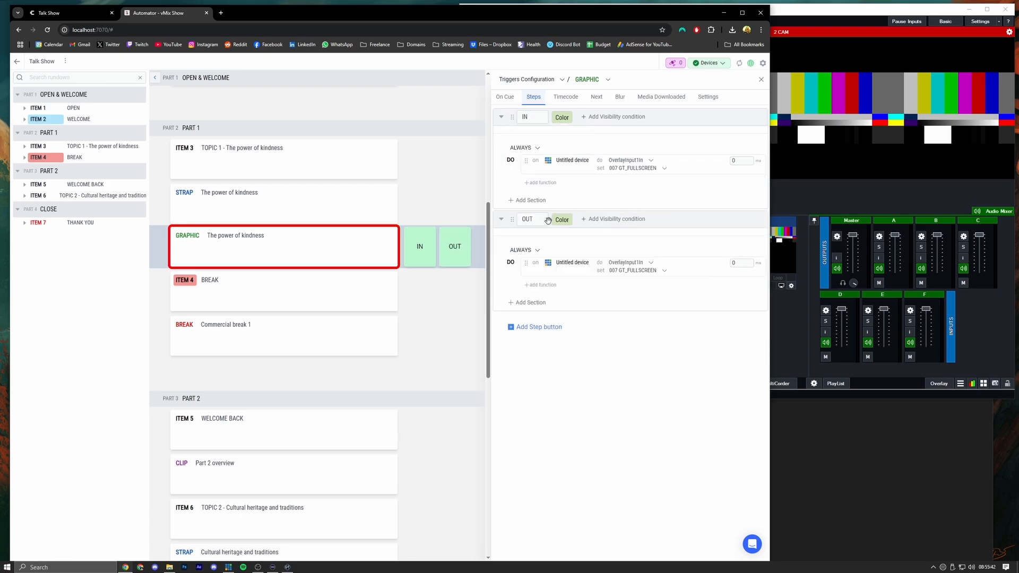
# Change the OUT step's function to OverlayInput1Off and close the triggers panel.
pyautogui.click(647, 264)
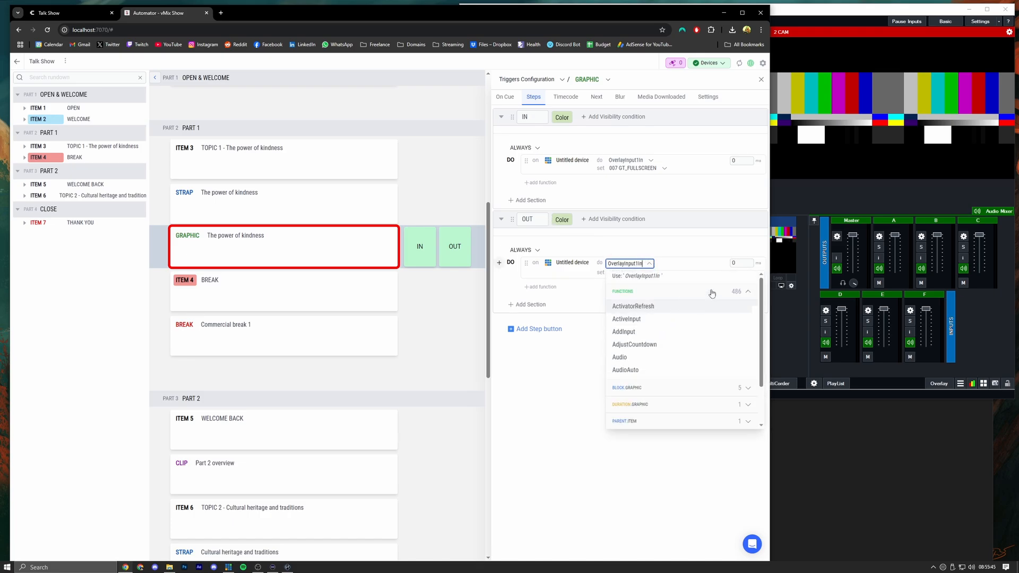
pyautogui.hotkey('ctrl', 'a')
pyautogui.write('OVERLAYINP')
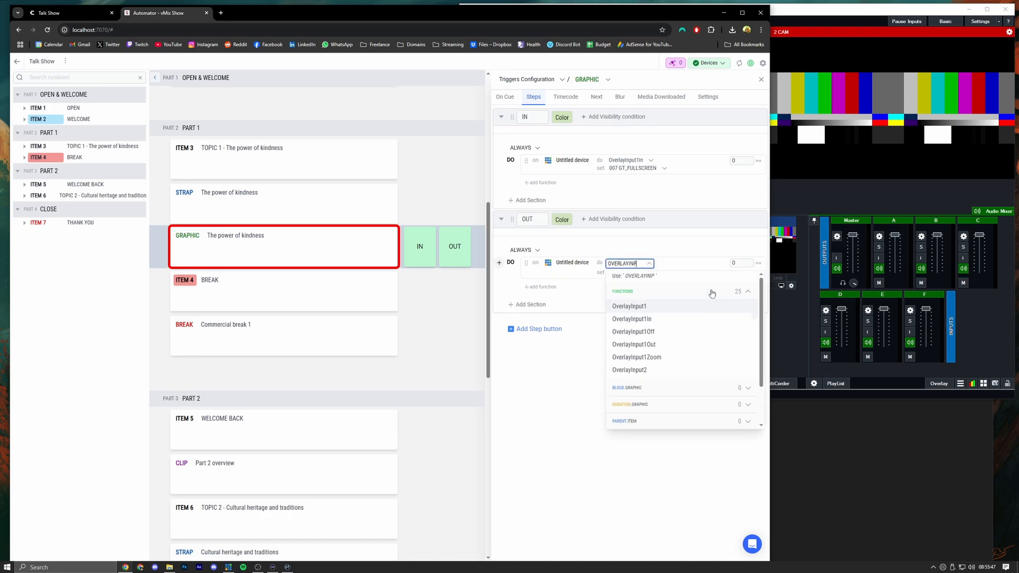
pyautogui.write('UT')
pyautogui.click(657, 333)
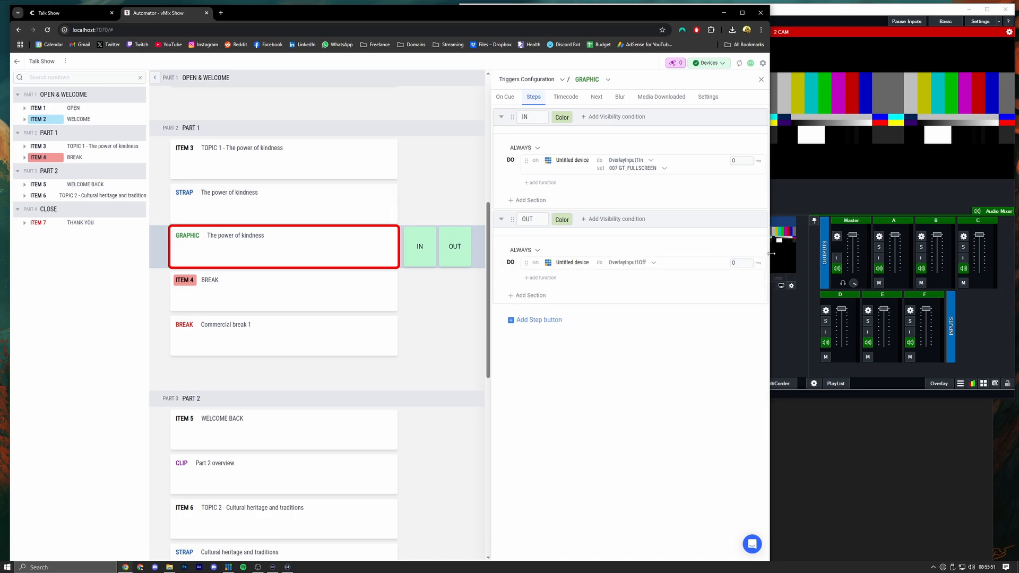
pyautogui.moveTo(769, 255); pyautogui.dragTo(790, 253)
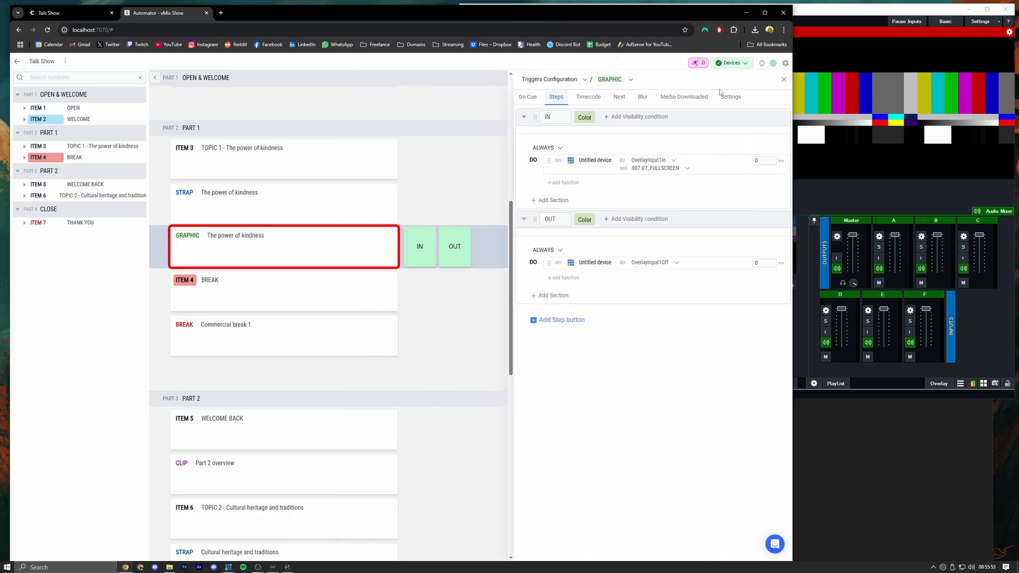
pyautogui.click(779, 79)
pyautogui.moveTo(792, 89); pyautogui.dragTo(489, 88)
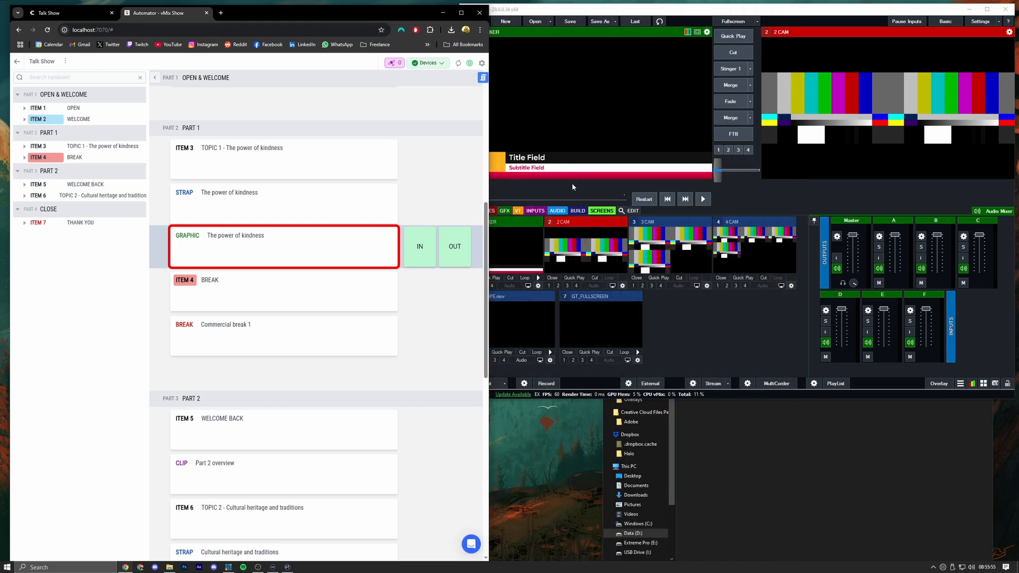
# Fire the IN then OUT steps and check GT_FULLSCREEN's images in the Title Editor.
pyautogui.click(404, 259)
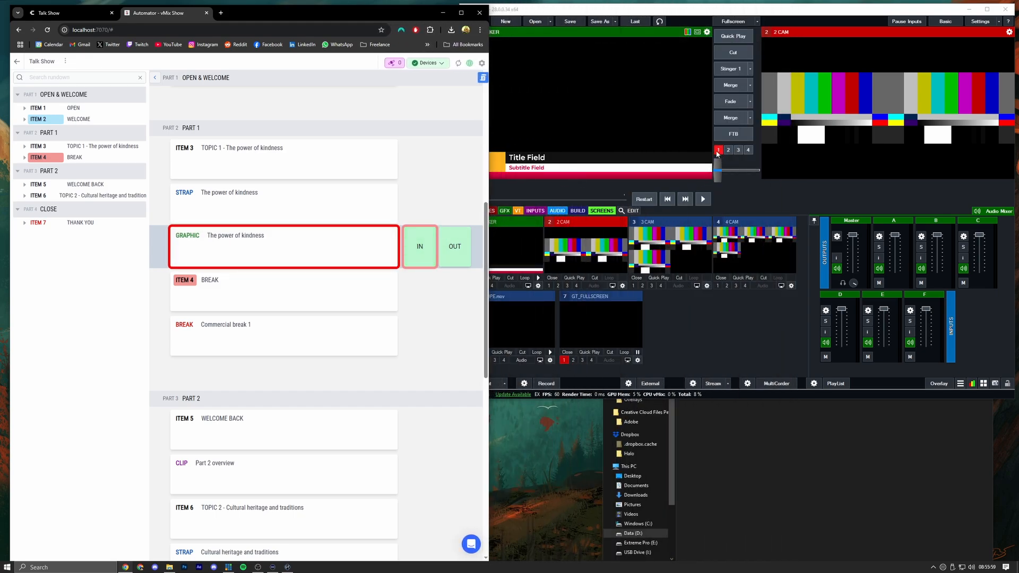
pyautogui.click(453, 253)
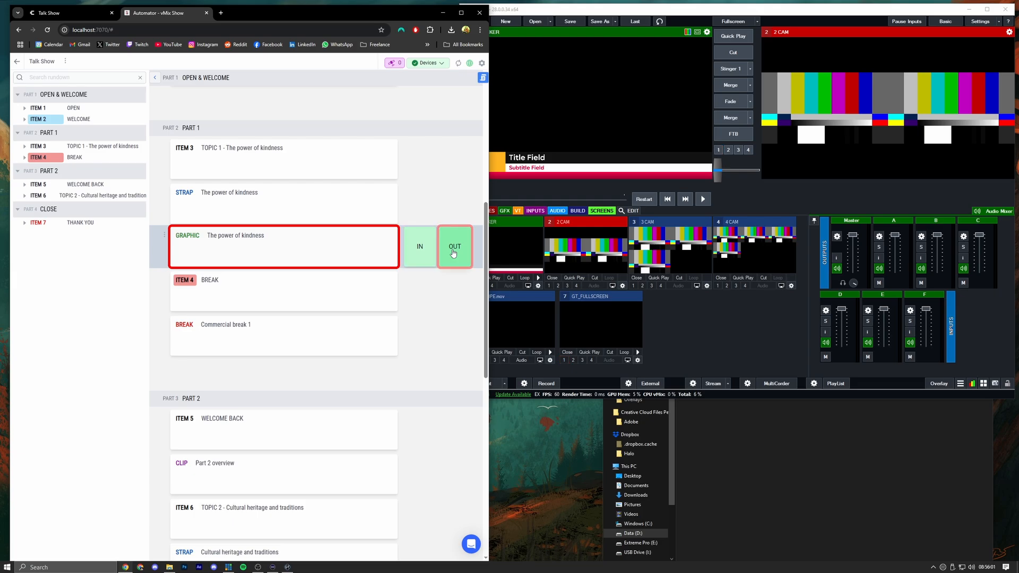
pyautogui.click(610, 317)
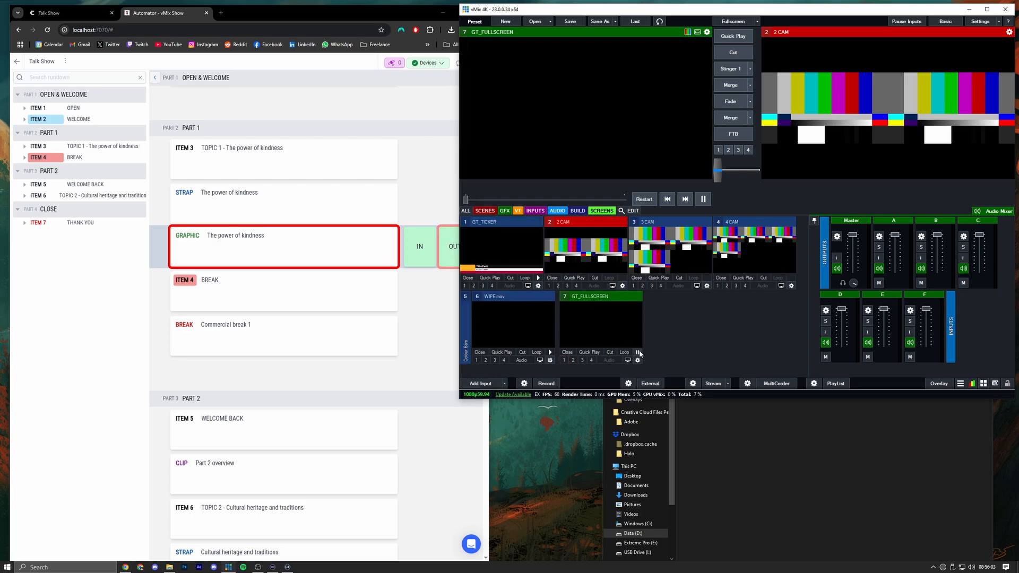
pyautogui.click(638, 352)
pyautogui.click(638, 359)
pyautogui.click(632, 333)
pyautogui.click(405, 210)
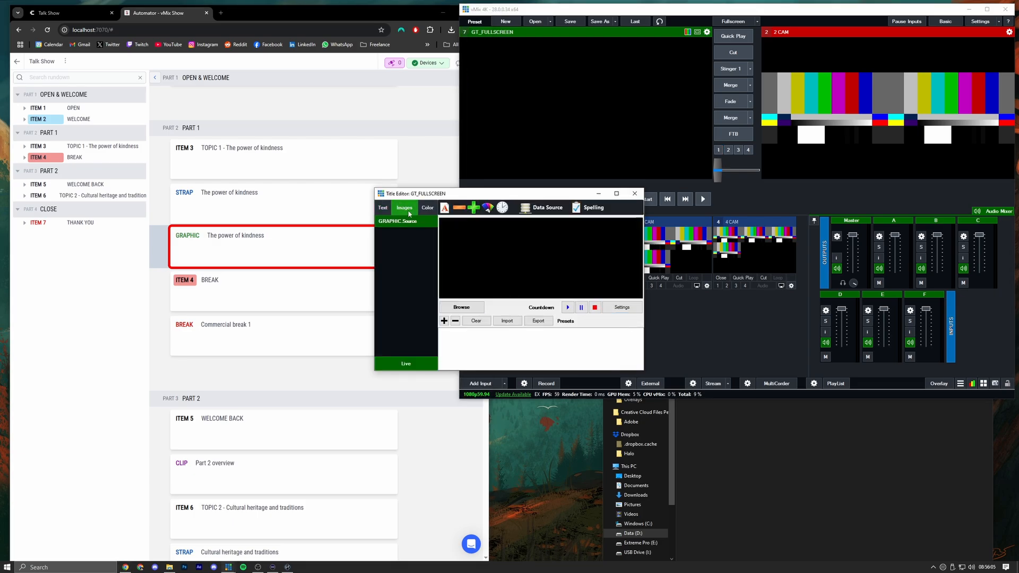
pyautogui.click(634, 193)
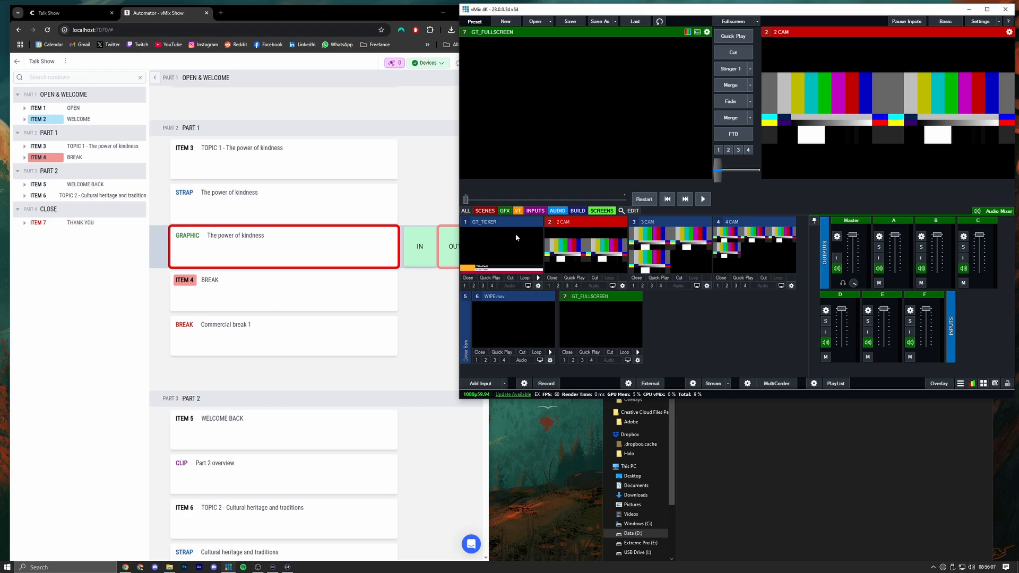
# Resize vMix and the browser so both sit side by side.
pyautogui.moveTo(458, 189); pyautogui.dragTo(619, 188)
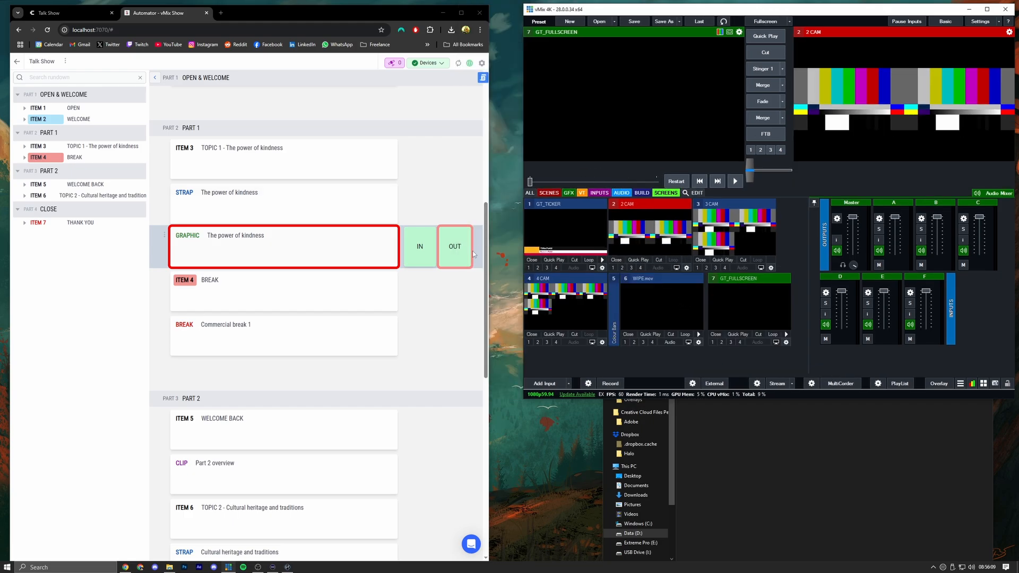
pyautogui.click(487, 202)
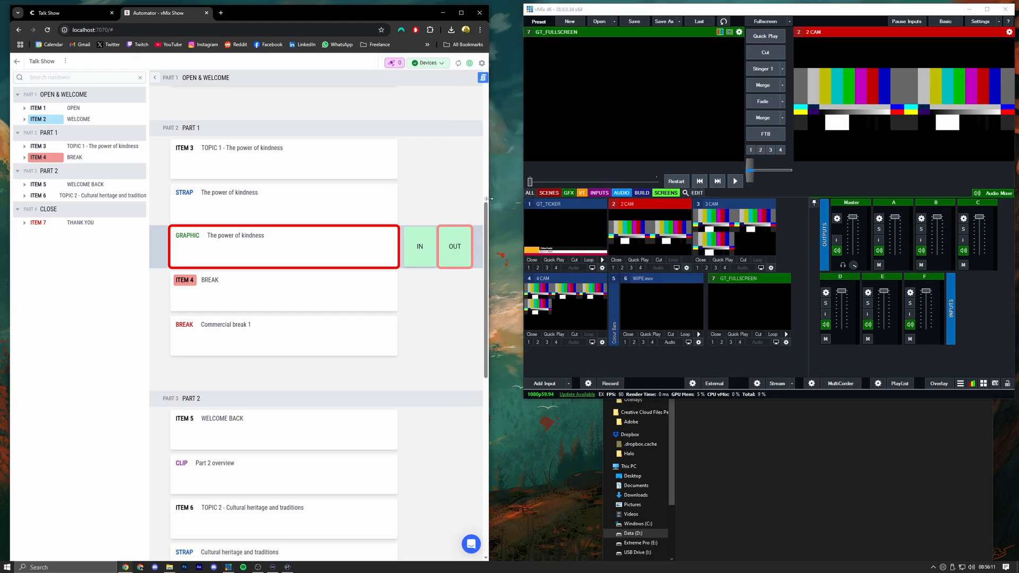
pyautogui.moveTo(487, 199); pyautogui.dragTo(673, 198)
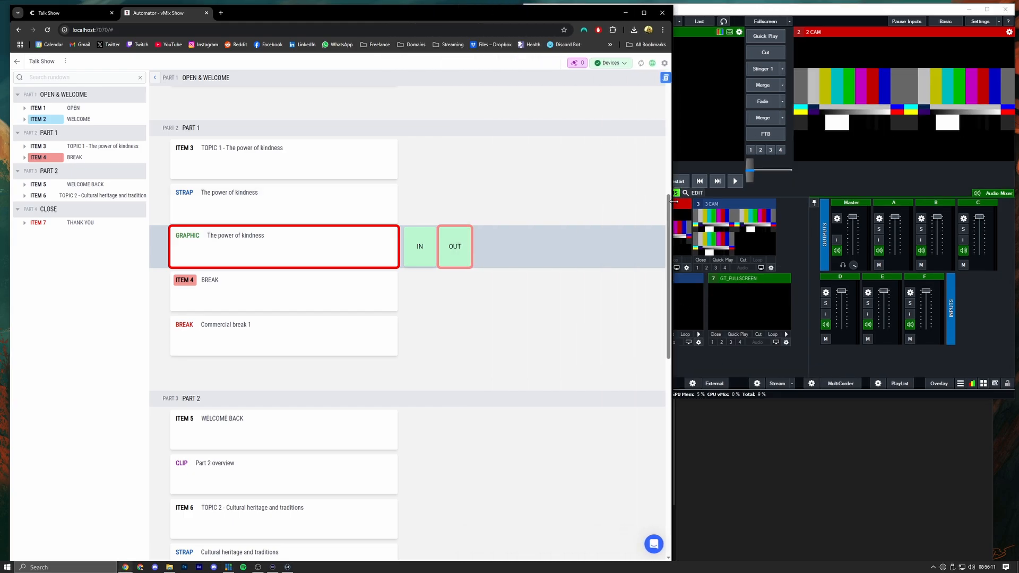
# Attach graphic 1.png from CUEZ Tutorial to The power of kindness graphic.
pyautogui.click(67, 16)
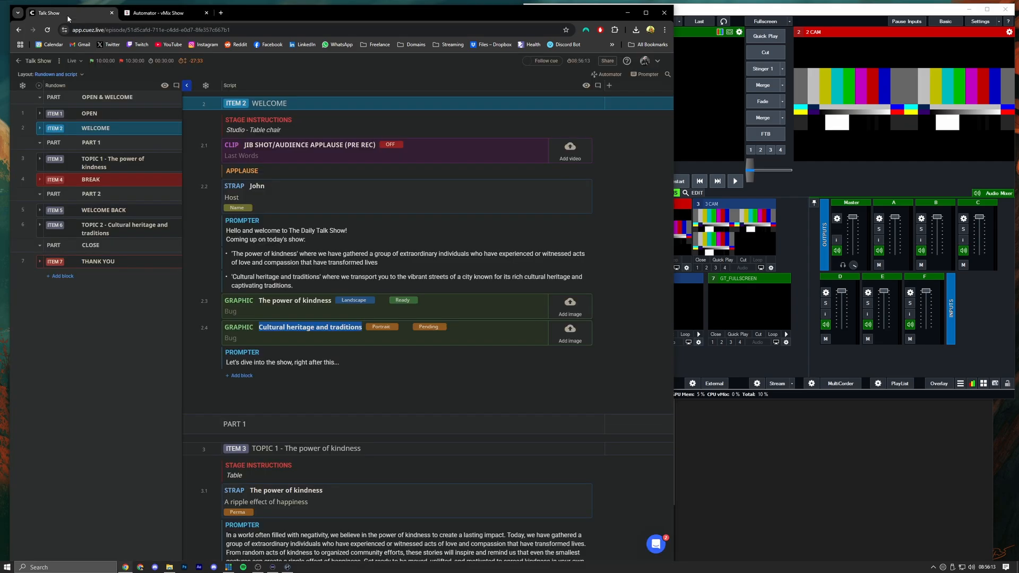
pyautogui.click(542, 351)
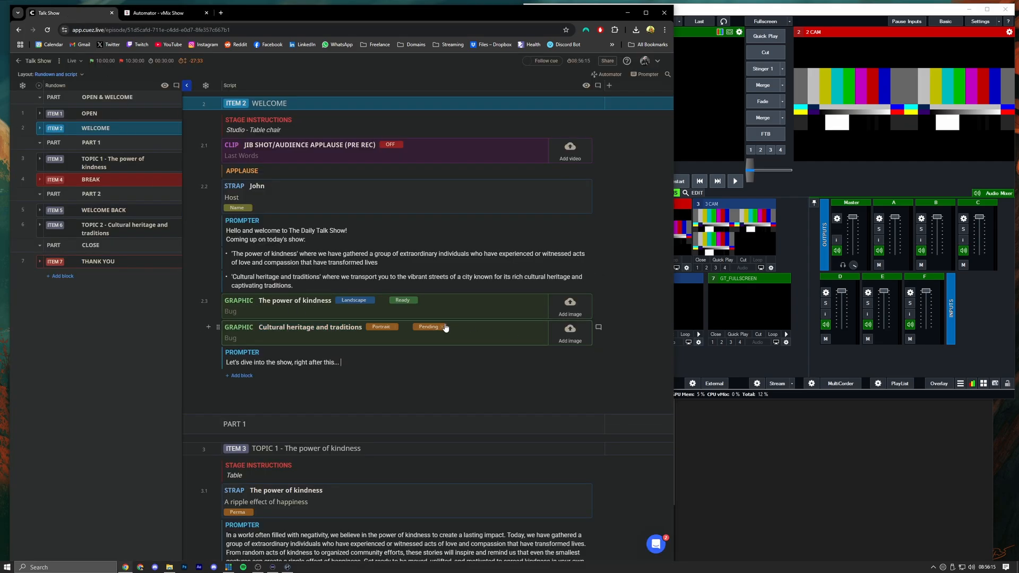
pyautogui.click(570, 305)
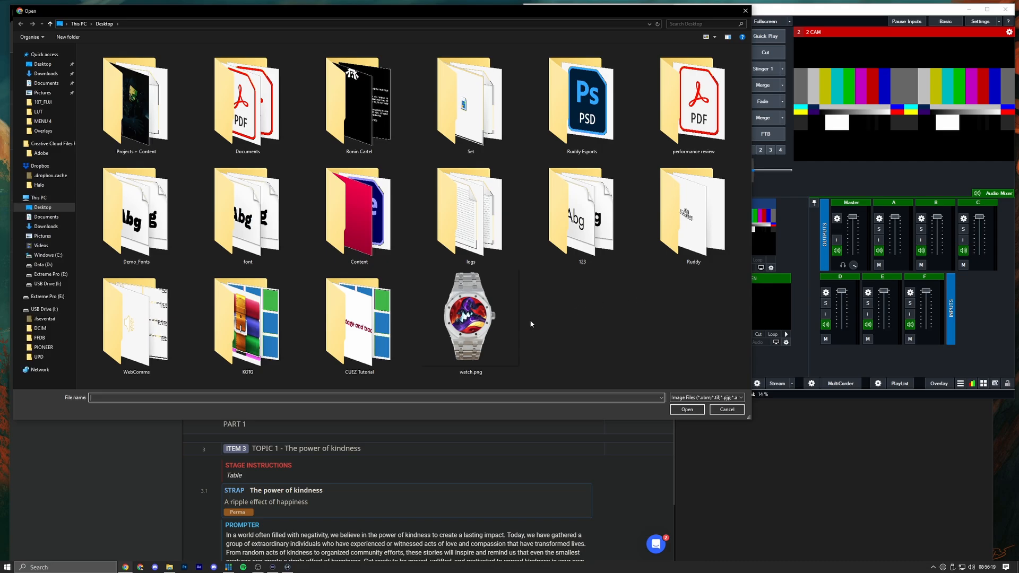
pyautogui.doubleClick(369, 321)
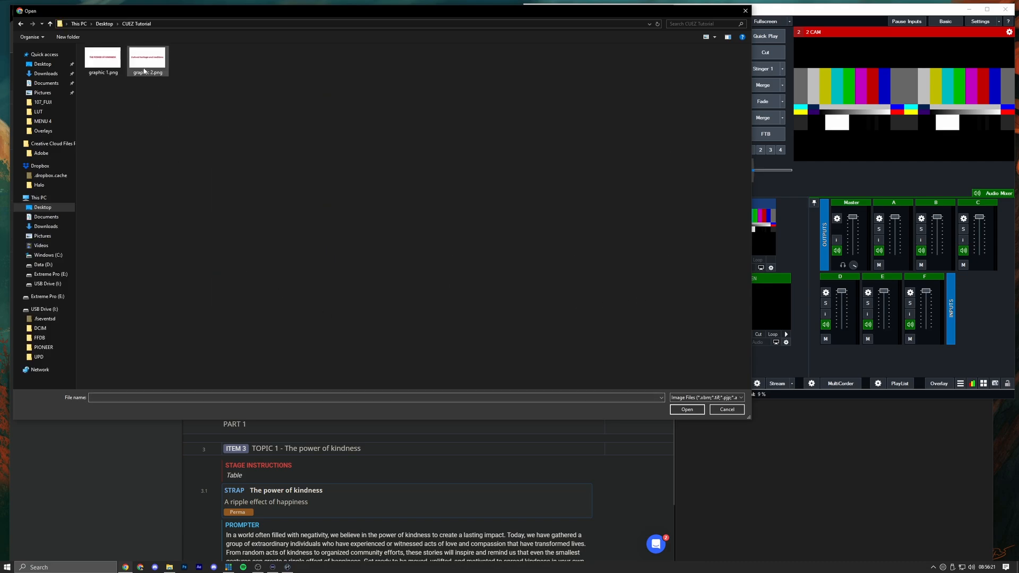
pyautogui.doubleClick(103, 59)
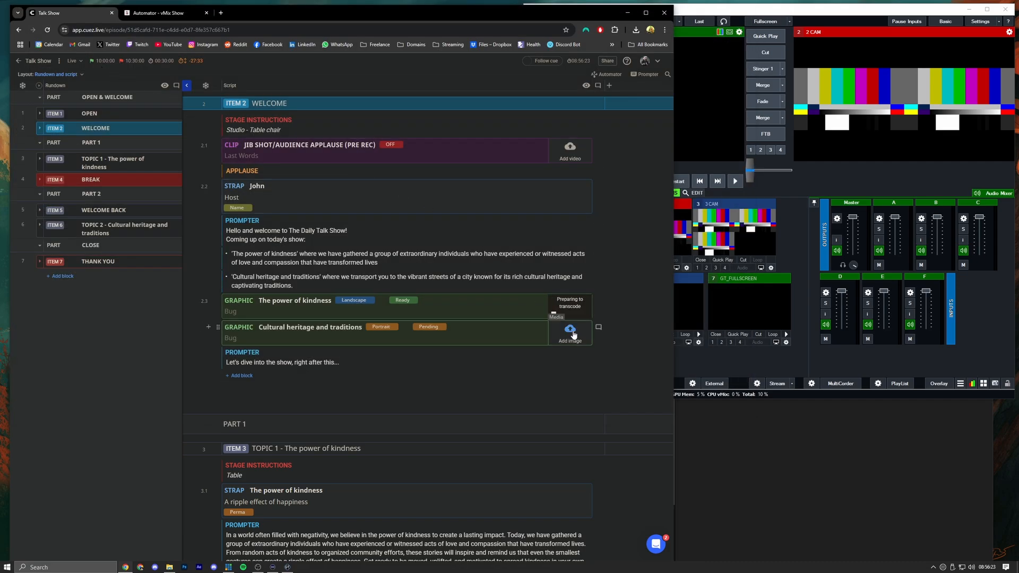
# Attach graphic 2.png to Cultural heritage and traditions, then return to the Automator rundown.
pyautogui.click(571, 331)
pyautogui.doubleClick(148, 61)
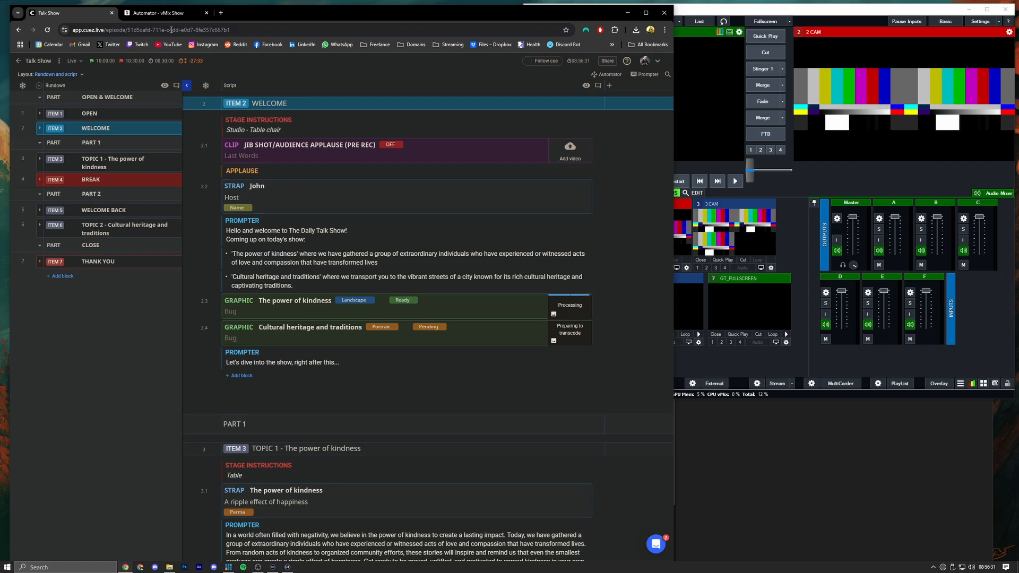
pyautogui.click(153, 11)
pyautogui.scroll(2, 477, 213)
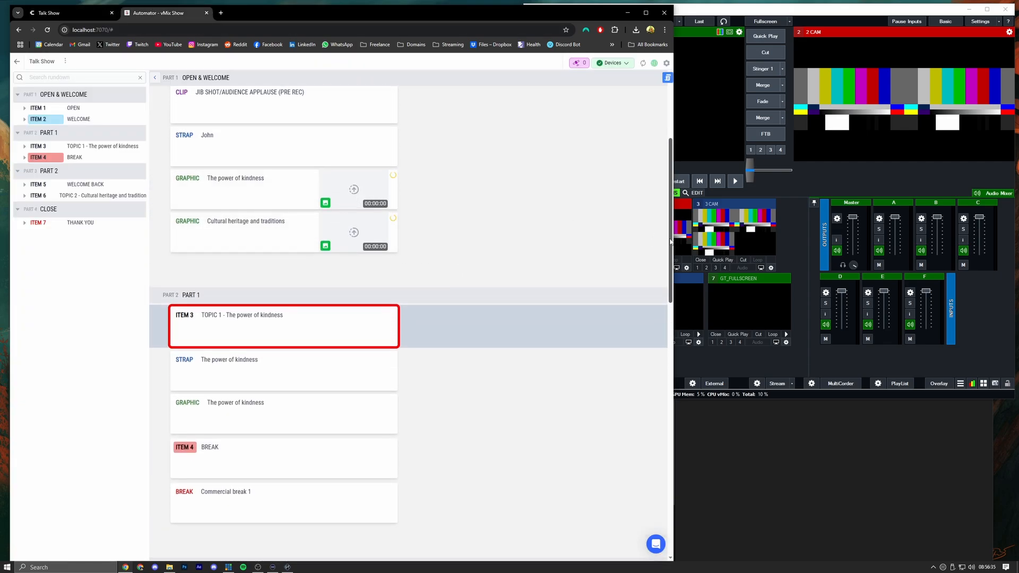
pyautogui.moveTo(673, 230); pyautogui.dragTo(443, 230)
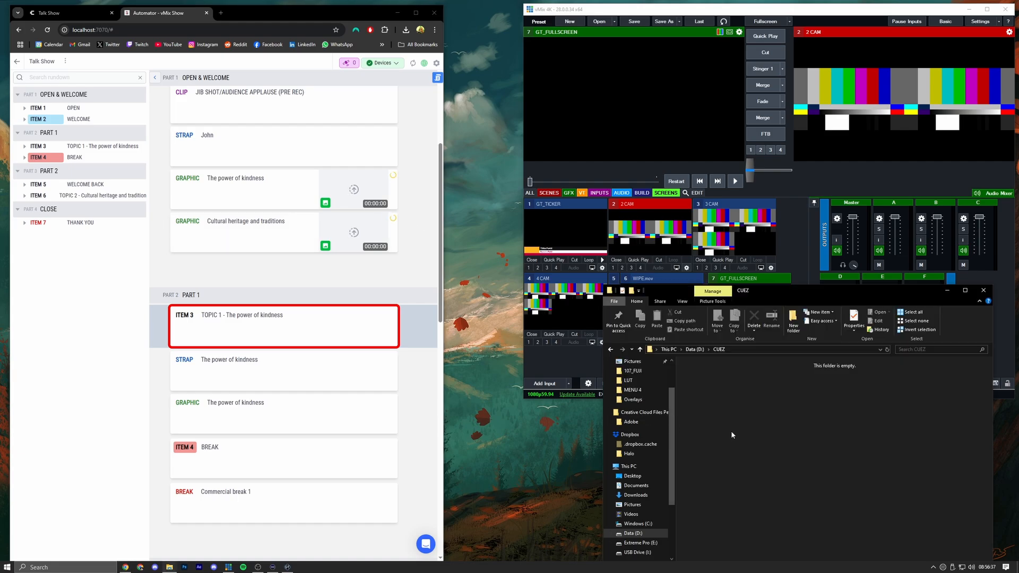
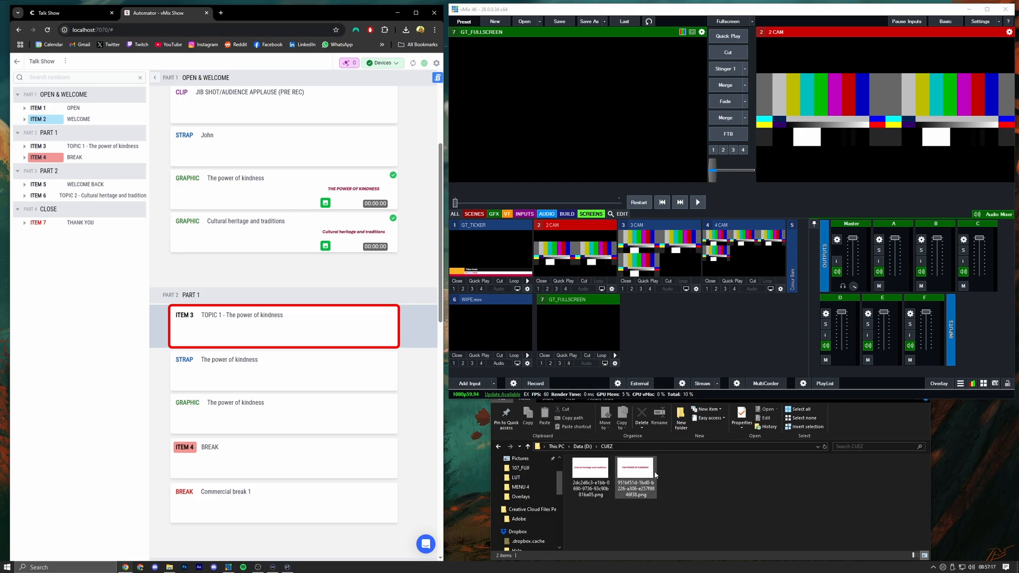
# Take The power of kindness graphic to air and off again, then widen the browser window.
pyautogui.click(257, 190)
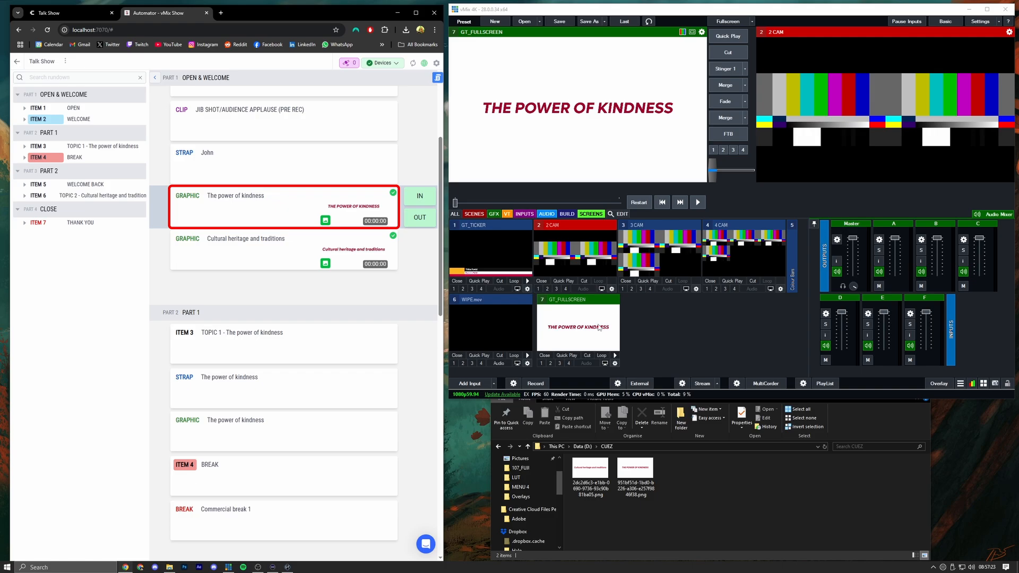
pyautogui.click(420, 198)
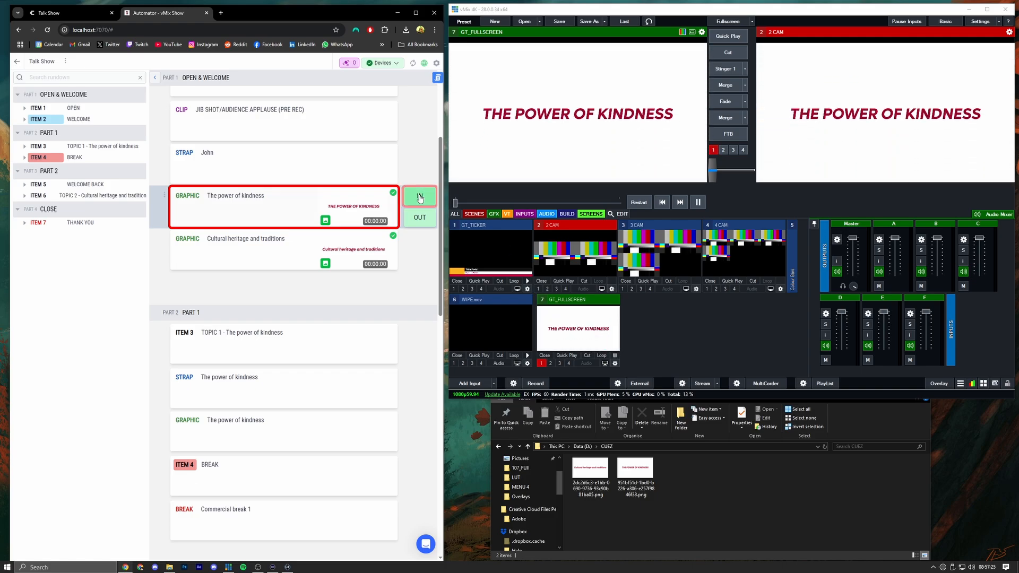
pyautogui.click(423, 223)
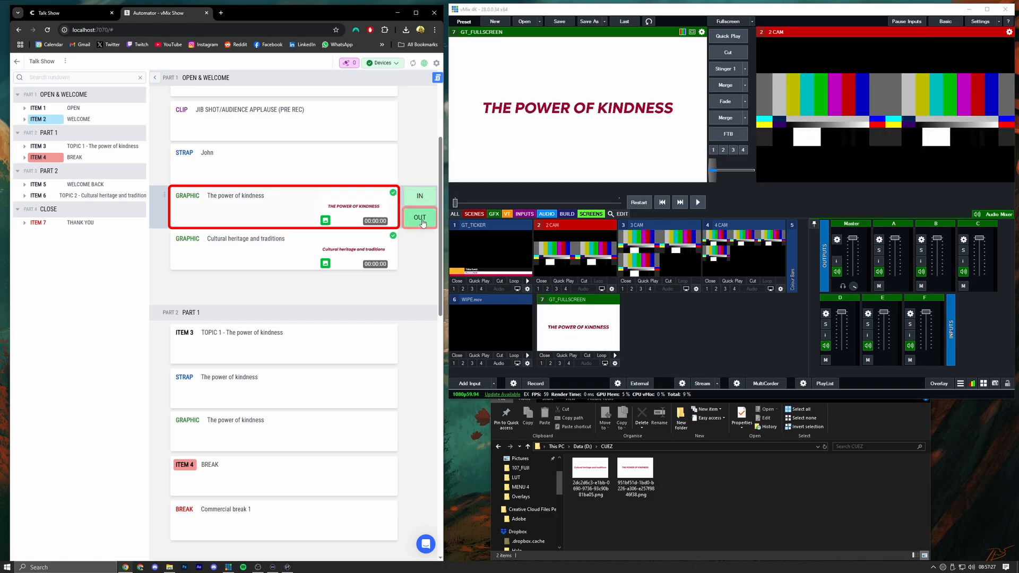
pyautogui.moveTo(446, 215); pyautogui.dragTo(613, 216)
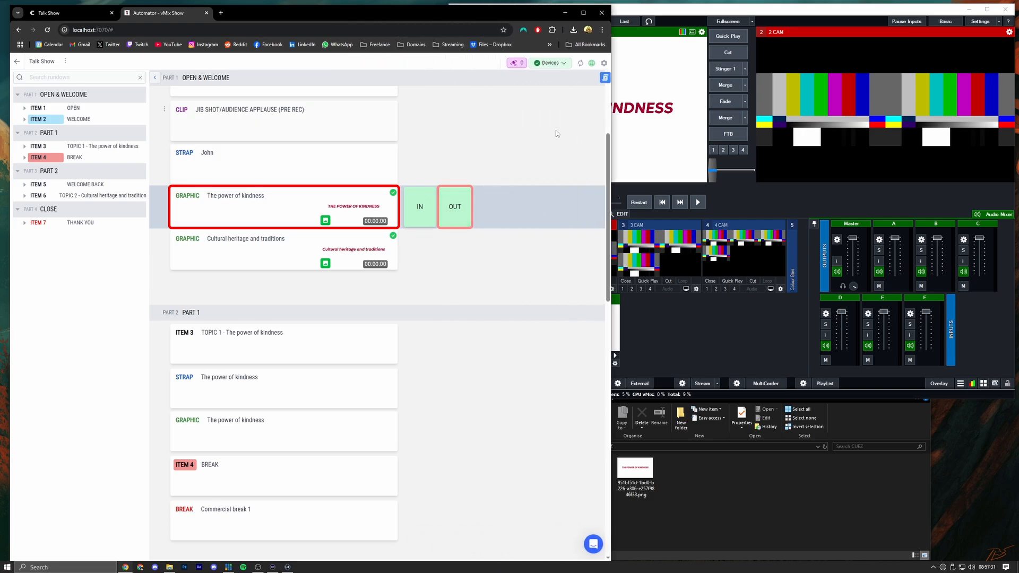
# Open Triggers Configuration and show the GRAPHIC block's IN and OUT steps.
pyautogui.click(604, 63)
pyautogui.click(578, 136)
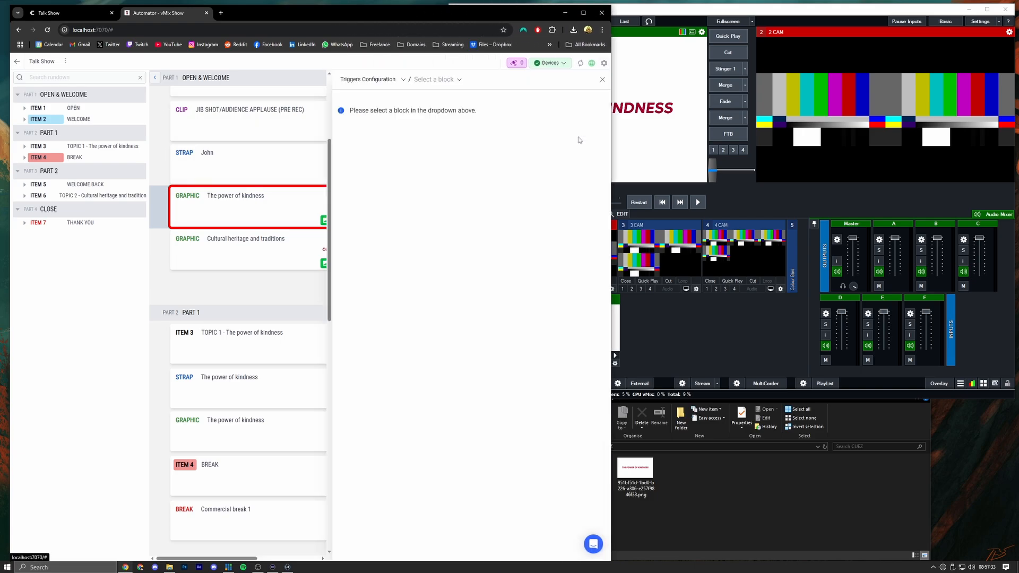
pyautogui.click(431, 80)
pyautogui.click(452, 138)
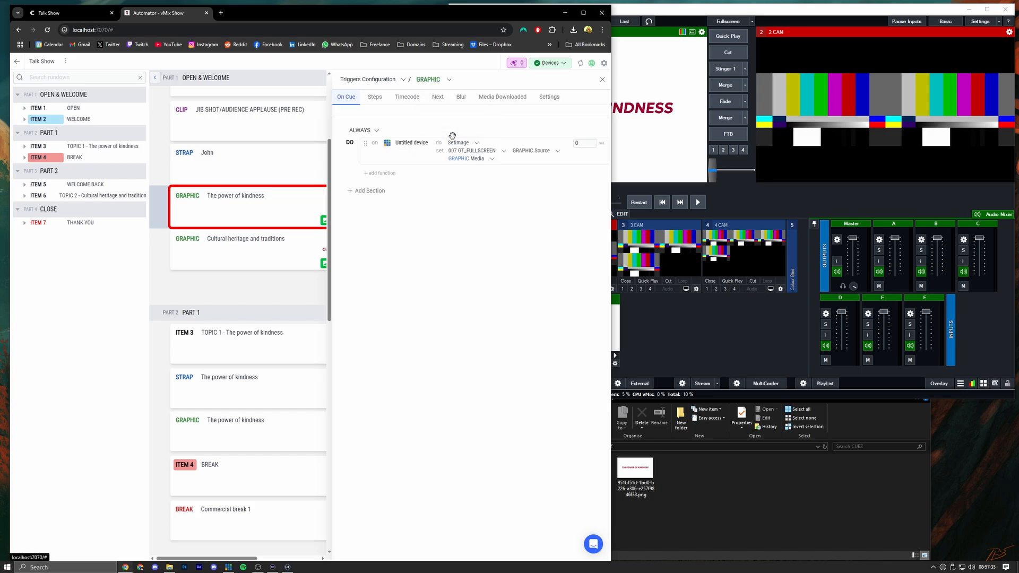
pyautogui.click(375, 98)
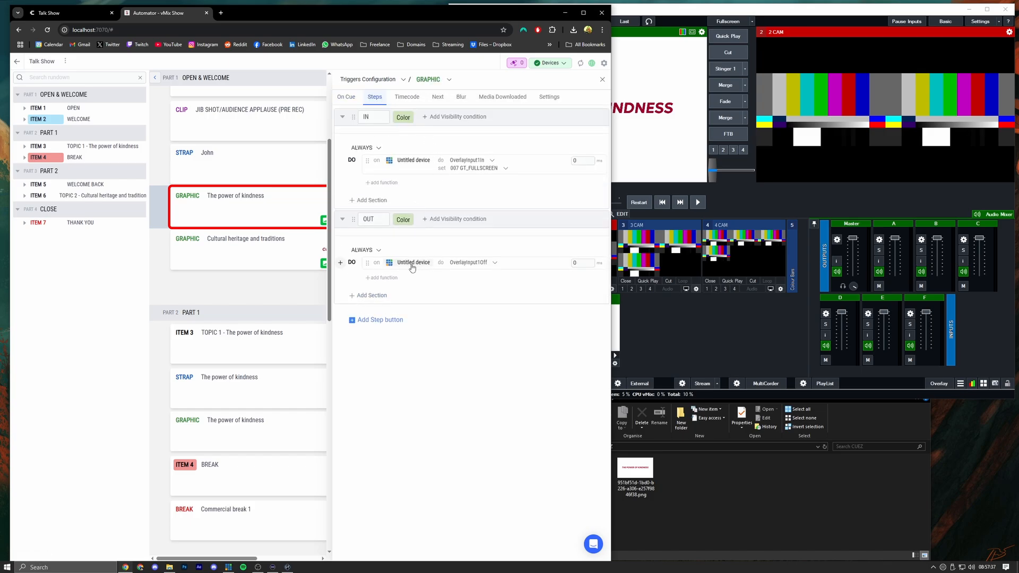
# Add a second OUT action on Untitled device with the TitleBeginAnimation function.
pyautogui.click(382, 278)
pyautogui.click(402, 279)
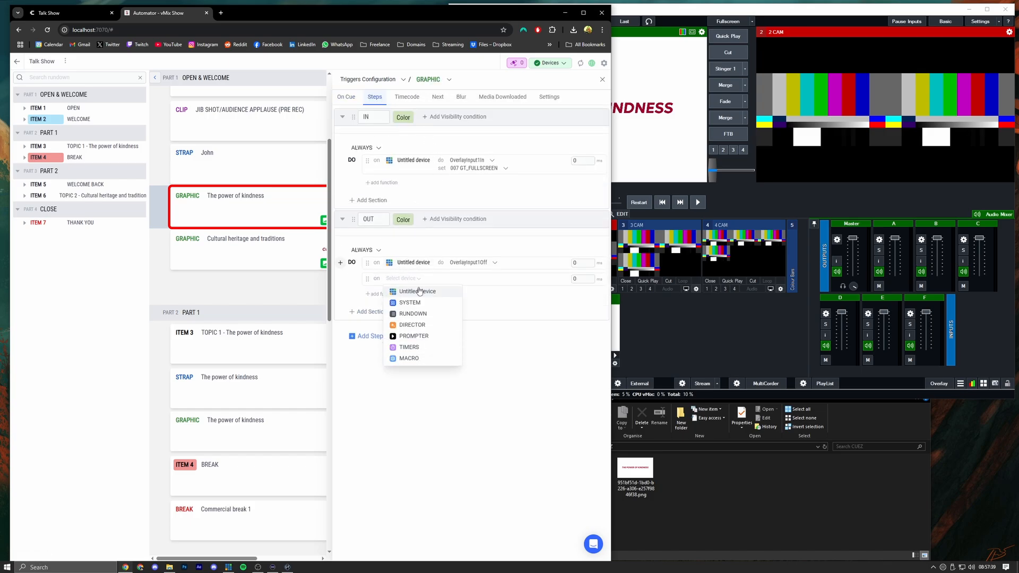
pyautogui.click(418, 292)
pyautogui.click(454, 279)
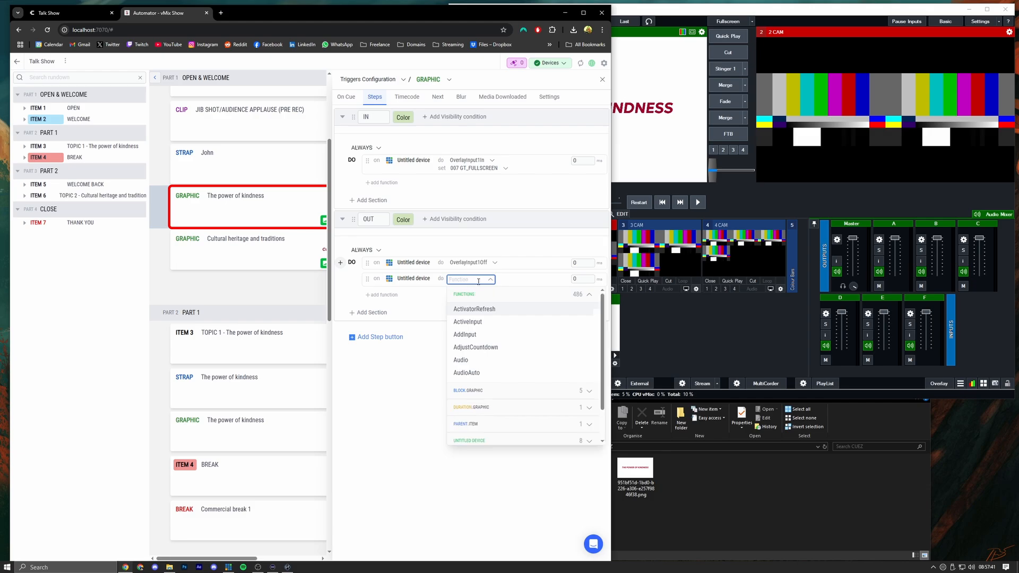
pyautogui.write('title')
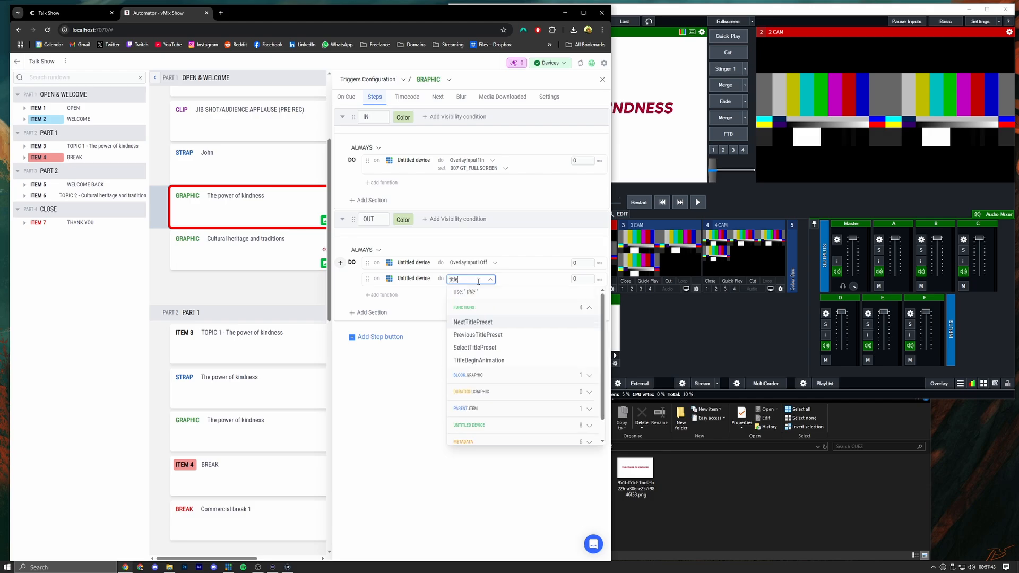
pyautogui.click(485, 360)
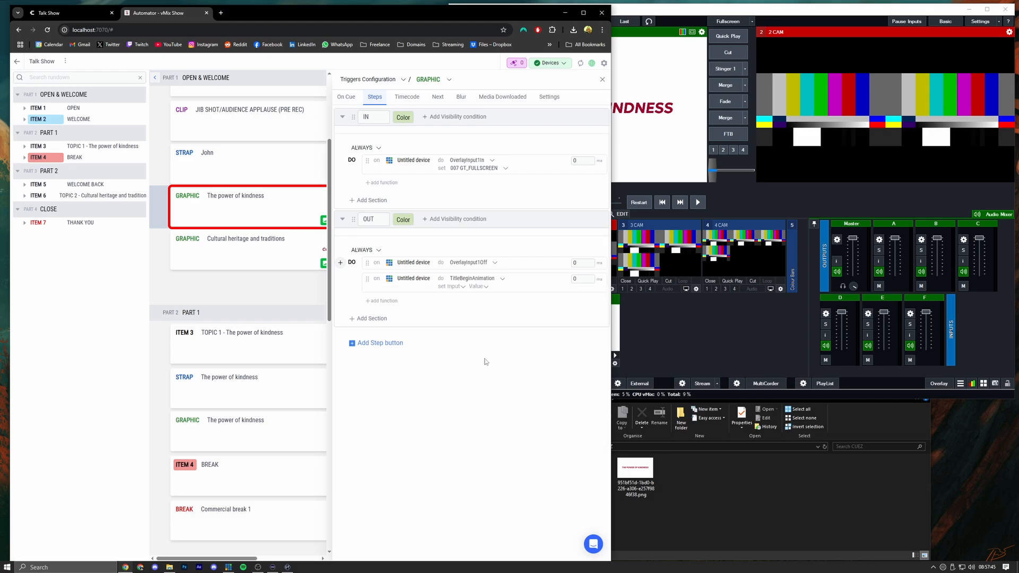
pyautogui.click(455, 286)
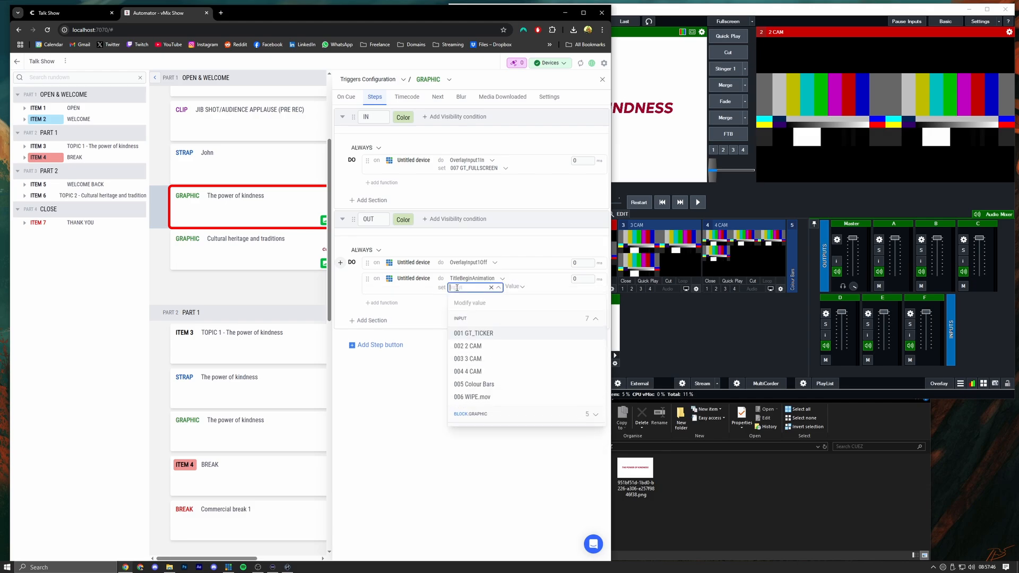
pyautogui.click(440, 317)
pyautogui.click(693, 334)
pyautogui.rightClick(596, 319)
pyautogui.click(419, 393)
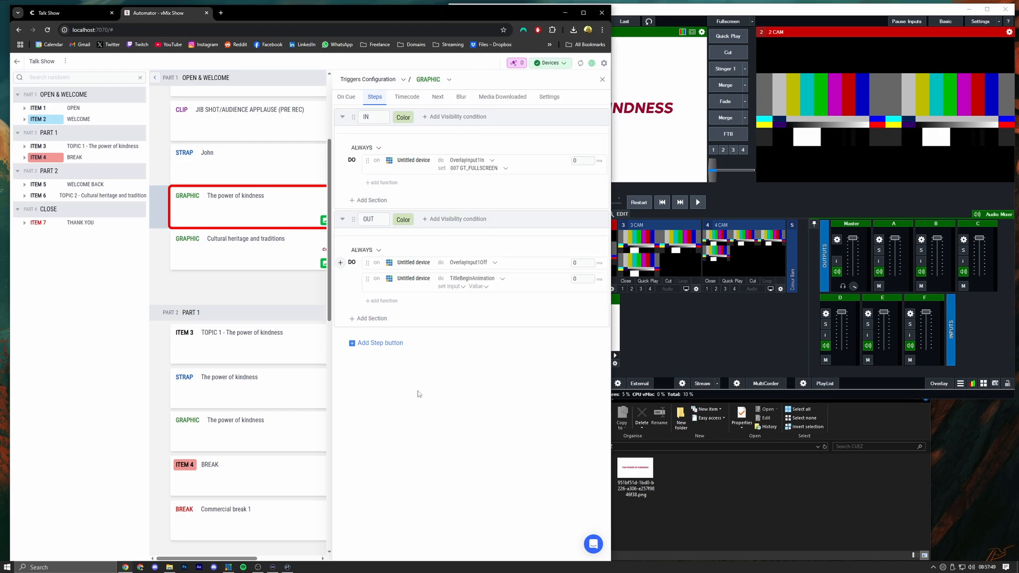
# Target the new OUT action at the 007 GT_FULLSCREEN input.
pyautogui.click(476, 287)
pyautogui.click(452, 289)
pyautogui.click(454, 289)
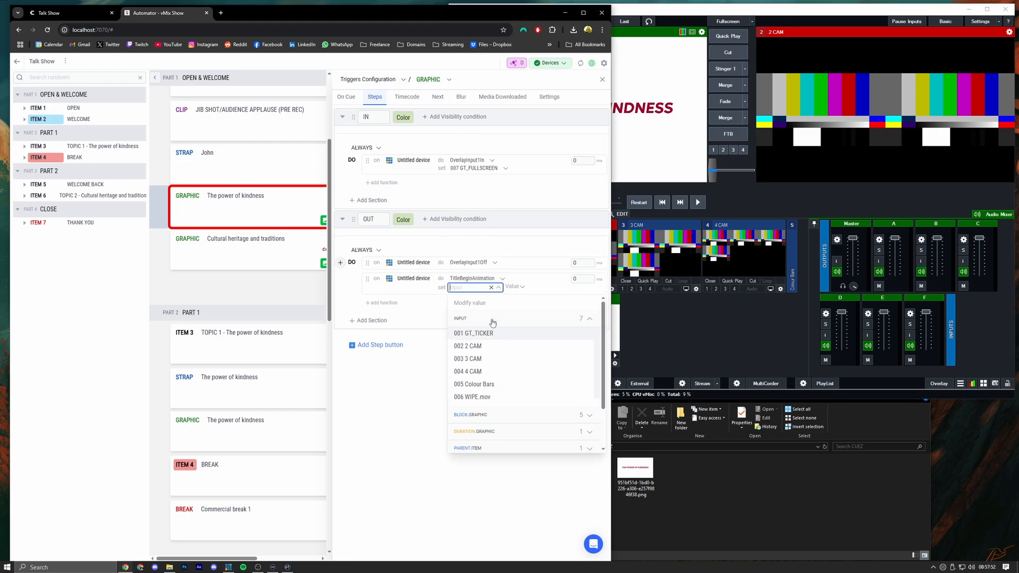
pyautogui.click(502, 400)
# Change the new action's function to OverlayInput1 and close the configuration panel.
pyautogui.click(487, 278)
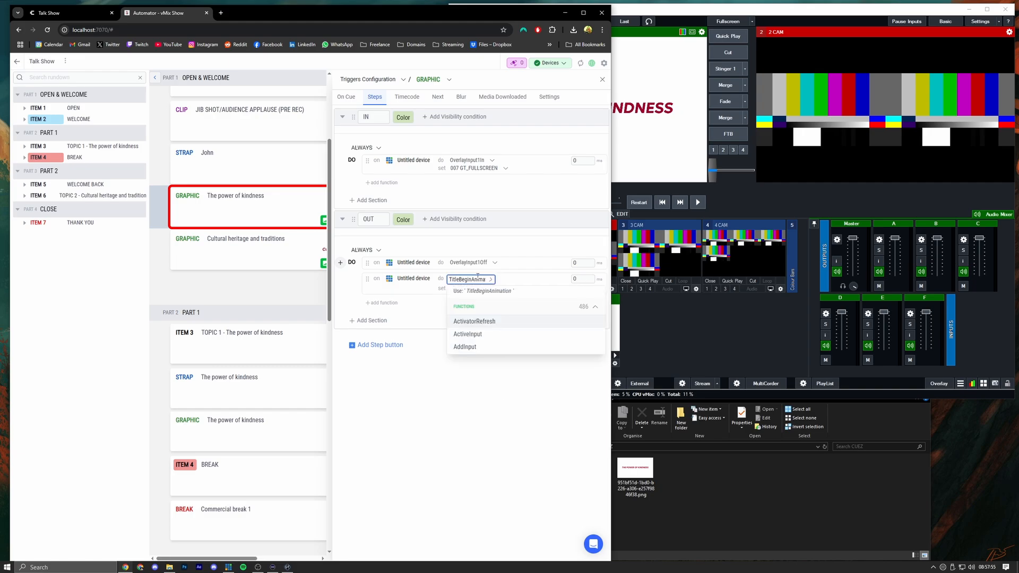
pyautogui.write('title')
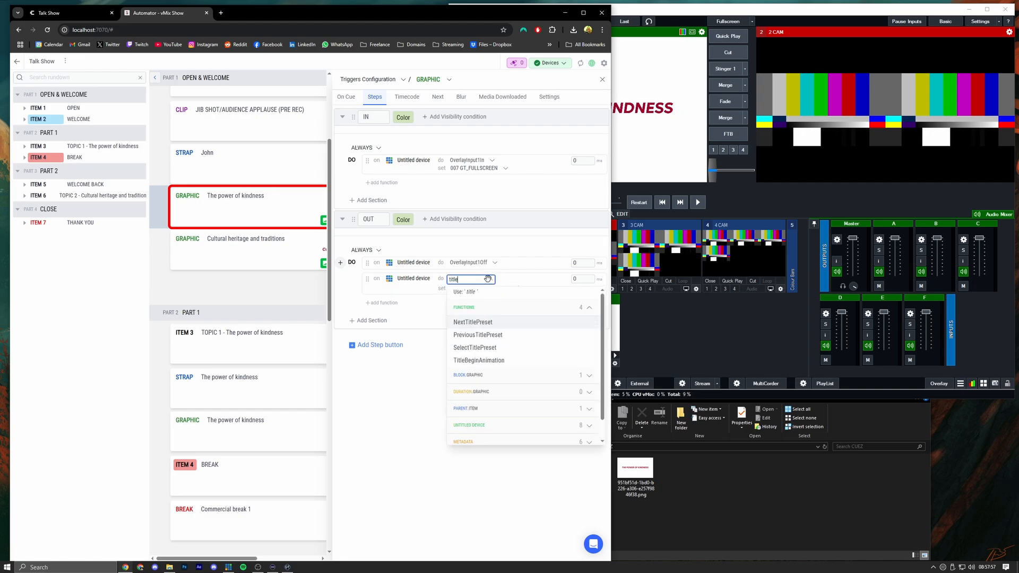
pyautogui.press('BackSpace')
pyautogui.press('BackSpace')
pyautogui.press('BackSpace')
pyautogui.press('BackSpace')
pyautogui.press('BackSpace')
pyautogui.write('o')
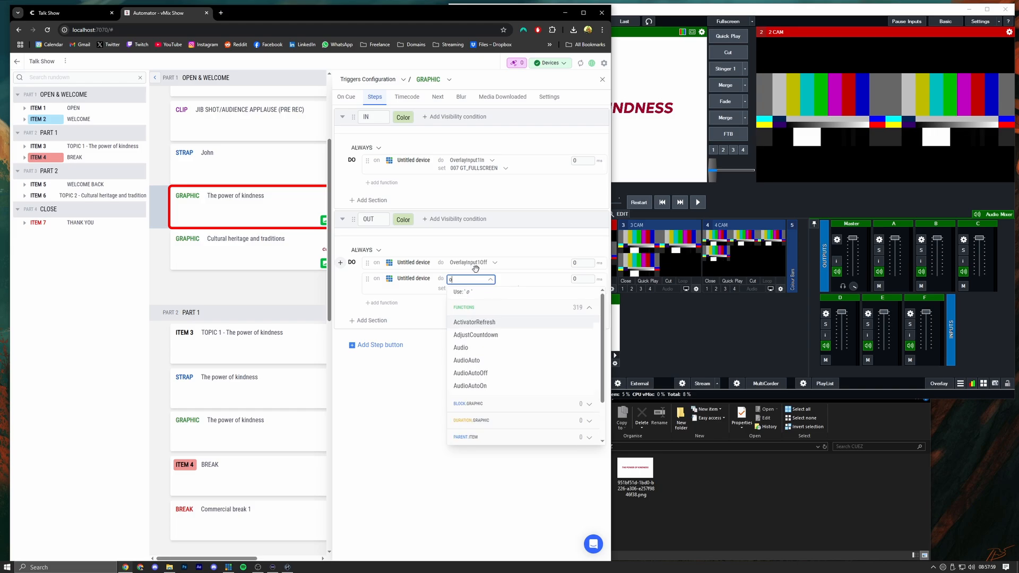
pyautogui.write('verlay')
pyautogui.scroll(-3, 514, 349)
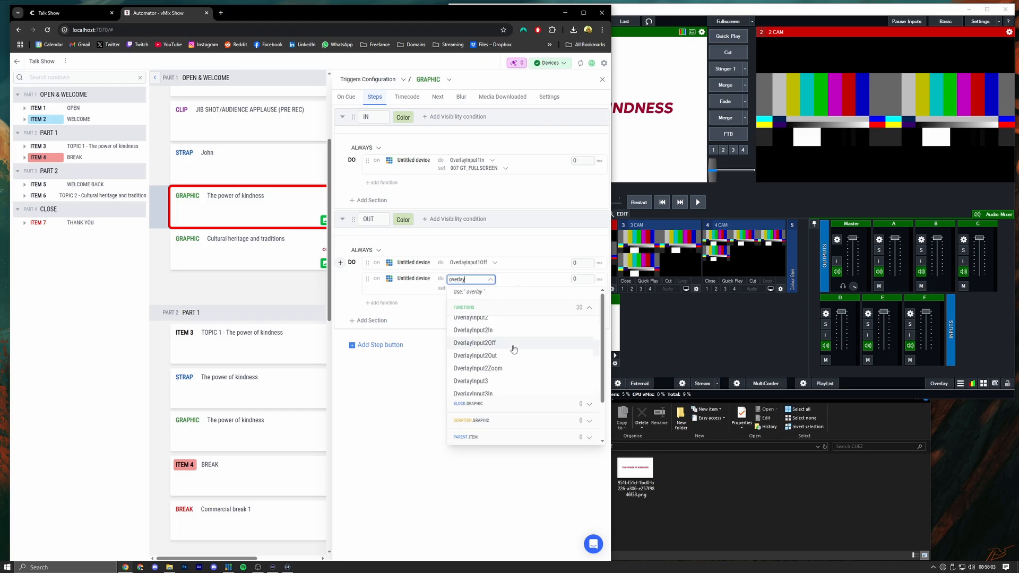
pyautogui.scroll(3, 513, 349)
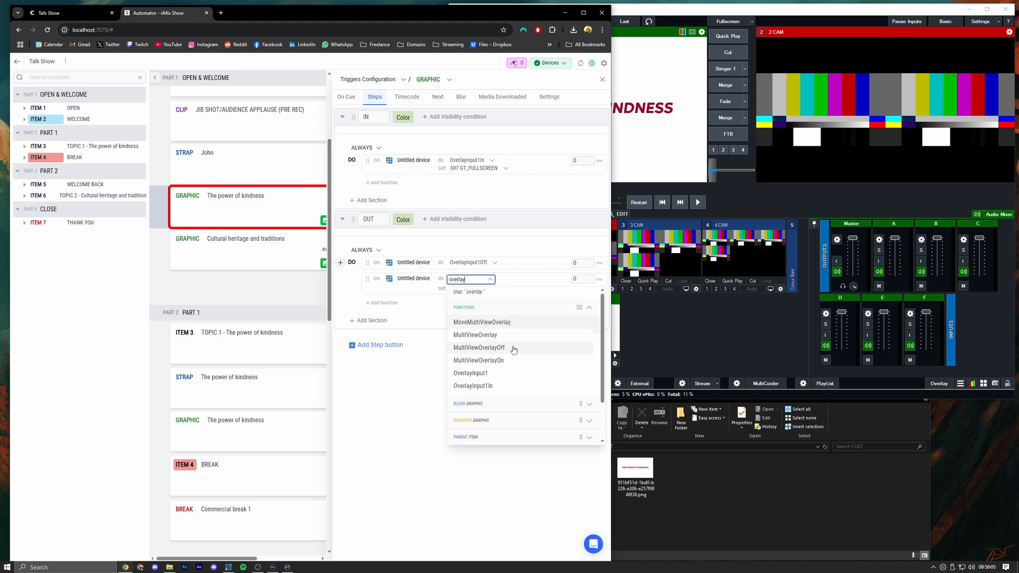
pyautogui.click(507, 374)
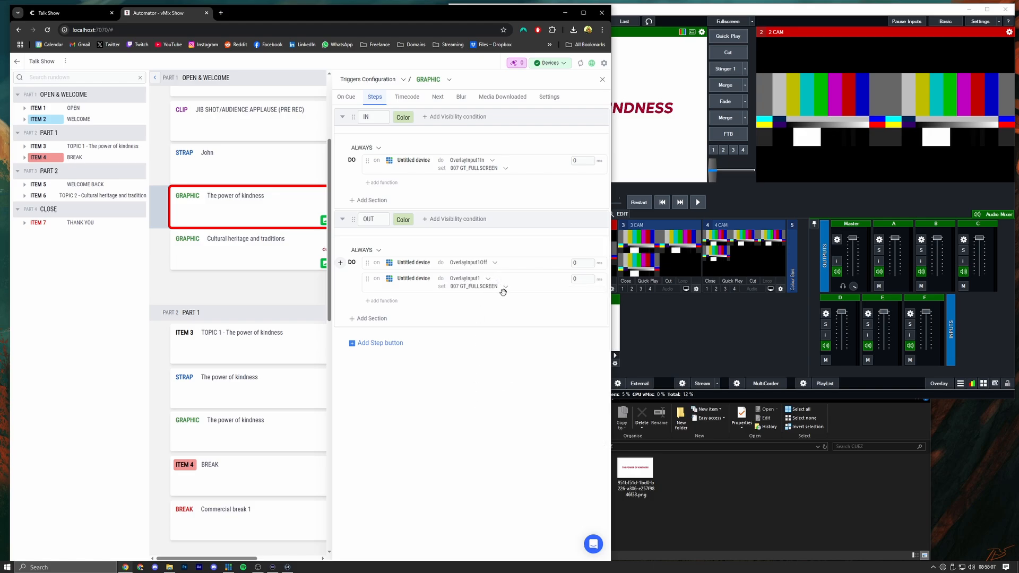
pyautogui.click(603, 79)
# Fire OUT to clear the kindness graphic, then reopen the GRAPHIC block's trigger steps.
pyautogui.click(449, 223)
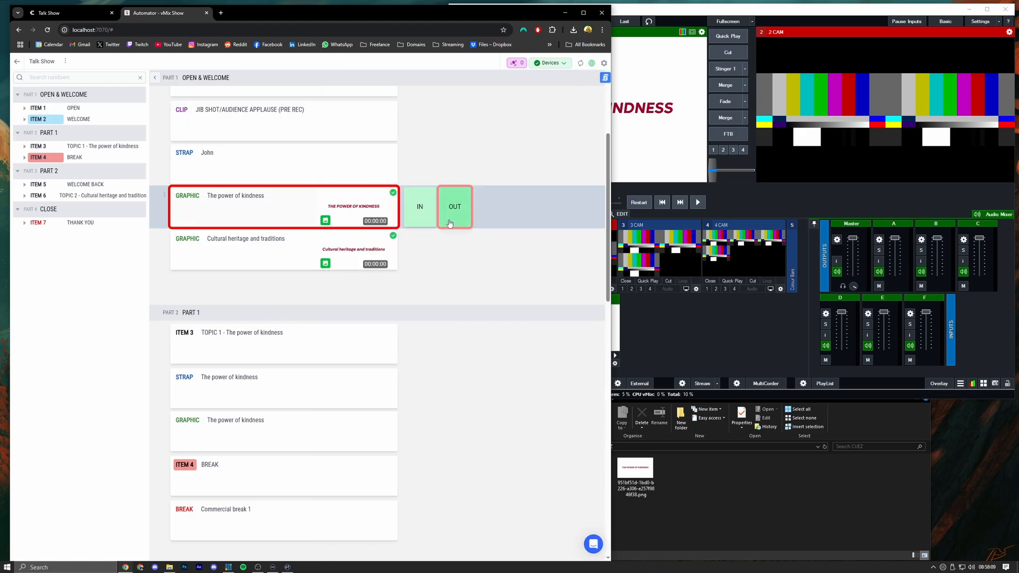
pyautogui.click(455, 214)
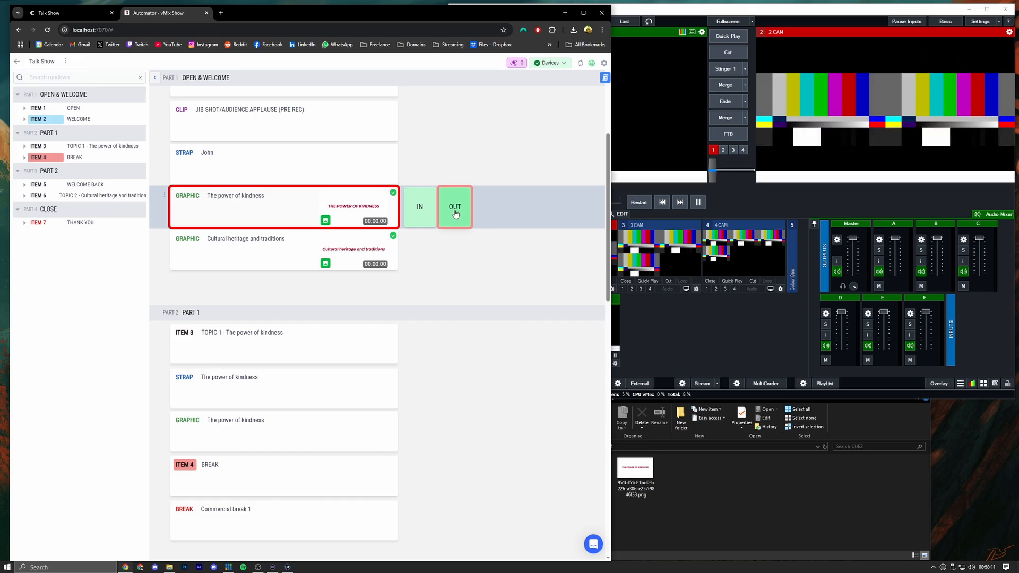
pyautogui.click(455, 214)
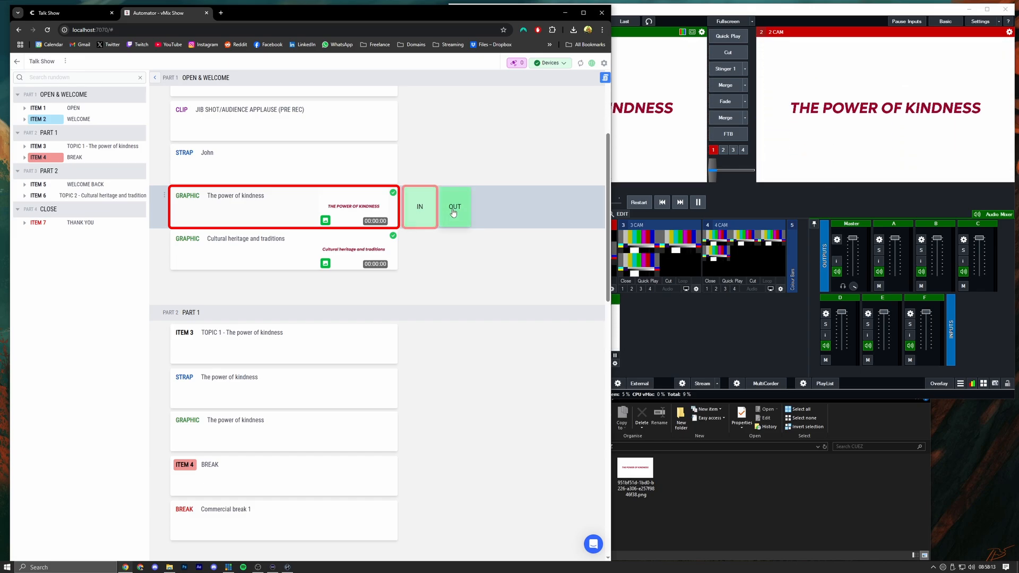
pyautogui.click(604, 62)
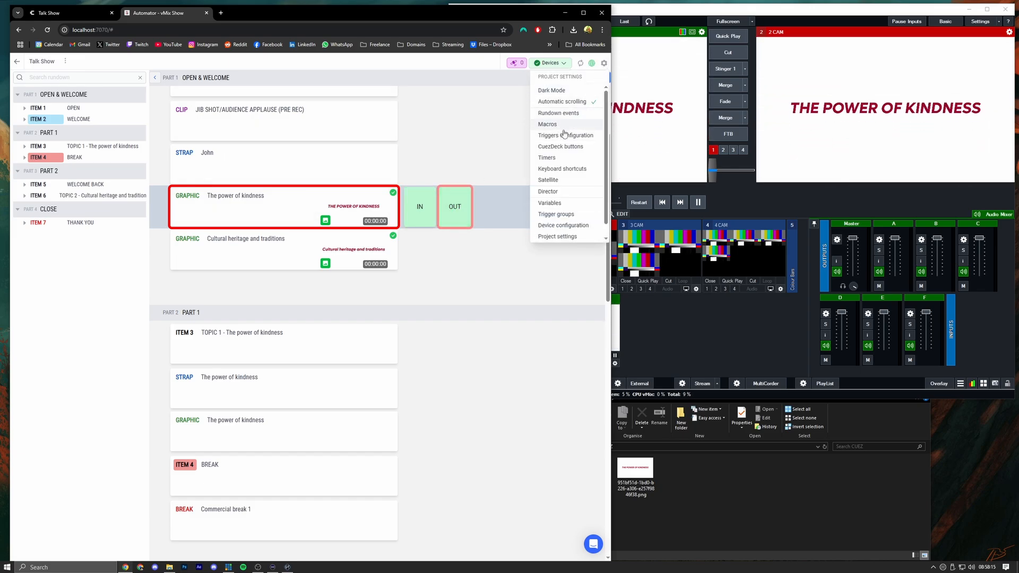
pyautogui.click(565, 137)
pyautogui.click(432, 80)
pyautogui.click(455, 136)
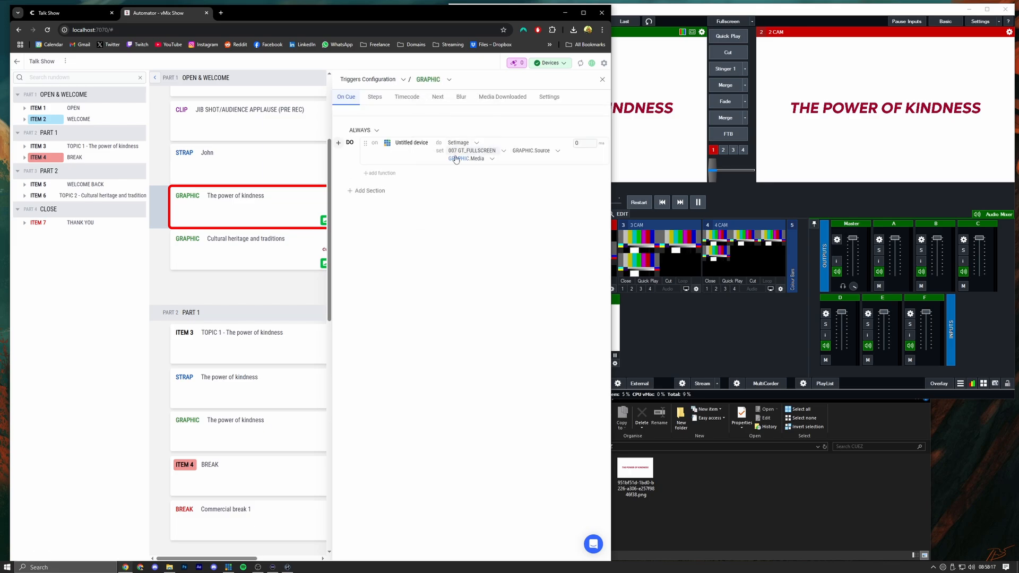
pyautogui.click(374, 97)
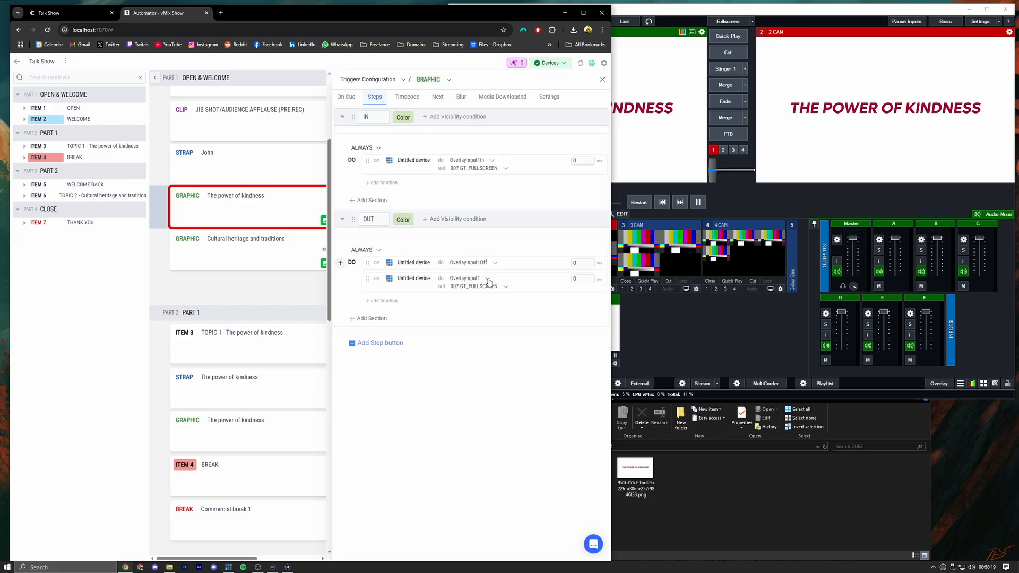
# Delete the OverlayInput1Off action and set the remaining OUT action to OverlayInput1Out.
pyautogui.click(367, 265)
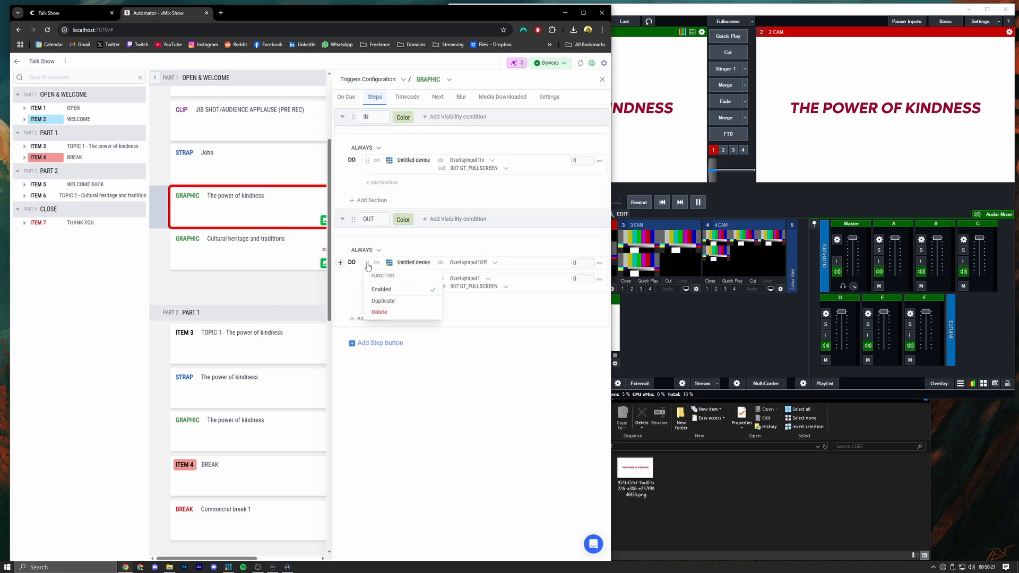
pyautogui.click(386, 312)
pyautogui.click(477, 264)
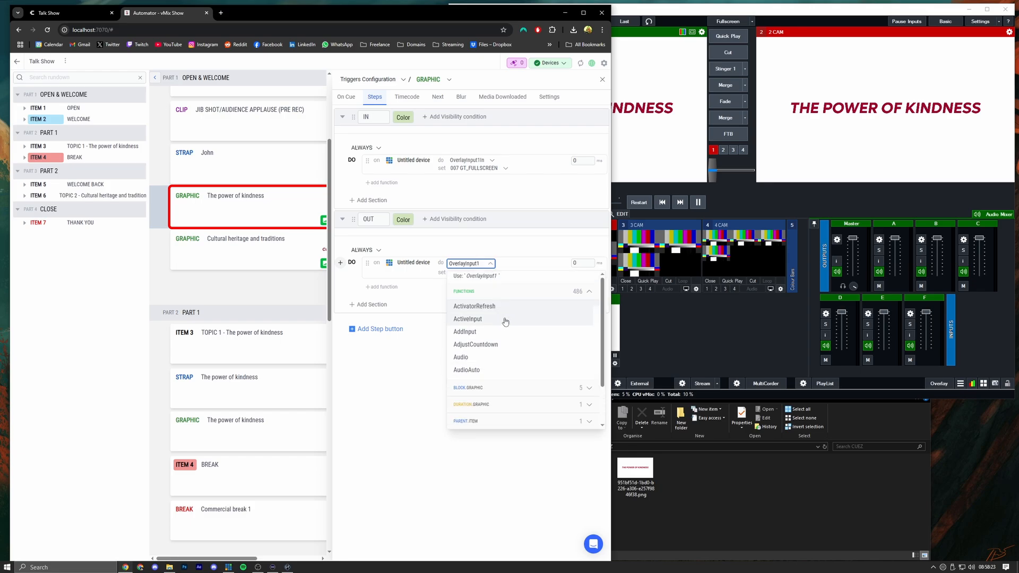
pyautogui.write('overlayinput1')
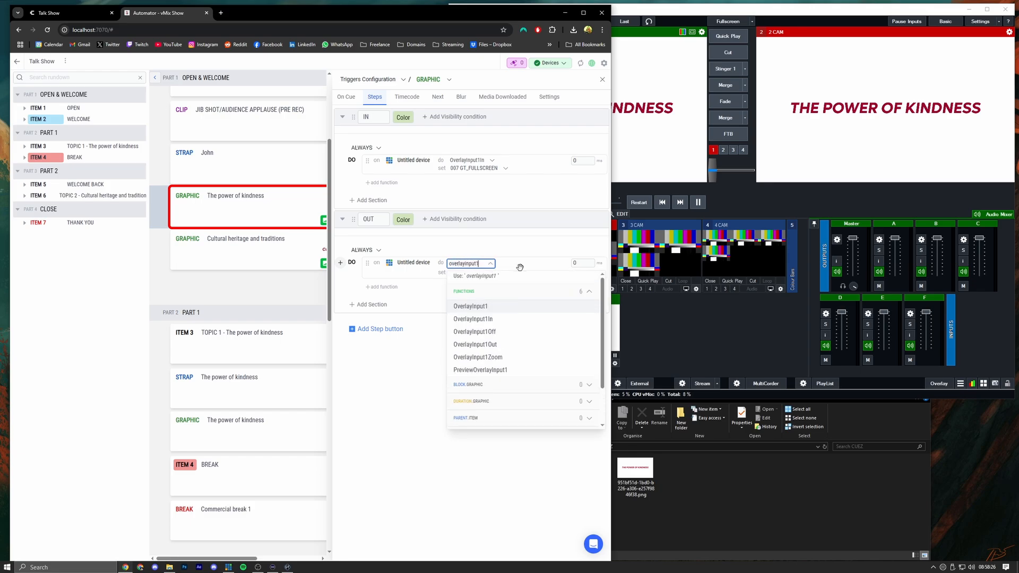
pyautogui.click(507, 344)
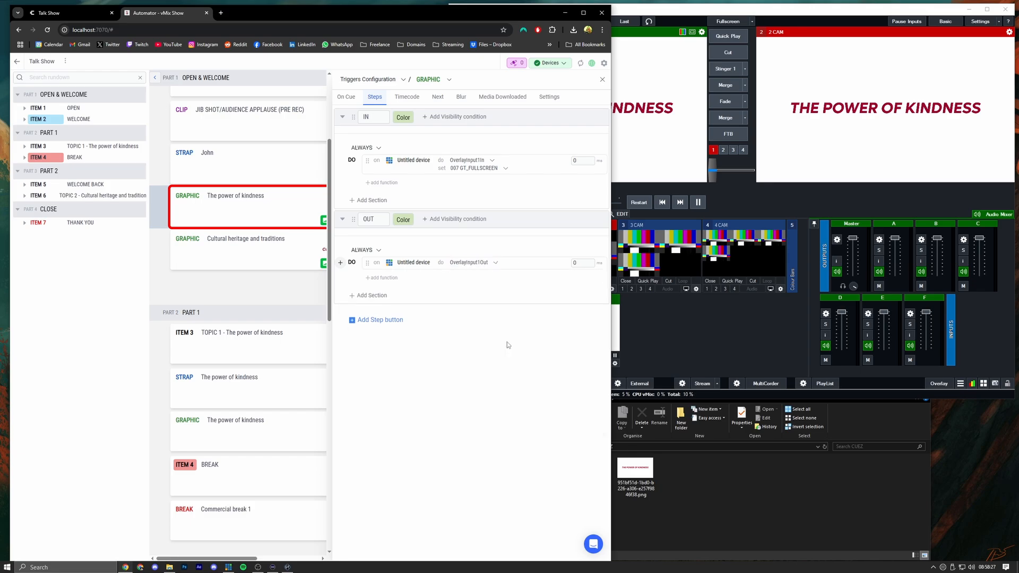
# Cycle the Power of kindness graphic OUT, IN, OUT, then select Cultural heritage and traditions.
pyautogui.click(602, 79)
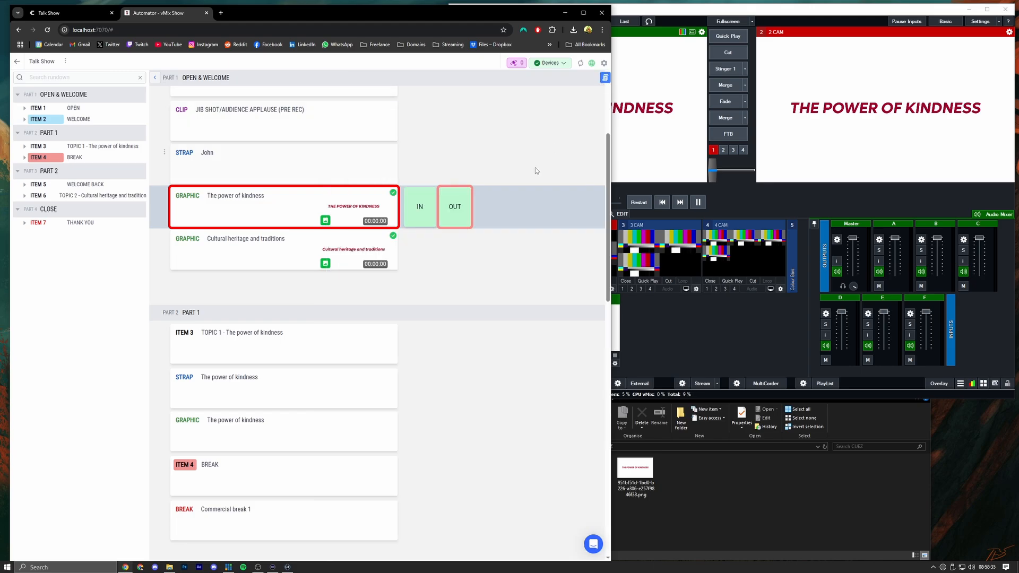
pyautogui.click(455, 213)
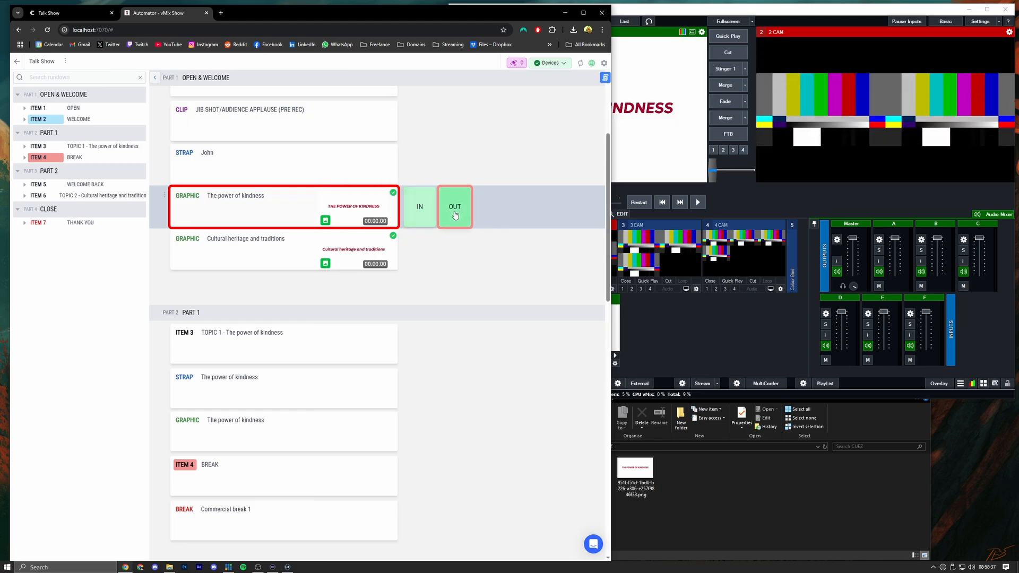
pyautogui.click(423, 221)
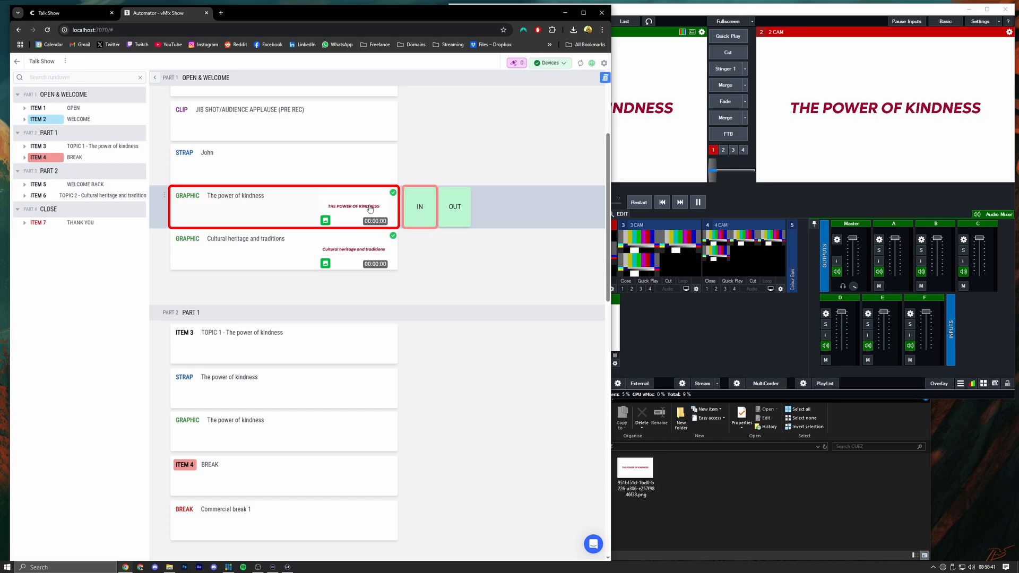
pyautogui.click(454, 210)
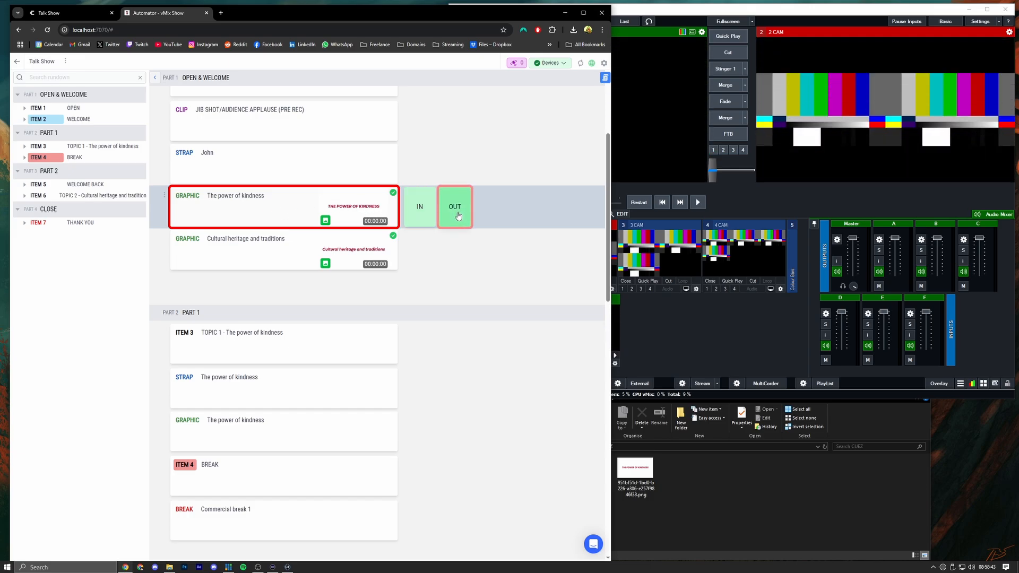
pyautogui.click(270, 253)
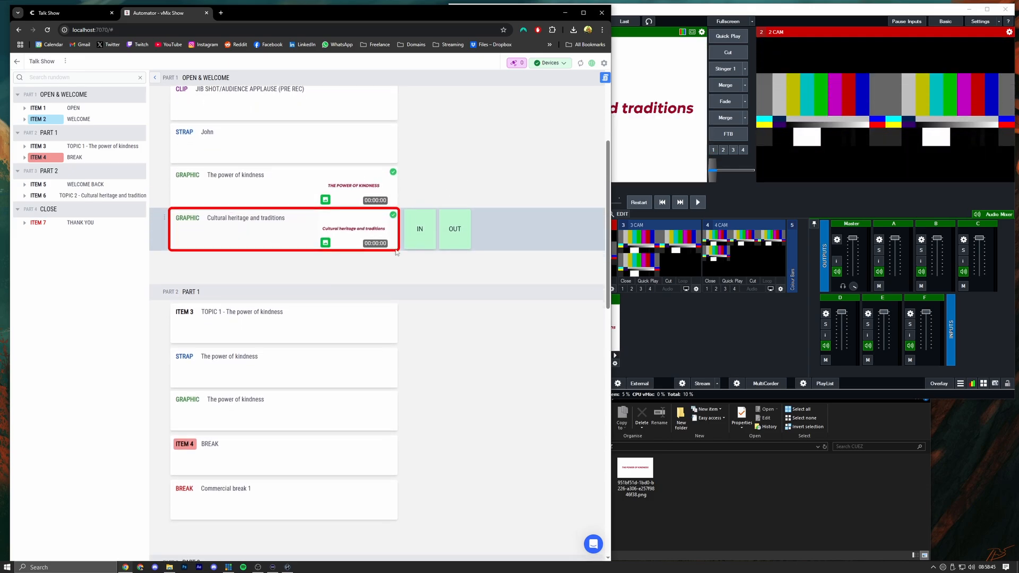
# Take the Cultural heritage graphic on and off air, and rearrange the browser over vMix.
pyautogui.click(426, 213)
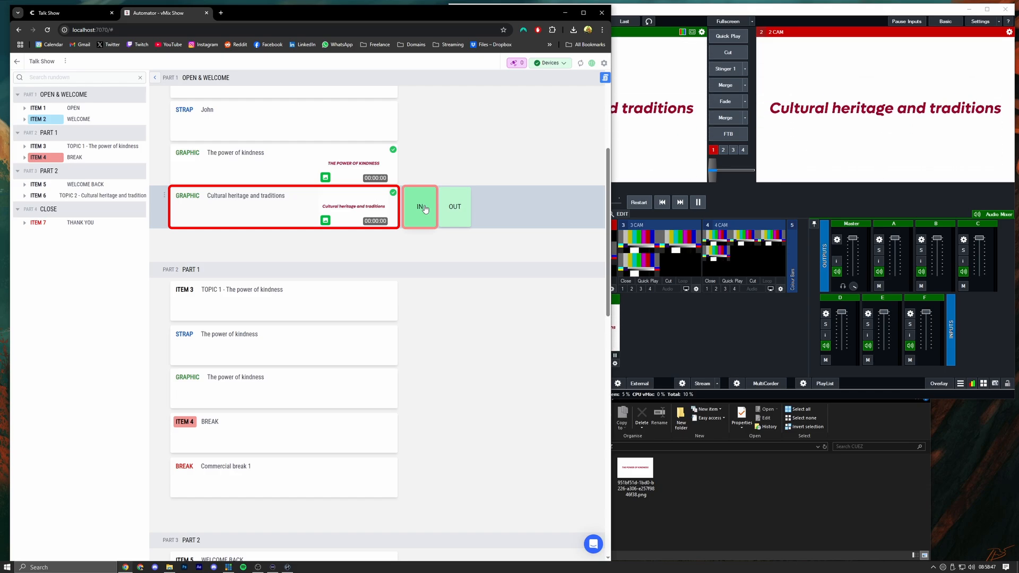
pyautogui.click(463, 217)
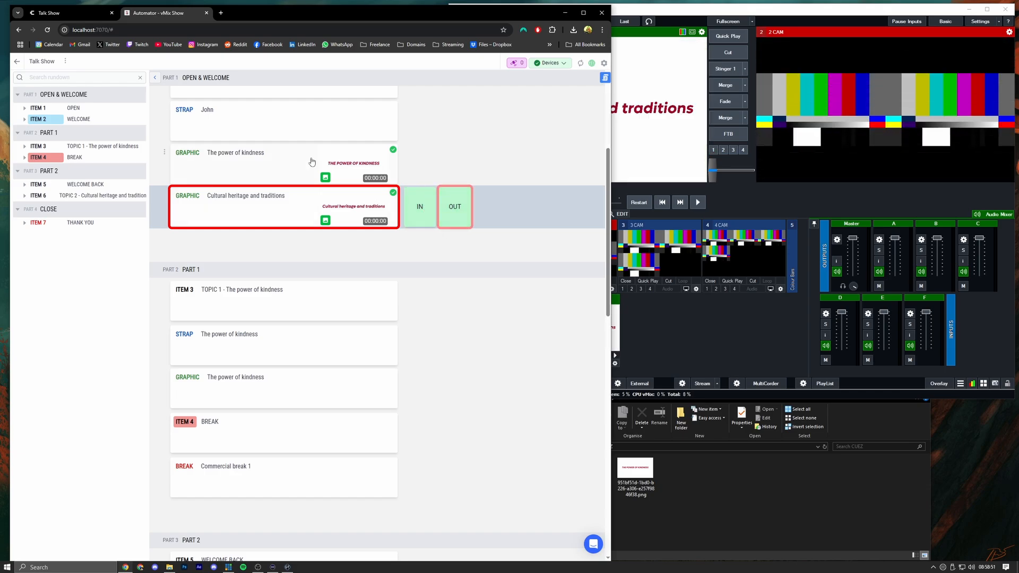
pyautogui.scroll(4, 254, 166)
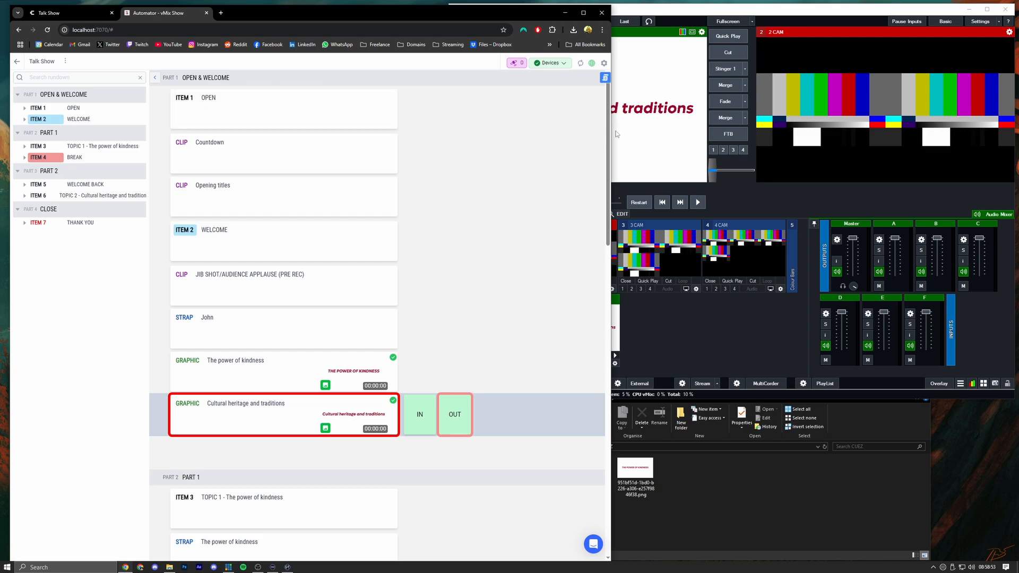
pyautogui.moveTo(506, 14); pyautogui.dragTo(519, 11)
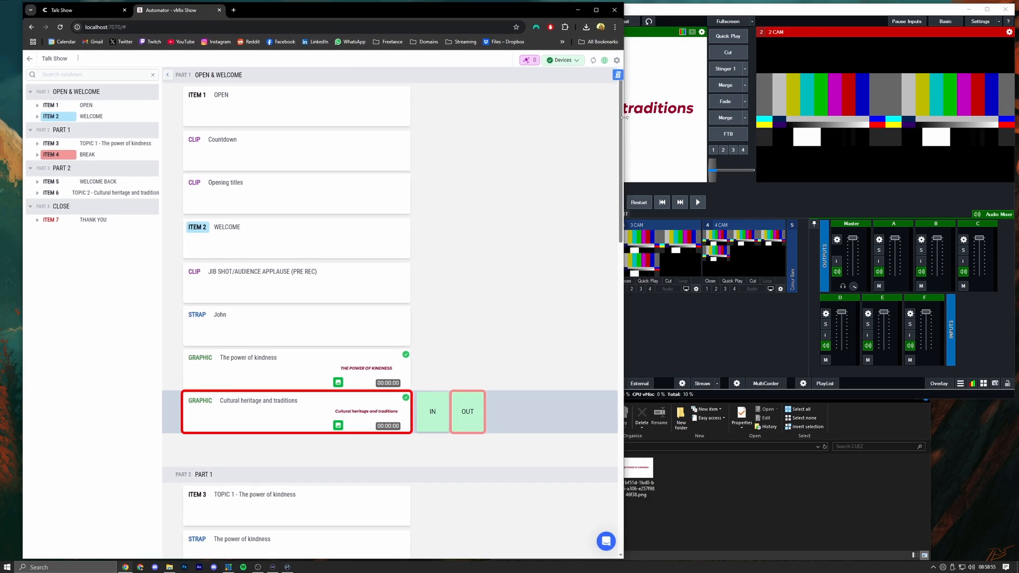
pyautogui.moveTo(625, 117); pyautogui.dragTo(717, 117)
pyautogui.moveTo(534, 17); pyautogui.dragTo(522, 18)
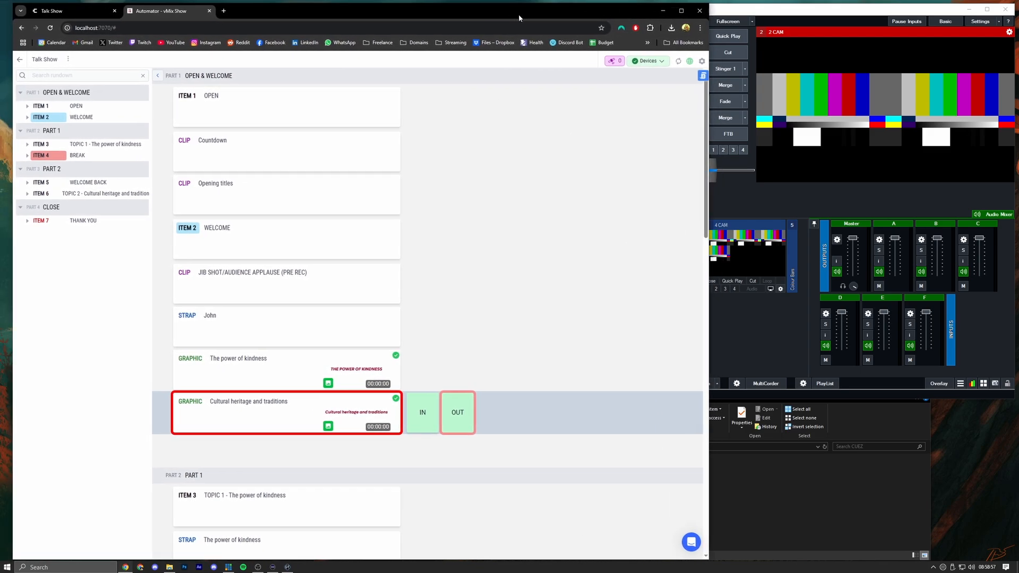
# Replay the heritage graphic on and off air, then put Power of kindness on air.
pyautogui.click(50, 12)
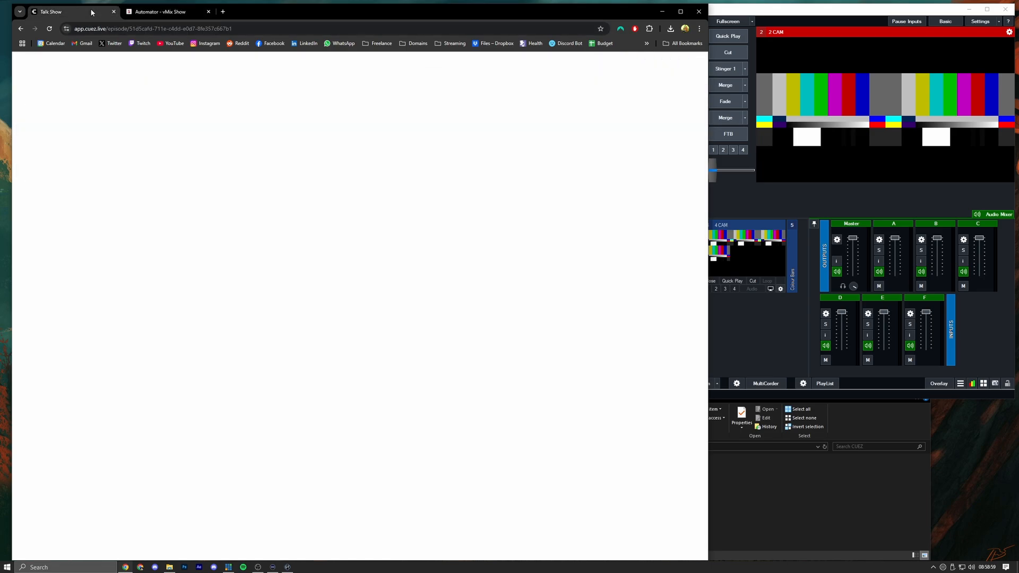
pyautogui.scroll(3, 258, 189)
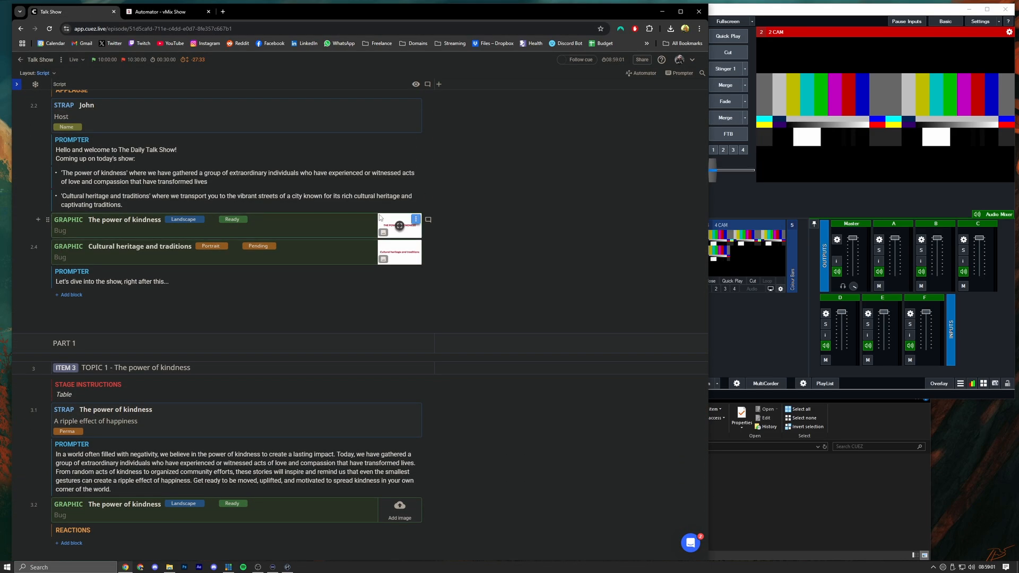
pyautogui.click(155, 11)
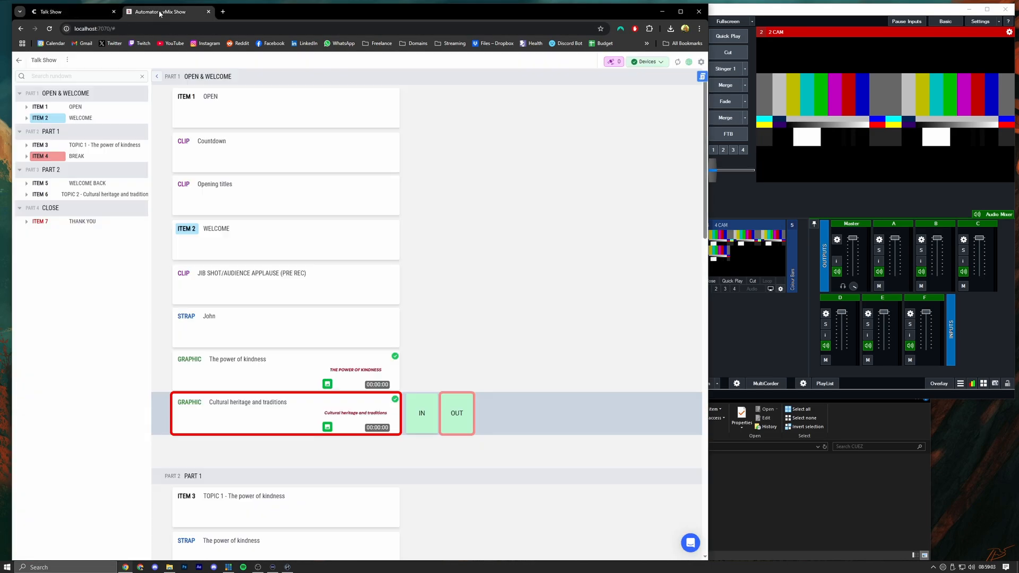
pyautogui.click(765, 329)
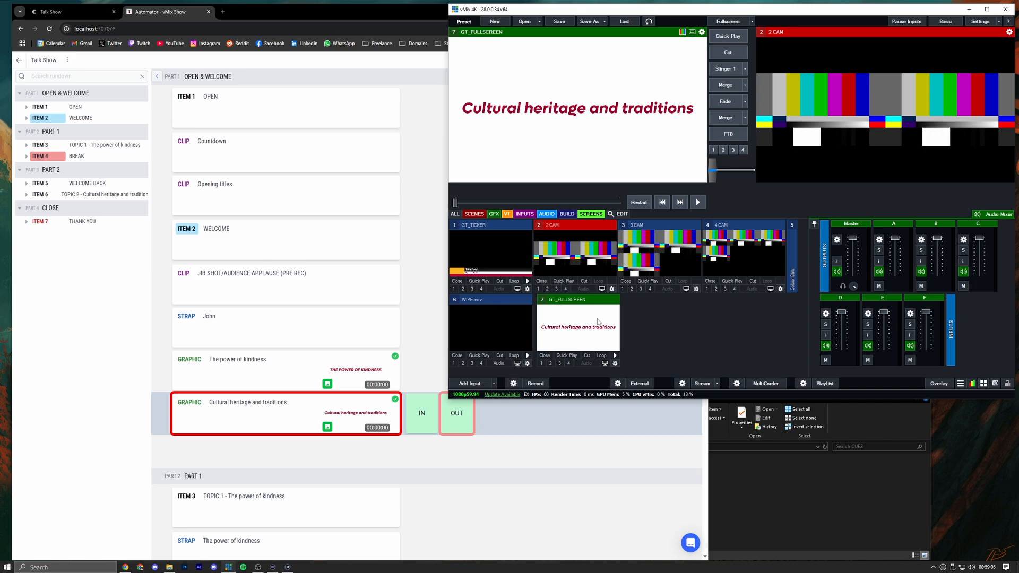
pyautogui.click(422, 413)
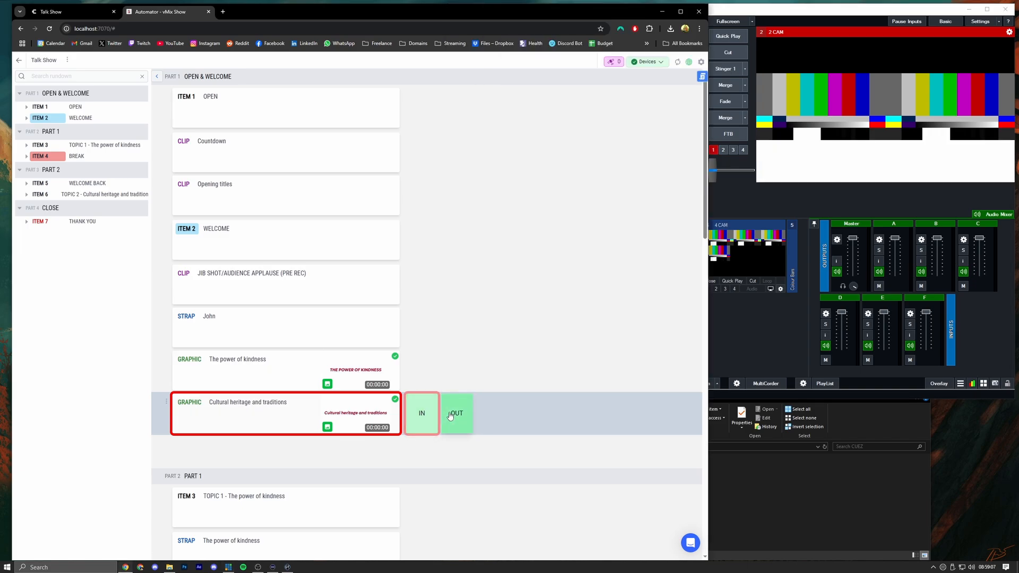
pyautogui.click(271, 376)
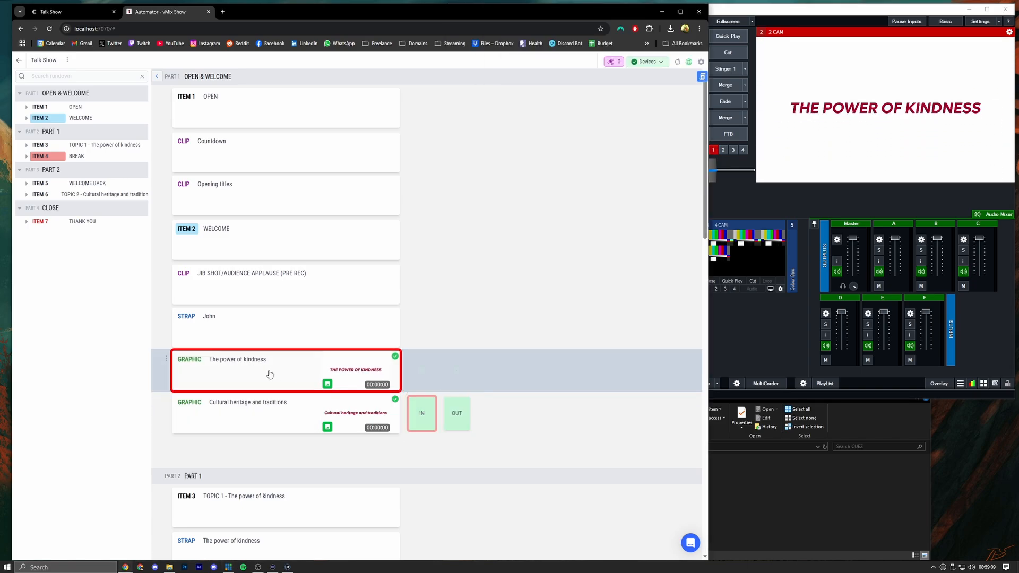
pyautogui.click(286, 408)
pyautogui.click(272, 301)
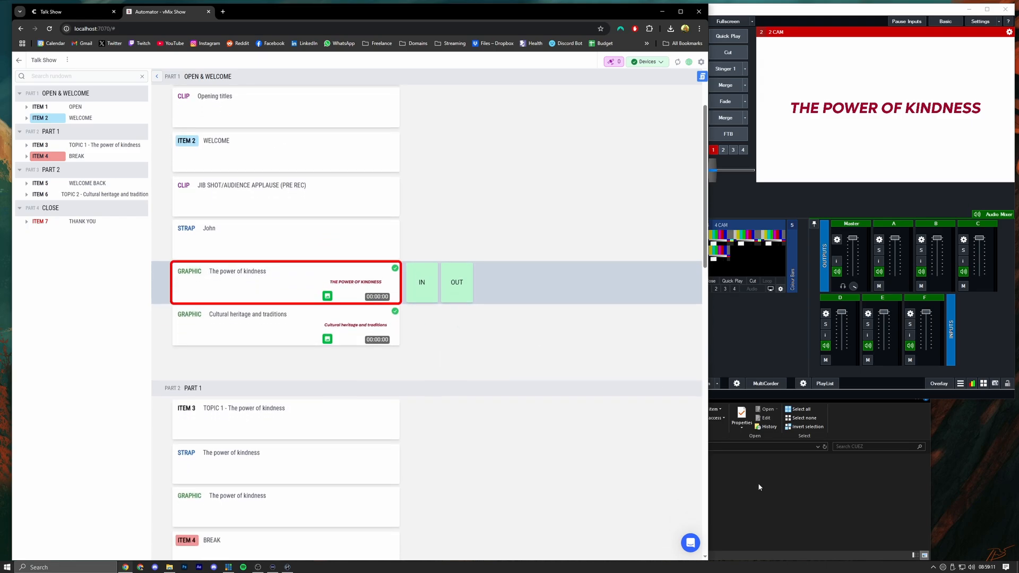
pyautogui.click(758, 483)
# Take the Power of kindness graphic off air, check vMix, and switch to the Talk Show script.
pyautogui.click(58, 11)
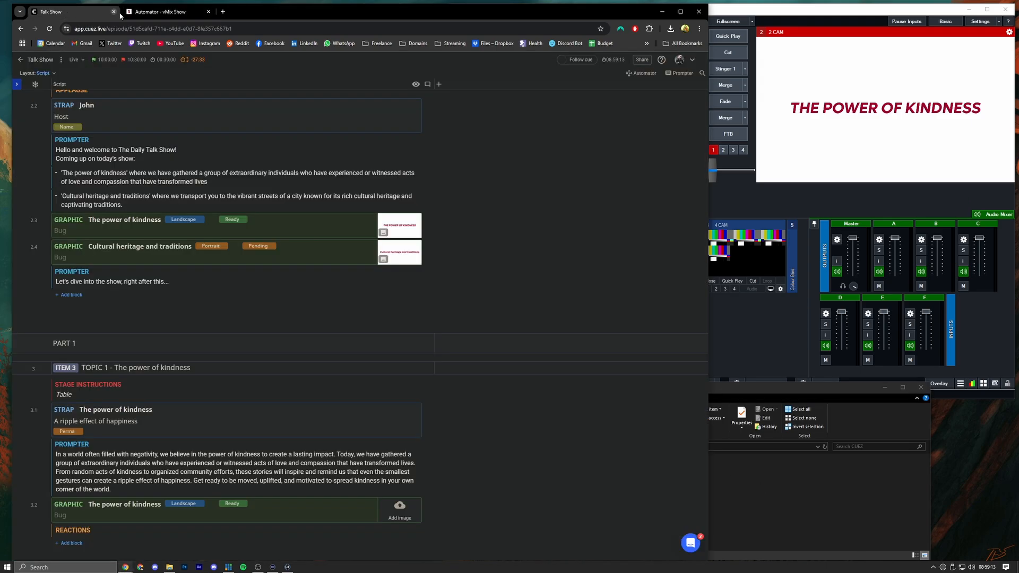
pyautogui.click(145, 14)
pyautogui.click(453, 204)
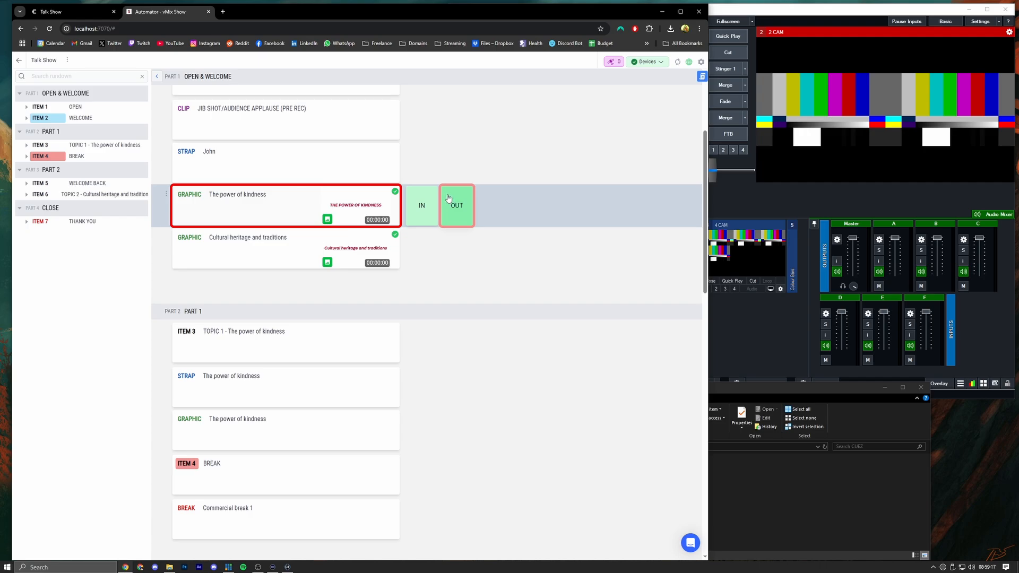
pyautogui.click(768, 327)
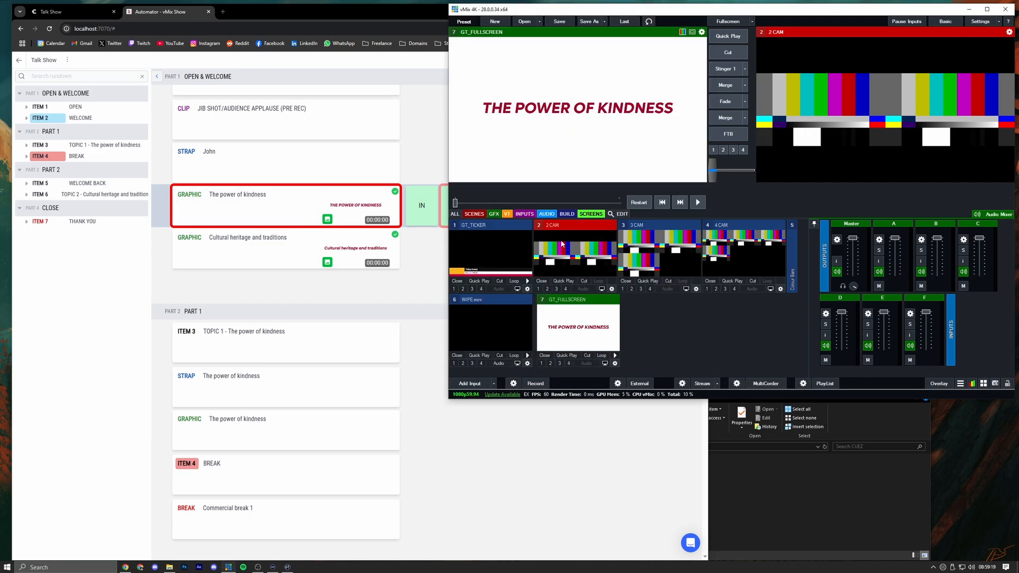
pyautogui.click(423, 256)
pyautogui.click(64, 13)
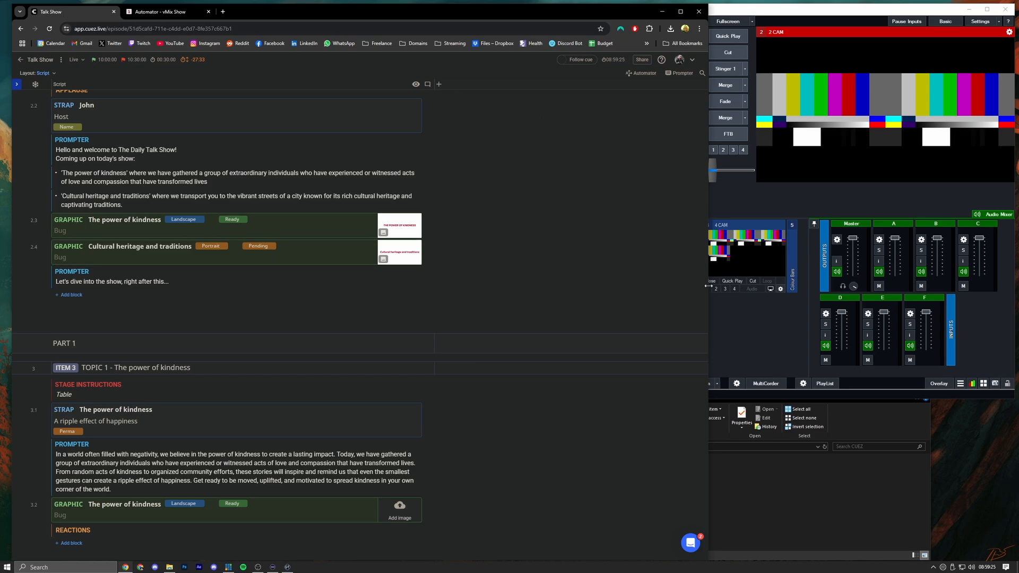
# Switch to Rundown and script layout and create a CAMERA cue block configuration.
pyautogui.moveTo(708, 286); pyautogui.dragTo(786, 276)
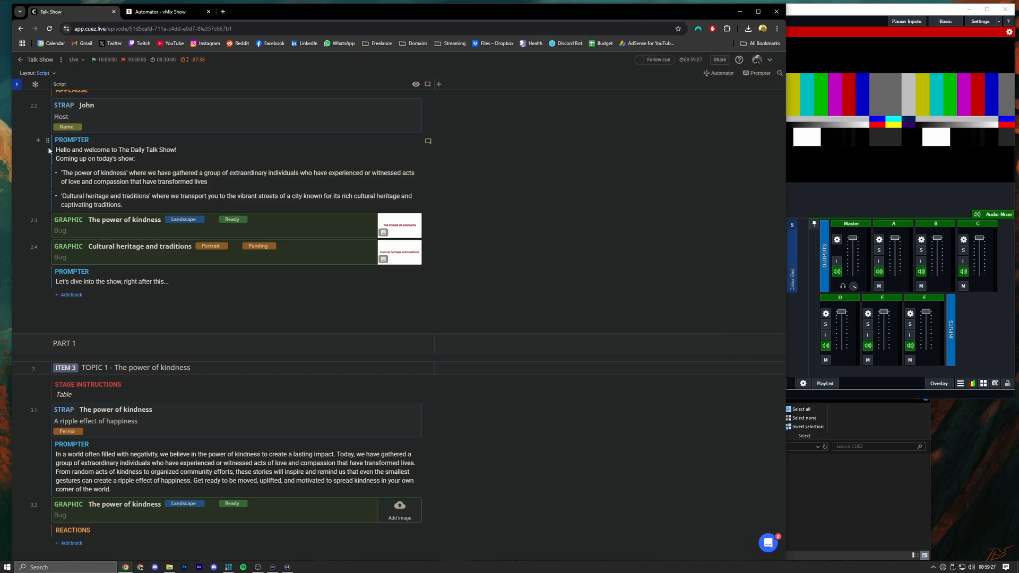
pyautogui.click(19, 85)
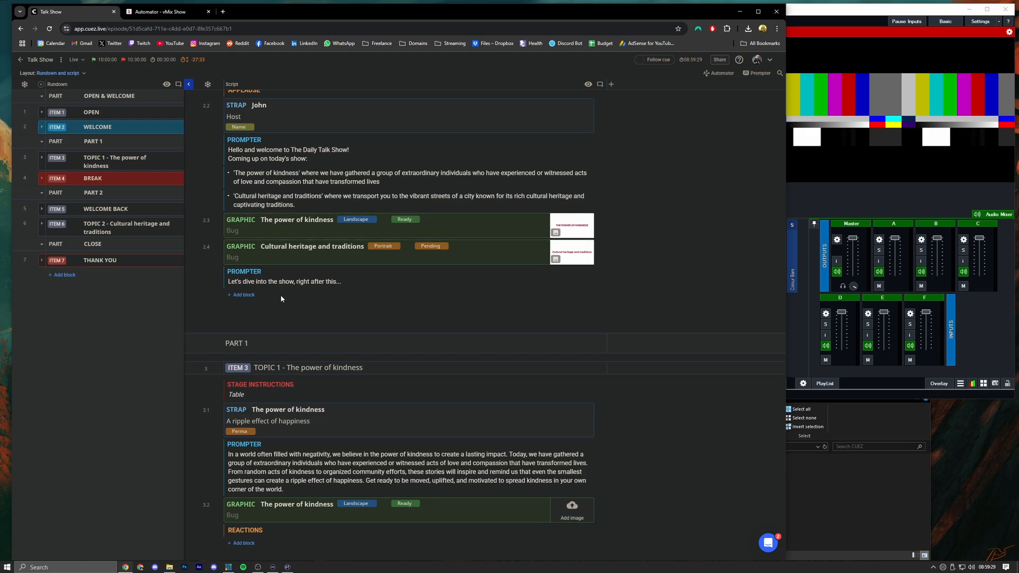
pyautogui.click(250, 297)
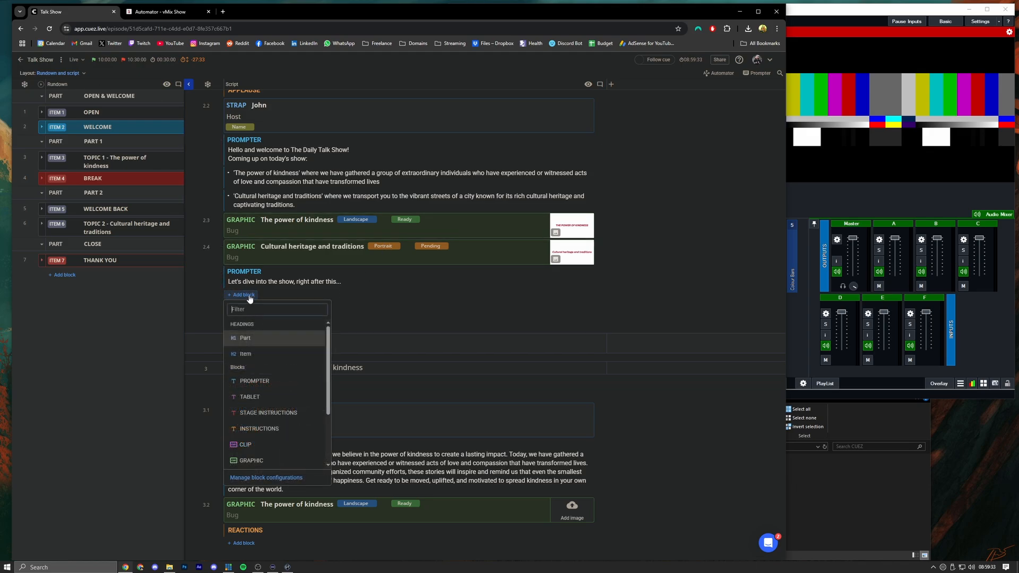
pyautogui.scroll(-3, 273, 424)
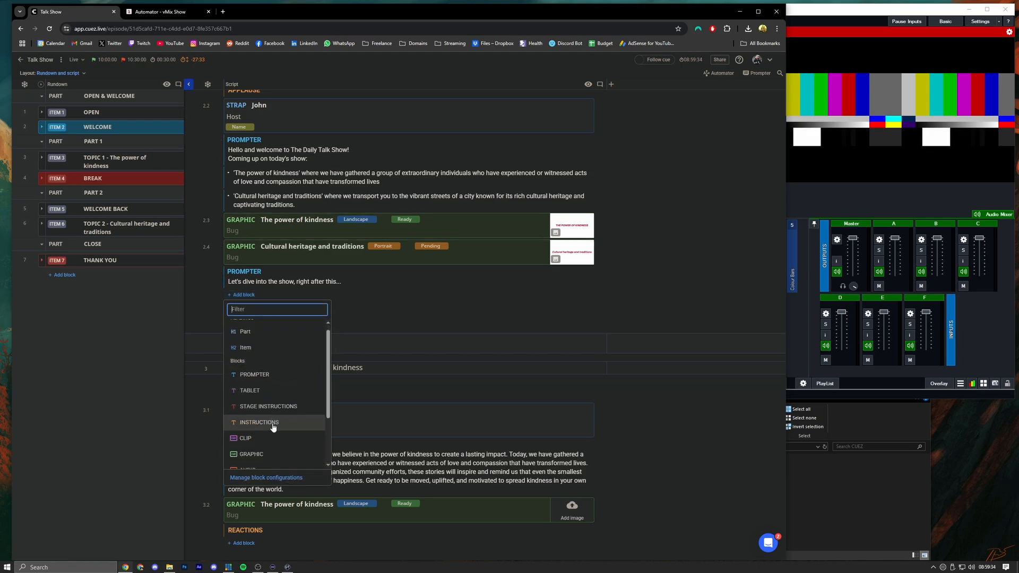
pyautogui.click(272, 478)
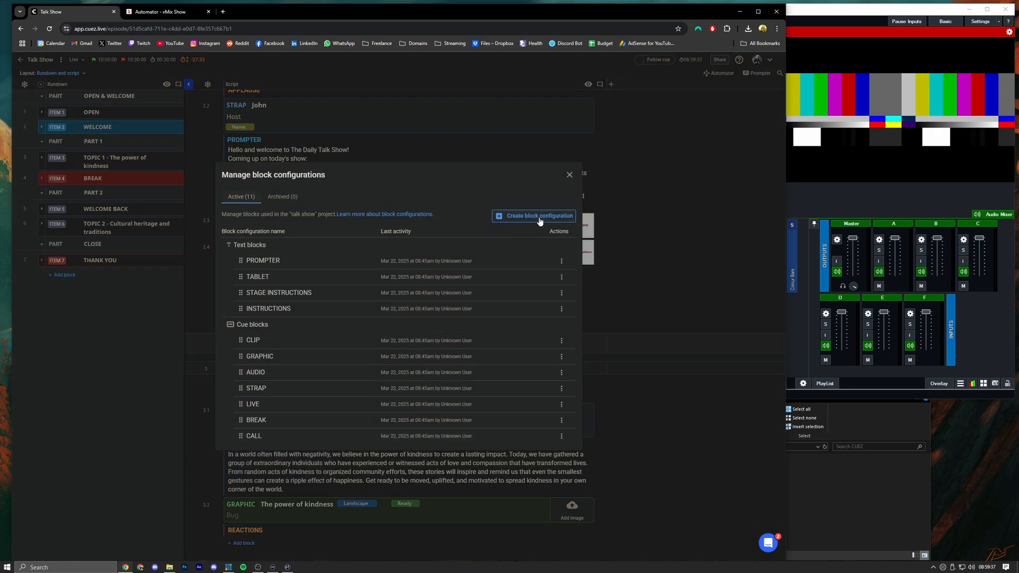
pyautogui.click(539, 216)
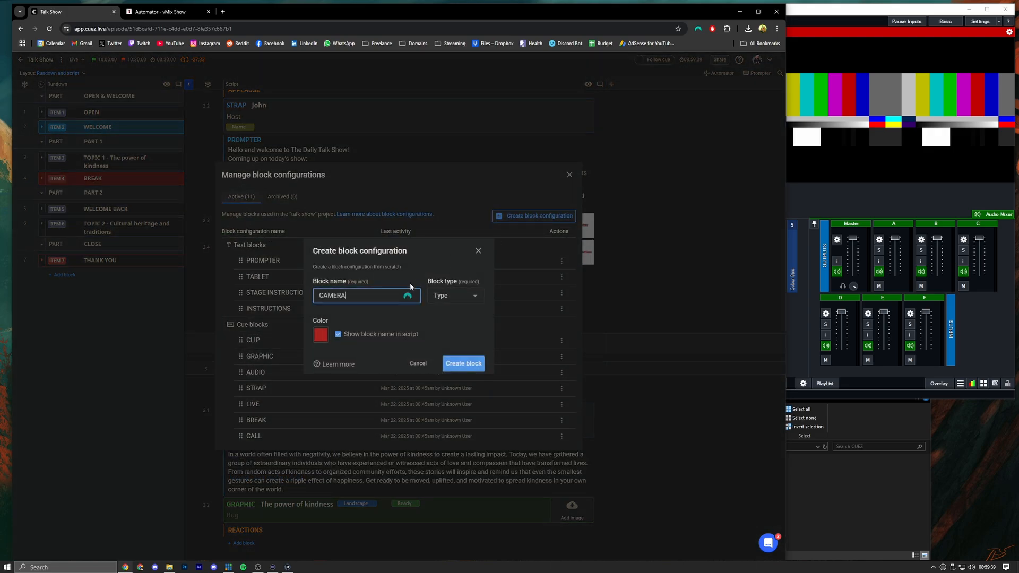
pyautogui.click(460, 296)
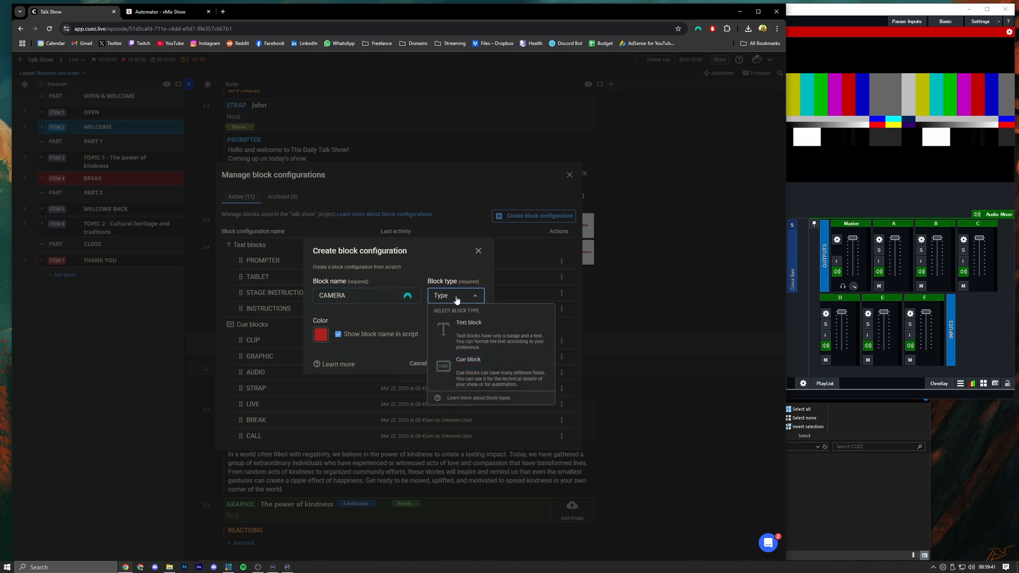
pyautogui.click(480, 366)
pyautogui.click(461, 366)
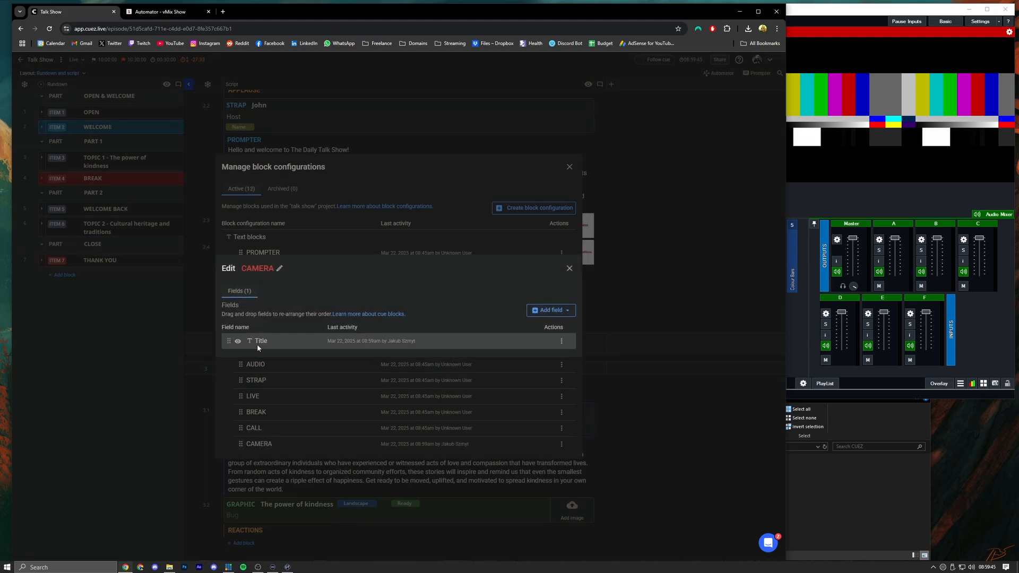
# Add a label field named LAYOUT with a first option 2 CAM.
pyautogui.click(561, 313)
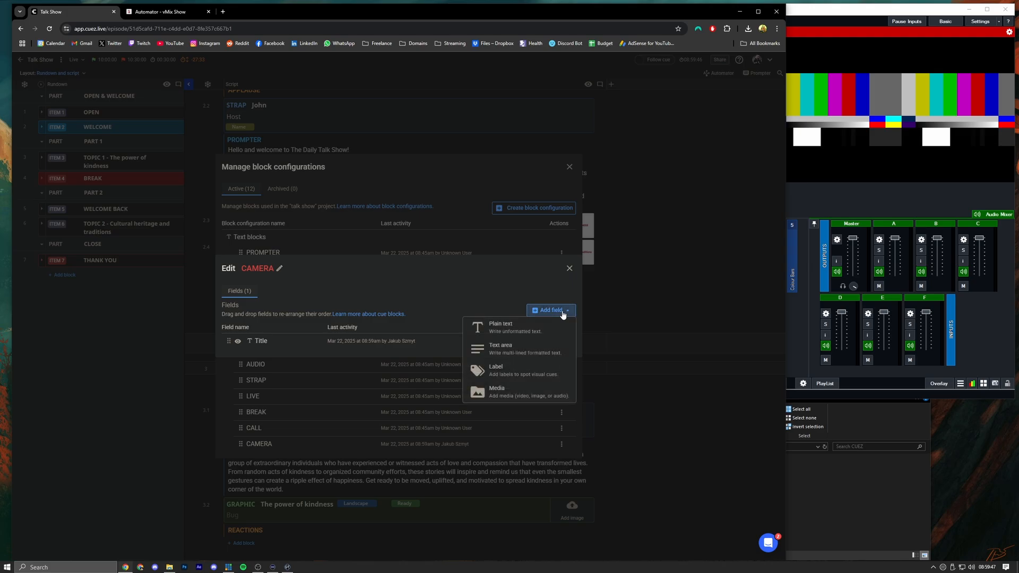
pyautogui.click(515, 371)
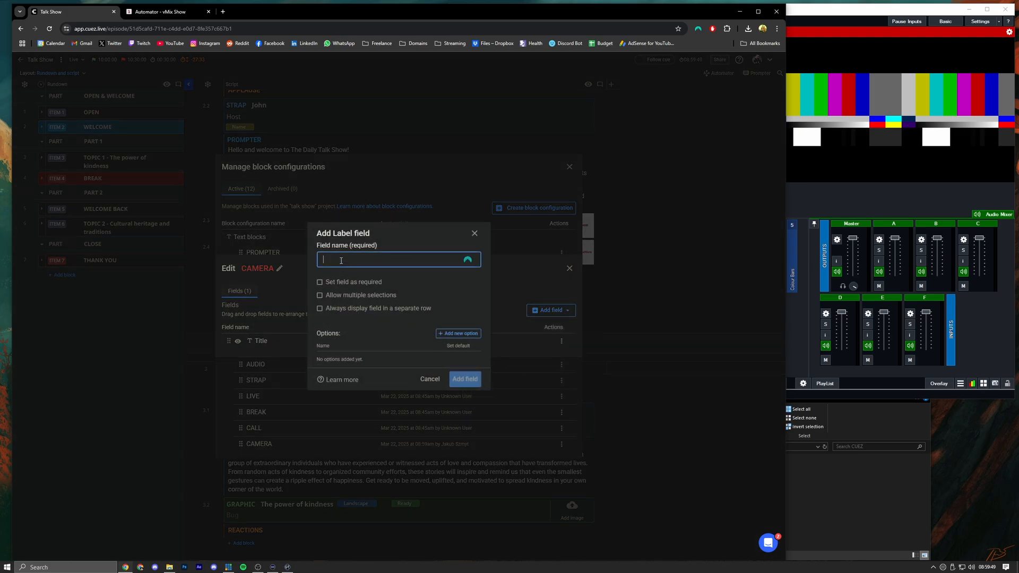
pyautogui.write('LAY')
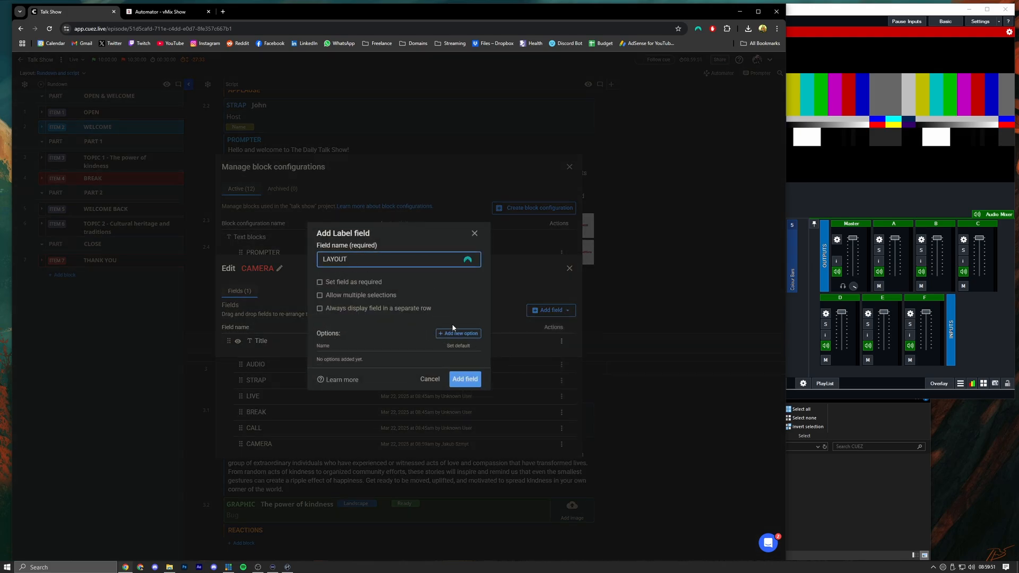
pyautogui.write('OUT')
pyautogui.click(456, 334)
pyautogui.write('2 CAM')
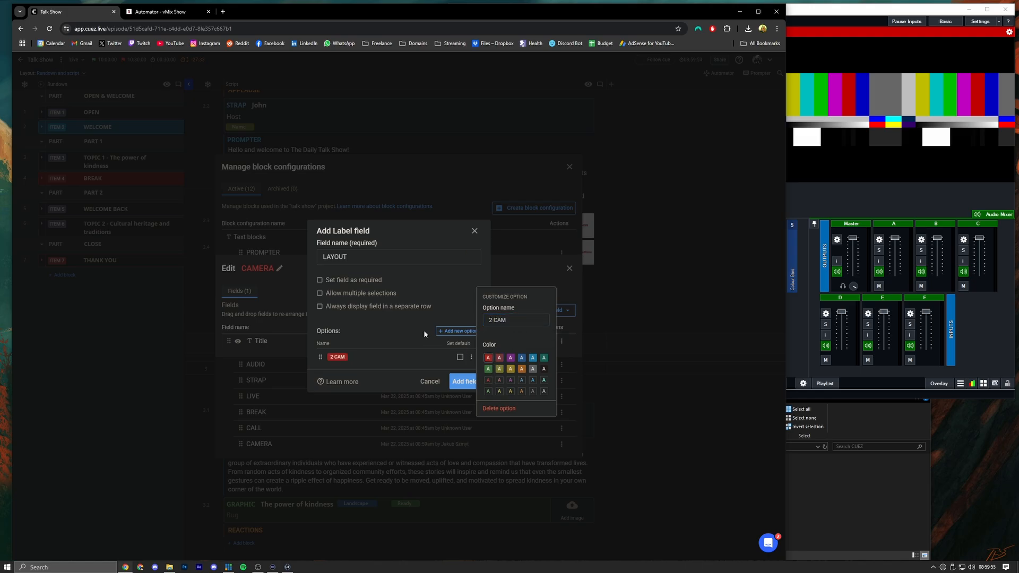
# Add options 3 CAM in blue and 4 CAM in teal, then add the field.
pyautogui.click(456, 330)
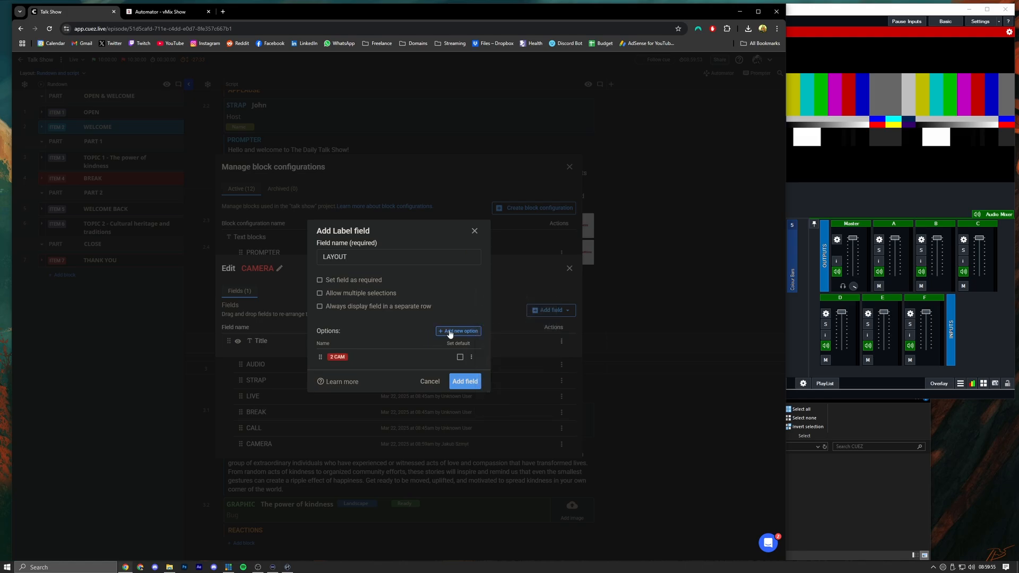
pyautogui.hotkey('ctrl', 'a')
pyautogui.write('3 CAM')
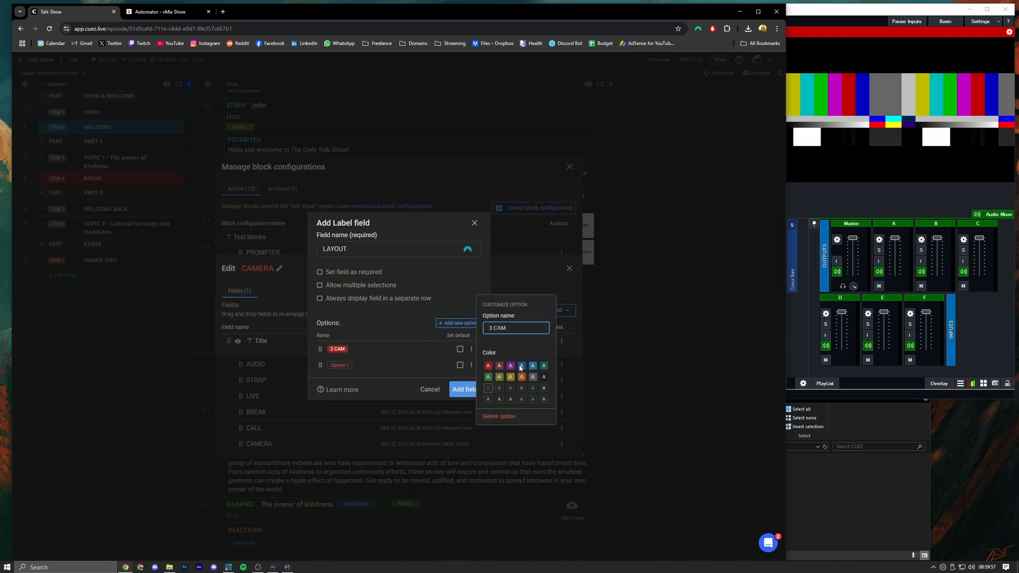
pyautogui.click(521, 368)
pyautogui.click(456, 322)
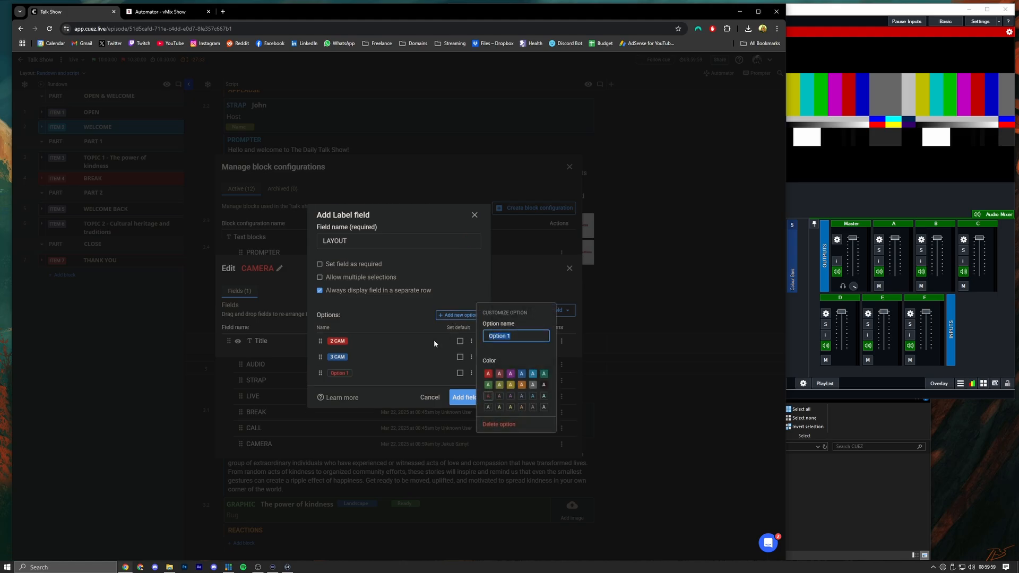
pyautogui.write('4 CAM')
pyautogui.click(544, 374)
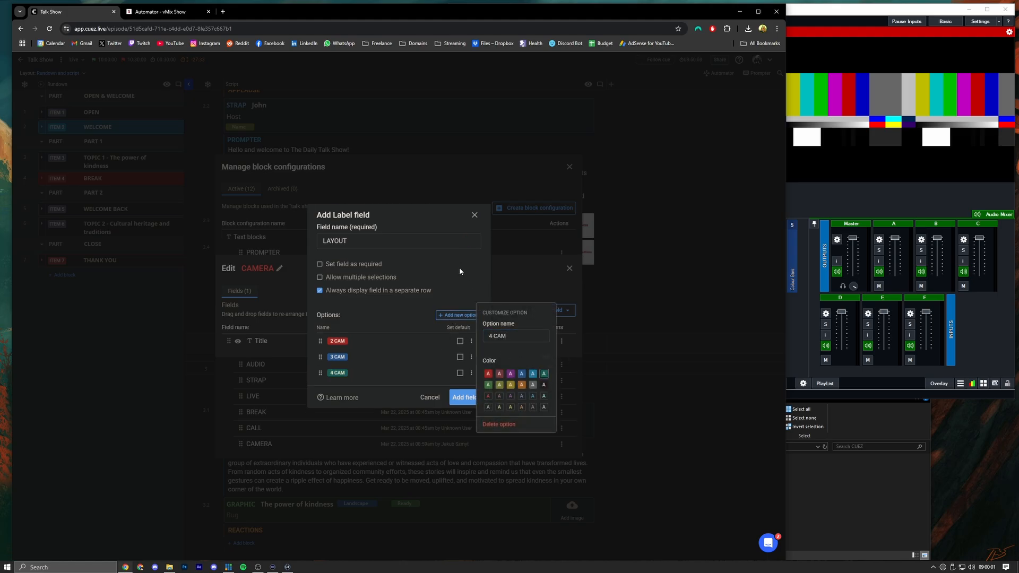
pyautogui.click(466, 397)
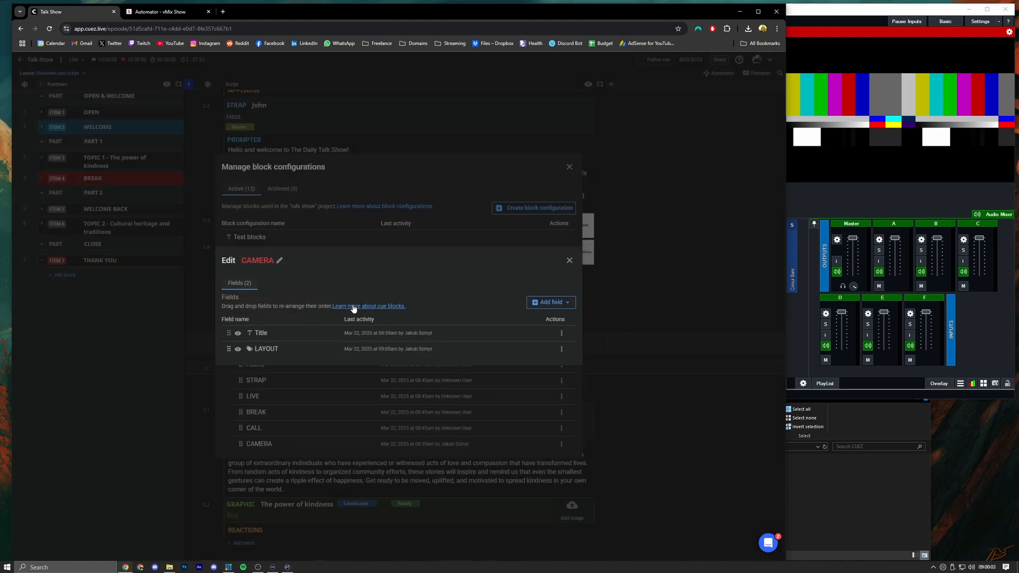
# Insert a CAMERA block after the prompter titled 2 CAM with layout 2 CAM.
pyautogui.click(569, 261)
pyautogui.click(569, 168)
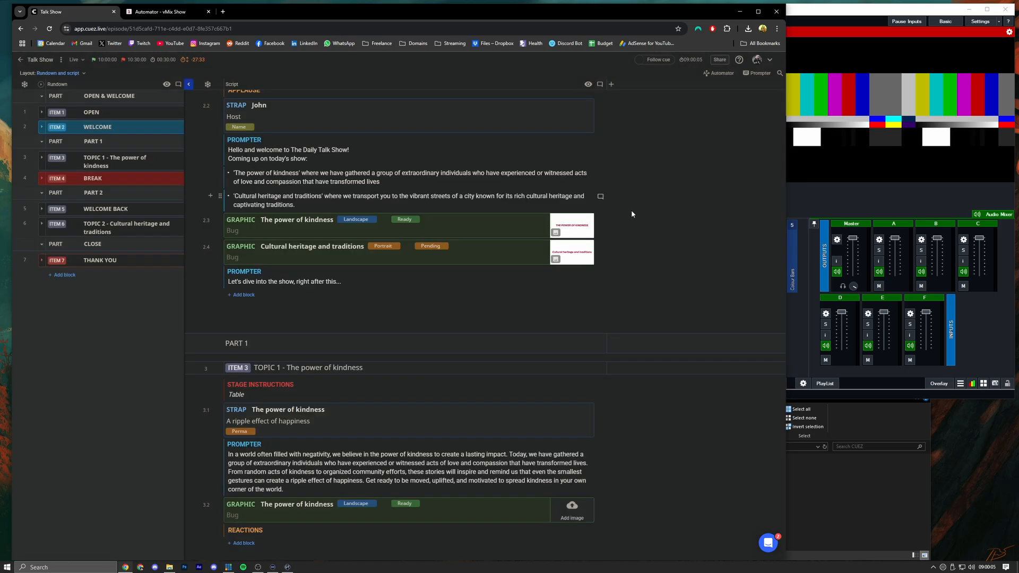
pyautogui.click(243, 295)
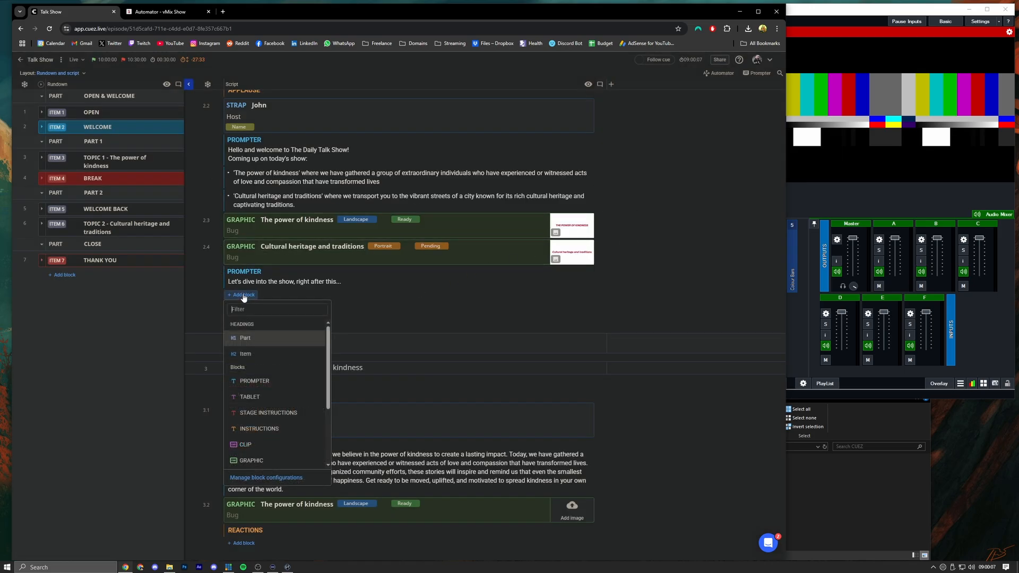
pyautogui.click(274, 365)
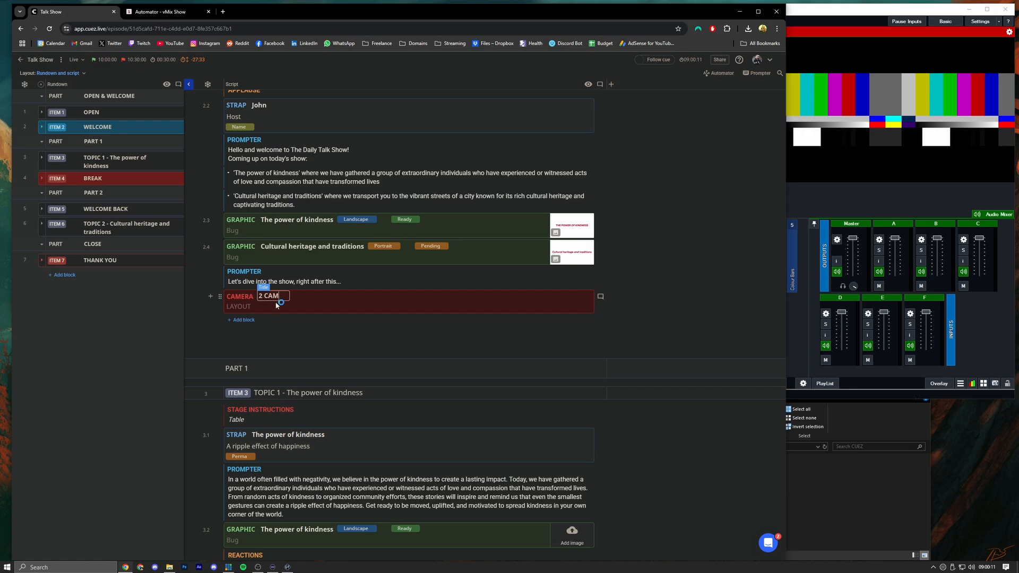
pyautogui.write('2 CAM')
pyautogui.click(236, 307)
pyautogui.click(250, 335)
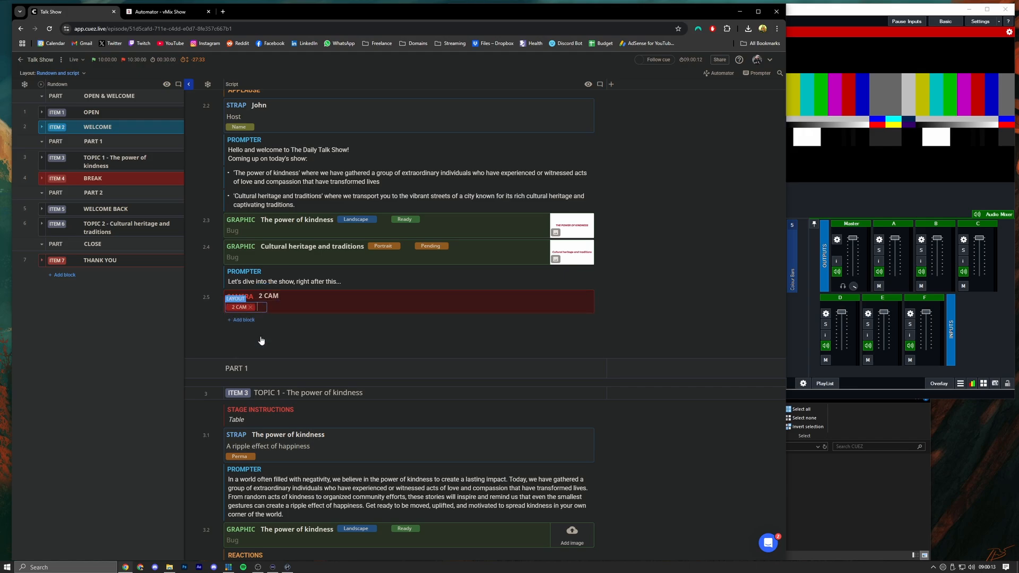
# Duplicate the 2 CAM block twice to make three CAMERA blocks.
pyautogui.click(218, 299)
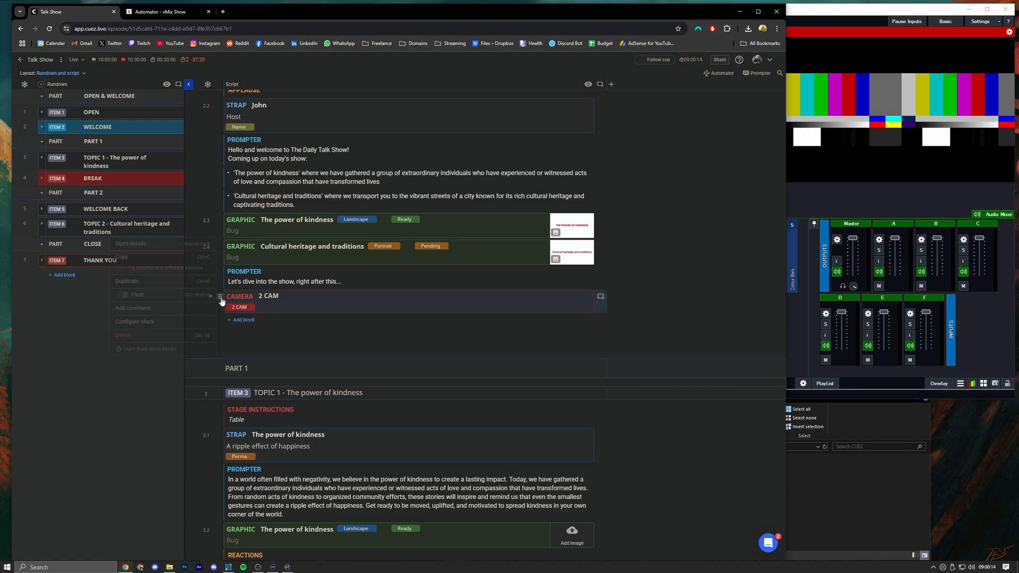
pyautogui.click(141, 284)
pyautogui.moveTo(221, 326); pyautogui.dragTo(220, 330)
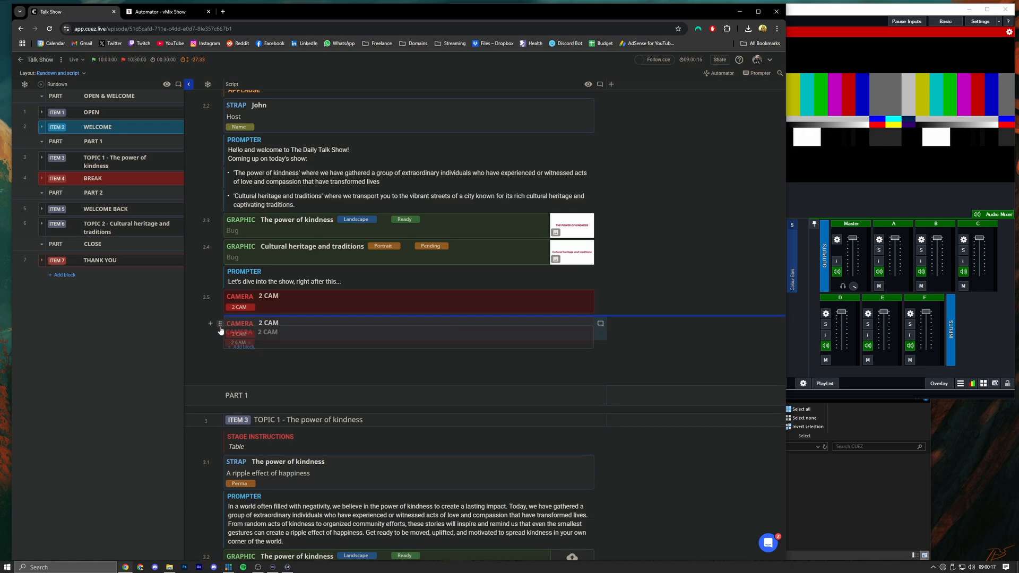
pyautogui.click(220, 325)
pyautogui.click(151, 307)
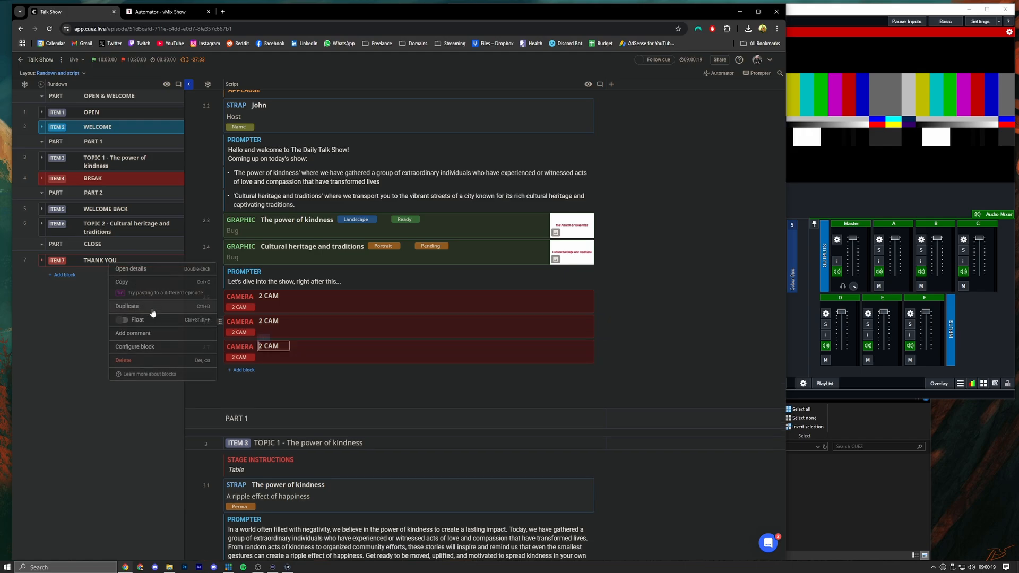
# Retitle the copies 3 CAM and 4 CAM and set their matching layouts.
pyautogui.click(241, 331)
pyautogui.click(241, 369)
pyautogui.click(240, 357)
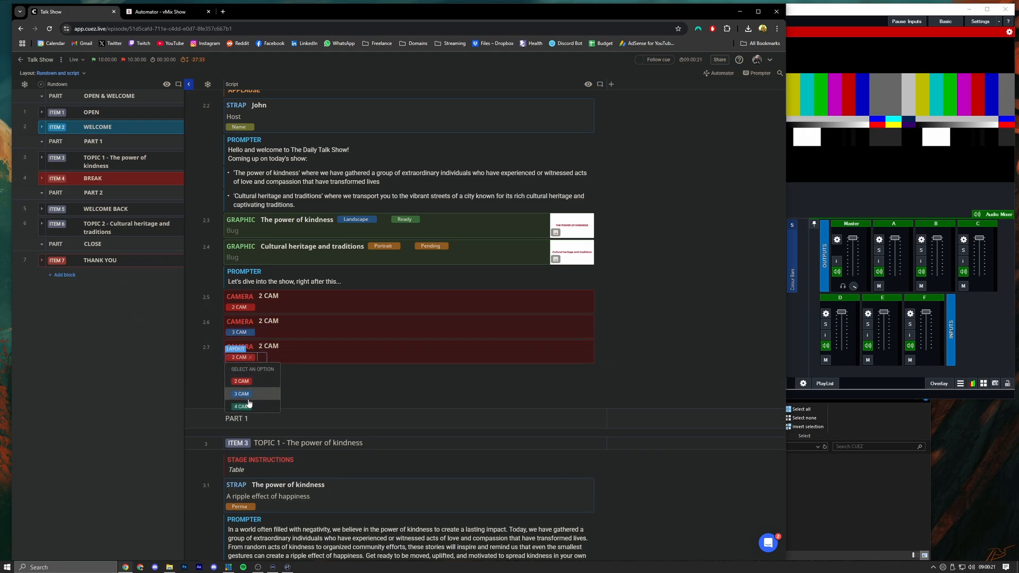
pyautogui.click(243, 395)
pyautogui.tripleClick(271, 347)
pyautogui.write('4')
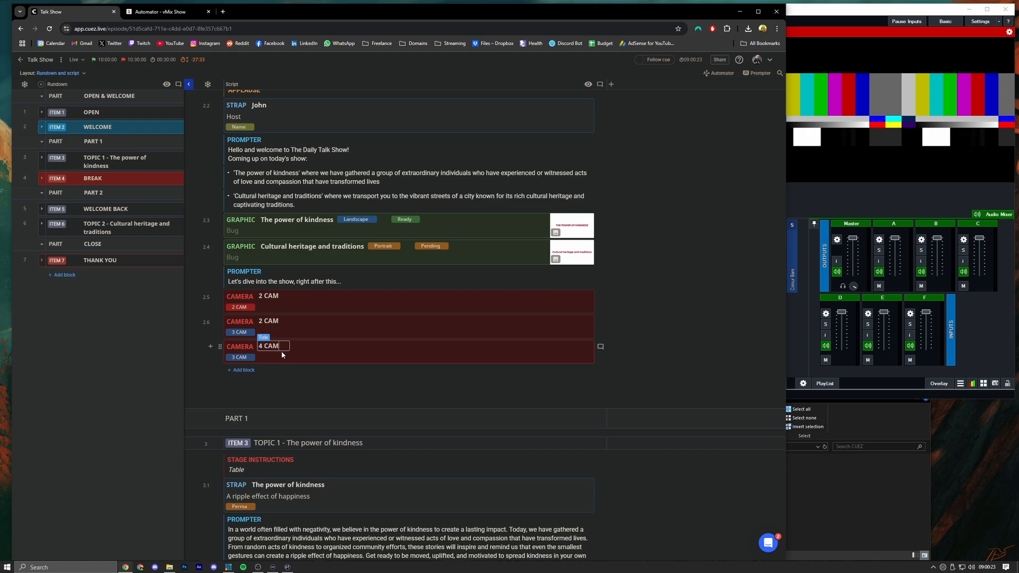
pyautogui.write(' CAM')
pyautogui.click(240, 357)
pyautogui.click(243, 407)
pyautogui.tripleClick(271, 321)
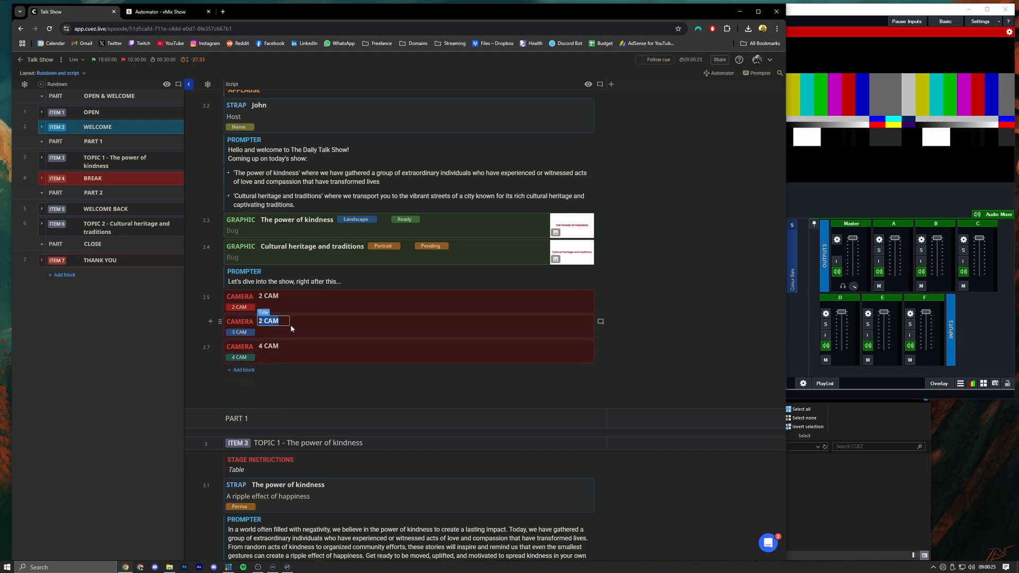
pyautogui.write('3 CAM')
# On the Automator page, open Triggers configuration and select the CAMERA block.
pyautogui.click(144, 16)
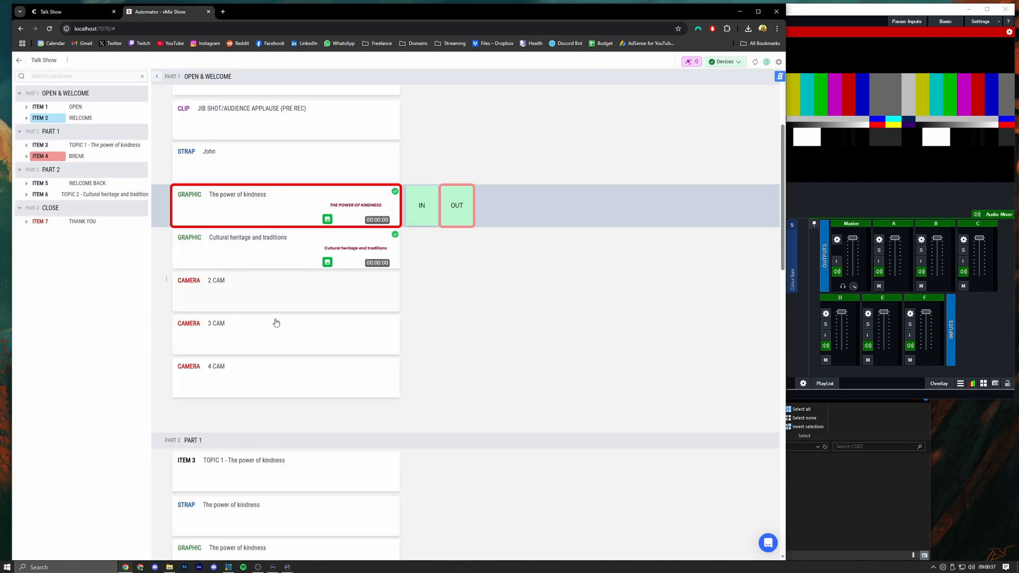
pyautogui.click(778, 62)
pyautogui.click(737, 138)
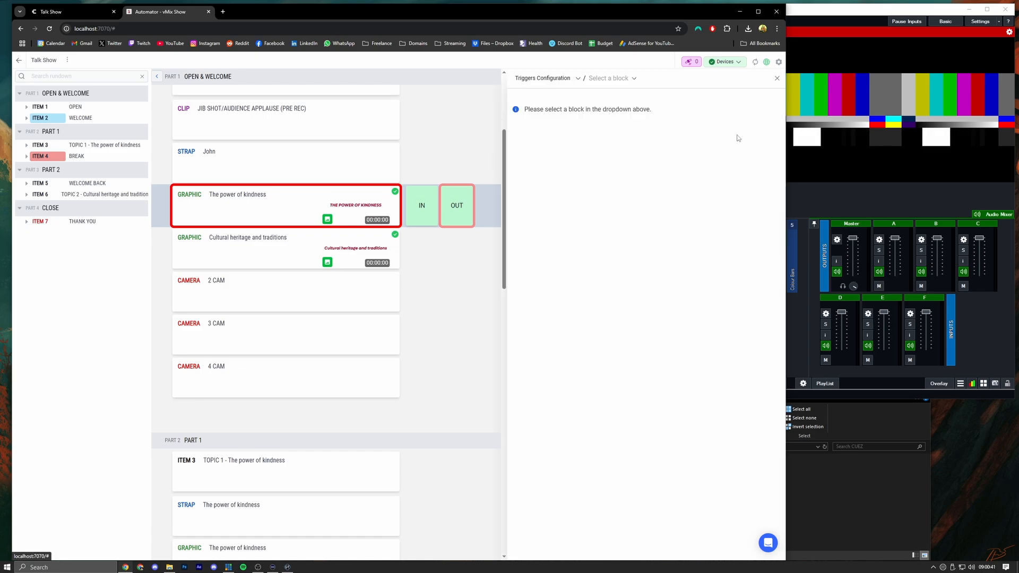
pyautogui.click(608, 80)
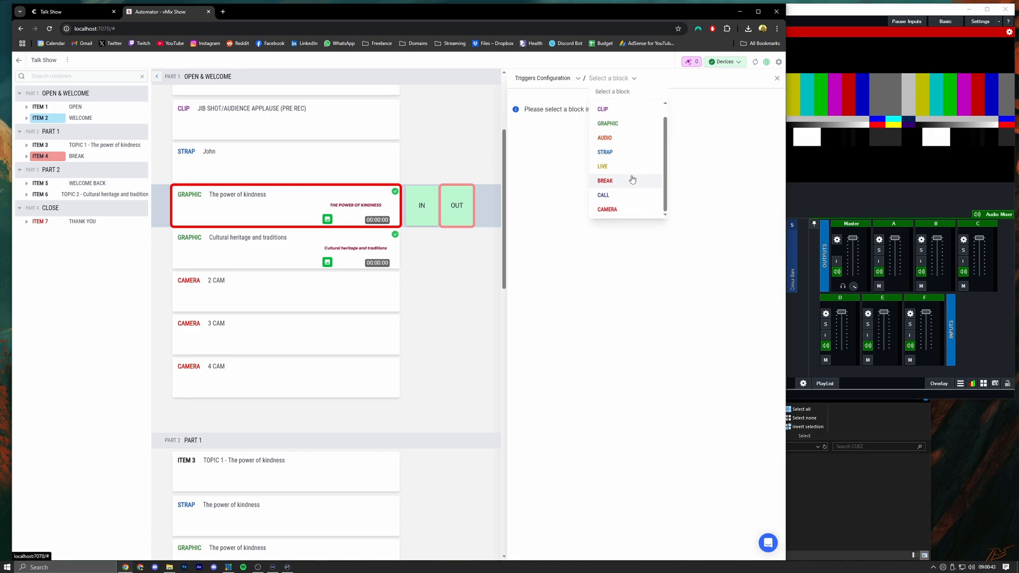
pyautogui.click(632, 213)
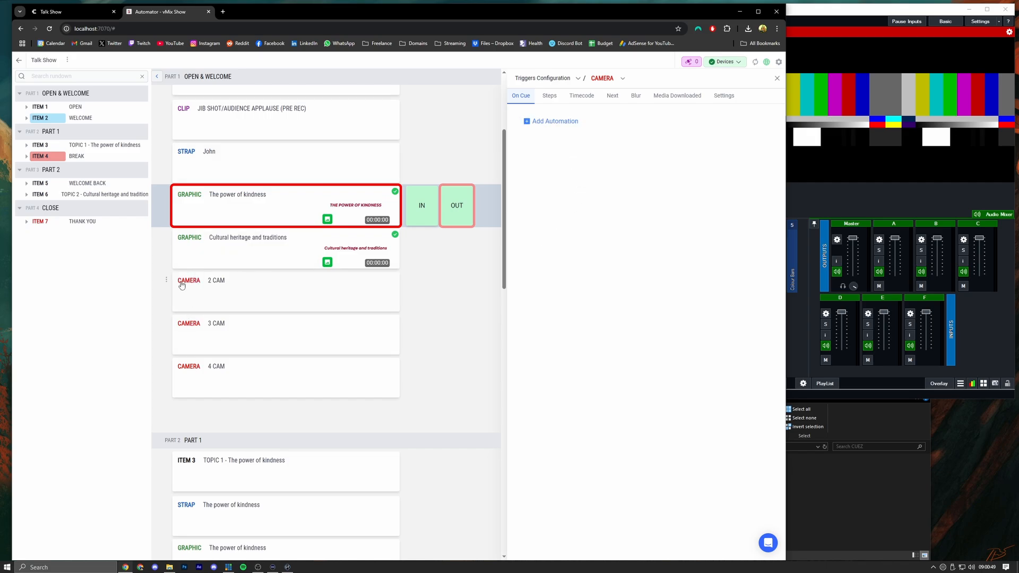
# Add a CAMERA automation that triggers only when LAYOUT is 2 CAM.
pyautogui.click(554, 121)
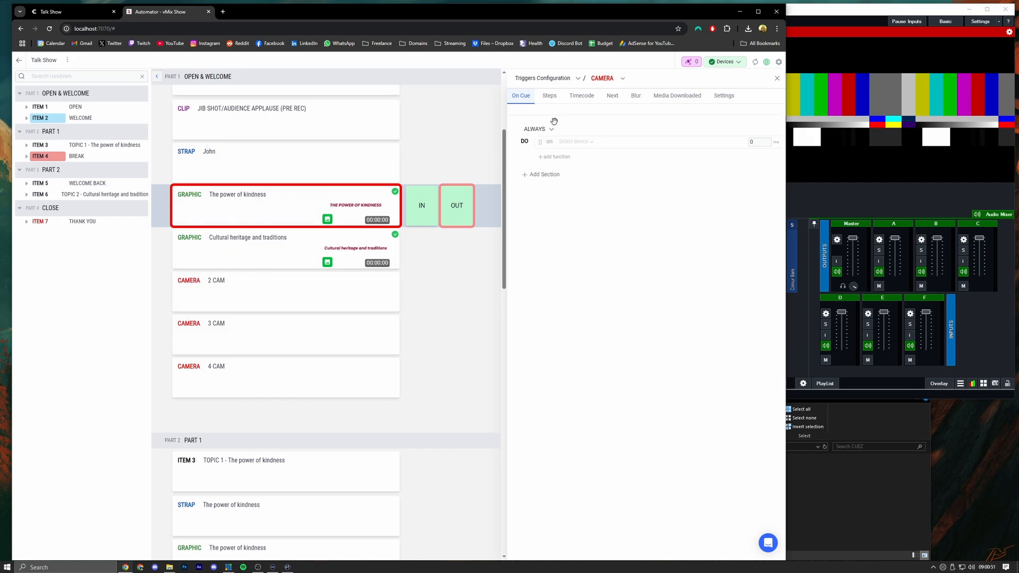
pyautogui.click(541, 130)
pyautogui.click(536, 167)
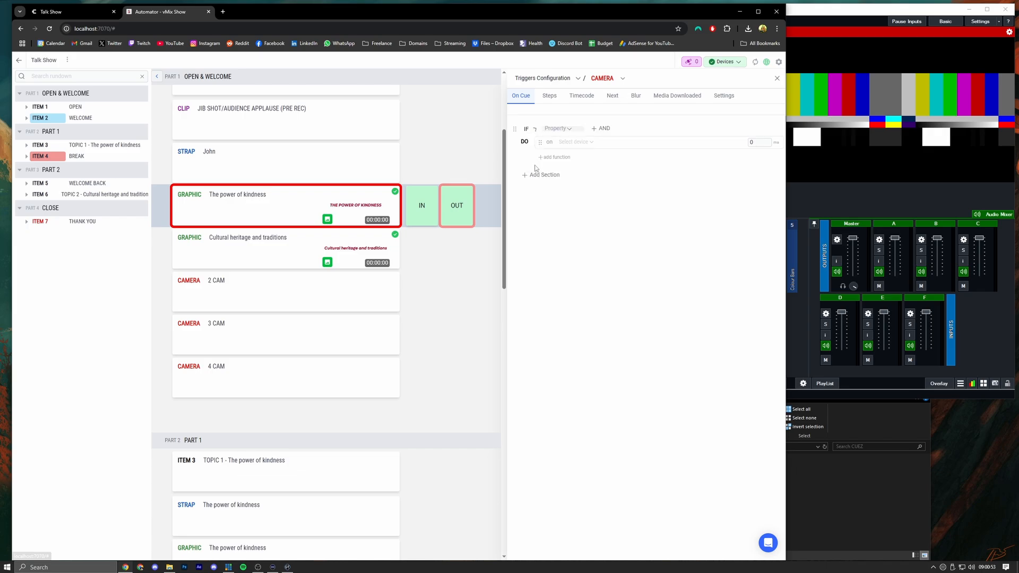
pyautogui.click(570, 130)
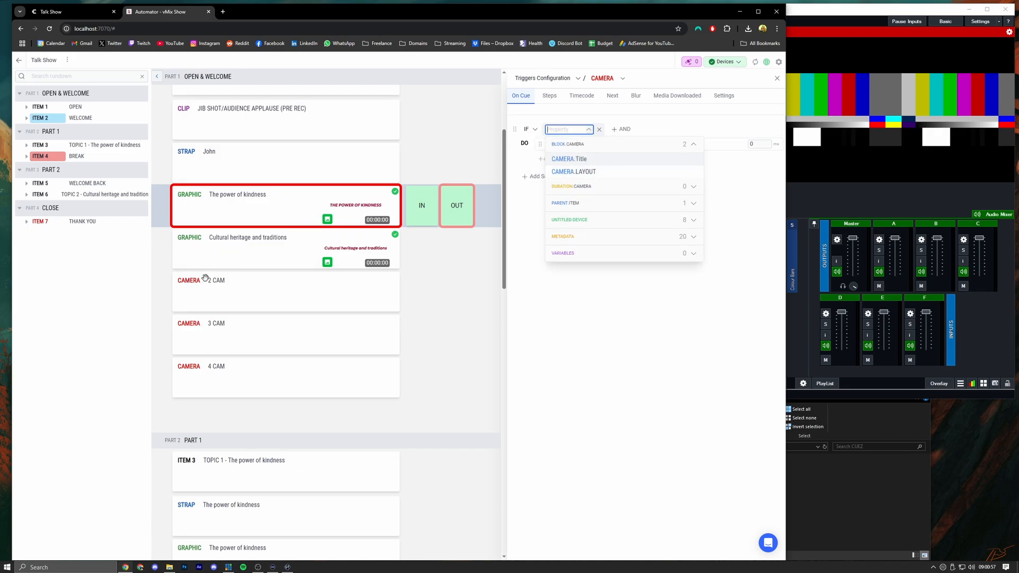
pyautogui.click(573, 171)
pyautogui.click(631, 130)
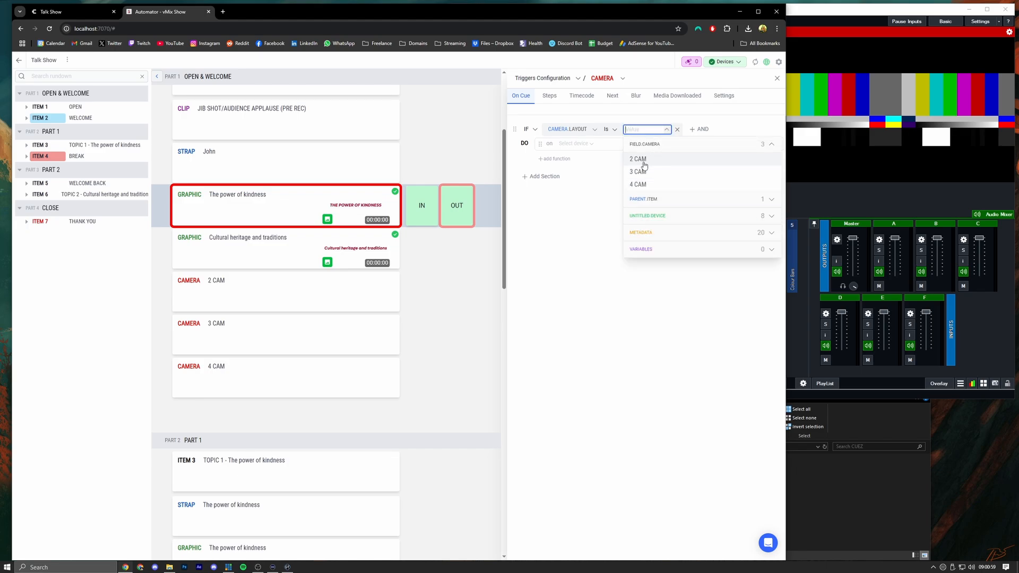
pyautogui.click(644, 165)
# Add a PreviewInput action on the Untitled device previewing input 002 2 CAM on PGM.
pyautogui.click(583, 144)
pyautogui.click(599, 161)
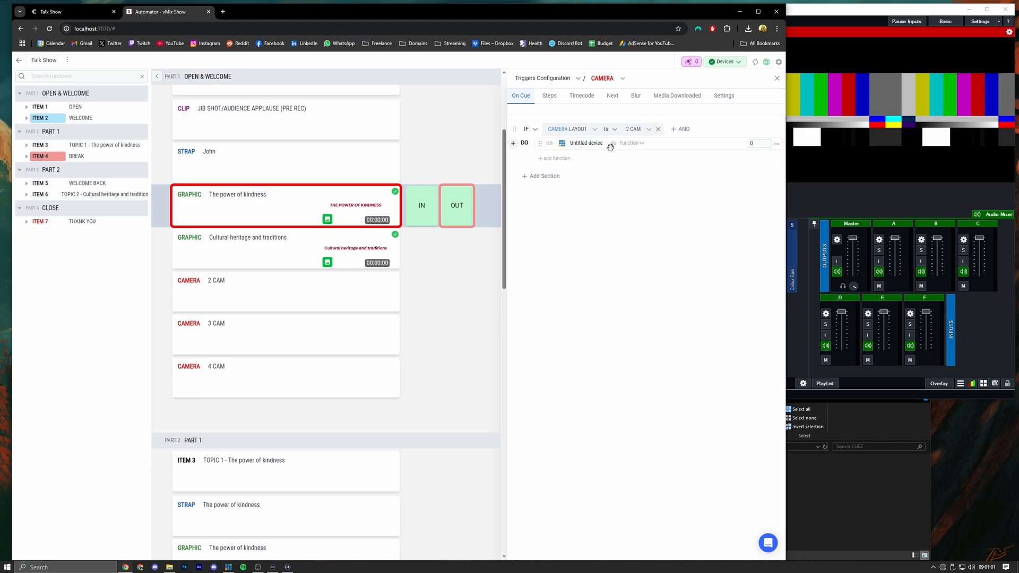
pyautogui.click(631, 143)
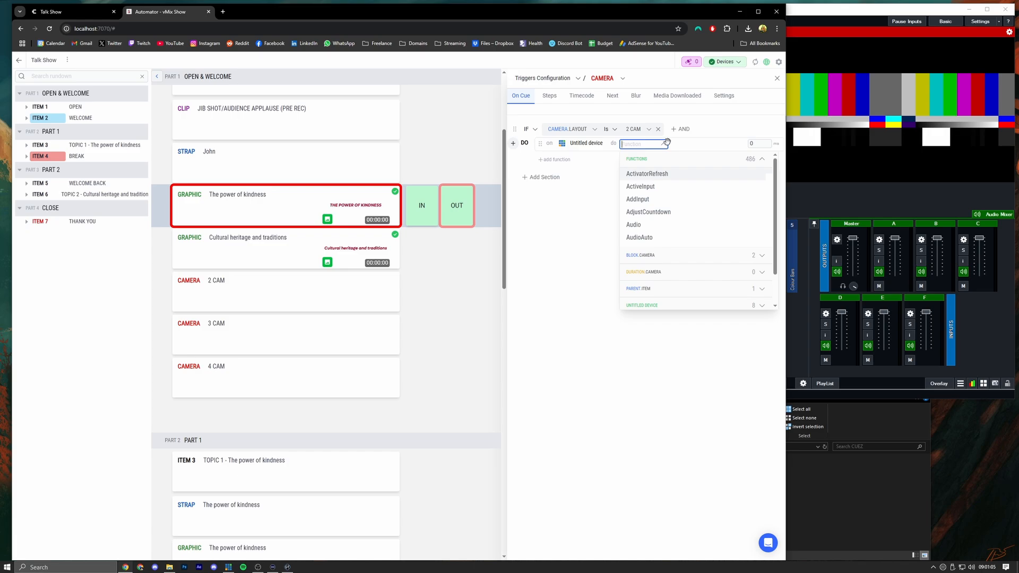
pyautogui.write('preview')
pyautogui.click(658, 225)
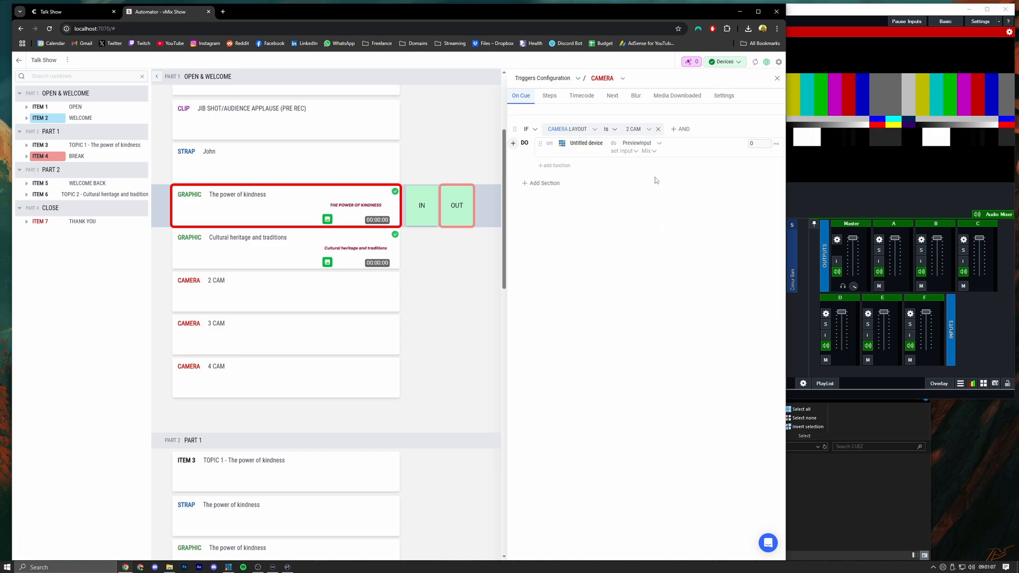
pyautogui.click(627, 150)
pyautogui.click(655, 207)
pyautogui.click(667, 152)
pyautogui.click(685, 197)
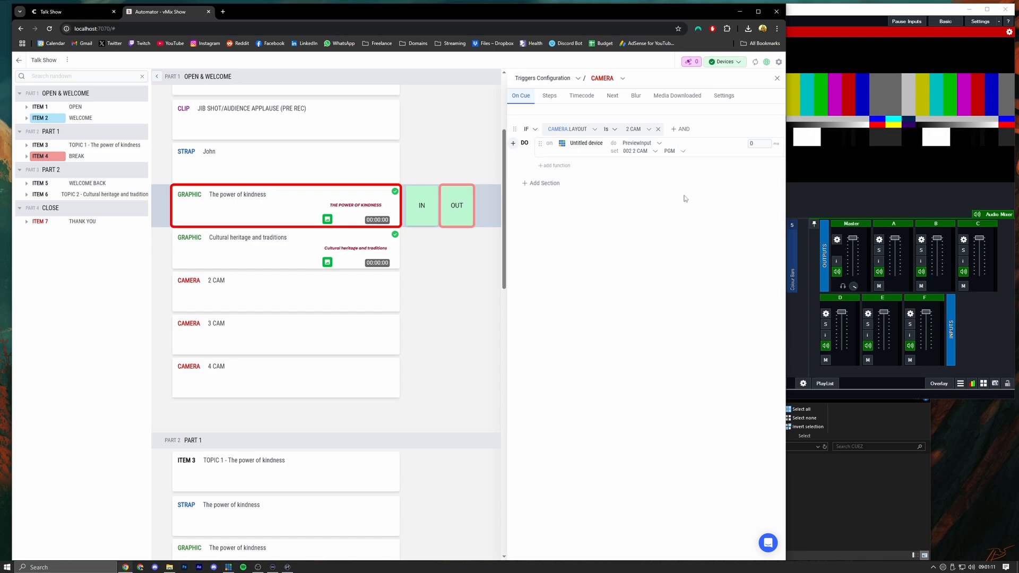
# Add a second Transition action on the Untitled device using Stinger 1 to PGM.
pyautogui.click(554, 165)
pyautogui.click(573, 167)
pyautogui.click(626, 178)
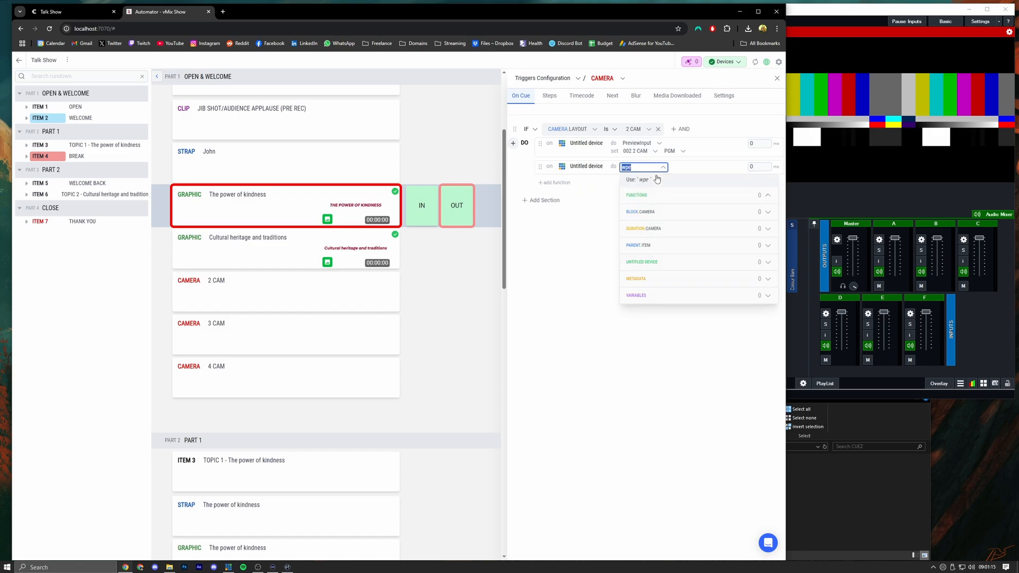
pyautogui.write('transition')
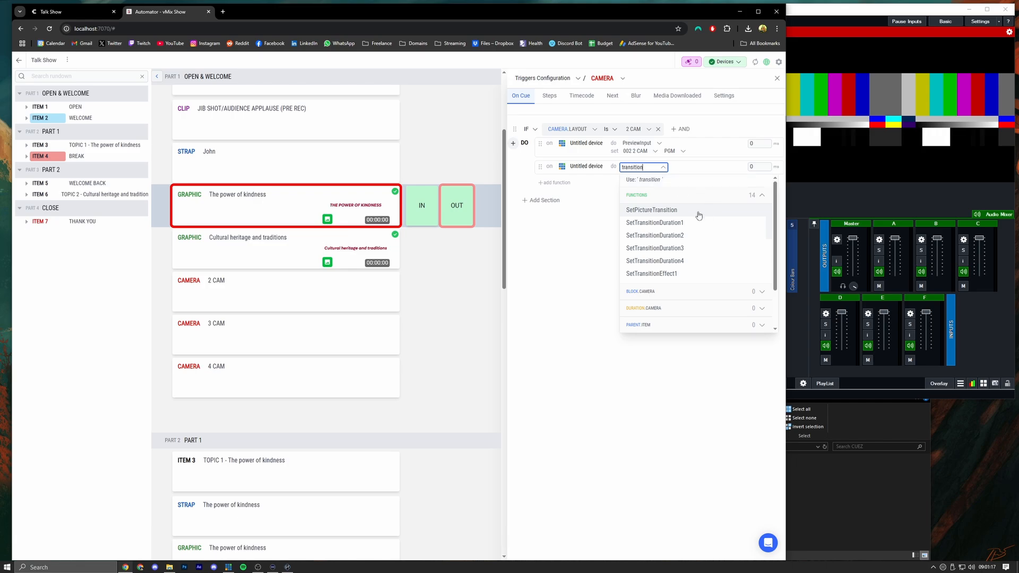
pyautogui.scroll(-3, 695, 222)
pyautogui.click(642, 277)
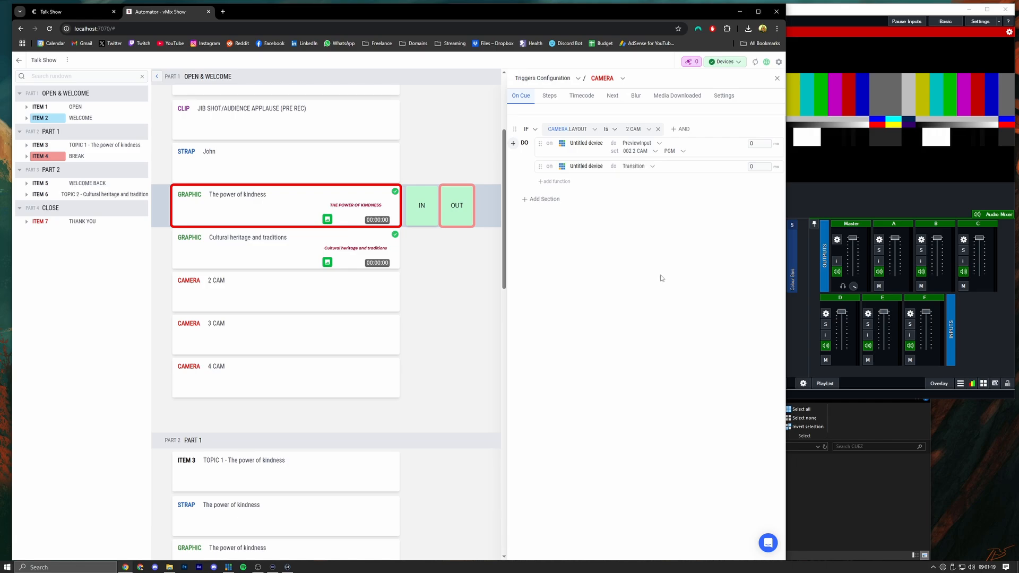
pyautogui.click(651, 175)
pyautogui.scroll(-8, 669, 250)
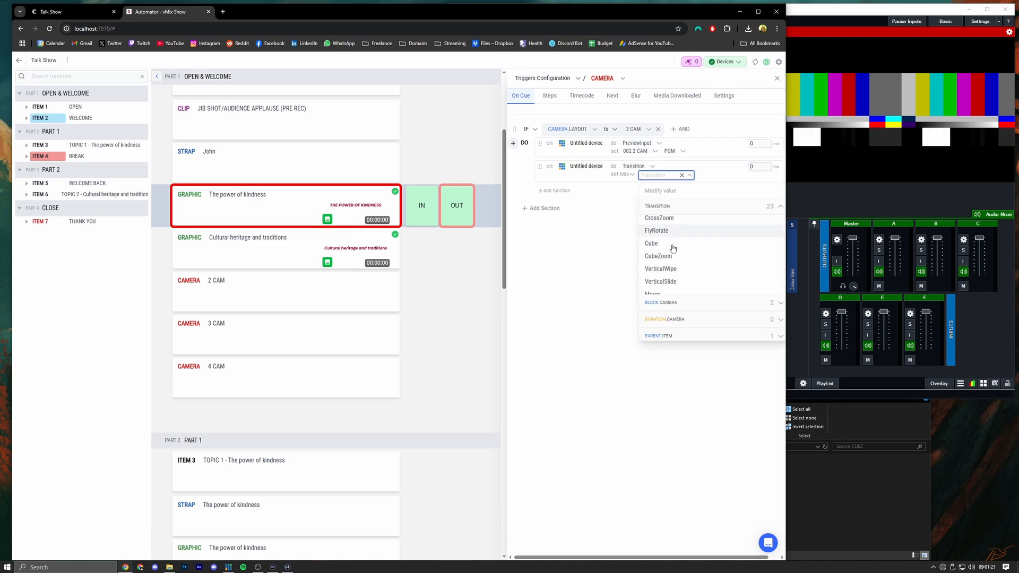
pyautogui.click(668, 250)
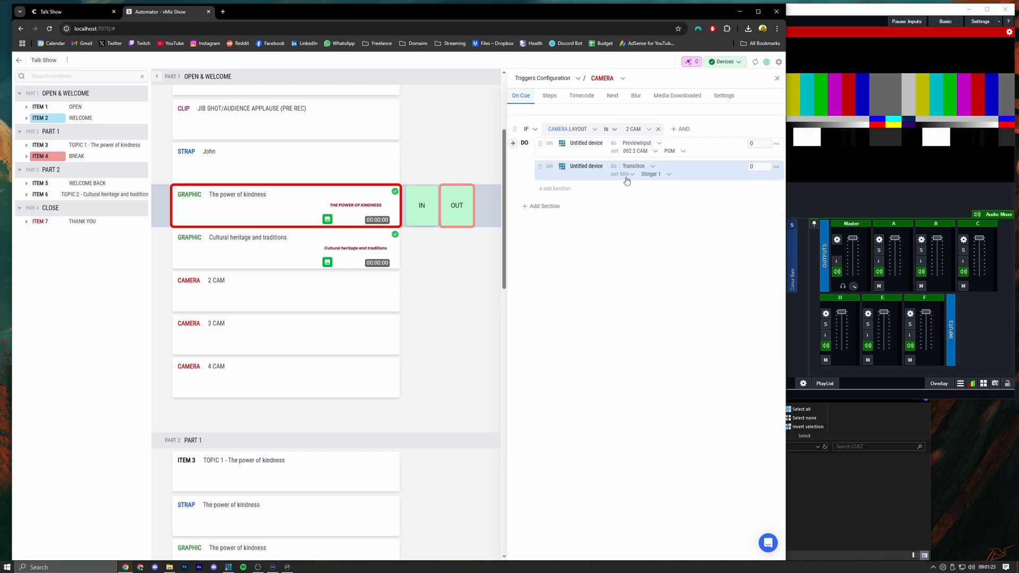
pyautogui.click(627, 175)
pyautogui.click(641, 224)
# Duplicate the 2 CAM section as a 3 CAM section previewing input 003 3 CAM.
pyautogui.click(535, 129)
pyautogui.click(583, 166)
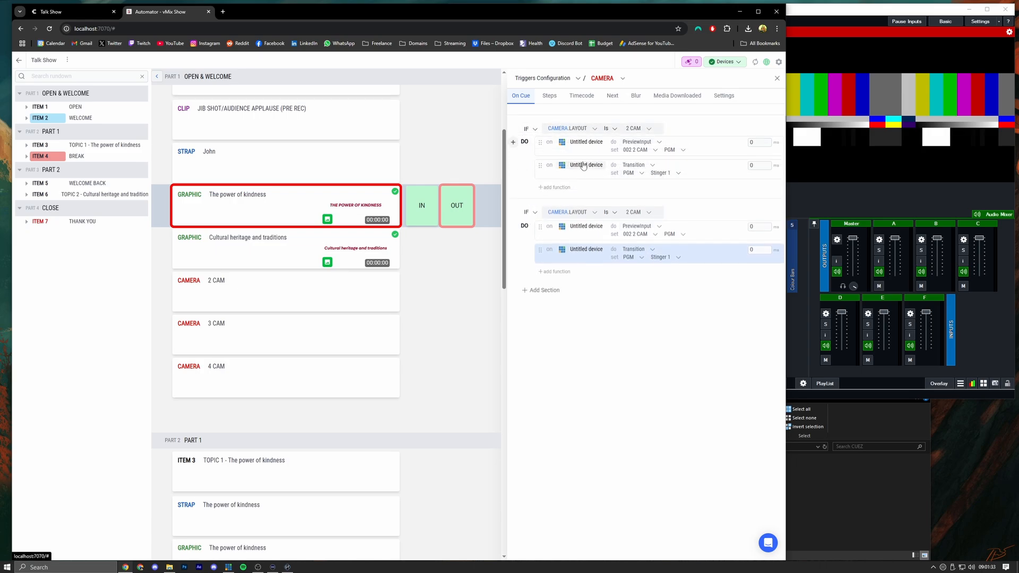
pyautogui.click(634, 212)
pyautogui.click(650, 264)
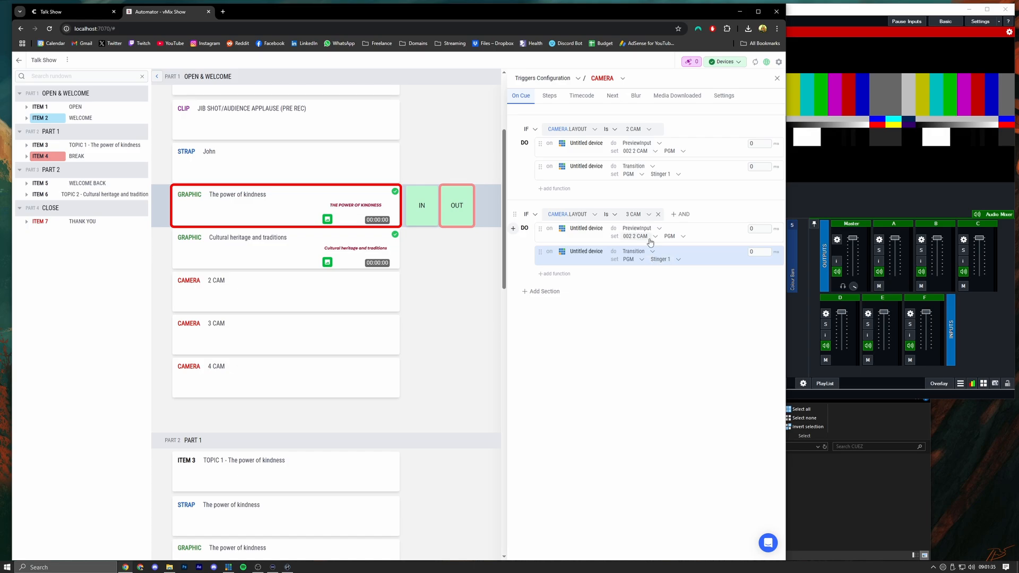
pyautogui.click(651, 236)
pyautogui.click(653, 312)
# Duplicate the 3 CAM section as a 4 CAM section previewing input 004 4 CAM.
pyautogui.click(533, 214)
pyautogui.click(536, 252)
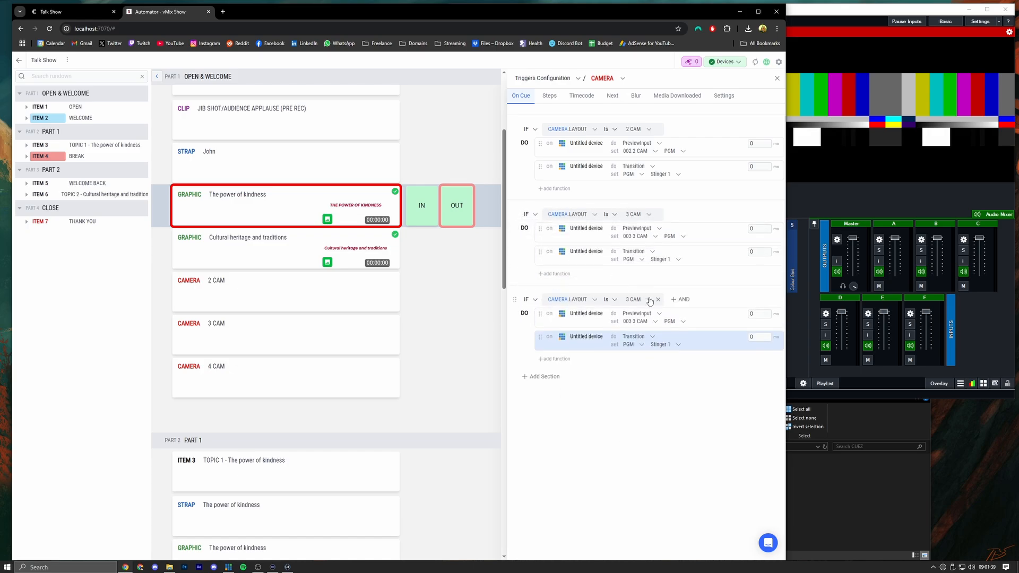
pyautogui.click(641, 300)
pyautogui.click(637, 367)
pyautogui.click(639, 322)
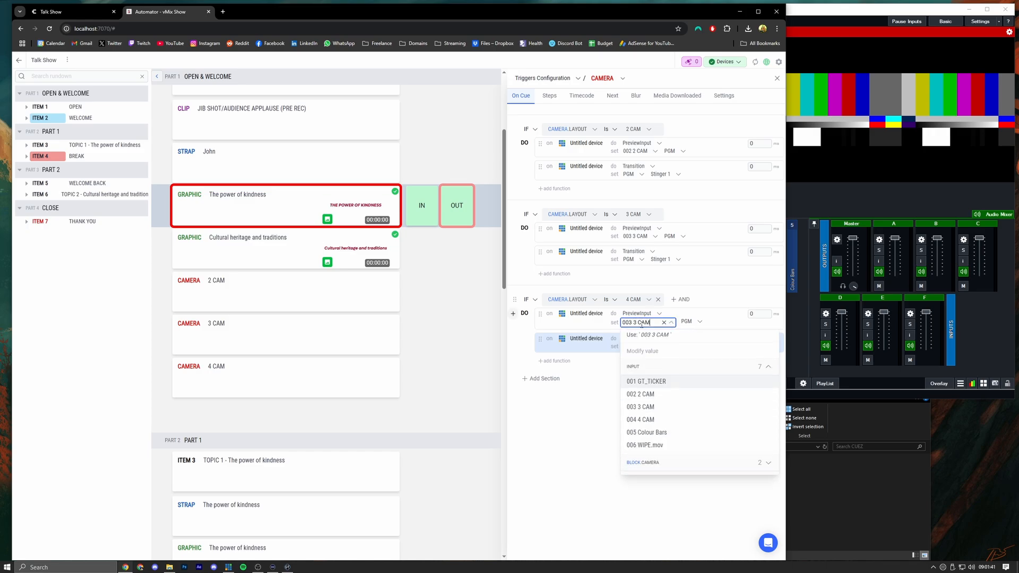
pyautogui.click(652, 420)
pyautogui.moveTo(788, 300); pyautogui.dragTo(675, 281)
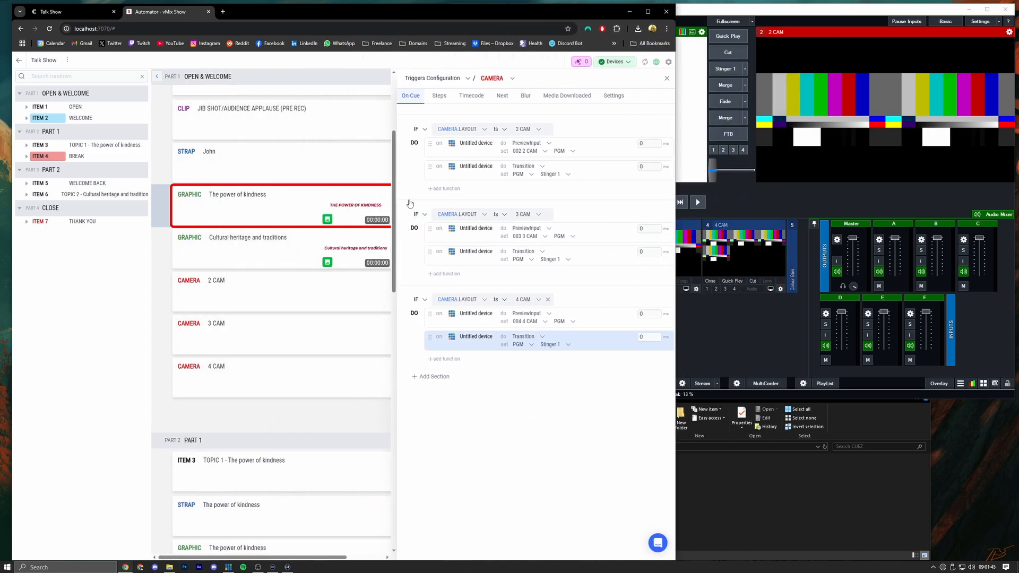
# Close the trigger configuration and cue the CAMERA 2 CAM block with vMix visible.
pyautogui.click(666, 78)
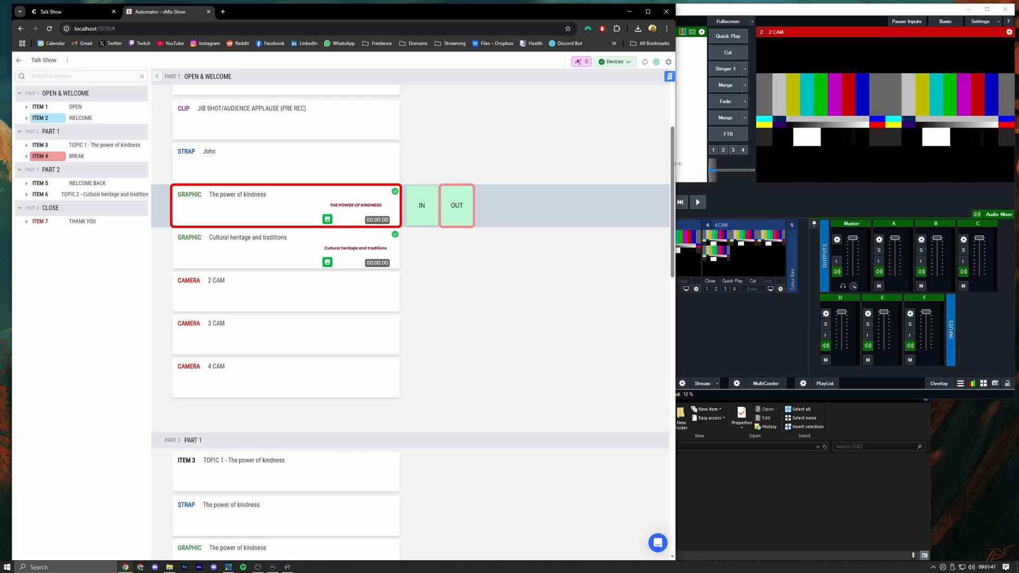
pyautogui.moveTo(675, 171); pyautogui.dragTo(498, 170)
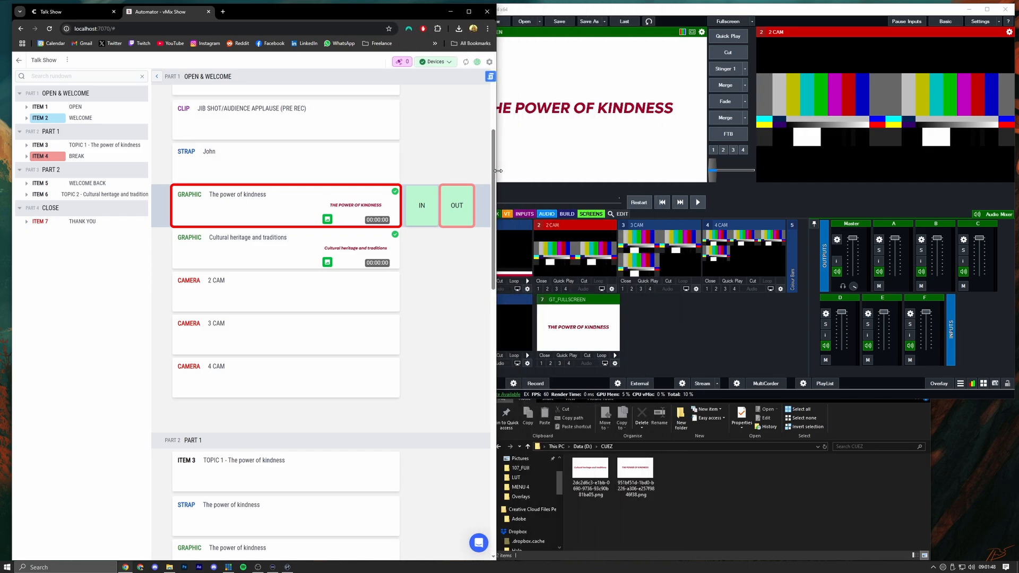
pyautogui.click(270, 289)
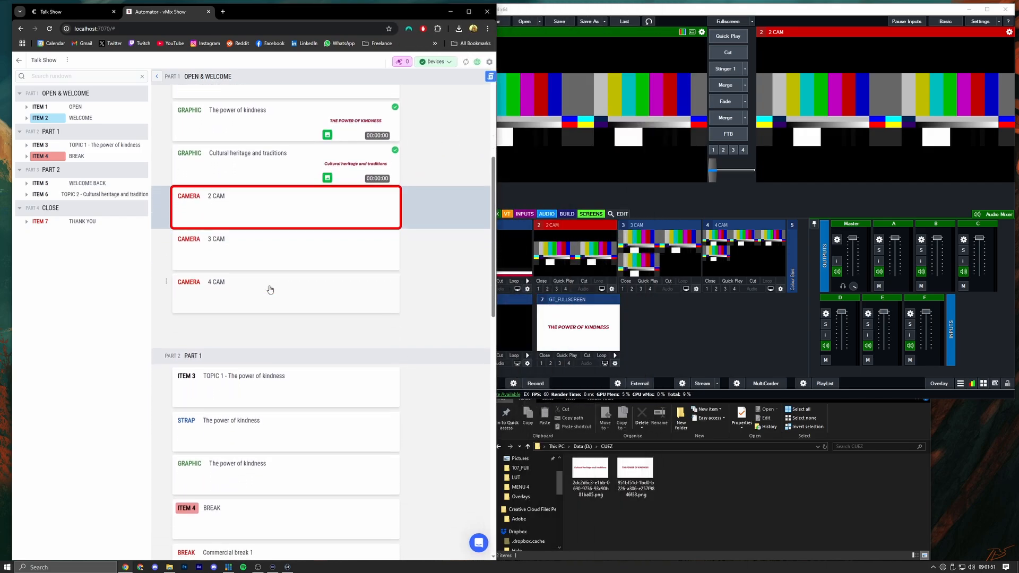
# Reopen Triggers Configuration and load the CAMERA block's triggers.
pyautogui.moveTo(497, 84); pyautogui.dragTo(715, 83)
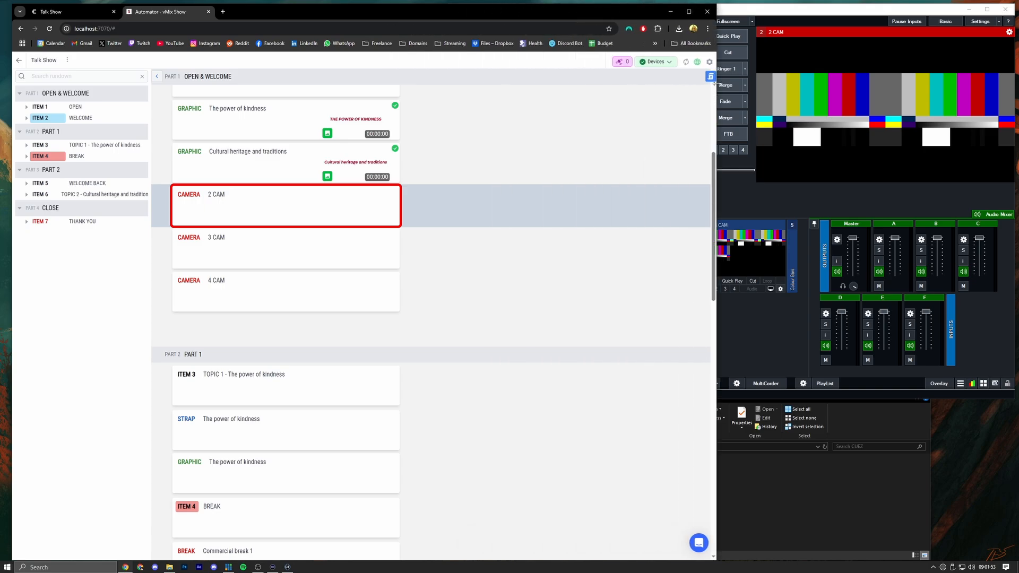
pyautogui.click(711, 64)
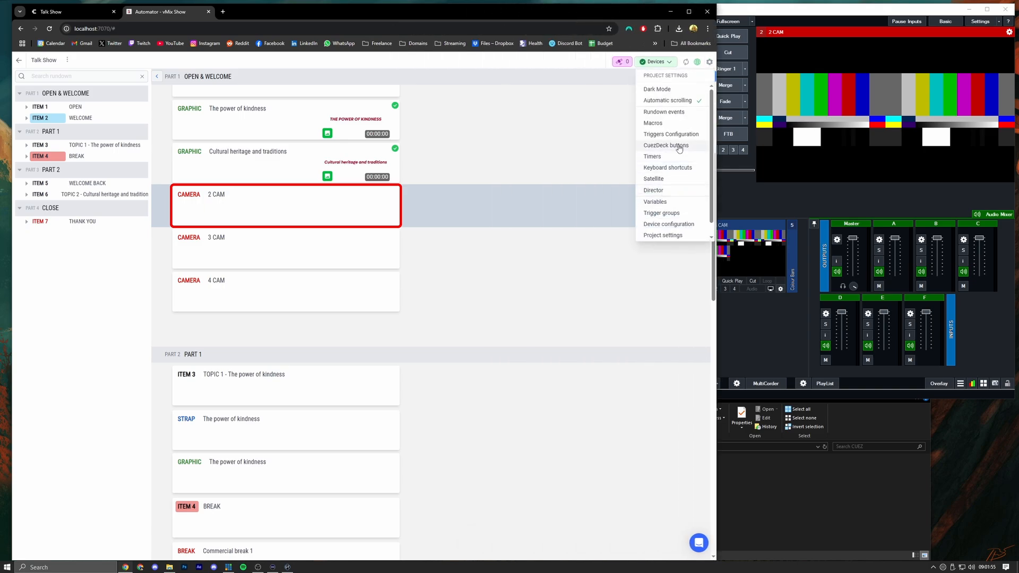
pyautogui.click(671, 134)
pyautogui.click(541, 78)
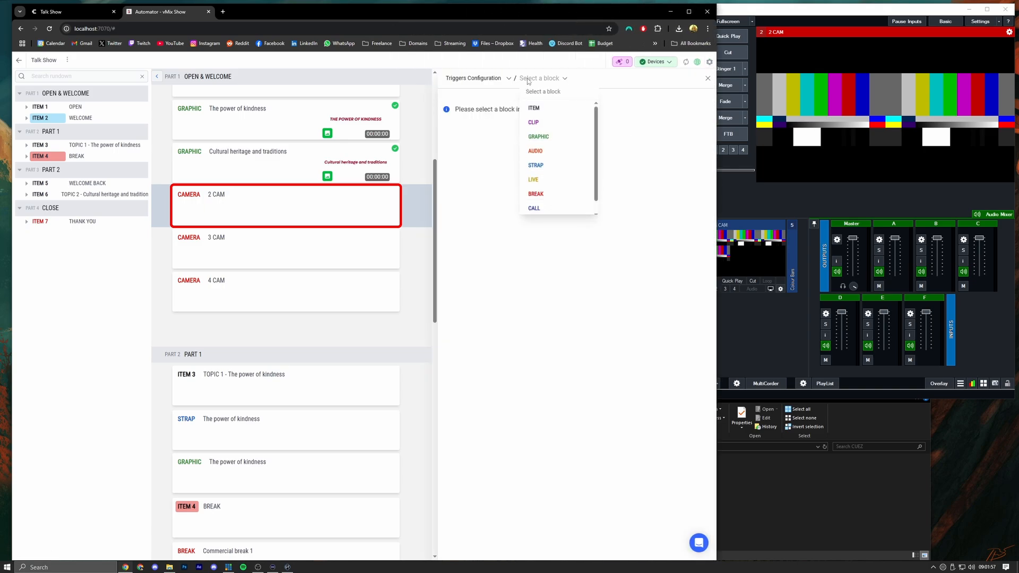
pyautogui.click(566, 163)
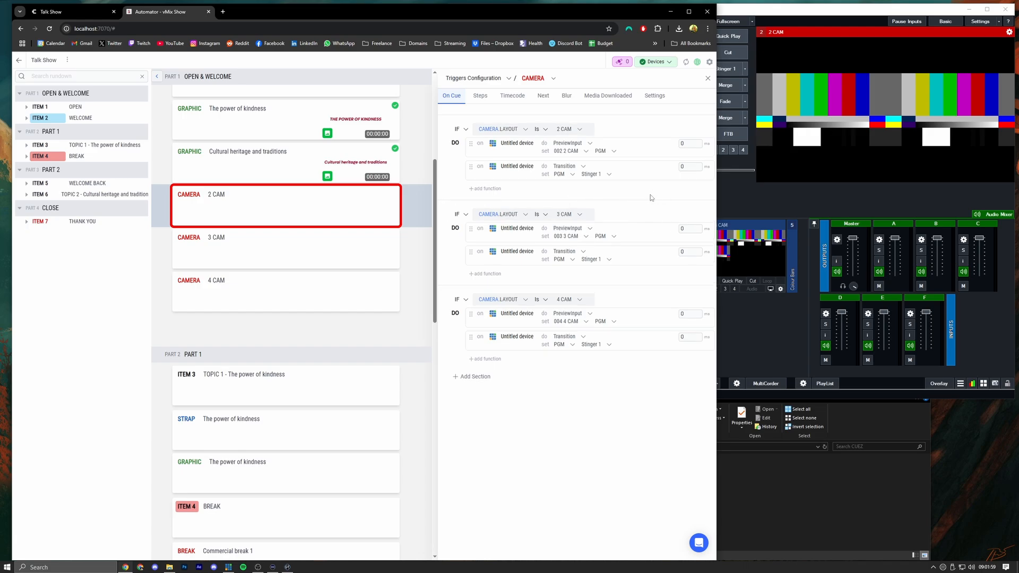
# Check vMix, then cue the CAMERA 3 CAM block and back to 2 CAM.
pyautogui.click(744, 329)
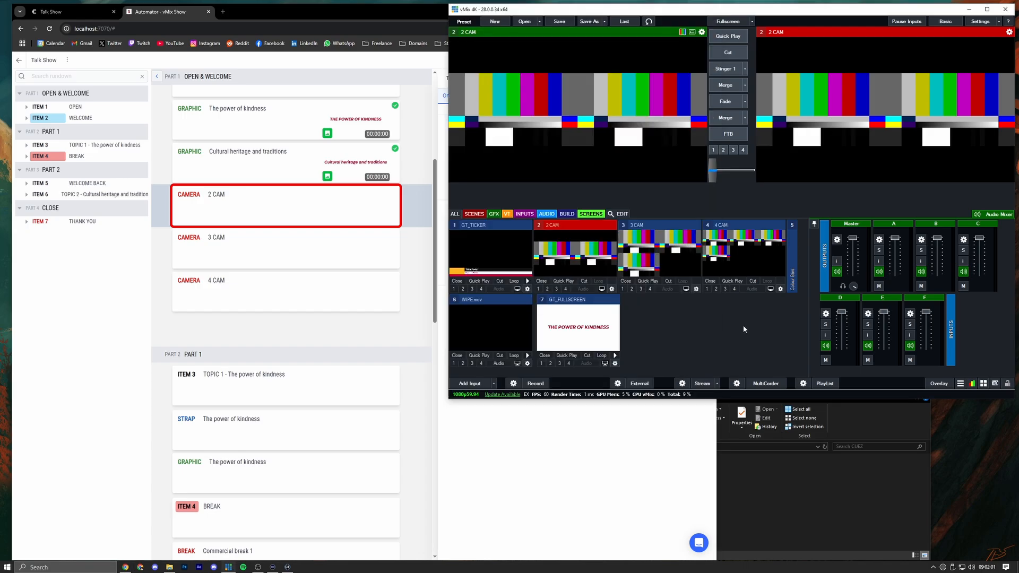
pyautogui.click(655, 437)
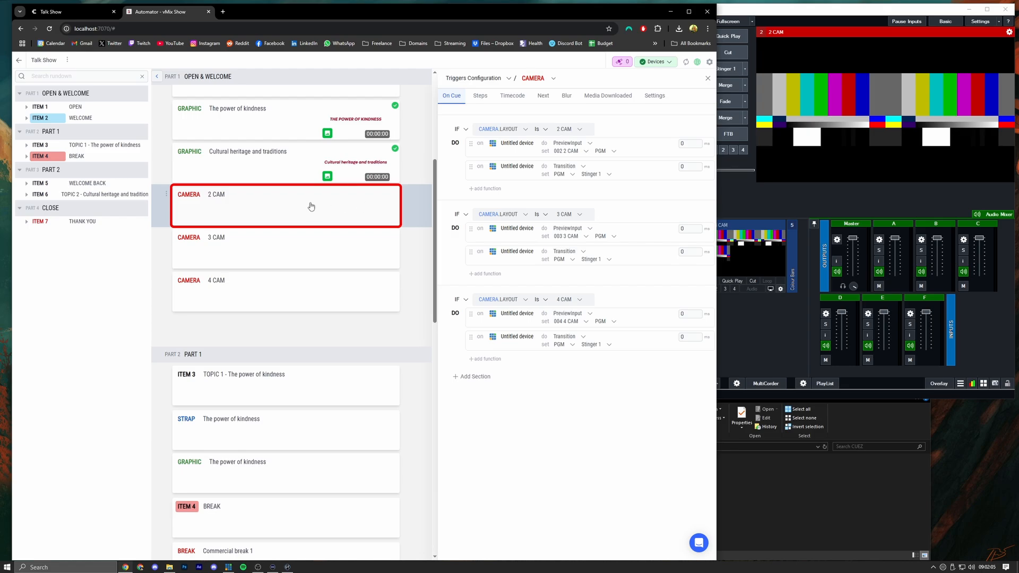
pyautogui.click(321, 248)
pyautogui.click(326, 213)
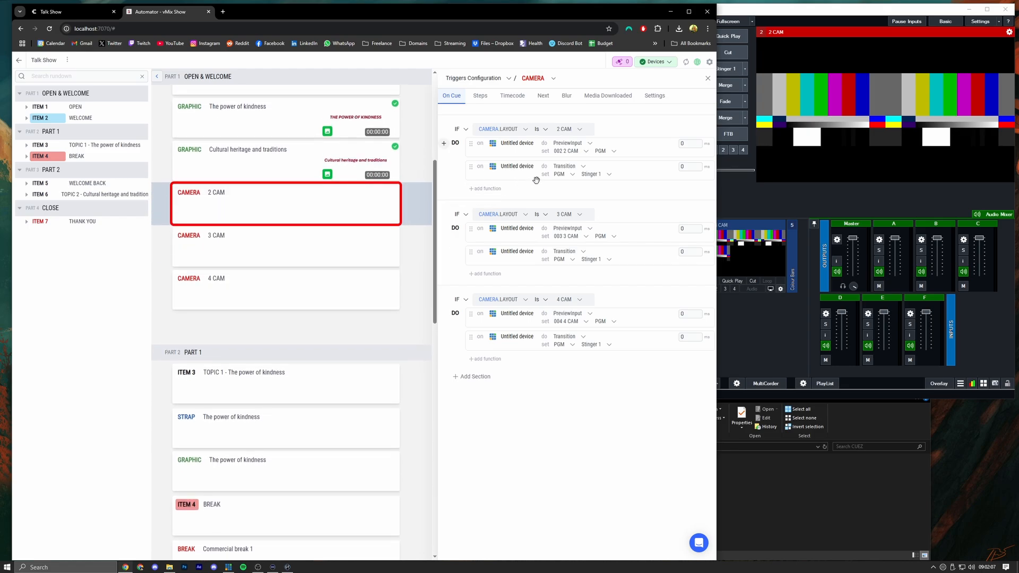
# Edit the transition's millisecond value and test Stinger 1 in vMix.
pyautogui.doubleClick(694, 168)
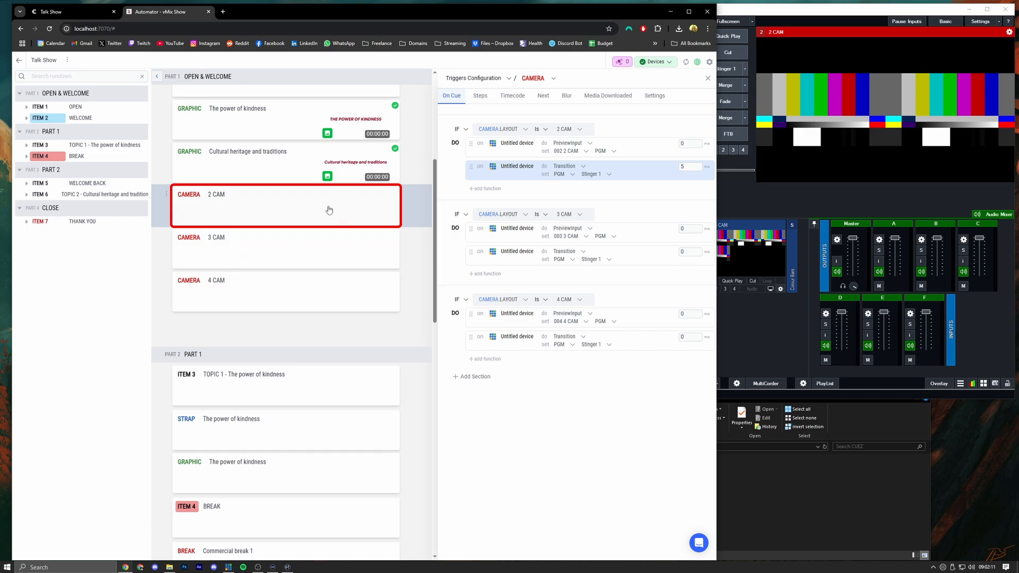
pyautogui.click(734, 177)
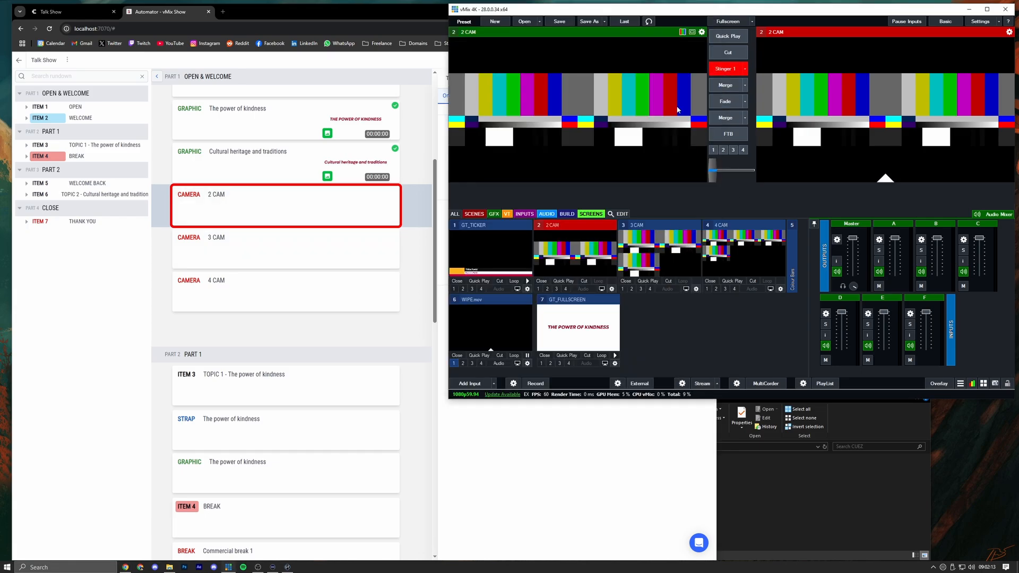
pyautogui.click(414, 224)
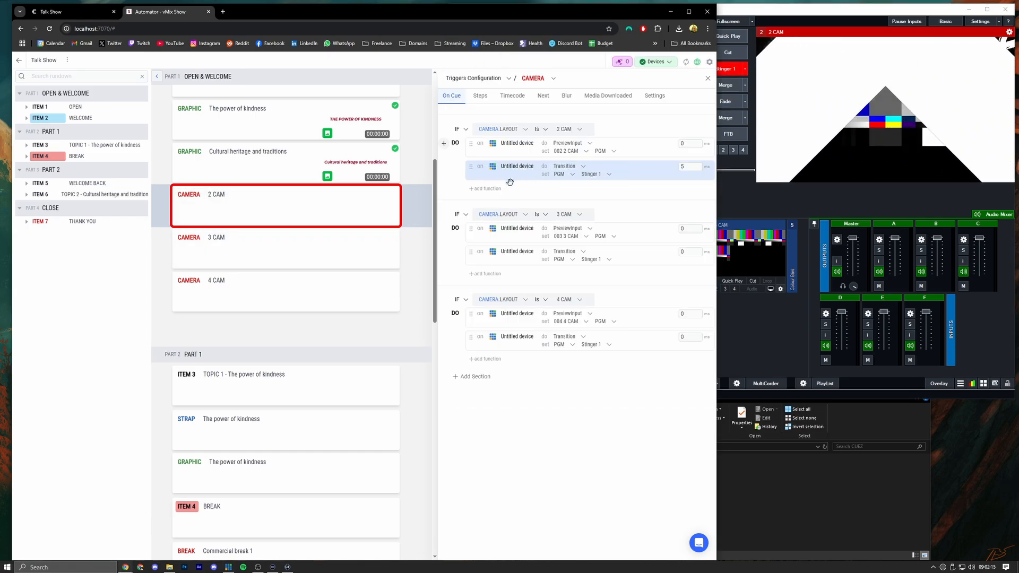
# Add a Stinger1 action on the Untitled device to the 2 CAM section.
pyautogui.click(484, 189)
pyautogui.click(499, 189)
pyautogui.click(519, 202)
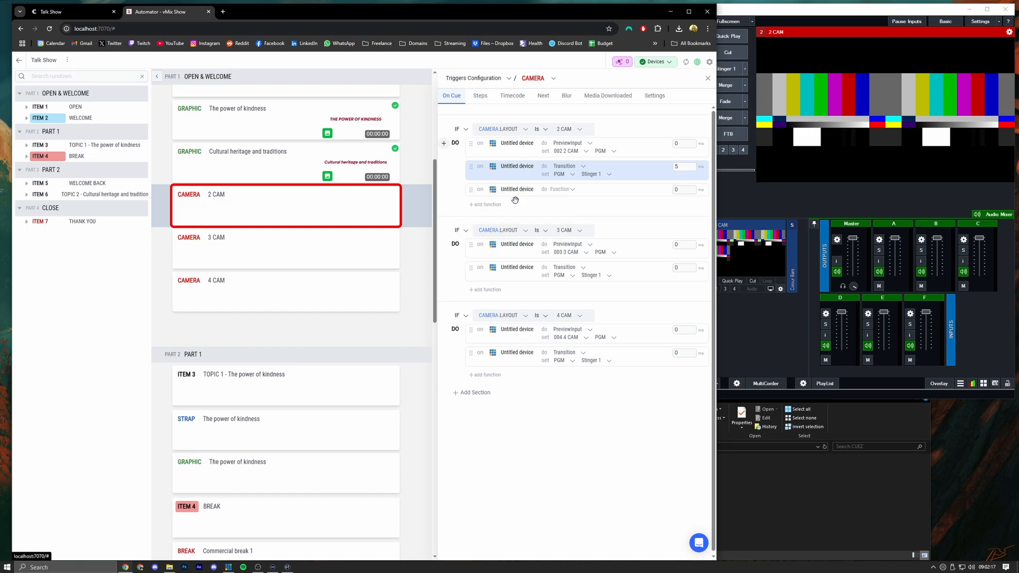
pyautogui.click(578, 190)
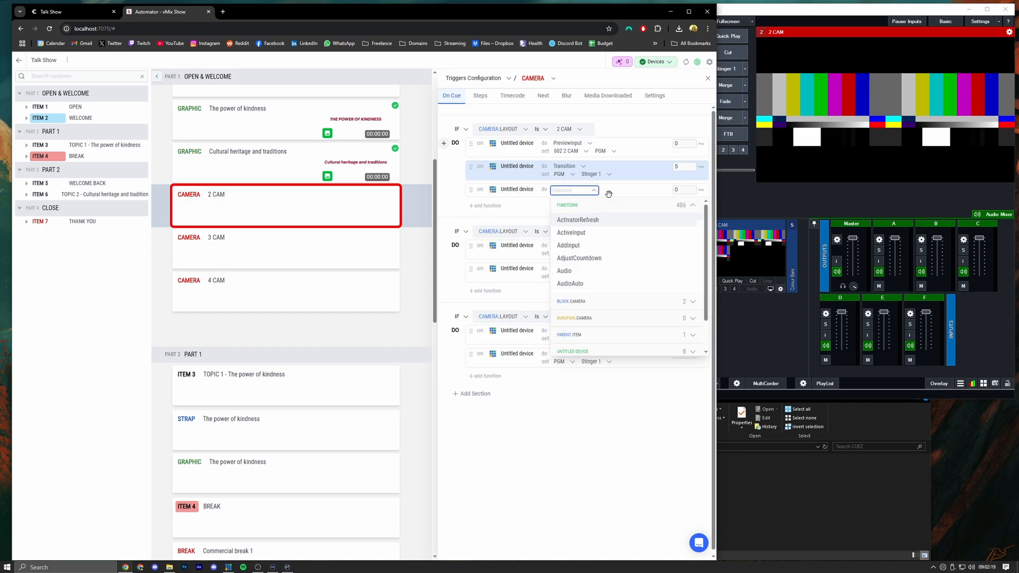
pyautogui.write('stinger')
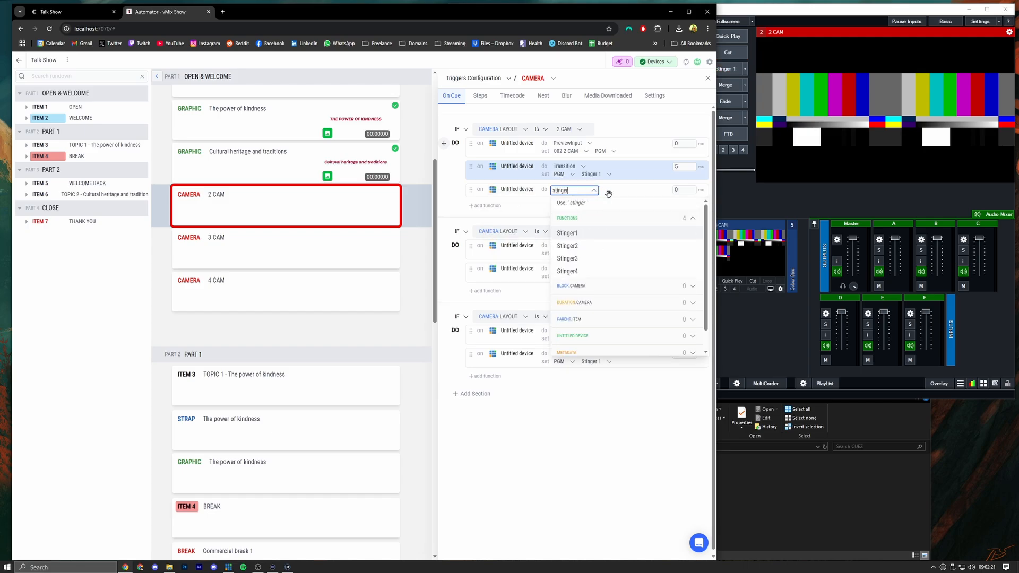
pyautogui.click(607, 235)
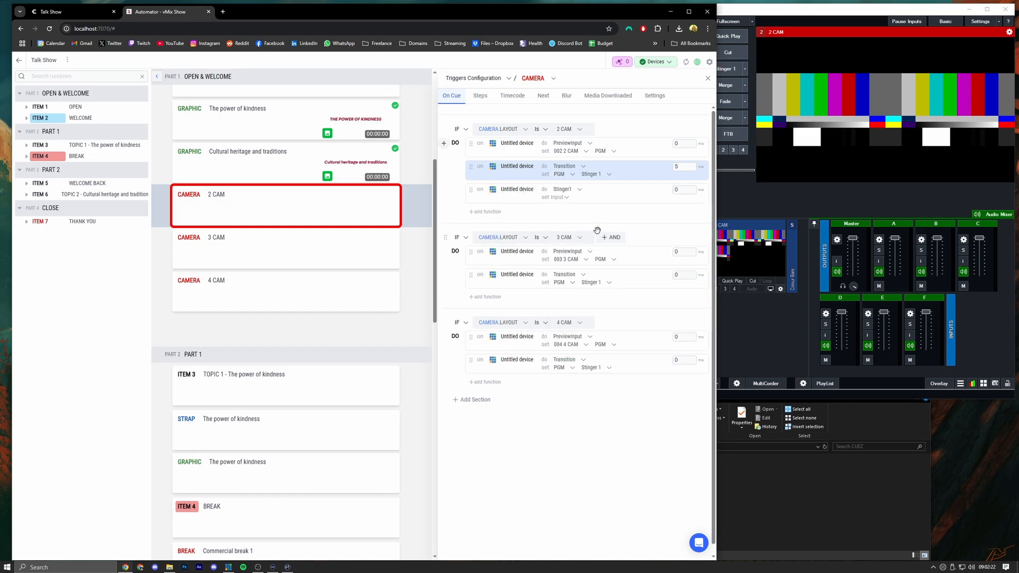
# Delete the Transition and PreviewInput actions and run Stinger1 on input 002 2 CAM.
pyautogui.click(469, 170)
pyautogui.click(502, 217)
pyautogui.click(560, 175)
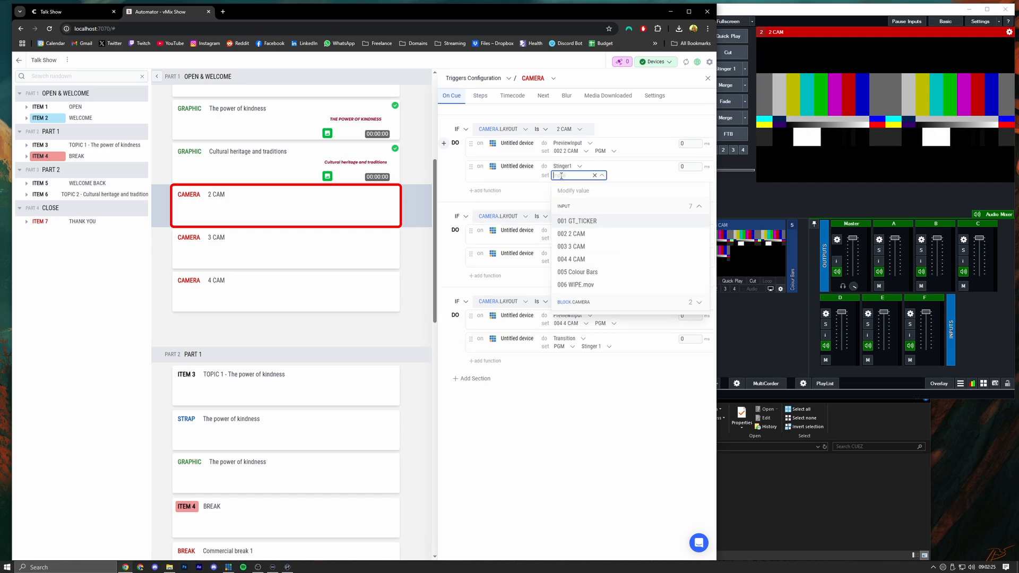
pyautogui.click(571, 233)
pyautogui.click(470, 151)
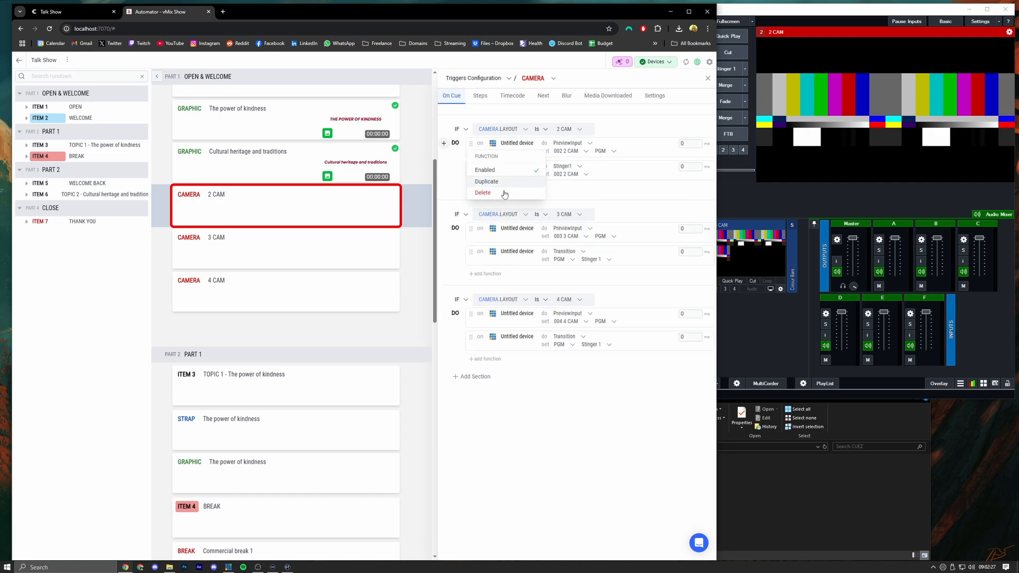
pyautogui.click(501, 197)
# Cue the CAMERA 2 CAM block to test the stinger, then delete the 3 CAM section.
pyautogui.click(302, 215)
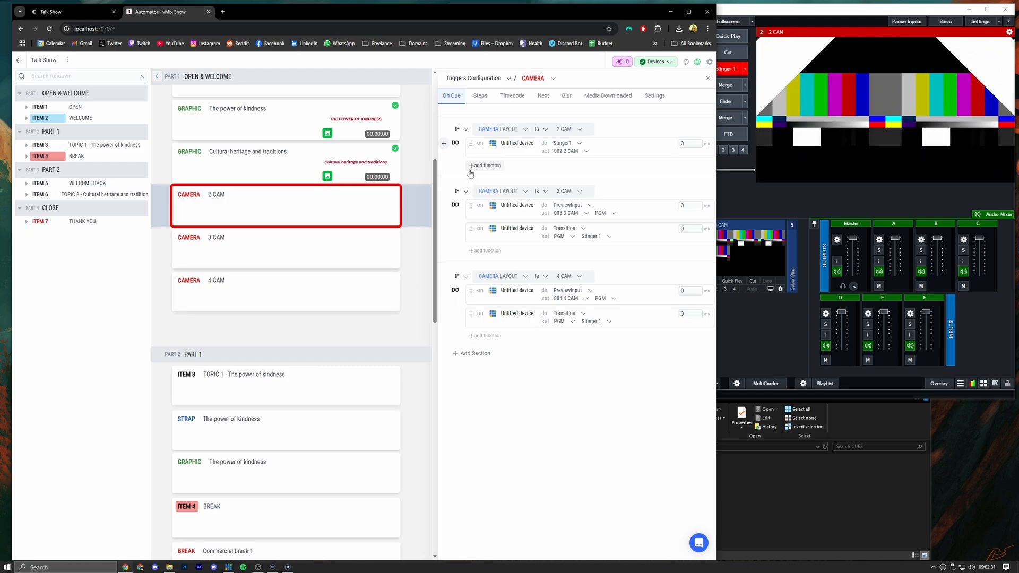
pyautogui.click(447, 192)
pyautogui.click(466, 249)
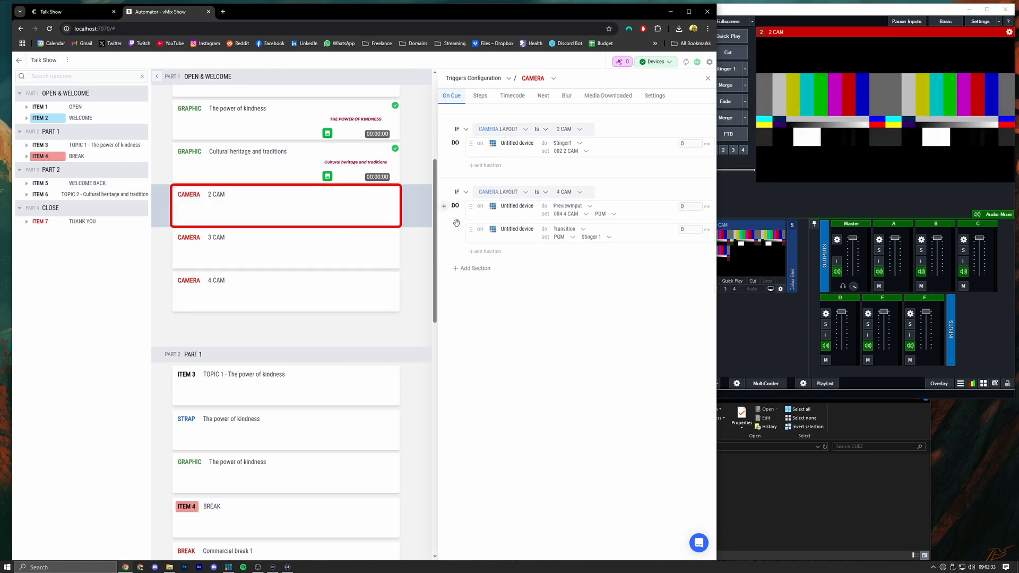
# Delete the 4 CAM section and duplicate the 2 CAM section twice.
pyautogui.click(446, 192)
pyautogui.click(465, 260)
pyautogui.click(449, 128)
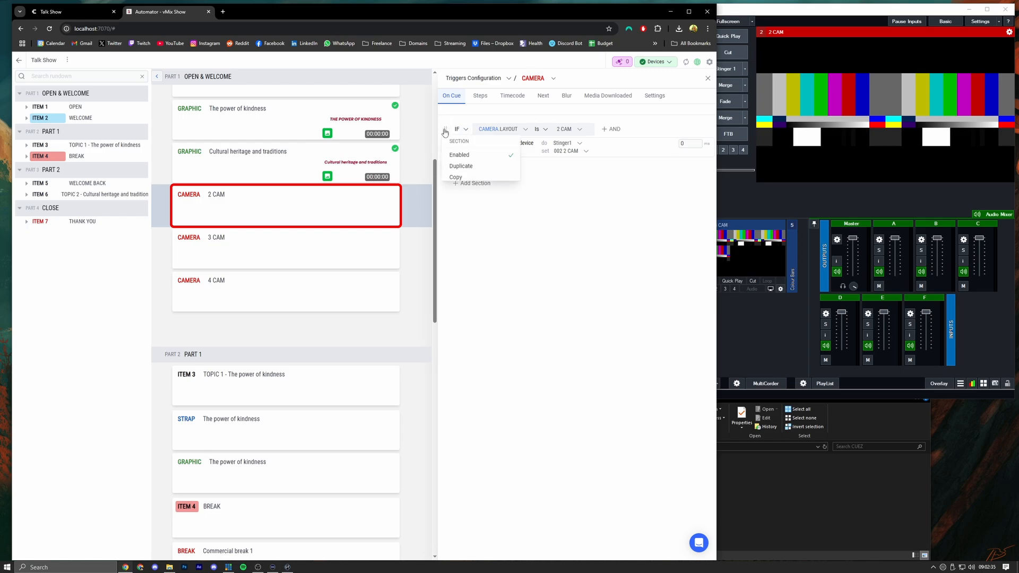
pyautogui.click(467, 166)
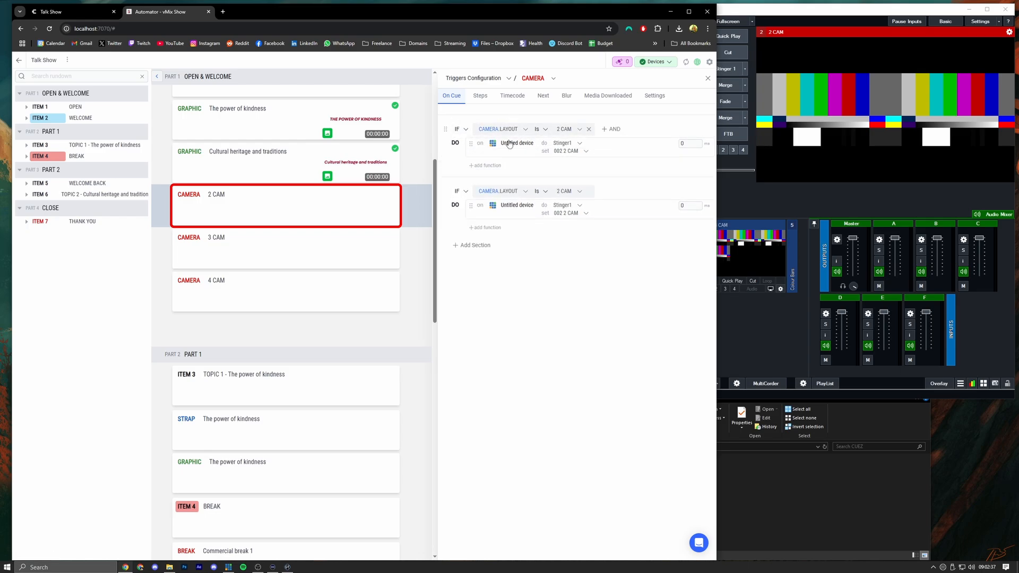
pyautogui.click(445, 194)
pyautogui.click(472, 230)
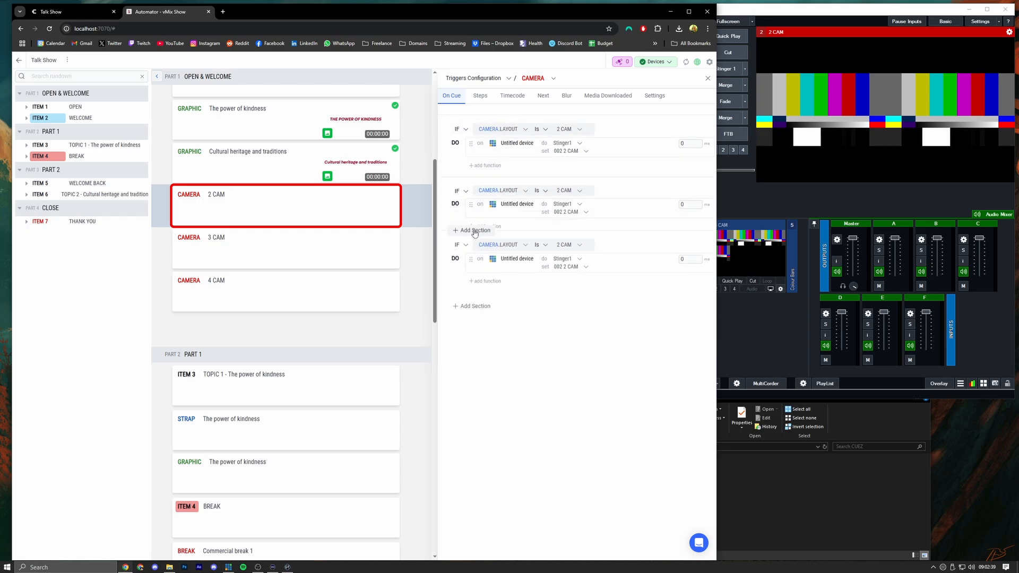
# Set the copies to 3 CAM and 4 CAM, stingering to 003 3 CAM and 004 4 CAM.
pyautogui.click(568, 213)
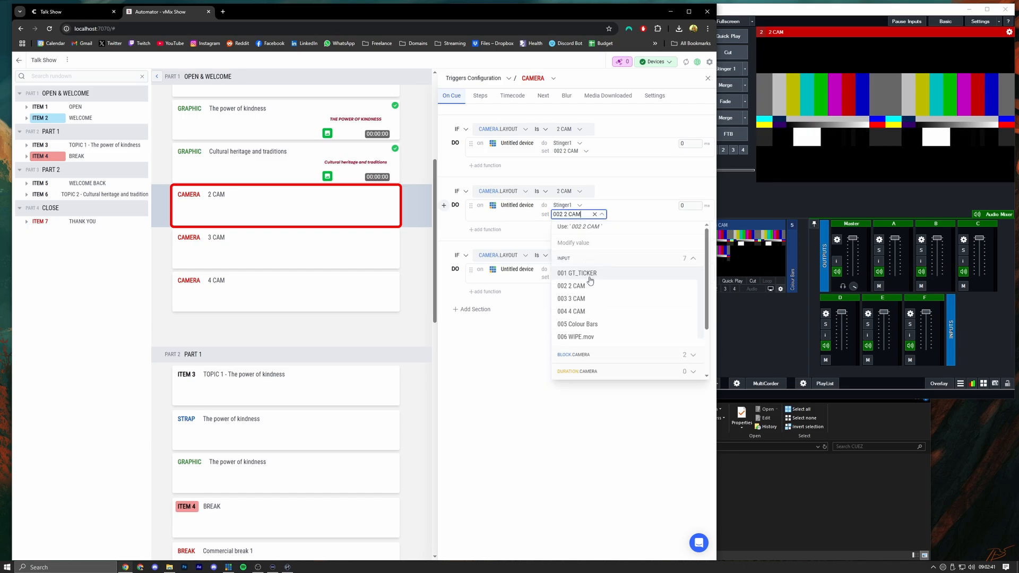
pyautogui.click(564, 191)
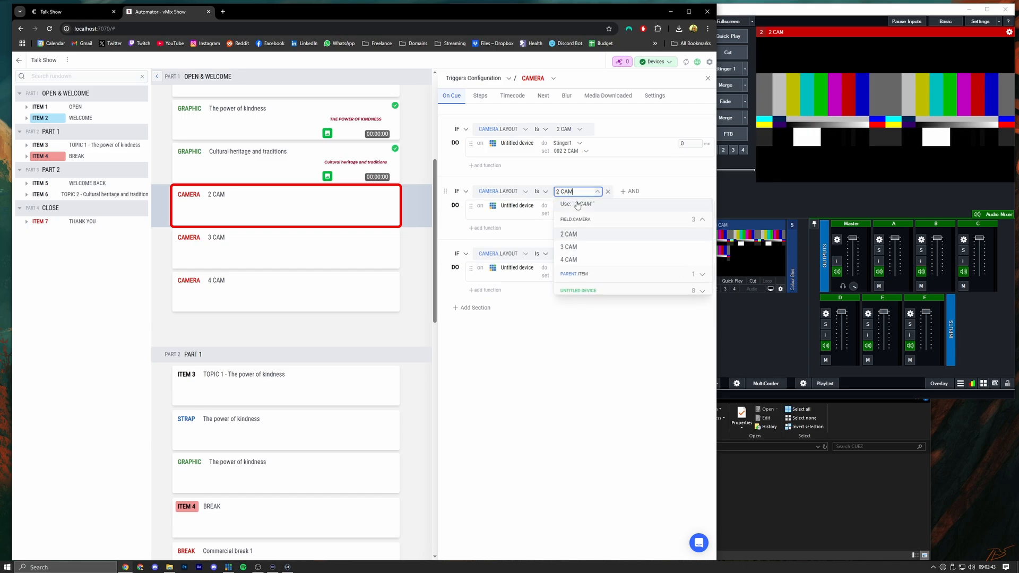
pyautogui.click(569, 247)
pyautogui.click(564, 253)
pyautogui.click(578, 320)
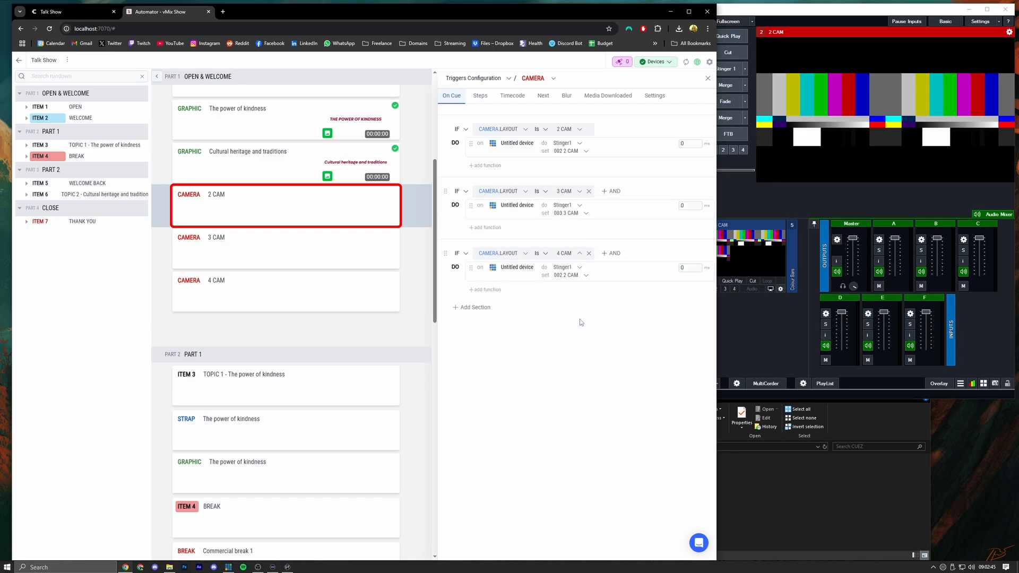
pyautogui.click(569, 275)
pyautogui.click(601, 359)
pyautogui.moveTo(717, 209)
pyautogui.mouseDown()
pyautogui.moveTo(644, 209)
pyautogui.moveTo(706, 209)
pyautogui.mouseUp()
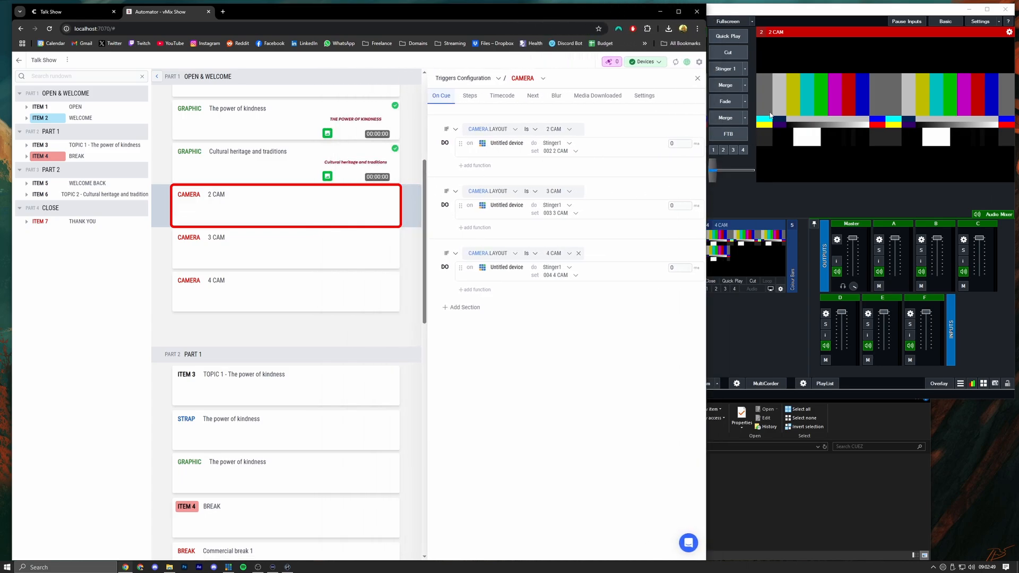
# Cue the CAMERA 3 CAM then 4 CAM blocks, then switch to the Talk Show script.
pyautogui.click(264, 247)
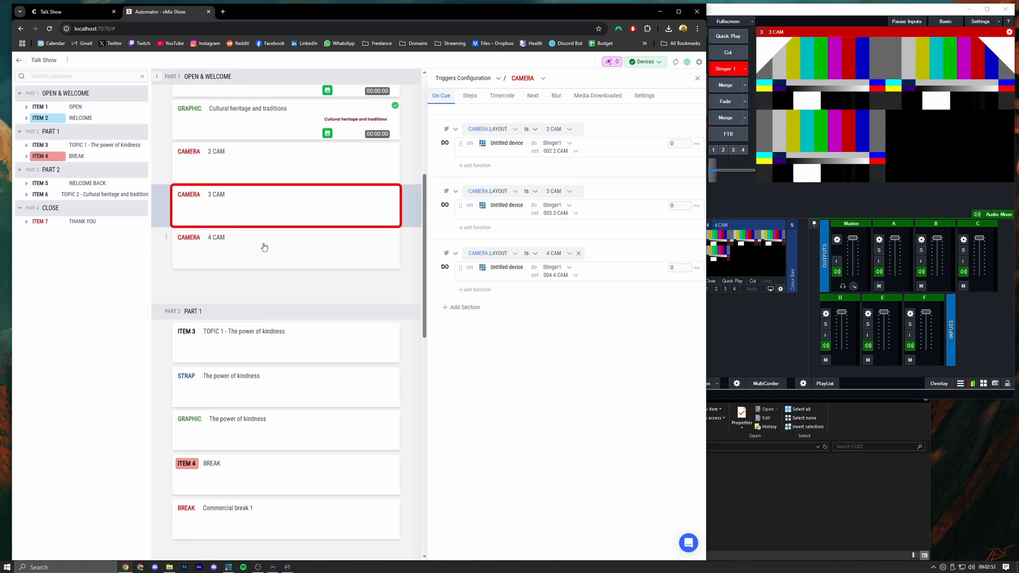
pyautogui.click(238, 253)
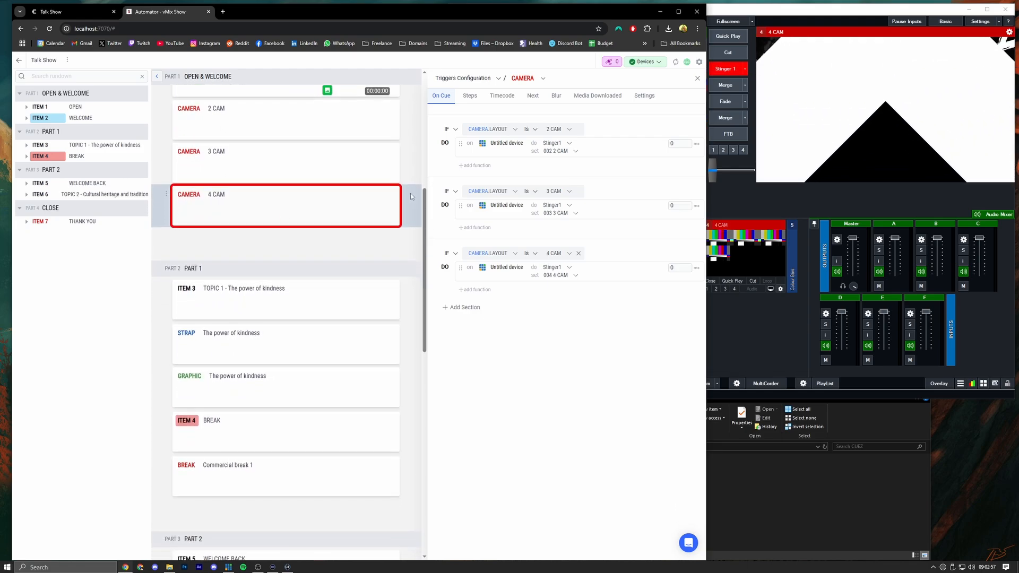
pyautogui.click(53, 12)
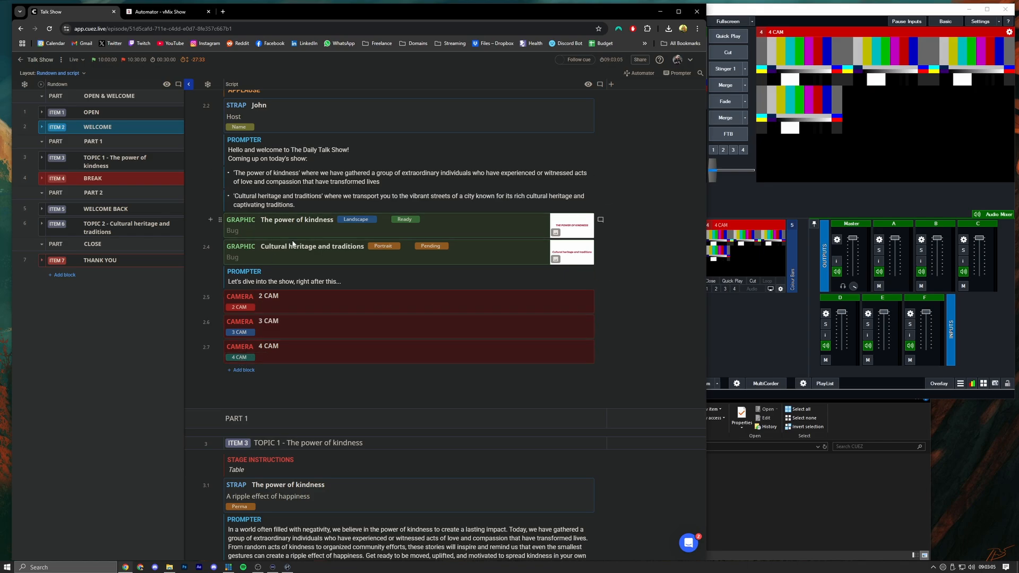
# Cue The power of kindness graphic and play it into and out of vMix.
pyautogui.click(157, 13)
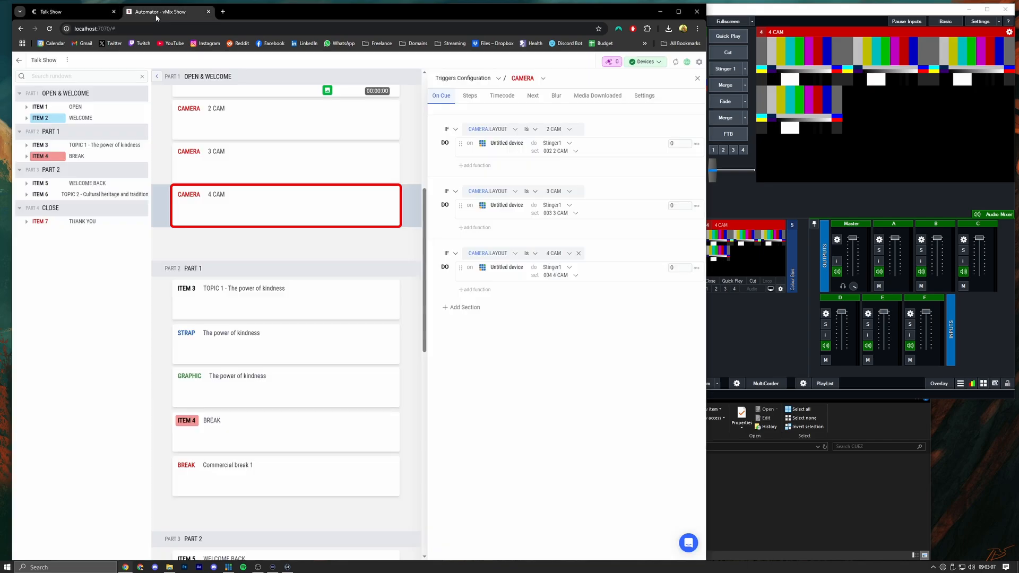
pyautogui.scroll(4, 276, 187)
pyautogui.click(260, 233)
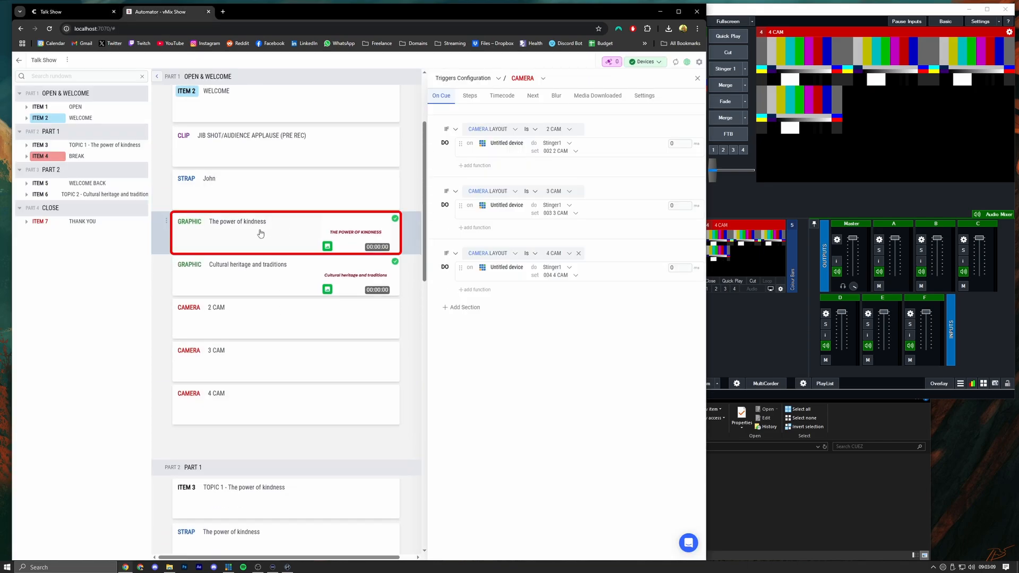
pyautogui.click(428, 210)
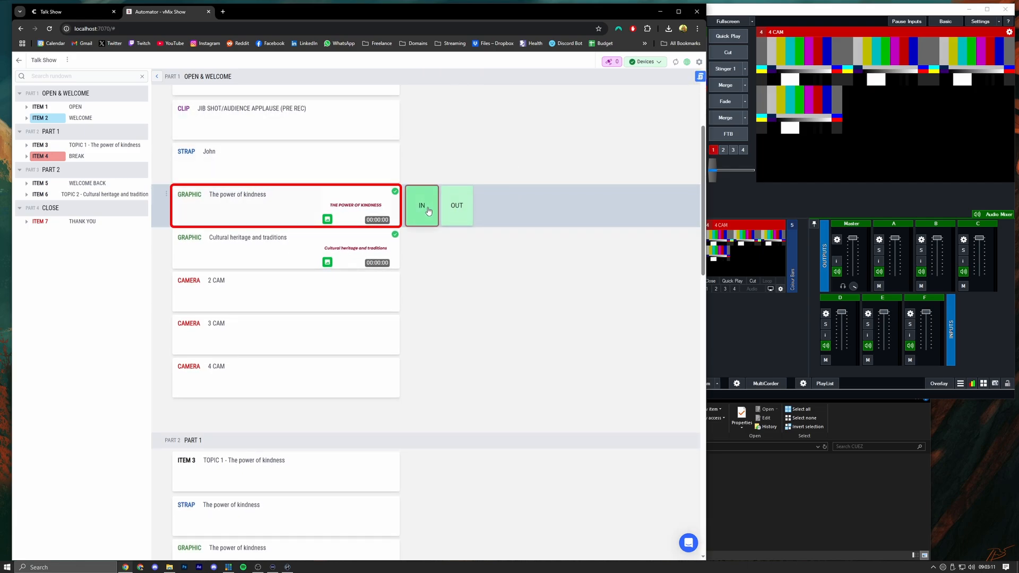
pyautogui.click(456, 209)
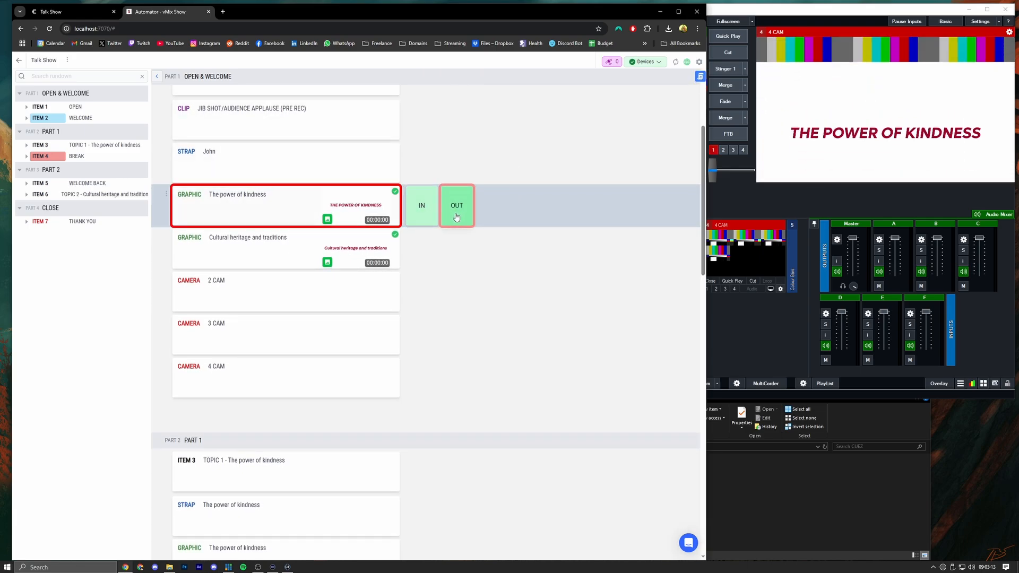
# Cue Cultural heritage and traditions, play it in and out, and glance at the Talk Show script.
pyautogui.click(256, 250)
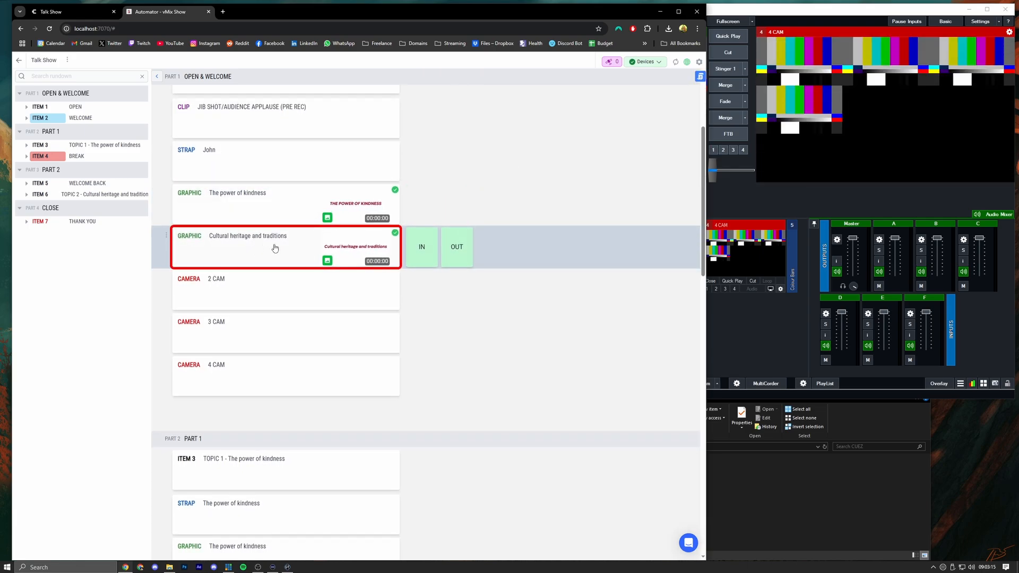
pyautogui.click(432, 215)
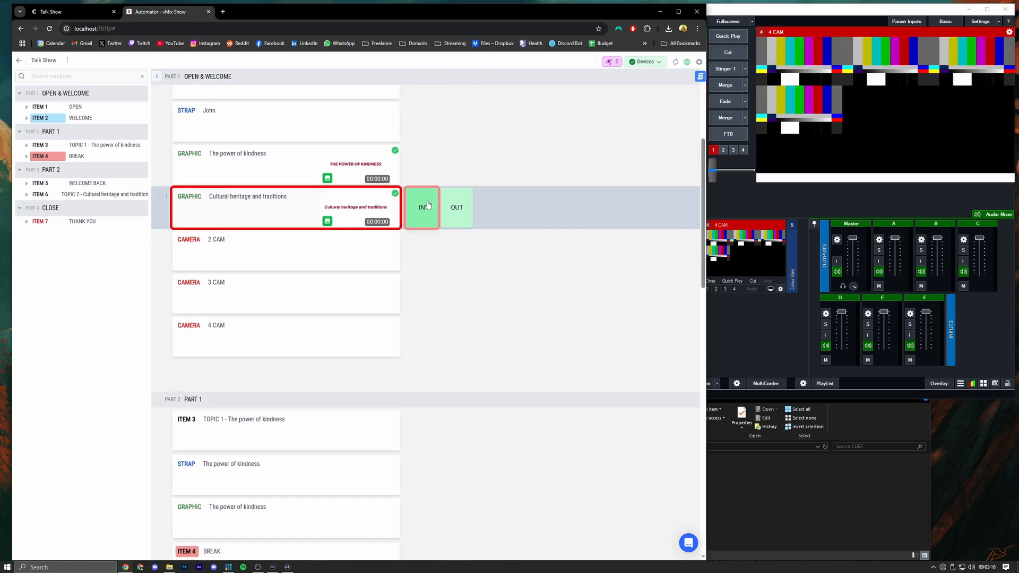
pyautogui.click(452, 208)
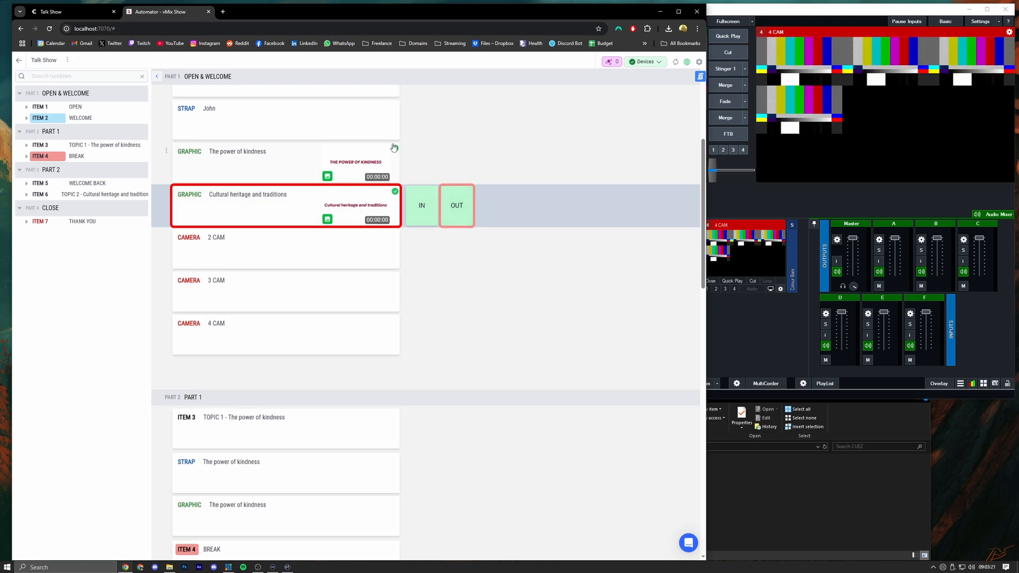
pyautogui.click(57, 14)
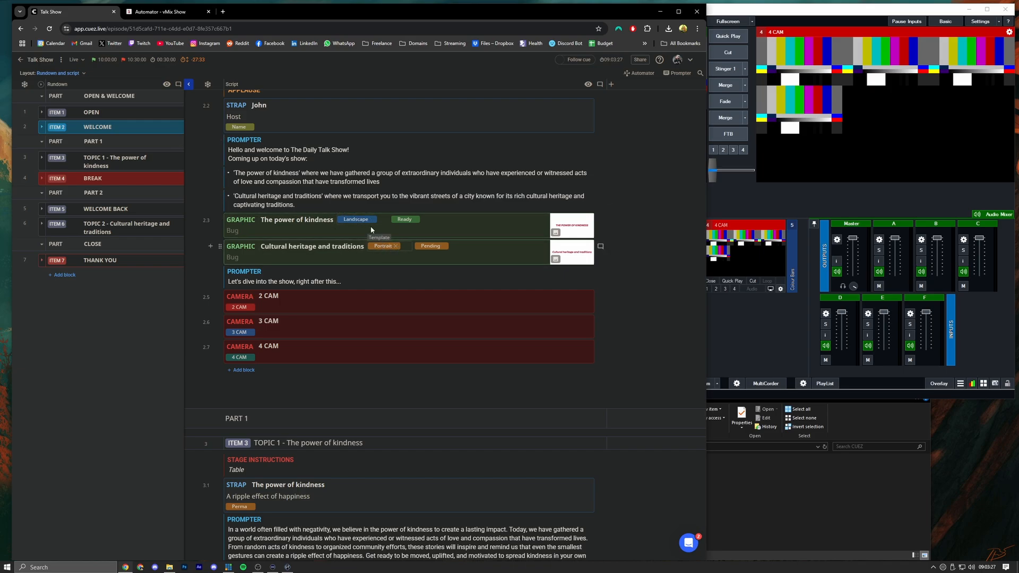
pyautogui.click(187, 13)
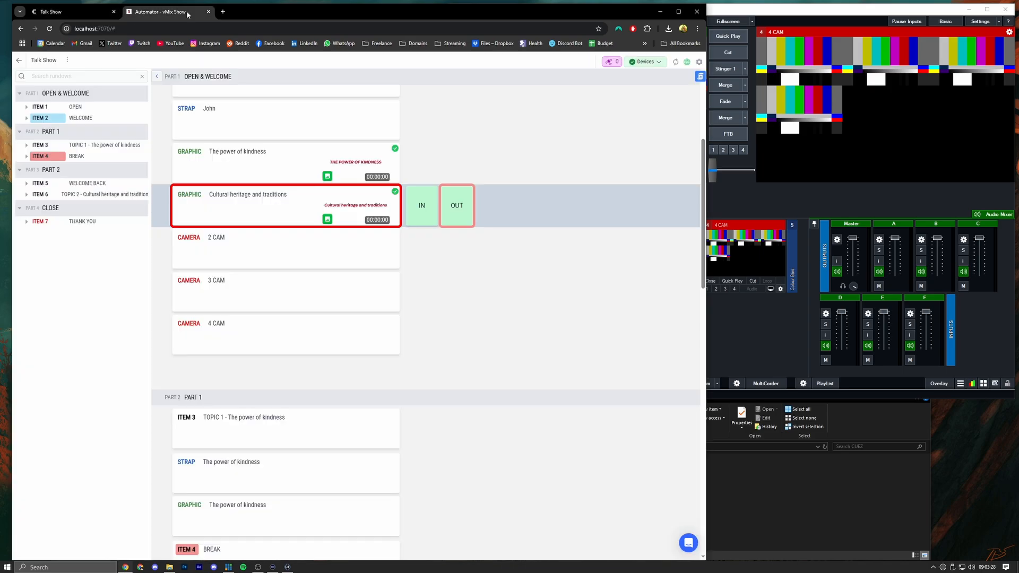
# Open Triggers Configuration for the GRAPHIC block.
pyautogui.click(697, 62)
pyautogui.click(682, 142)
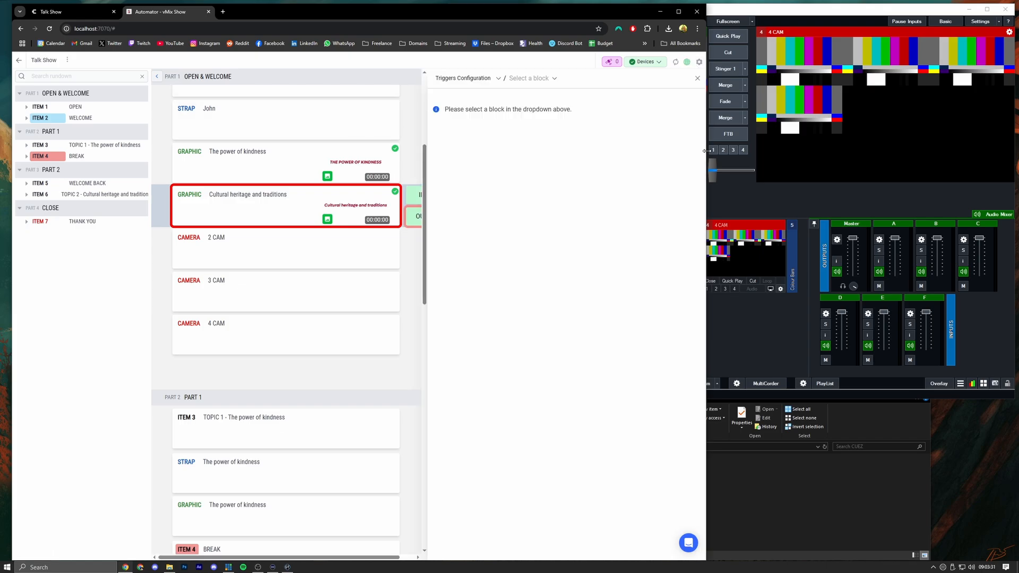
pyautogui.moveTo(705, 151); pyautogui.dragTo(786, 151)
pyautogui.click(605, 78)
pyautogui.click(623, 134)
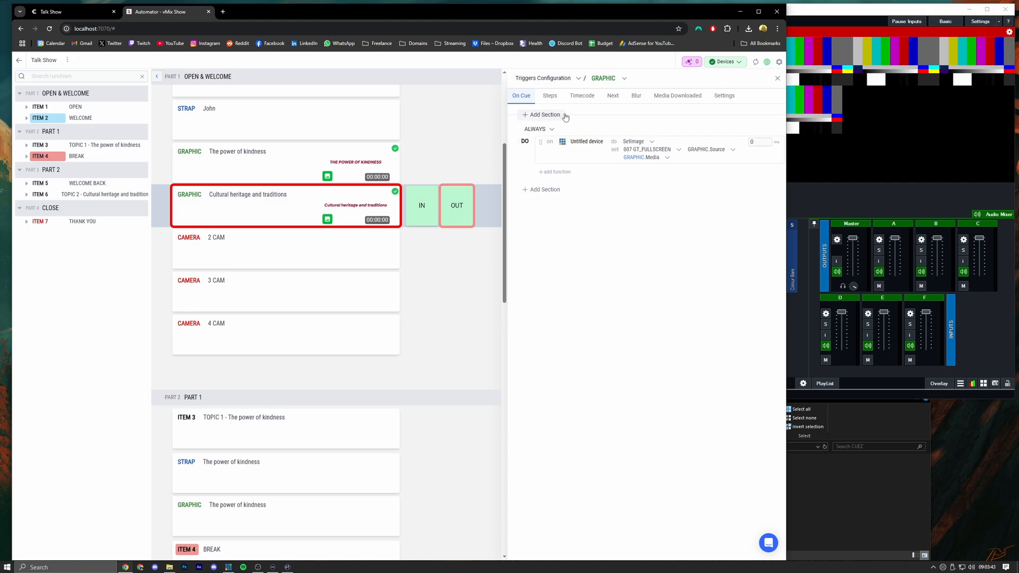
# Show the GRAPHIC IN and OUT steps, check vMix inputs, and open the IN step's ALWAYS condition.
pyautogui.click(551, 99)
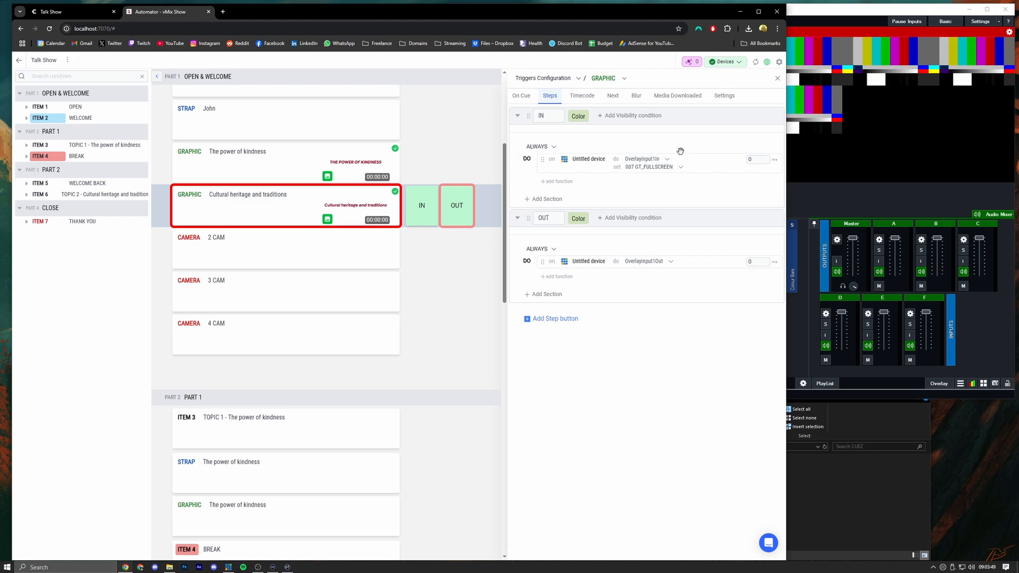
pyautogui.click(1000, 359)
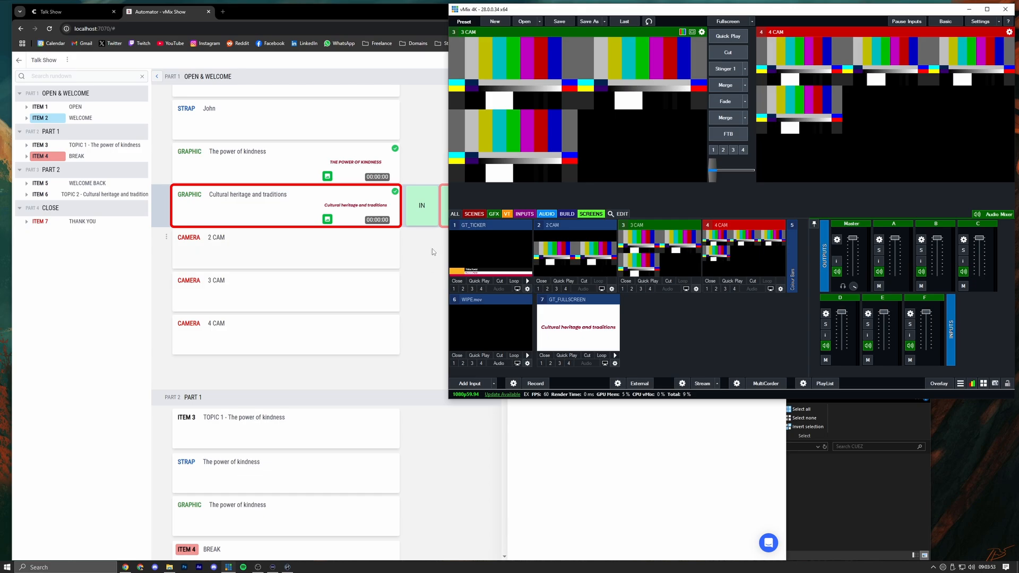
pyautogui.click(620, 439)
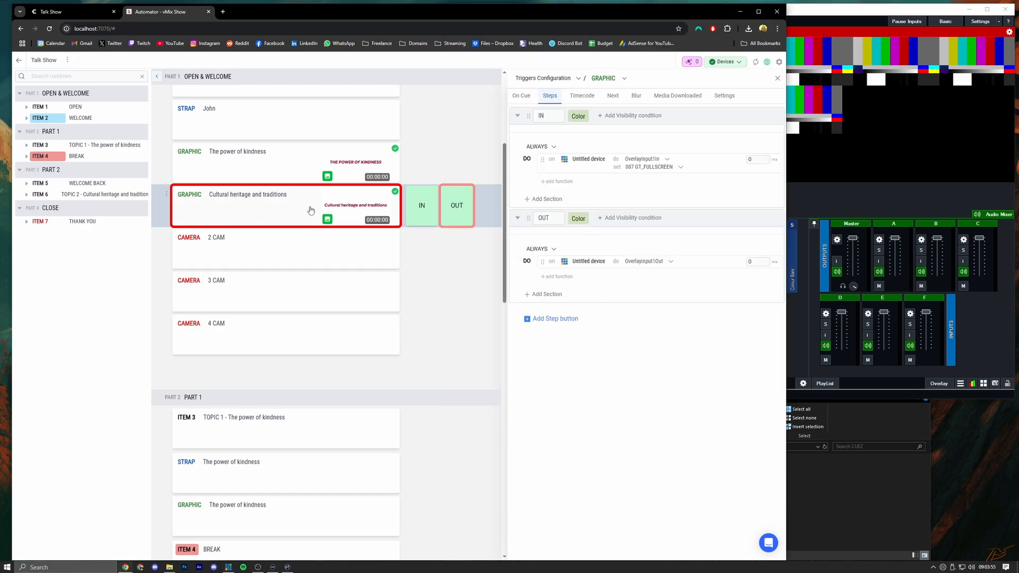
pyautogui.click(552, 146)
# Make both the IN and OUT steps fire only IF GRAPHIC.Template is Landscape.
pyautogui.click(543, 185)
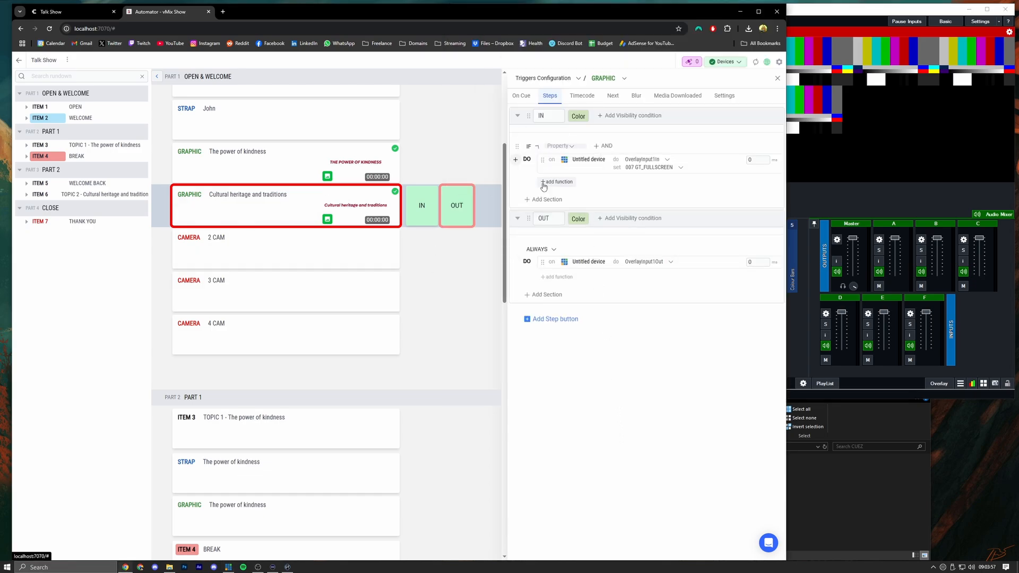
pyautogui.click(554, 147)
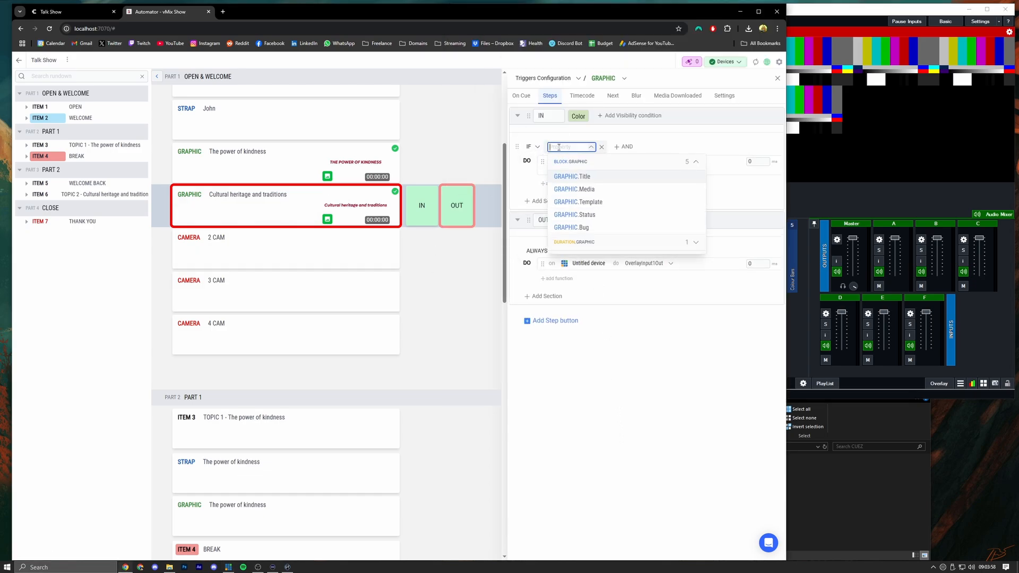
pyautogui.click(595, 207)
pyautogui.click(640, 147)
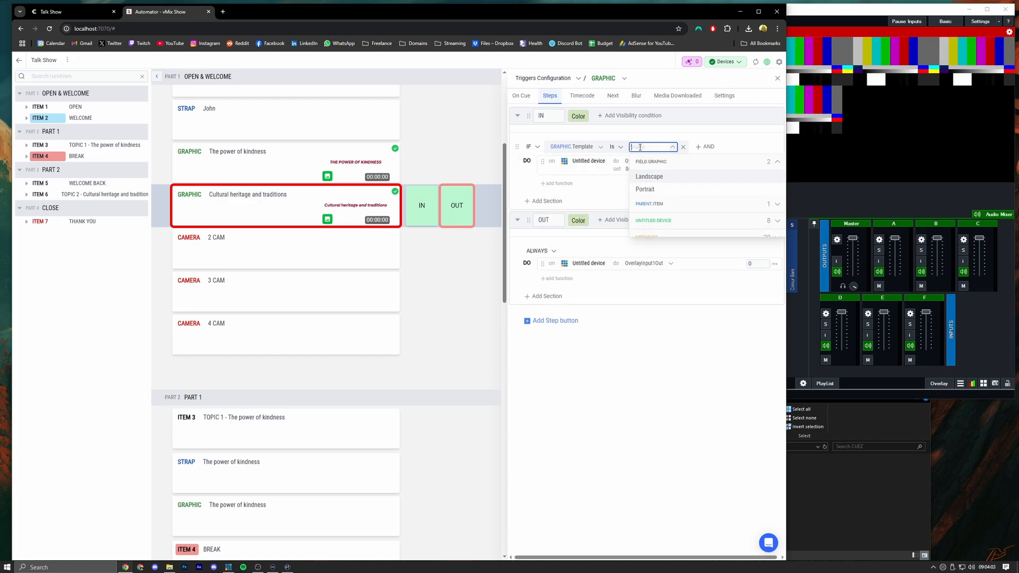
pyautogui.click(649, 176)
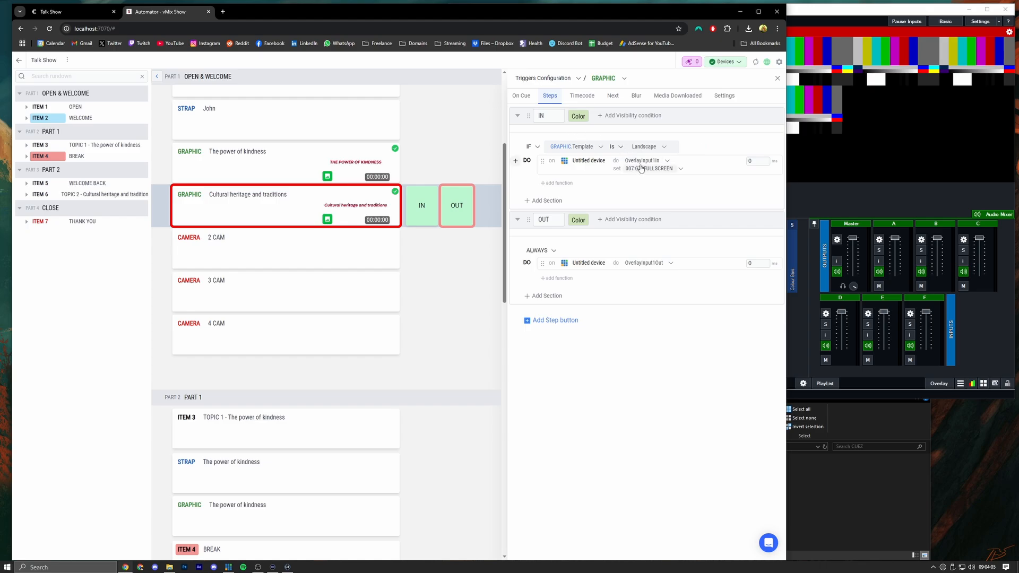
pyautogui.click(543, 255)
pyautogui.click(550, 291)
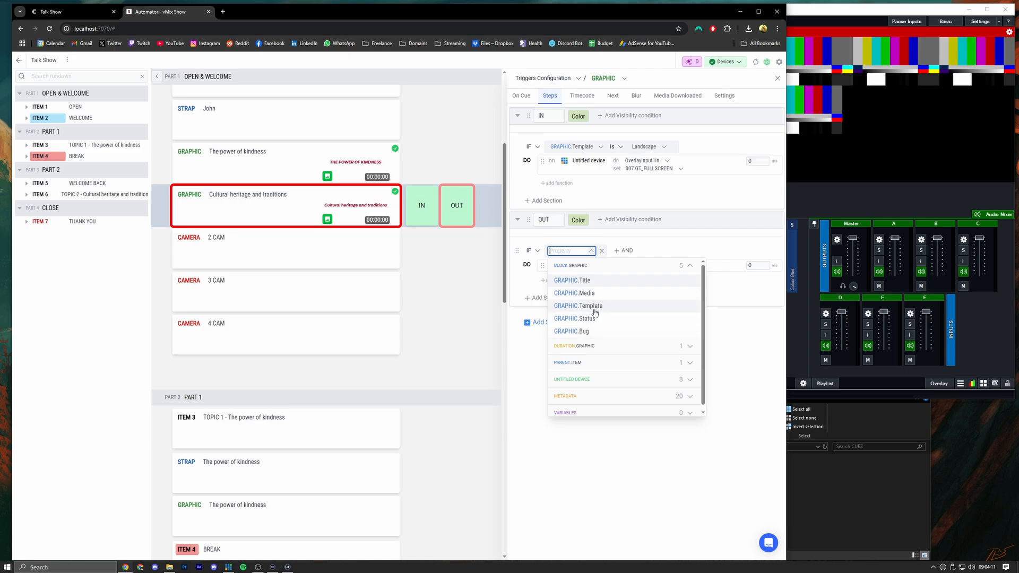
pyautogui.click(581, 306)
pyautogui.click(645, 279)
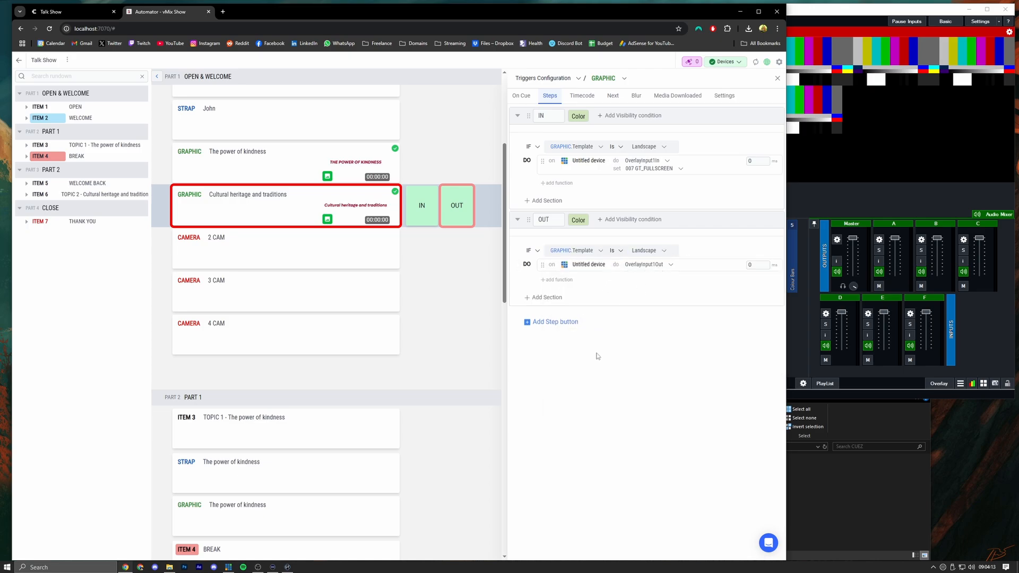
# Back on the Automator page, repeatedly try playing the Portrait graphic in and out.
pyautogui.click(69, 12)
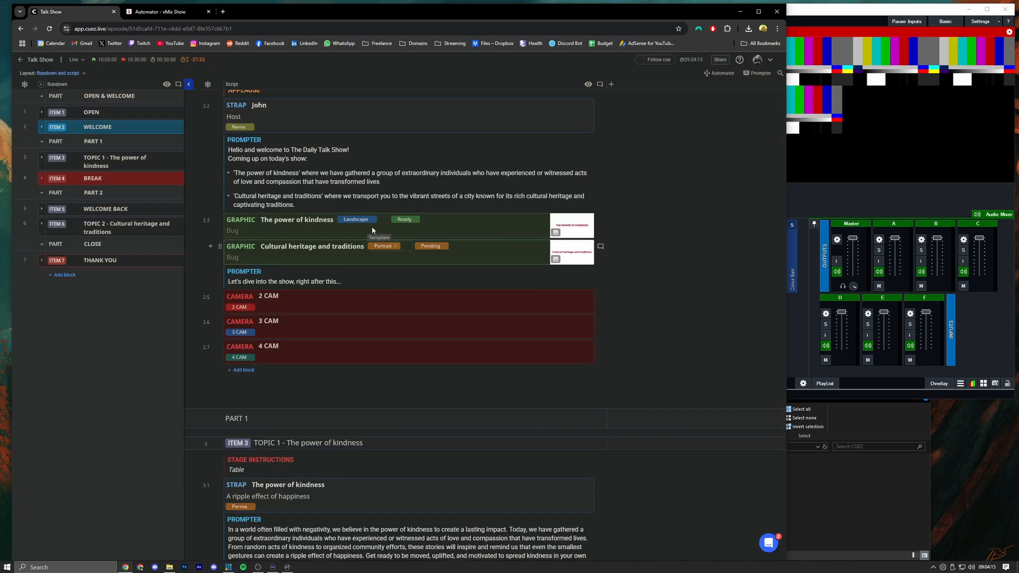
pyautogui.click(154, 12)
pyautogui.click(421, 210)
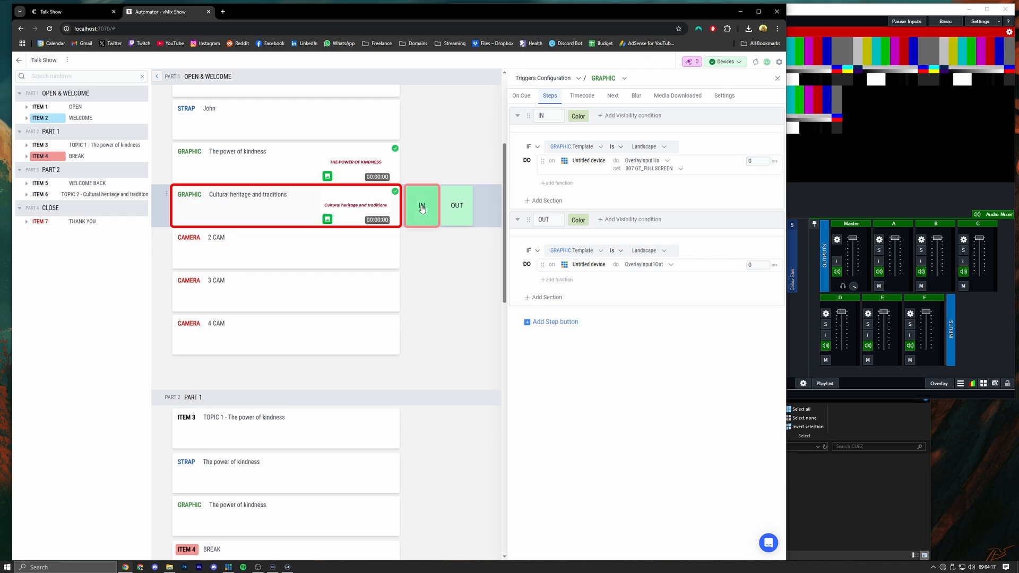
pyautogui.click(461, 210)
pyautogui.click(420, 211)
pyautogui.click(458, 208)
pyautogui.click(423, 209)
pyautogui.click(457, 208)
pyautogui.click(421, 207)
pyautogui.click(458, 207)
pyautogui.click(421, 206)
pyautogui.click(457, 206)
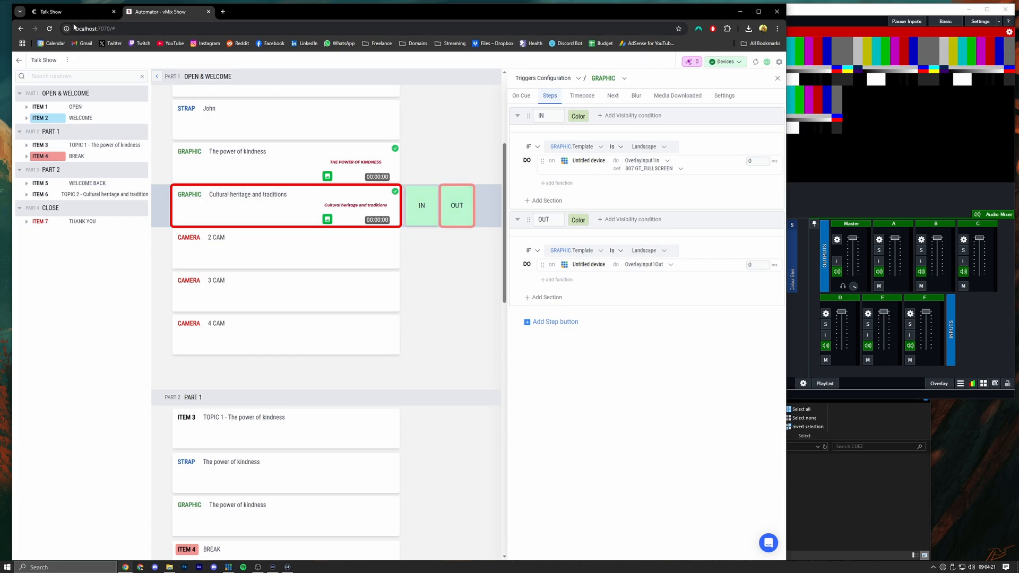
# Cue The power of kindness, play its Landscape title in and out, ending on Talk Show.
pyautogui.click(70, 13)
pyautogui.click(171, 13)
pyautogui.click(280, 162)
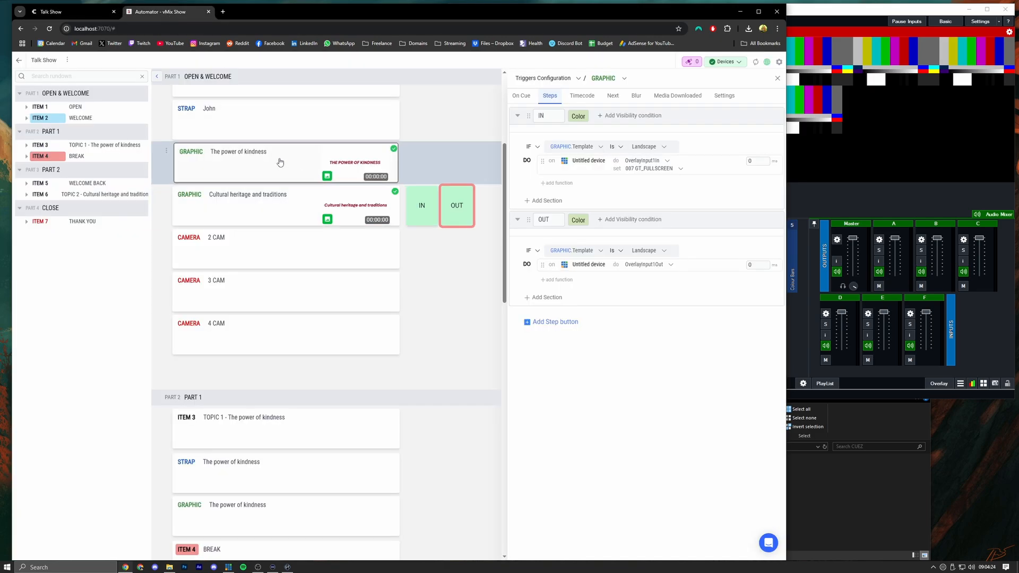
pyautogui.click(422, 213)
pyautogui.click(70, 13)
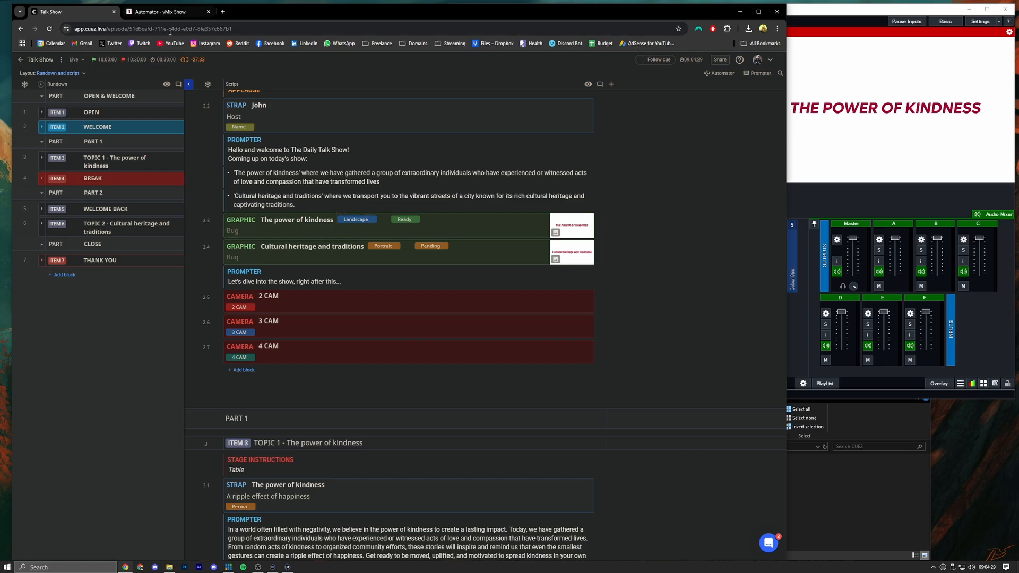
pyautogui.click(159, 12)
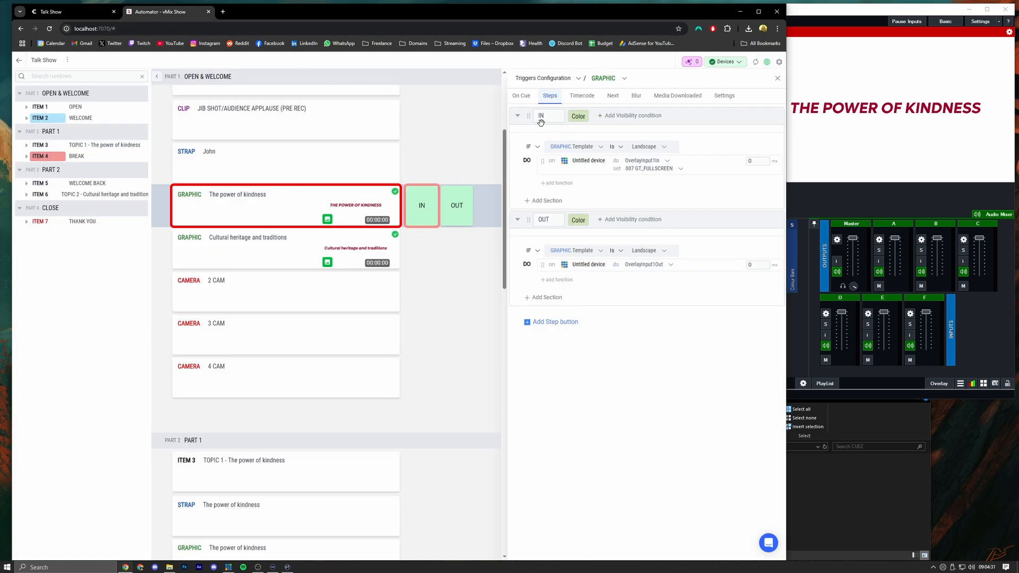
pyautogui.click(456, 207)
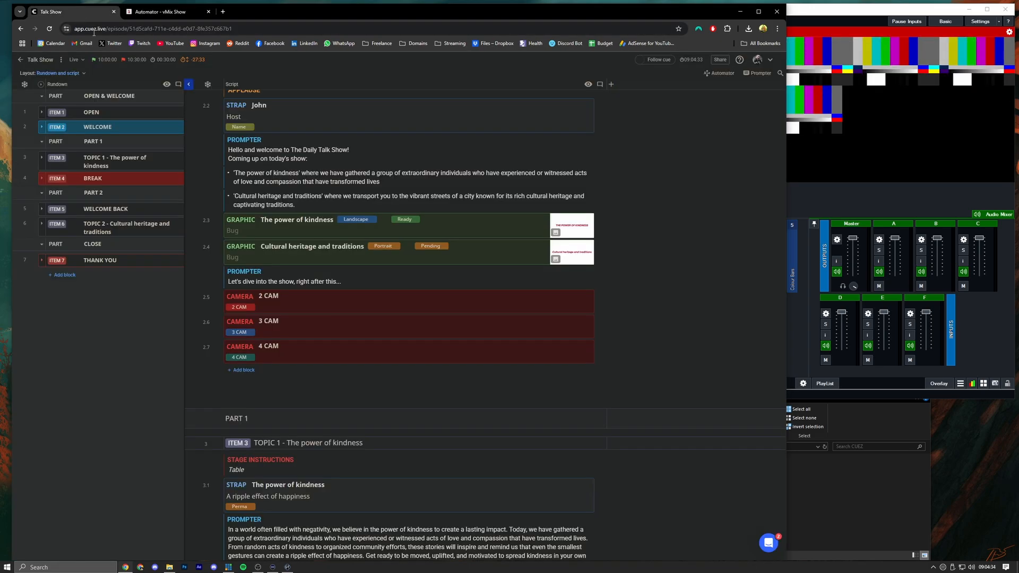
pyautogui.click(63, 11)
# Change the GRAPHIC IN trigger condition to GRAPHIC.Status Is Ready.
pyautogui.click(431, 247)
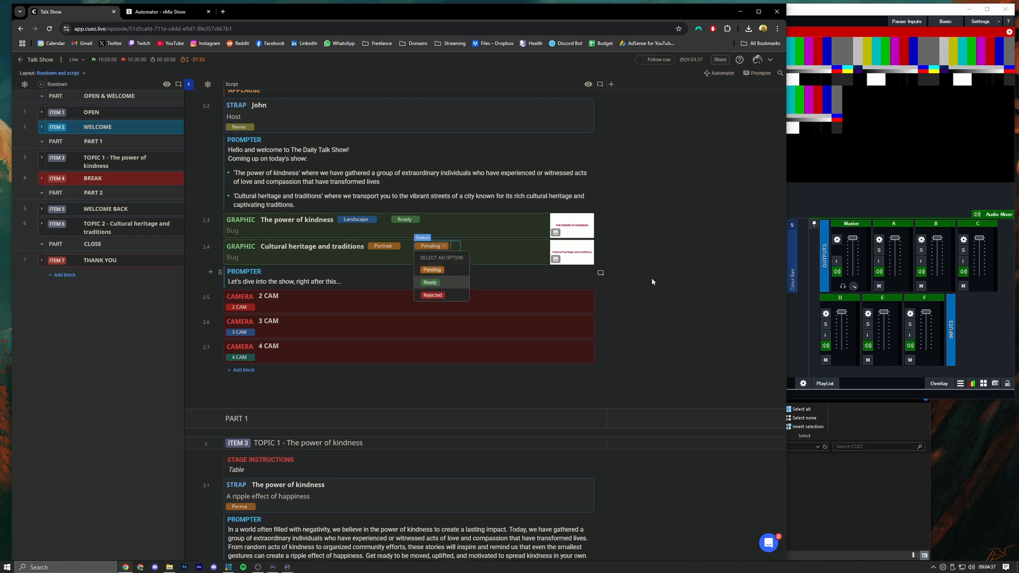
pyautogui.hotkey('ctrl', 'Tab')
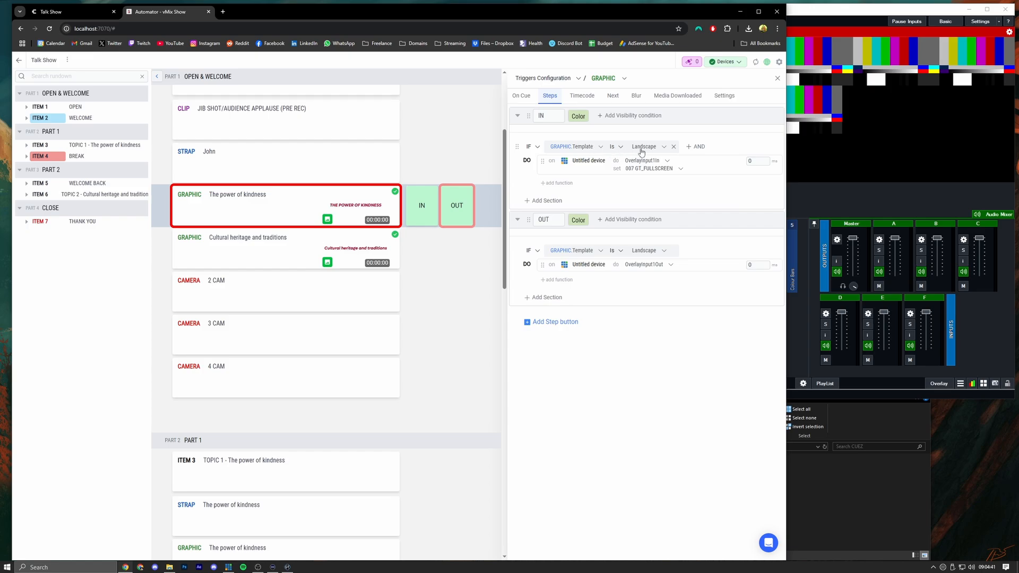
pyautogui.click(595, 149)
pyautogui.click(611, 193)
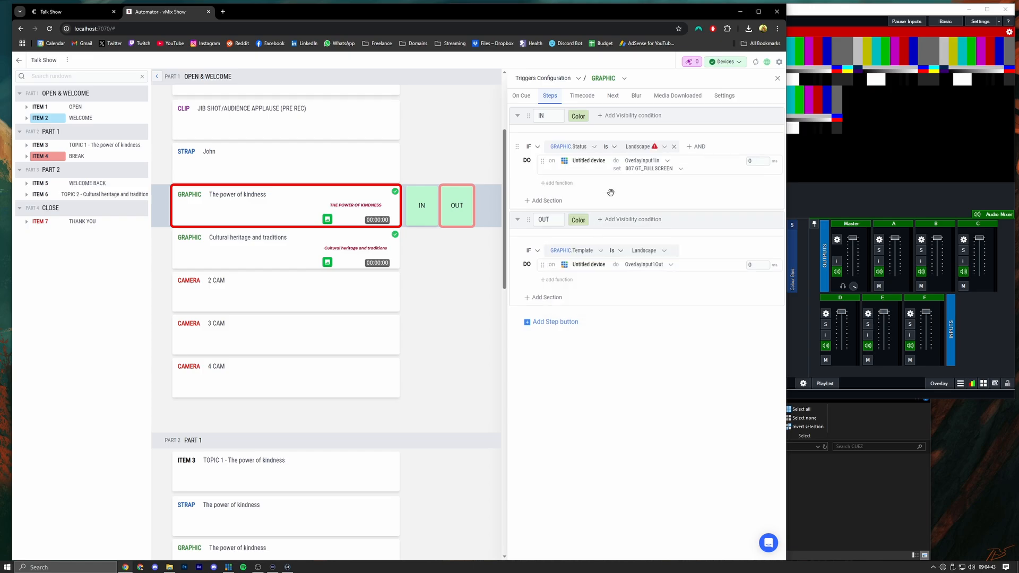
pyautogui.click(645, 150)
pyautogui.click(636, 202)
# Change the OUT condition to GRAPHIC.Status Is Ready and fire OUT on the kindness graphic.
pyautogui.click(585, 251)
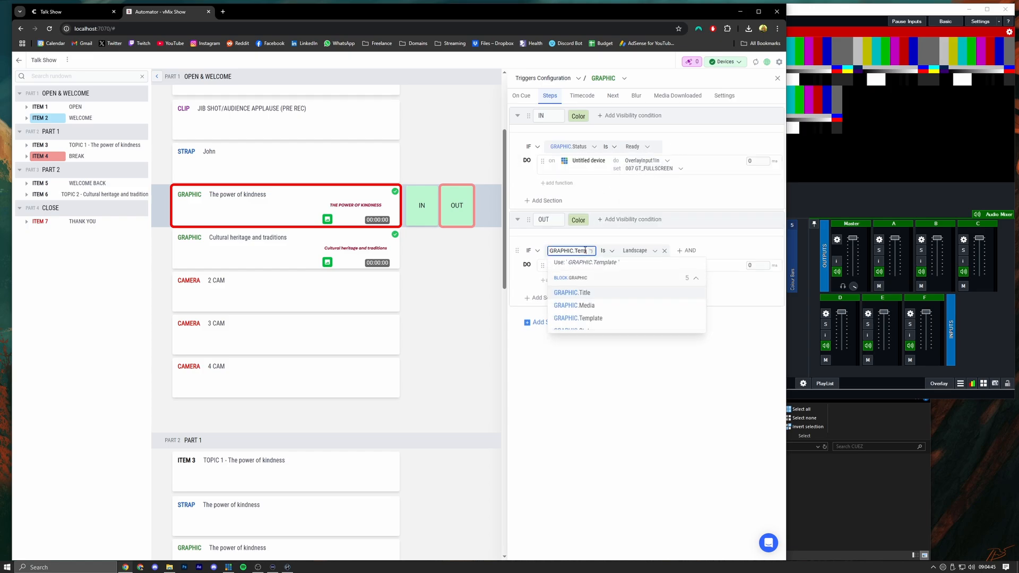
pyautogui.click(597, 333)
pyautogui.click(640, 251)
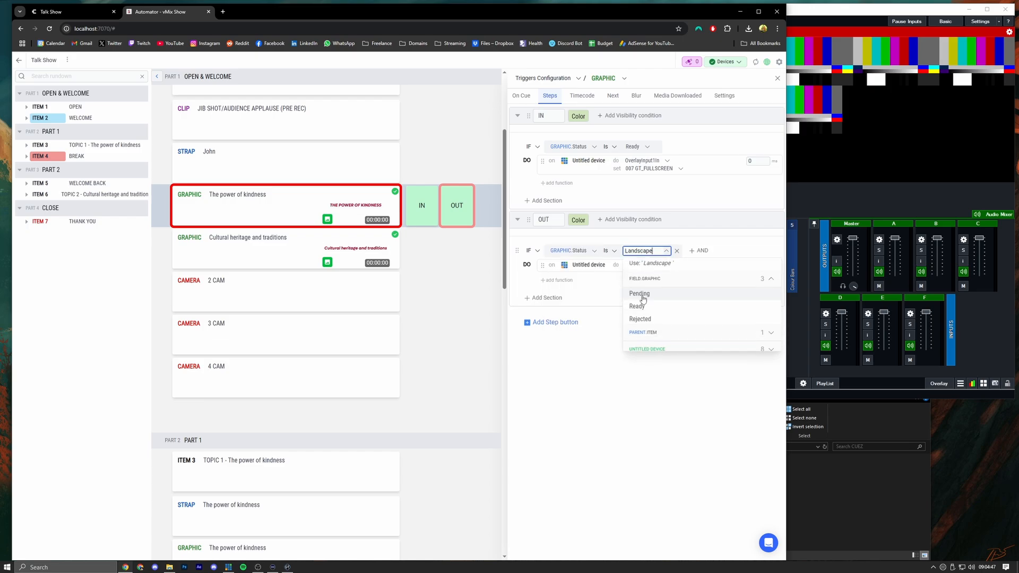
pyautogui.click(637, 307)
pyautogui.click(461, 209)
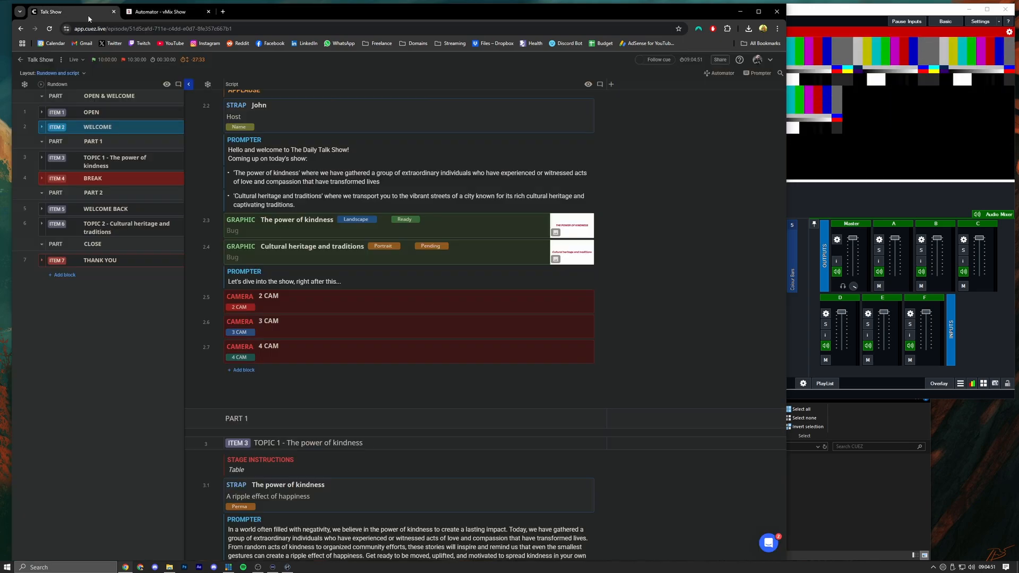
# Make Cultural heritage and traditions the active graphic and set its Talk Show status to Rejected.
pyautogui.click(51, 12)
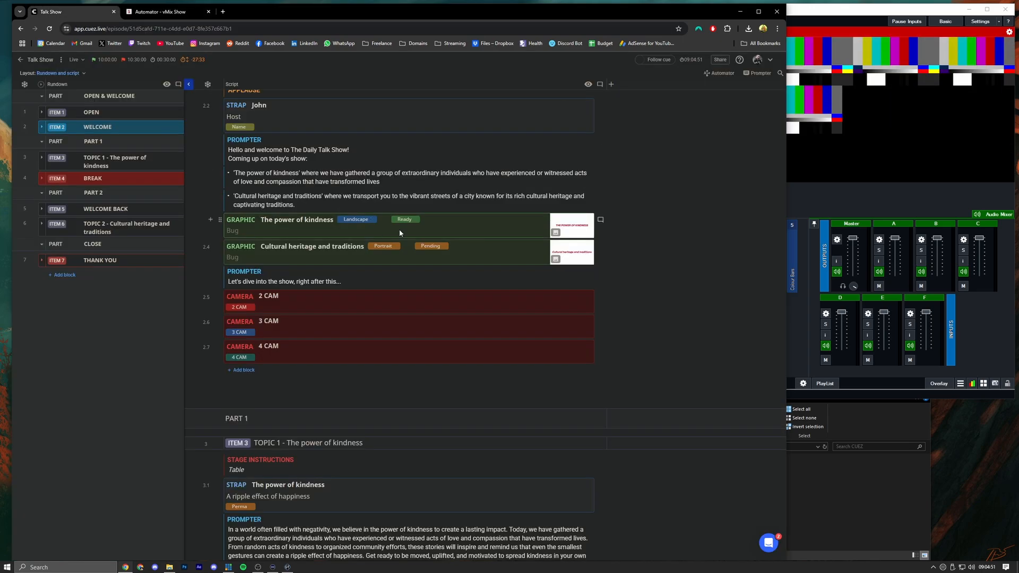
pyautogui.hotkey('ctrl', 'Tab')
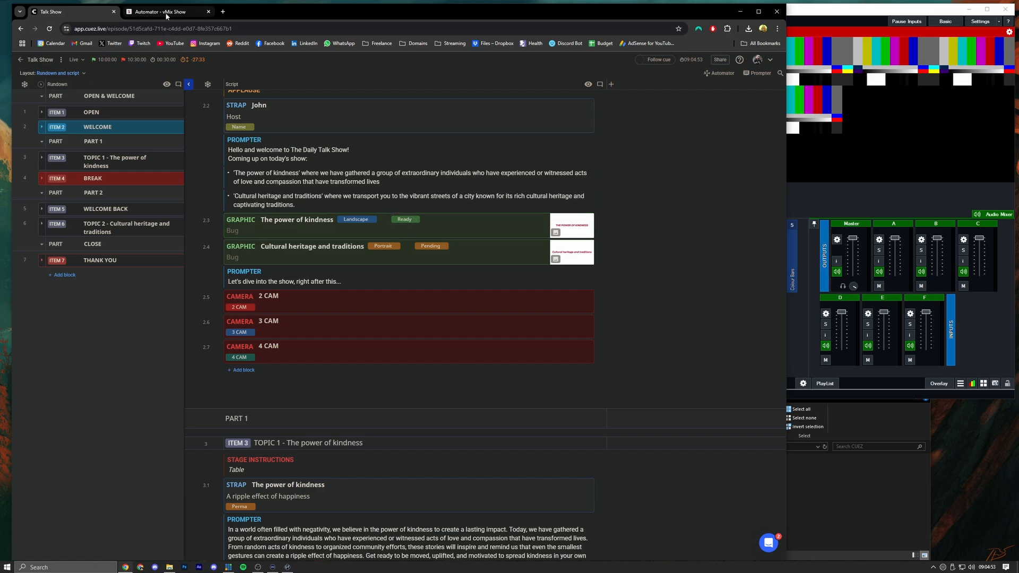
pyautogui.click(290, 245)
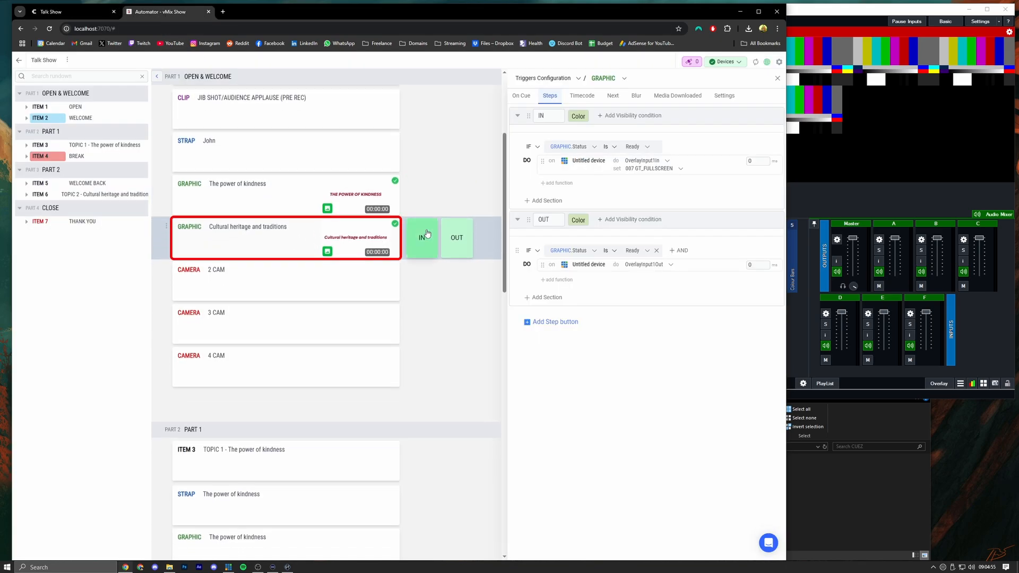
pyautogui.click(83, 18)
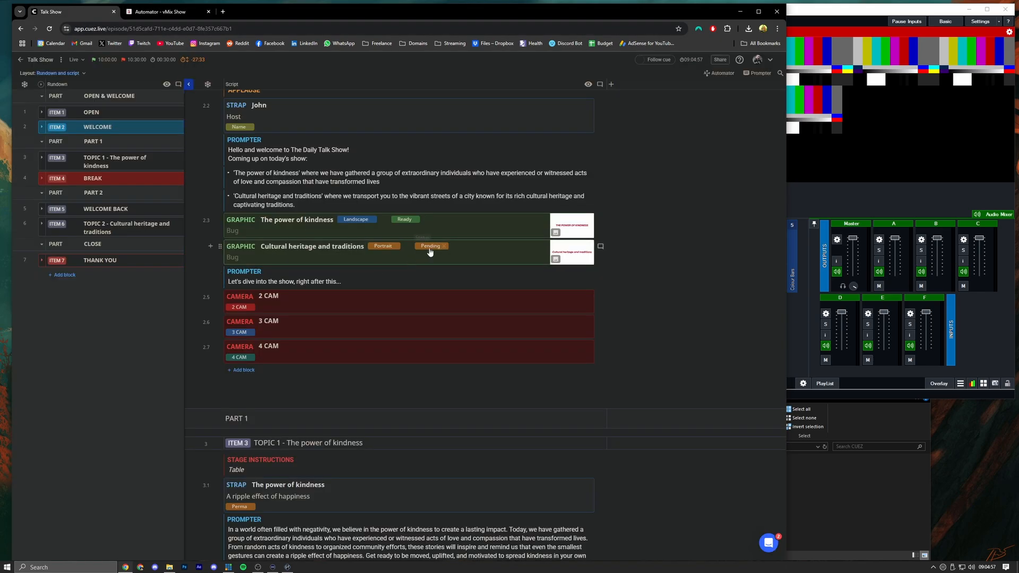
pyautogui.click(430, 249)
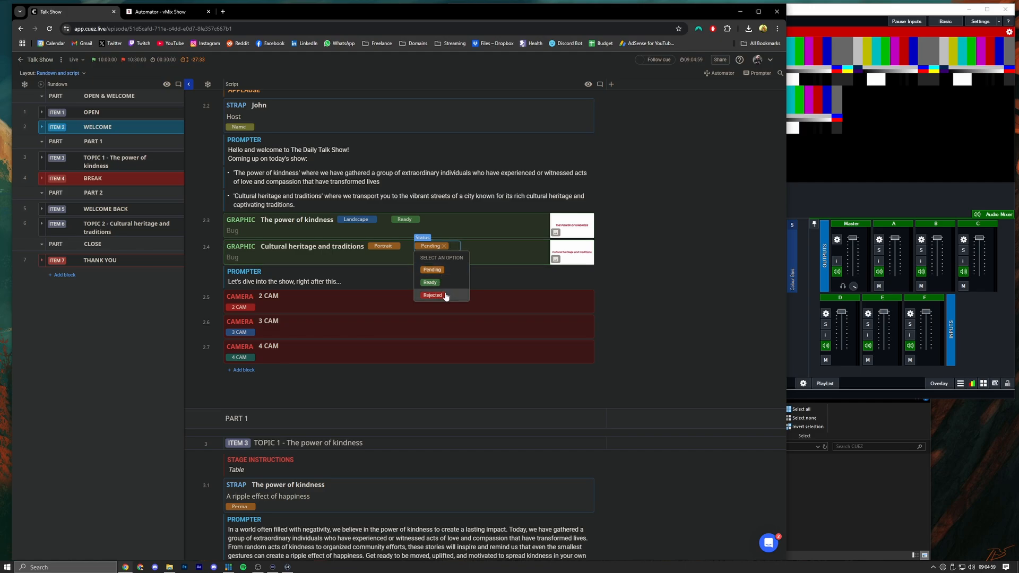
pyautogui.click(446, 296)
pyautogui.click(162, 13)
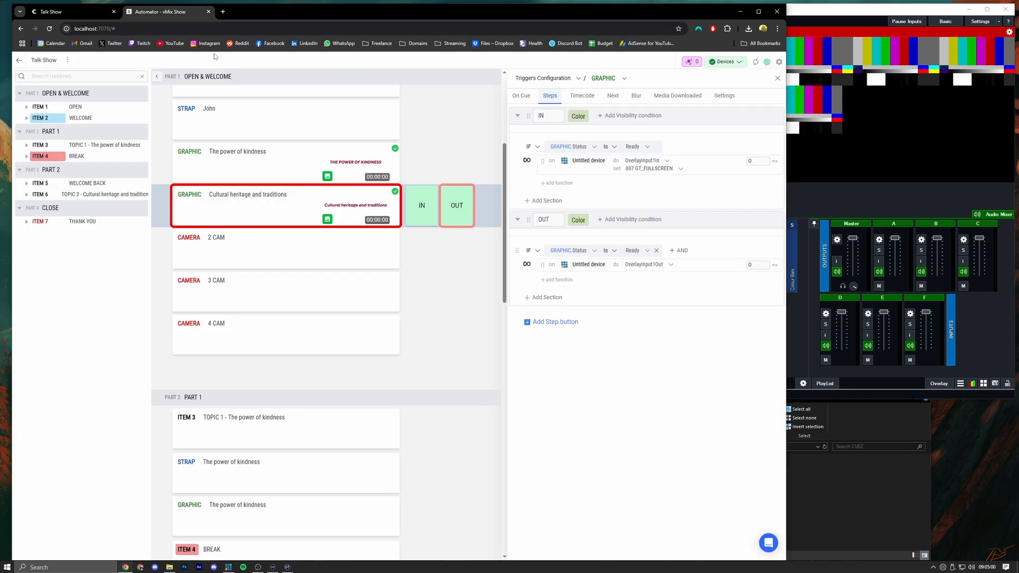
# Test the IN and OUT steps repeatedly on the rejected Cultural heritage graphic.
pyautogui.click(463, 213)
pyautogui.click(425, 211)
pyautogui.click(455, 213)
pyautogui.click(420, 206)
pyautogui.click(451, 207)
pyautogui.click(421, 201)
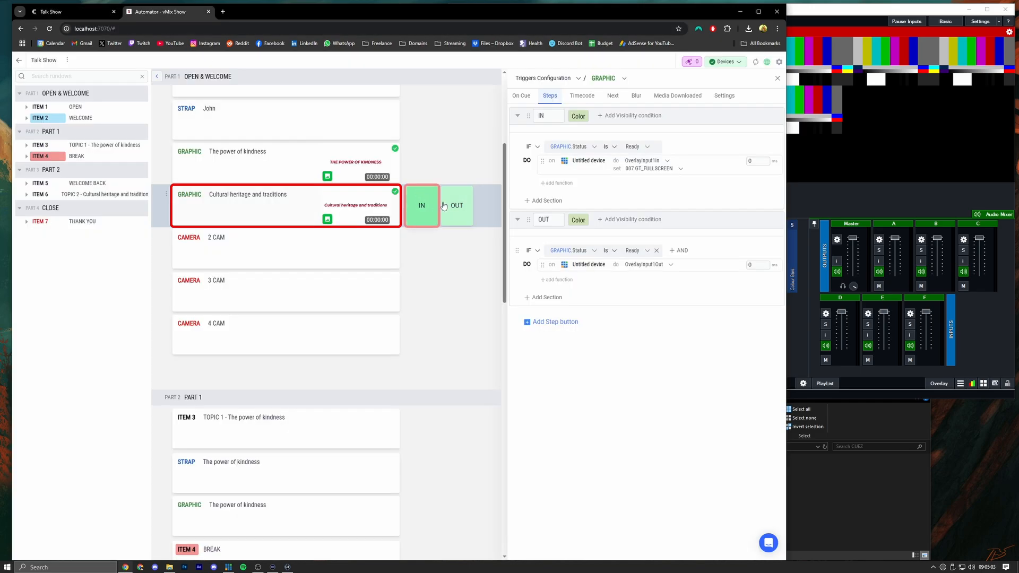
pyautogui.click(456, 207)
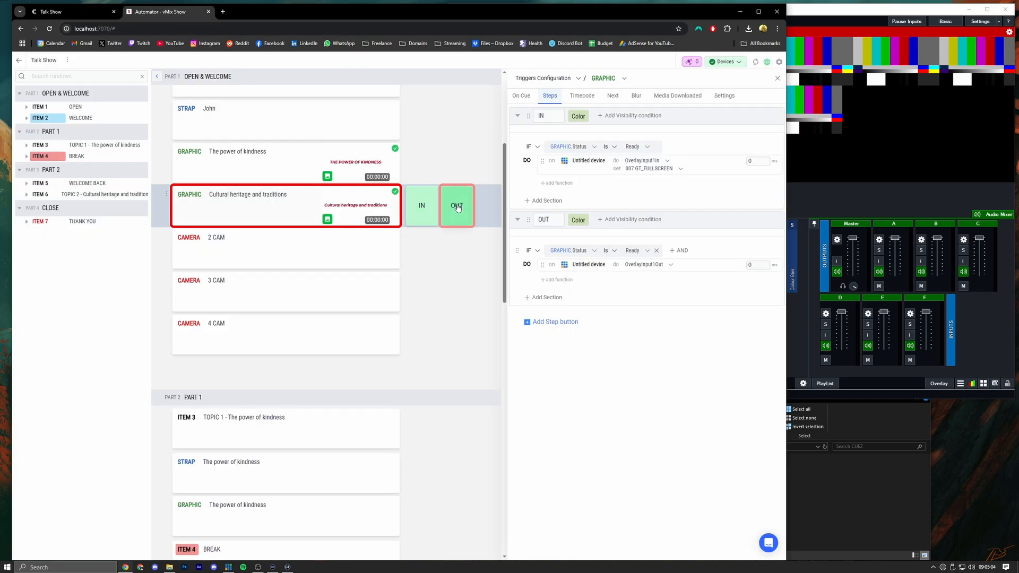
# Give the IN step a visibility condition of GRAPHIC.Status Is Ready.
pyautogui.click(639, 117)
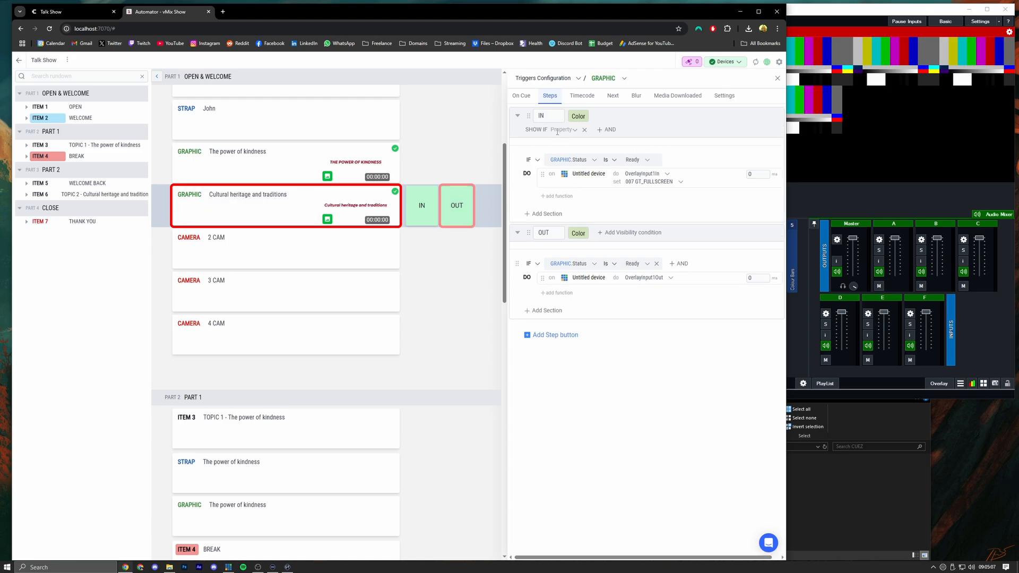
pyautogui.click(558, 130)
pyautogui.click(610, 199)
pyautogui.click(635, 131)
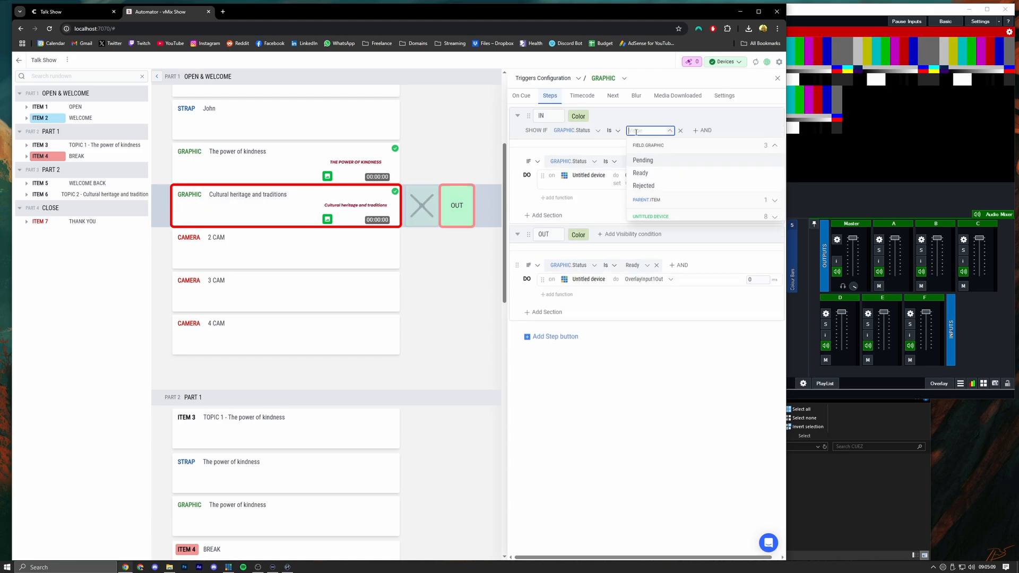
pyautogui.click(651, 174)
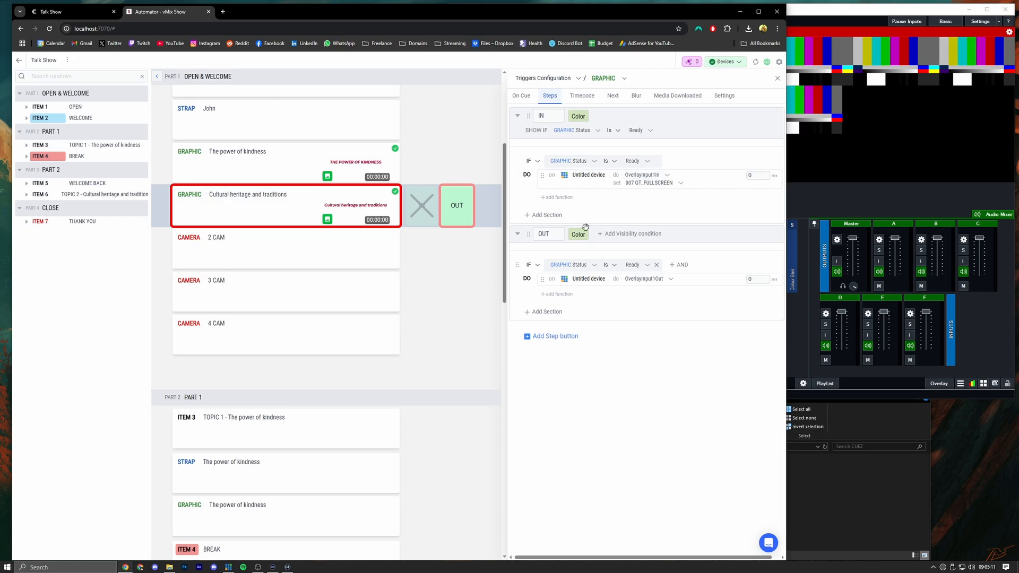
# Give the OUT step a GRAPHIC.Status Is Ready visibility condition and close the triggers panel.
pyautogui.click(613, 234)
pyautogui.click(561, 248)
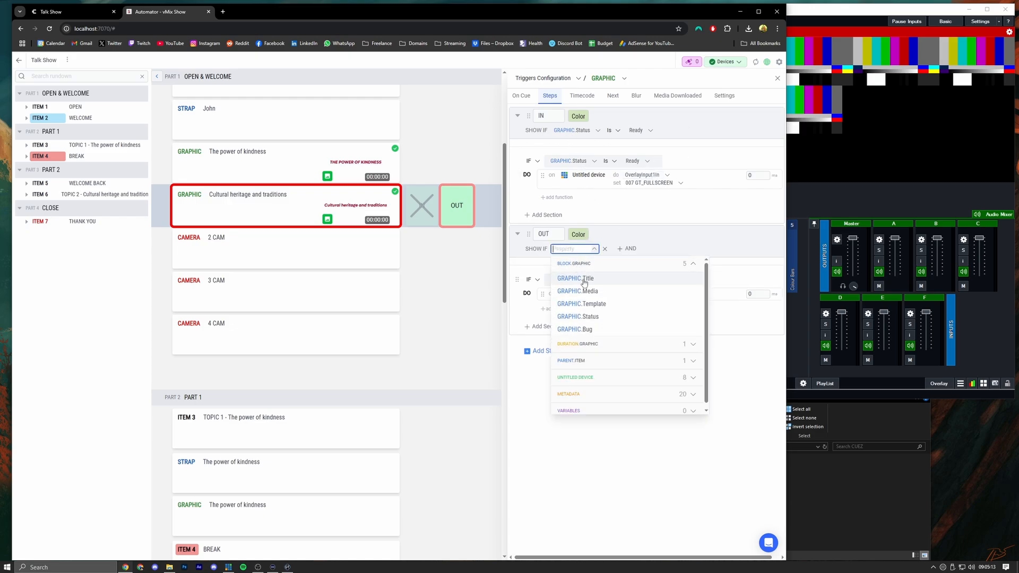
pyautogui.click(594, 319)
pyautogui.click(638, 248)
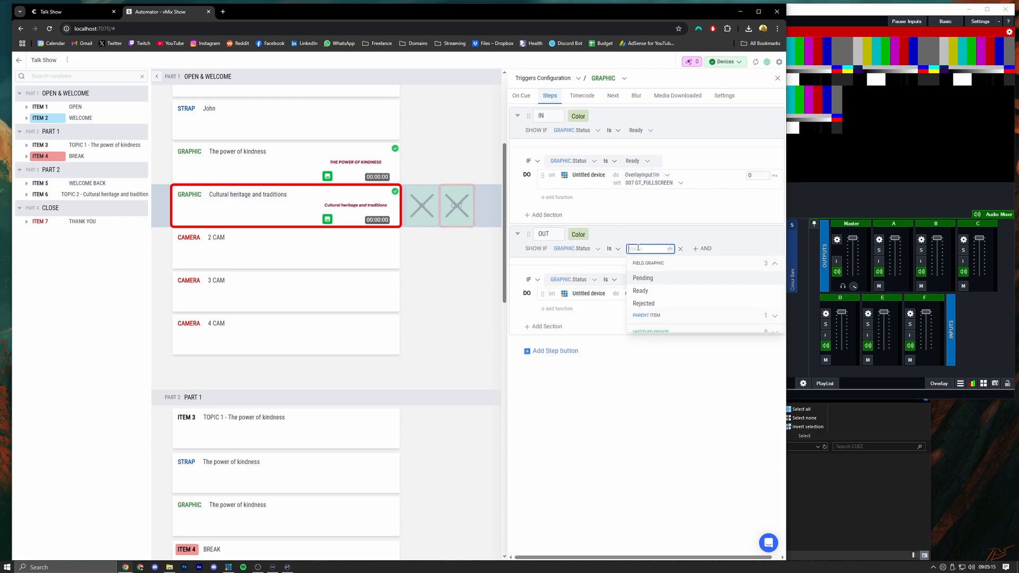
pyautogui.click(641, 291)
pyautogui.click(777, 79)
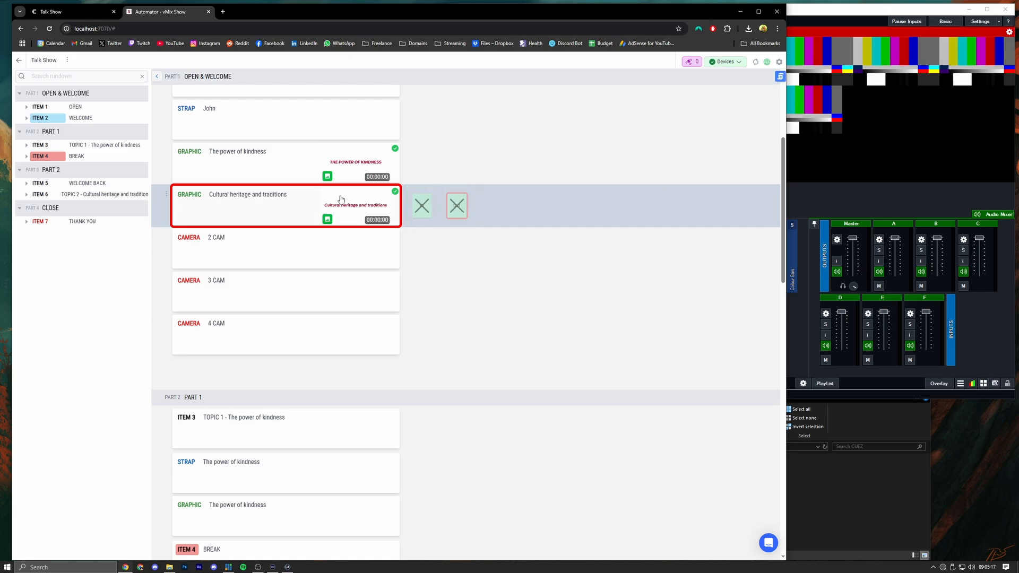
# Compare the kindness and Cultural heritage cards, reopening and closing Triggers Configuration.
pyautogui.click(281, 166)
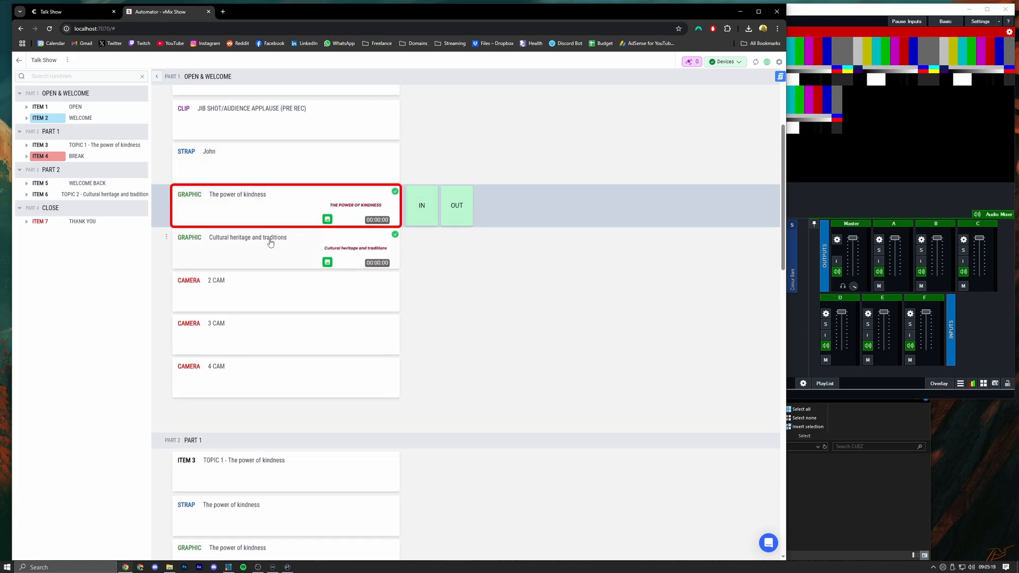
pyautogui.click(270, 243)
pyautogui.click(68, 10)
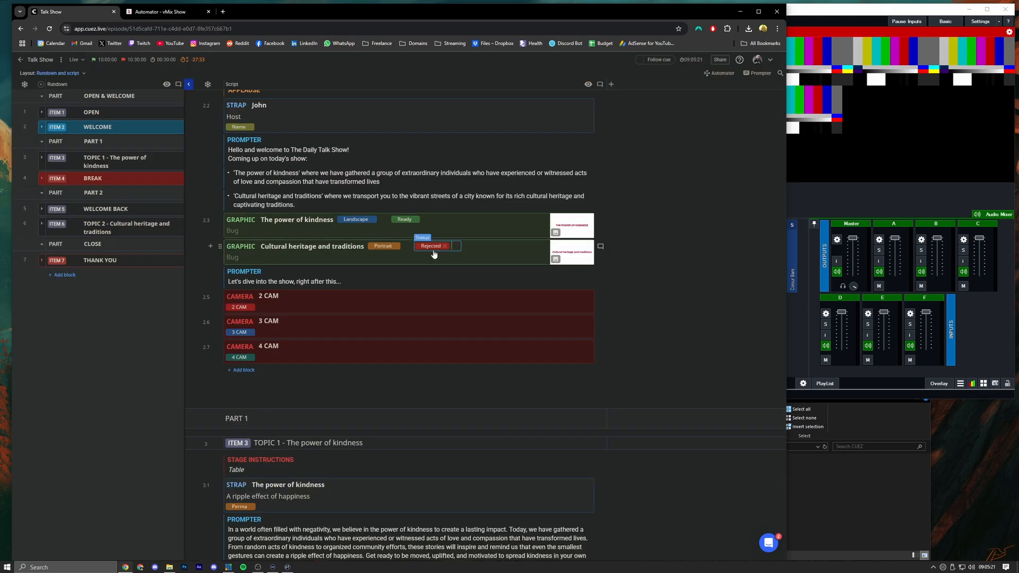
pyautogui.click(171, 16)
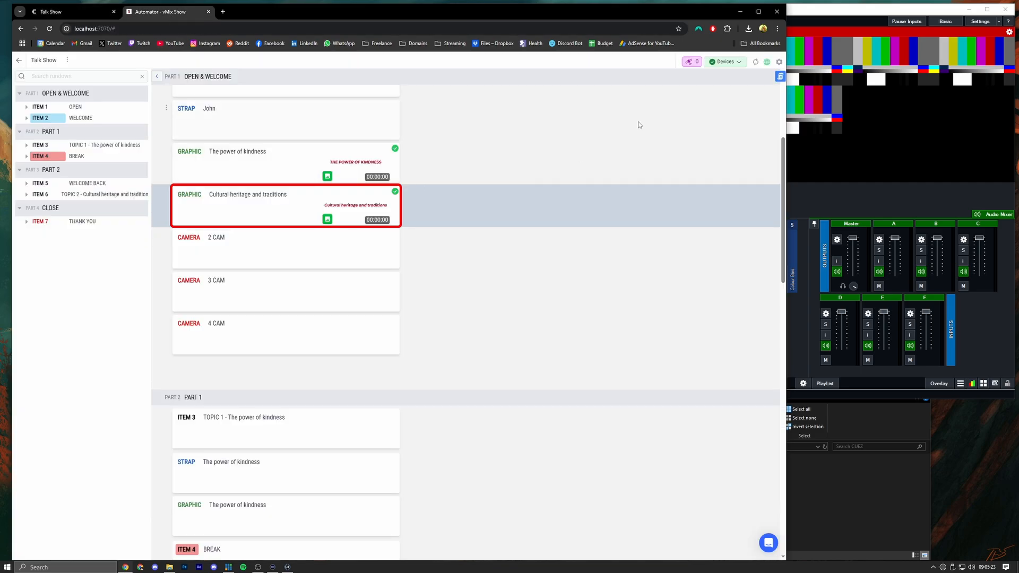
pyautogui.click(779, 62)
pyautogui.click(744, 132)
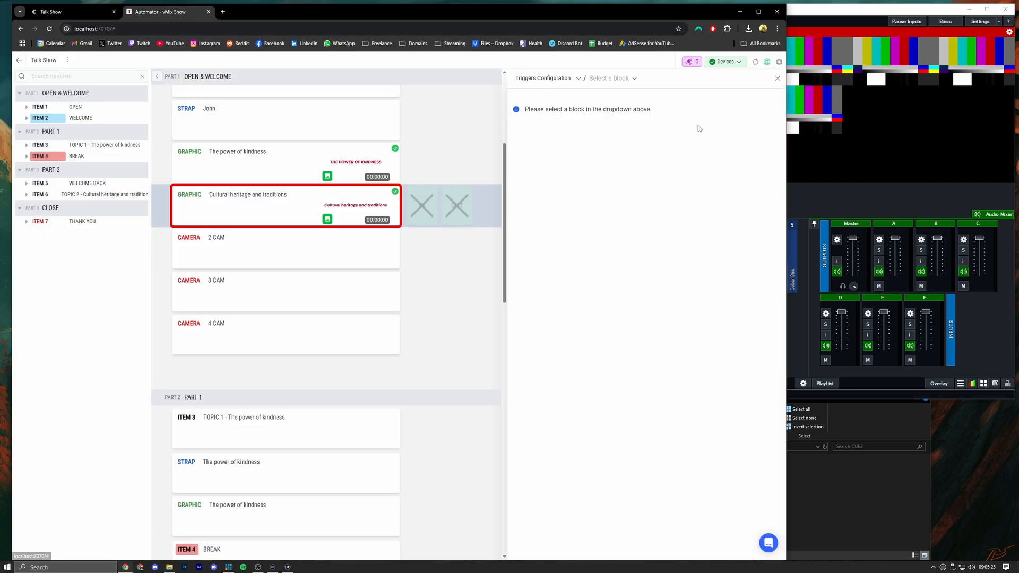
pyautogui.click(777, 79)
# Recheck both graphic cards, then bring up Cultural heritage's status options in Talk Show.
pyautogui.click(263, 176)
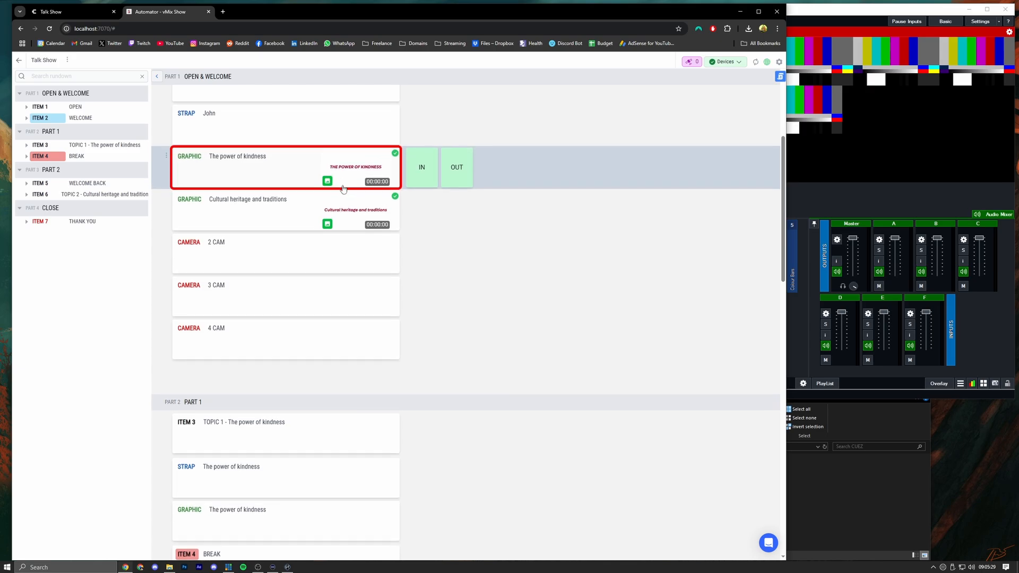
pyautogui.scroll(1, 343, 188)
pyautogui.click(307, 239)
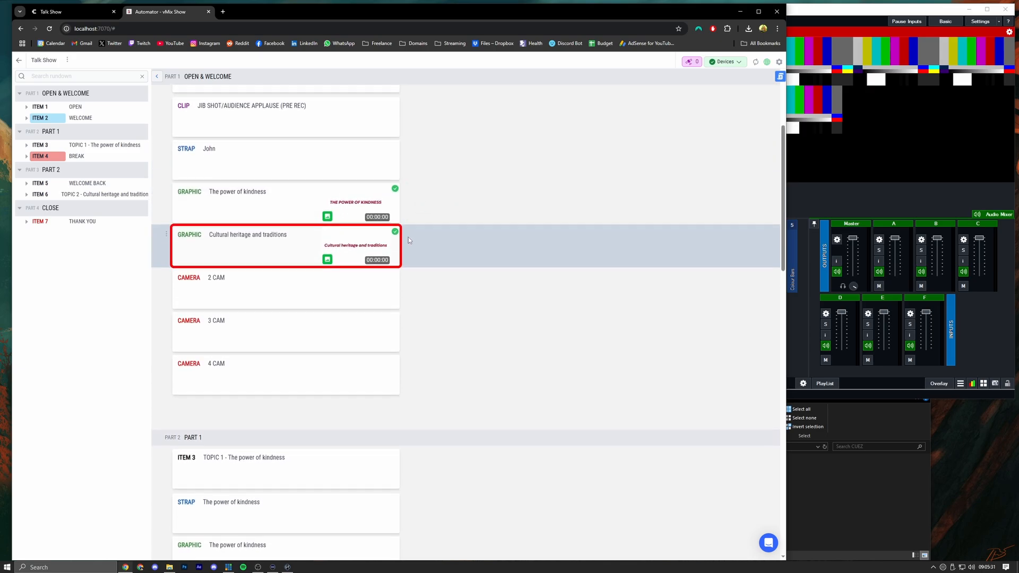
pyautogui.click(267, 171)
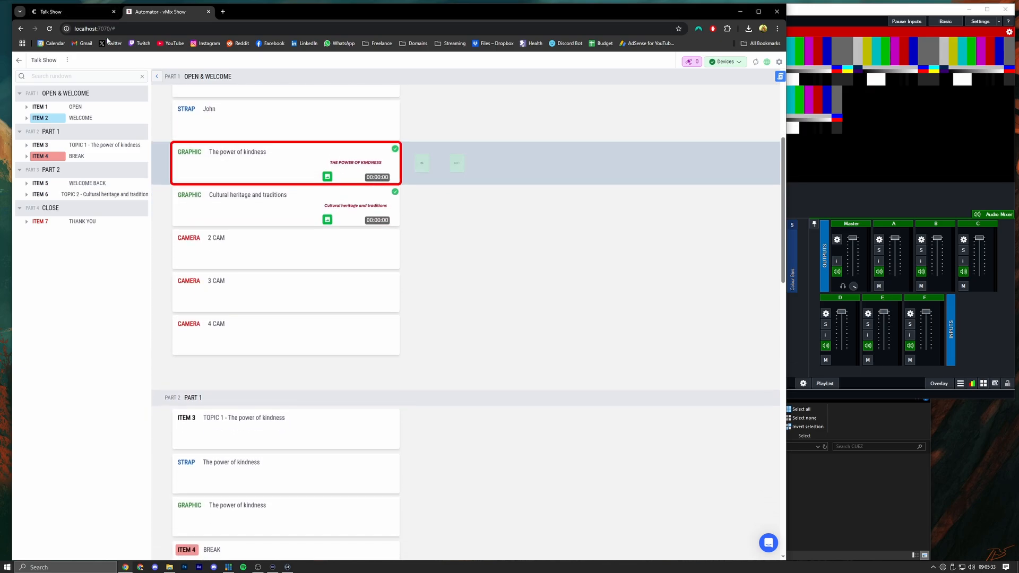
pyautogui.click(64, 11)
pyautogui.click(430, 246)
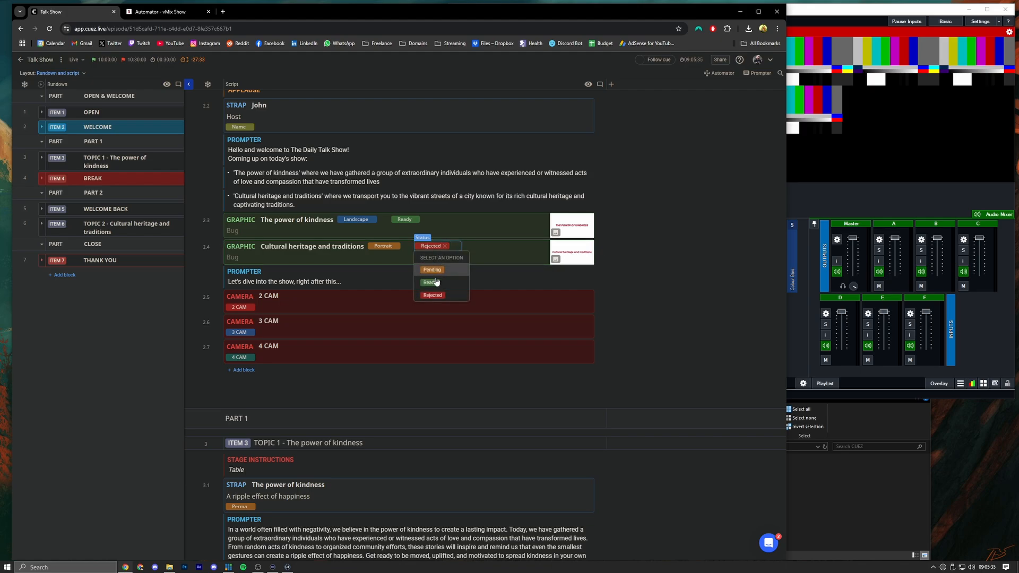
# Mark Cultural heritage and traditions Ready and play its graphic in and out.
pyautogui.click(436, 282)
pyautogui.click(172, 12)
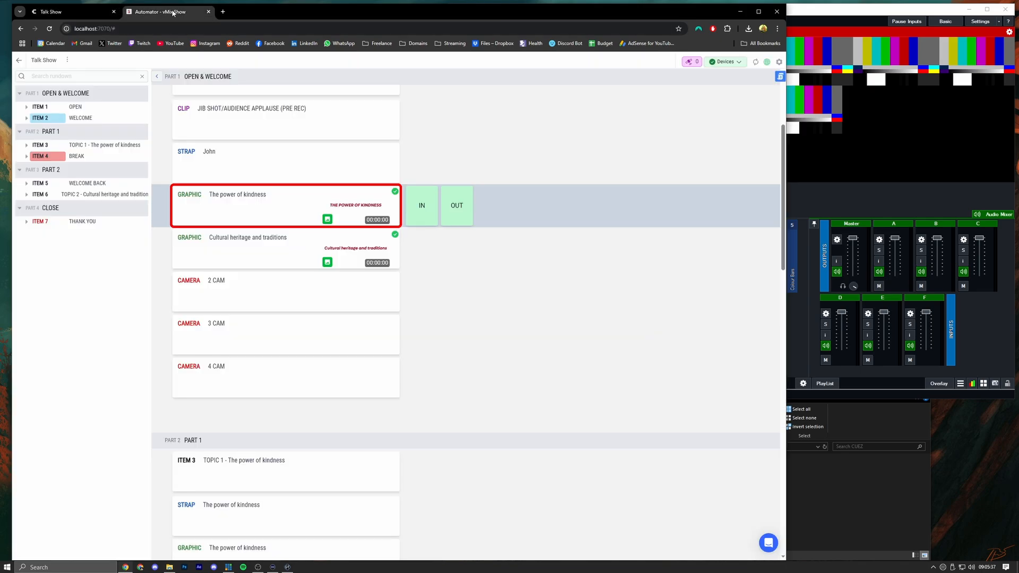
pyautogui.click(296, 254)
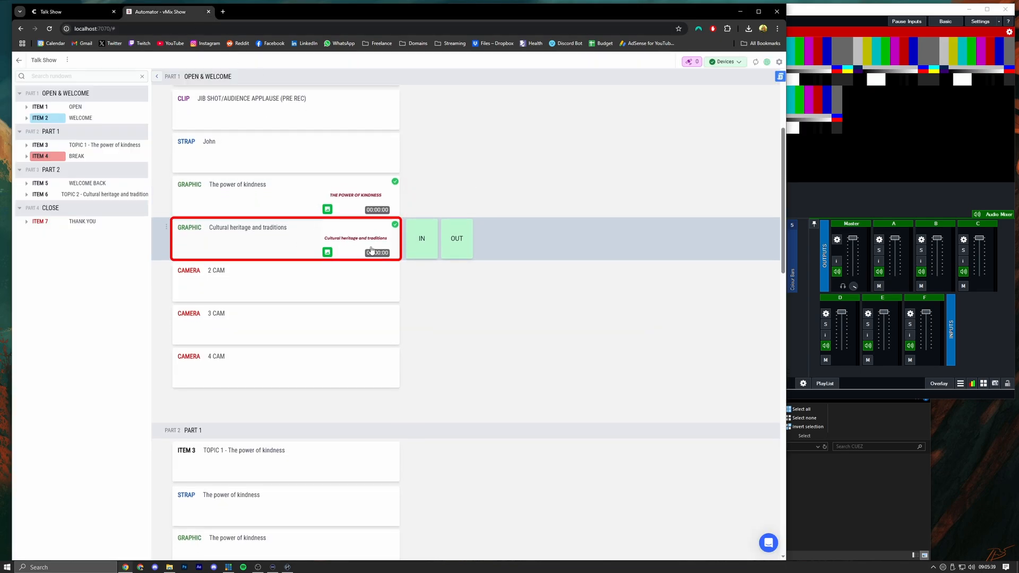
pyautogui.click(421, 208)
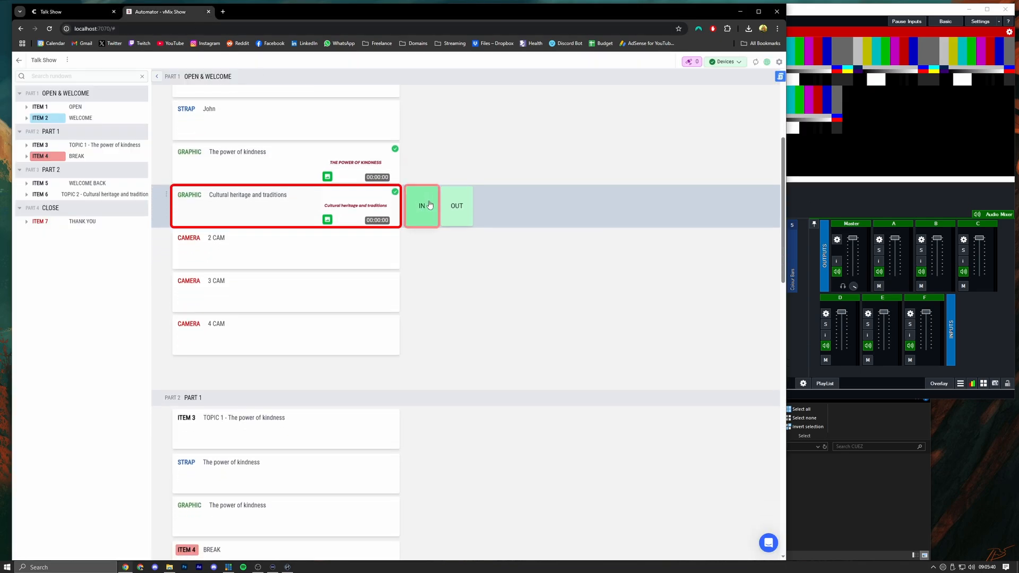
pyautogui.click(462, 215)
# Narrow the browser beside vMix and confirm the graphic's status stays Ready.
pyautogui.moveTo(785, 166); pyautogui.dragTo(684, 165)
pyautogui.click(64, 11)
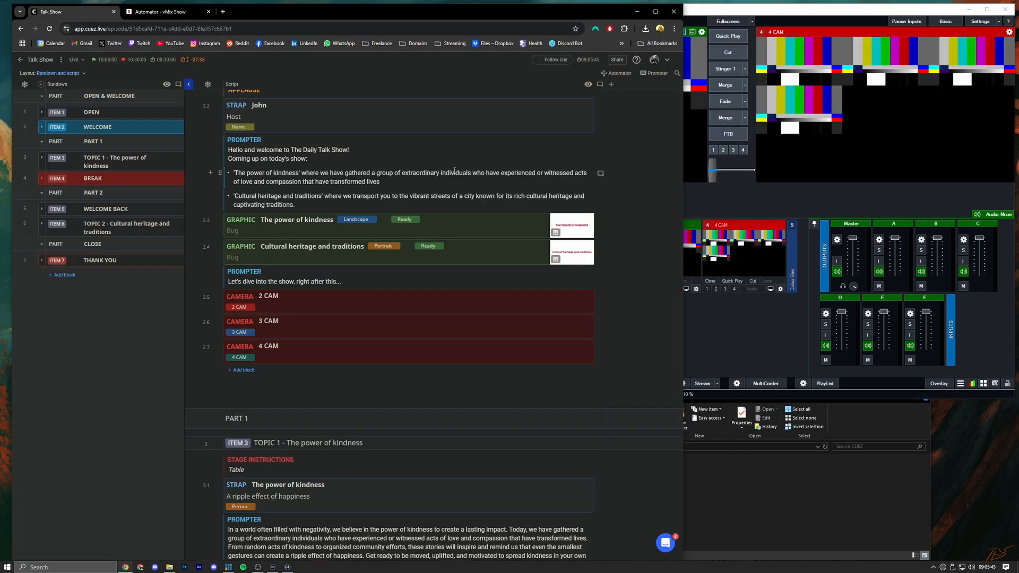
pyautogui.click(405, 219)
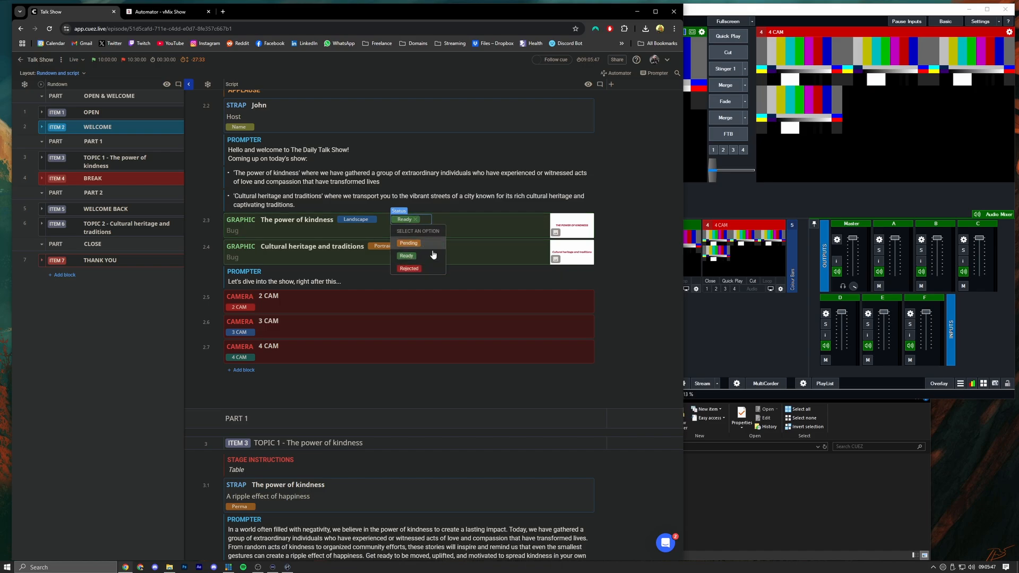
pyautogui.click(434, 255)
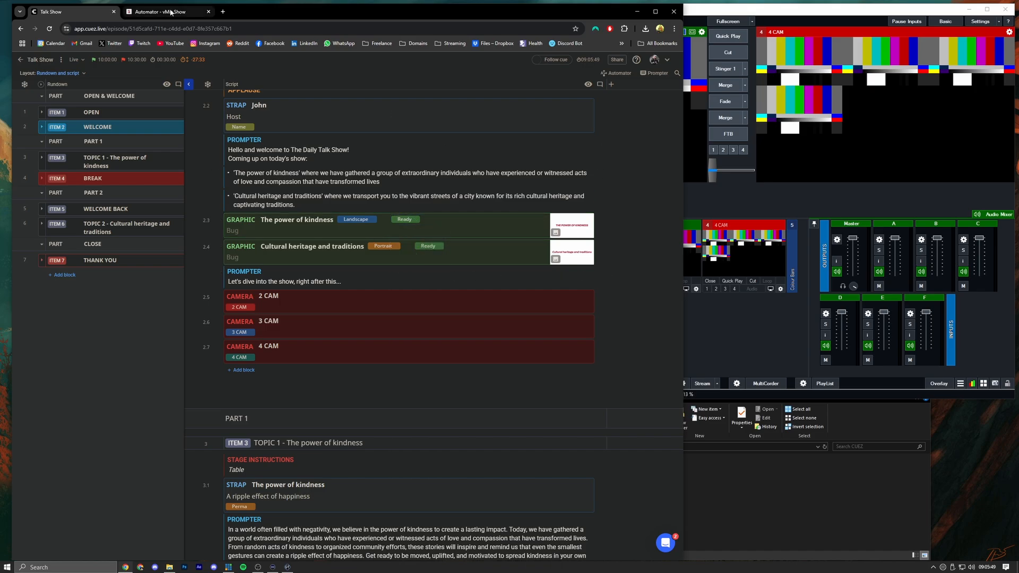
pyautogui.click(170, 12)
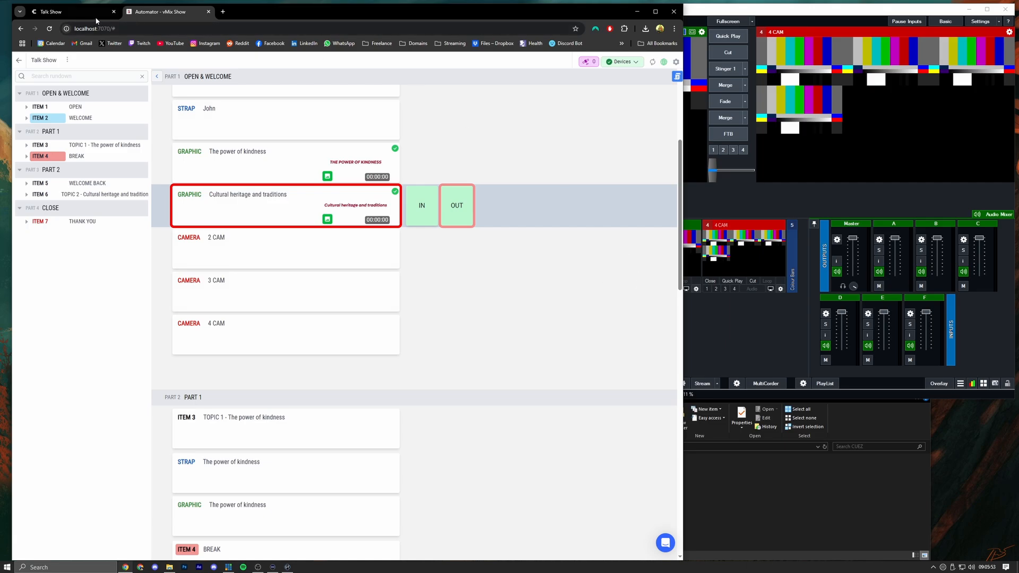
pyautogui.click(74, 16)
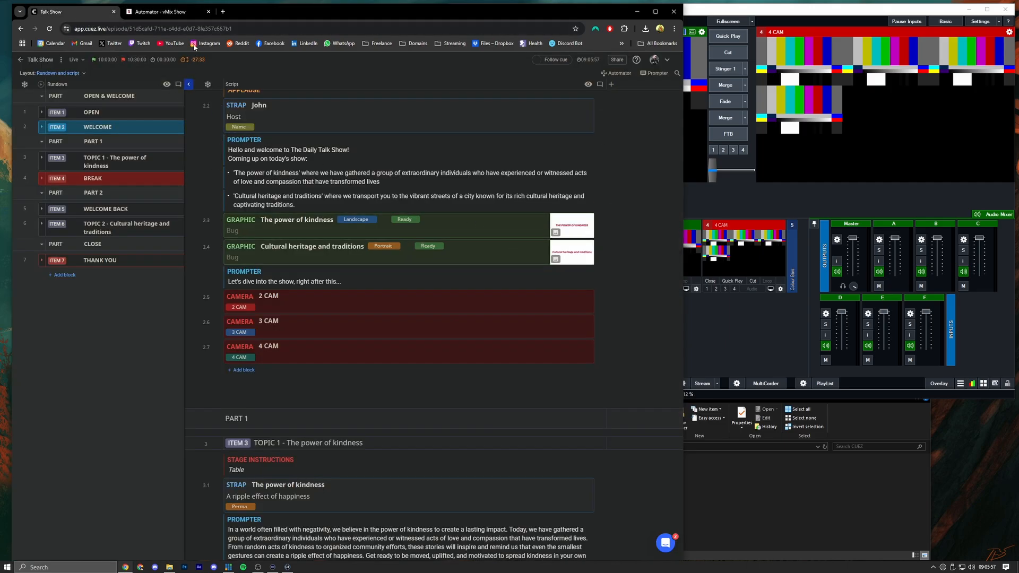
pyautogui.click(159, 11)
# Load GT_TICKER into the vMix preview and narrow the vMix window.
pyautogui.click(734, 317)
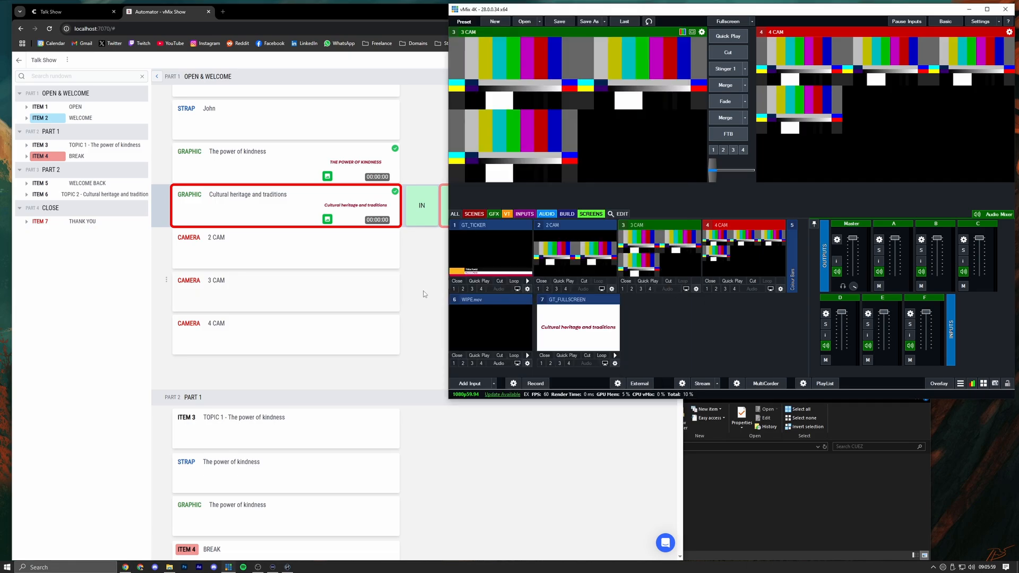
pyautogui.click(483, 261)
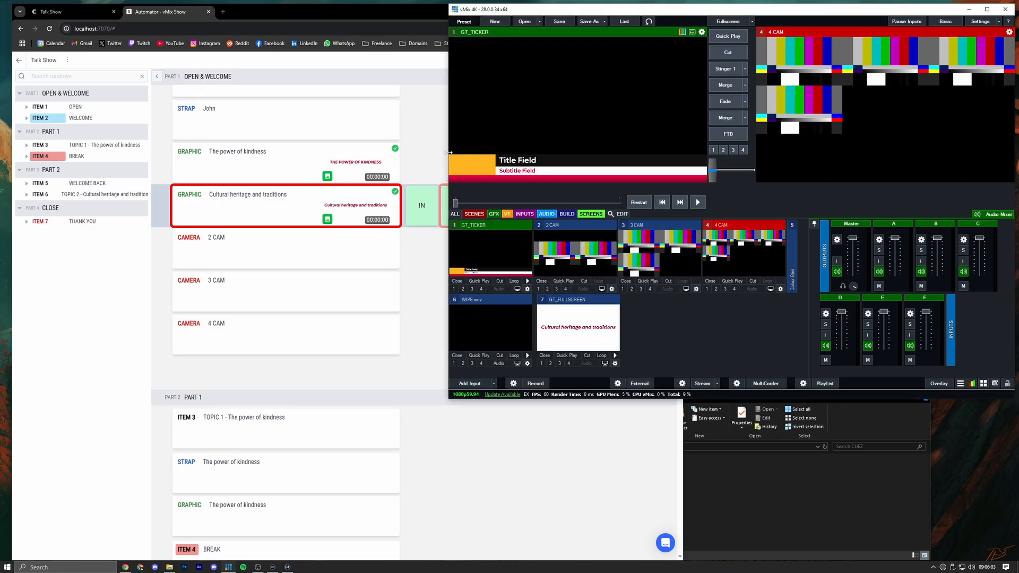
pyautogui.moveTo(448, 152); pyautogui.dragTo(614, 166)
pyautogui.moveTo(527, 154); pyautogui.dragTo(683, 153)
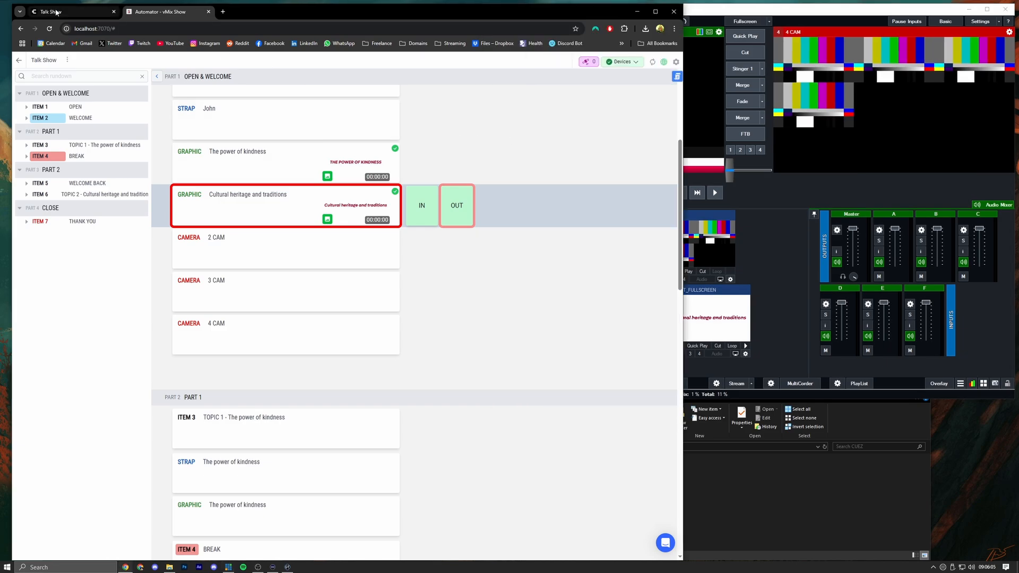
pyautogui.click(51, 11)
pyautogui.click(245, 370)
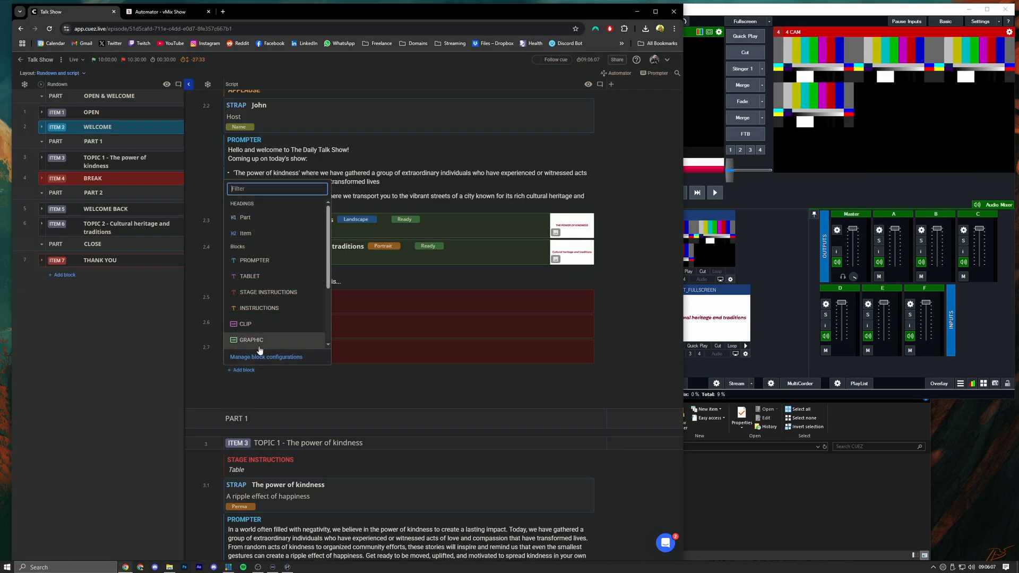
# Create an orange cue block configuration named TICKER.
pyautogui.click(265, 359)
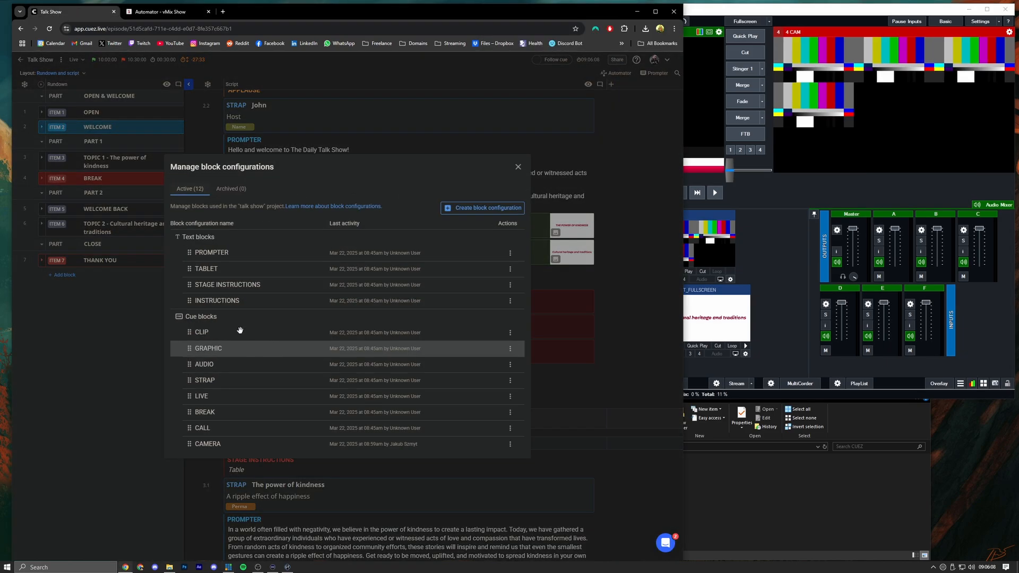
pyautogui.click(472, 209)
pyautogui.click(314, 295)
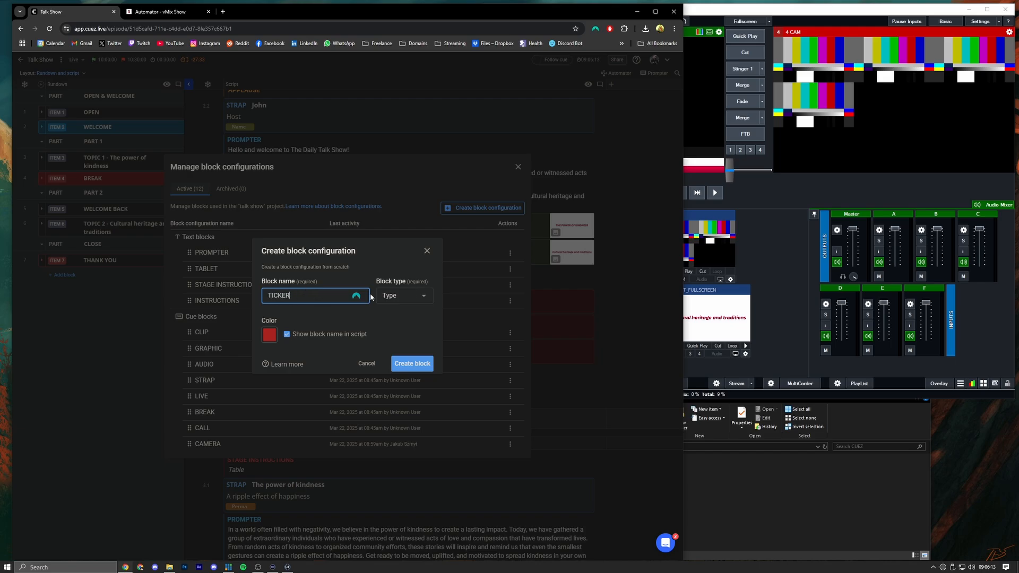
pyautogui.click(392, 295)
pyautogui.click(443, 365)
pyautogui.click(269, 335)
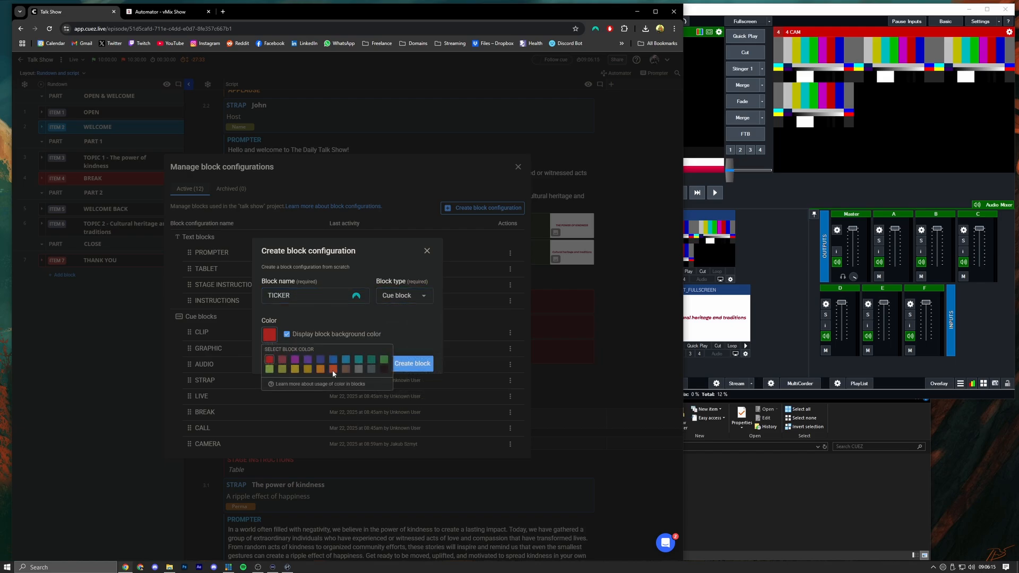
pyautogui.click(333, 369)
pyautogui.click(414, 366)
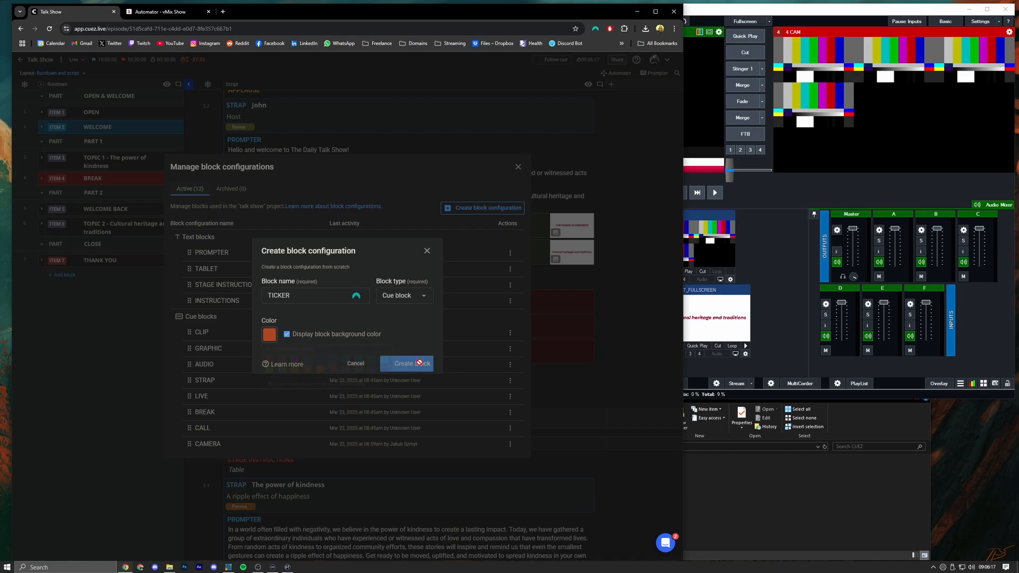
# Move the vMix window right and down, keeping the browser in front.
pyautogui.click(776, 227)
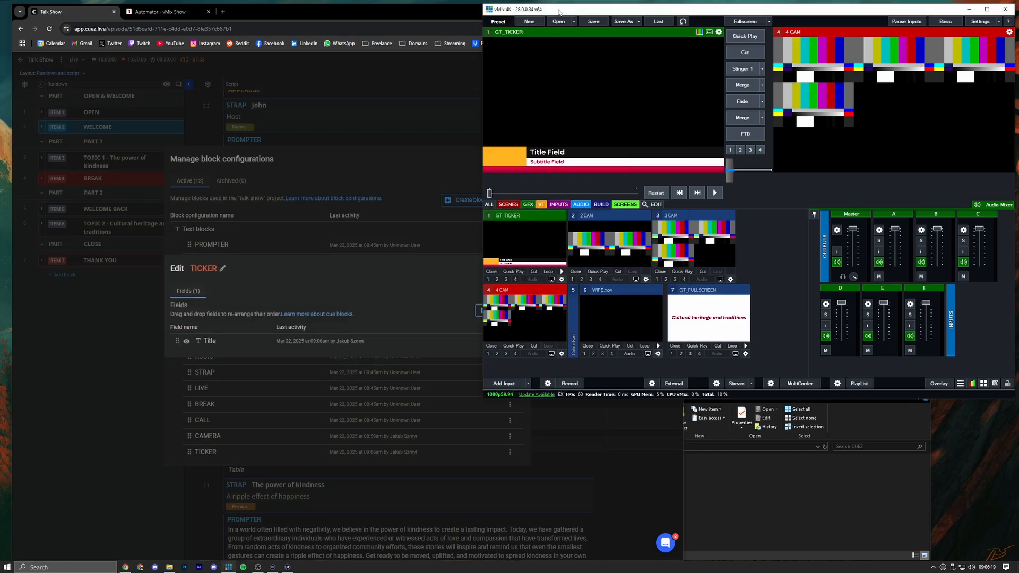
pyautogui.moveTo(559, 9); pyautogui.dragTo(747, 37)
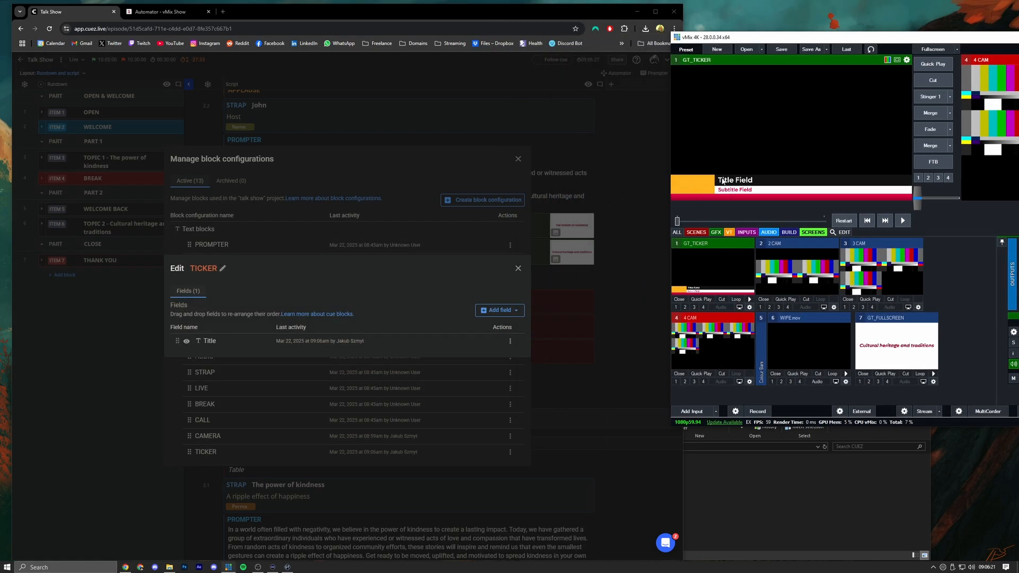
pyautogui.click(393, 289)
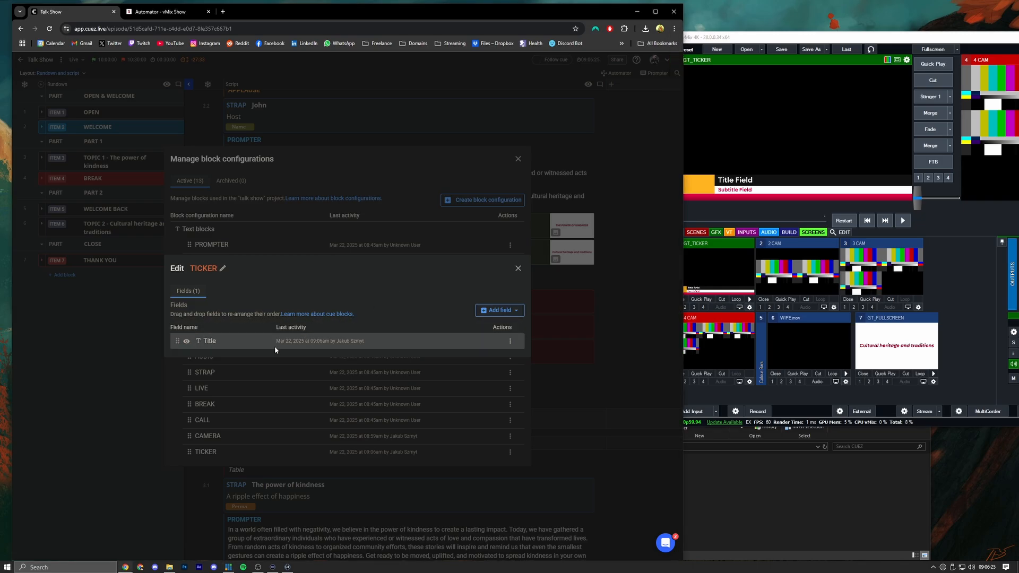
# Add a plain text field named Subtitle to the TICKER block.
pyautogui.click(491, 313)
pyautogui.click(454, 326)
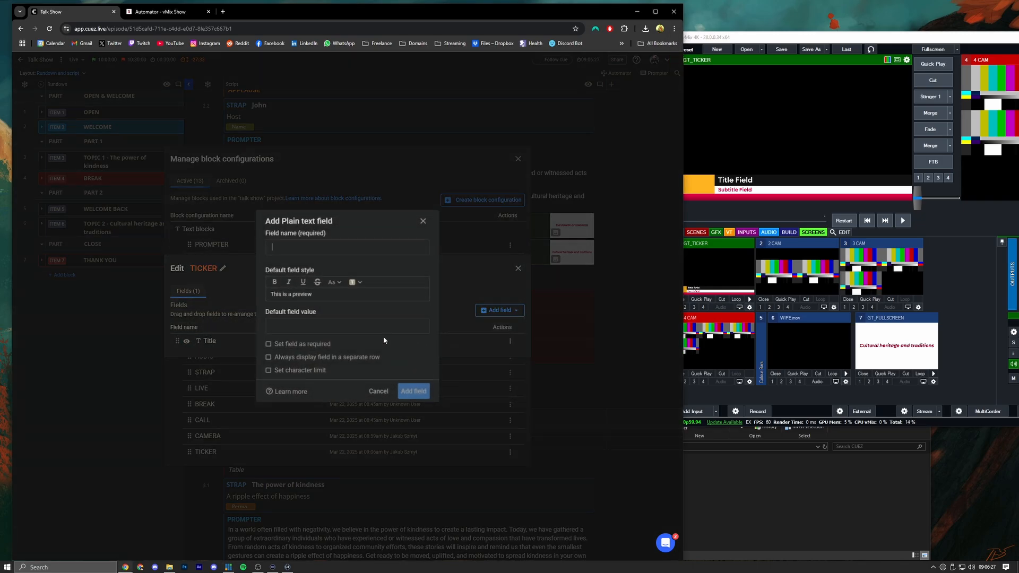
pyautogui.write('Subtitle')
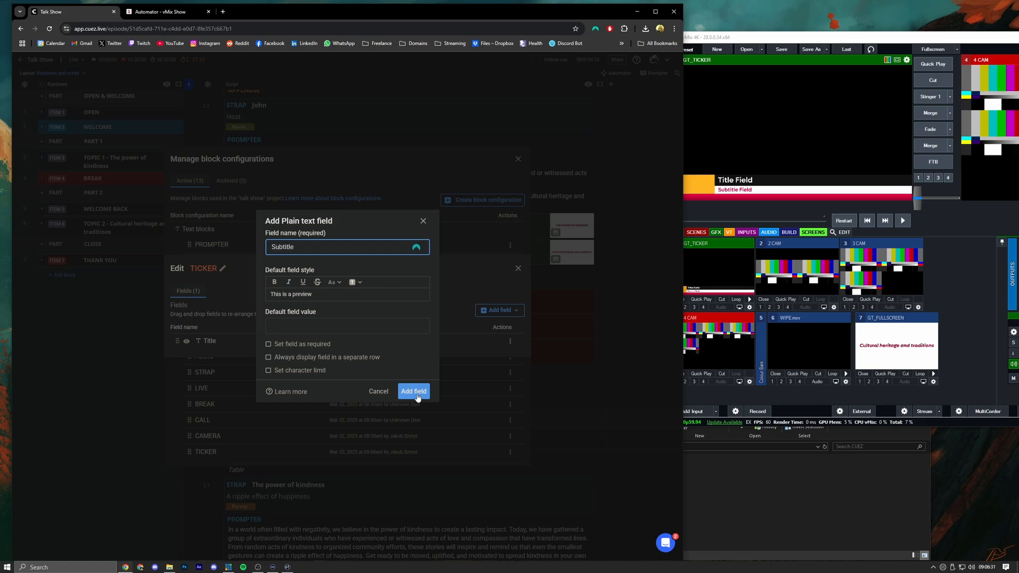
pyautogui.click(414, 392)
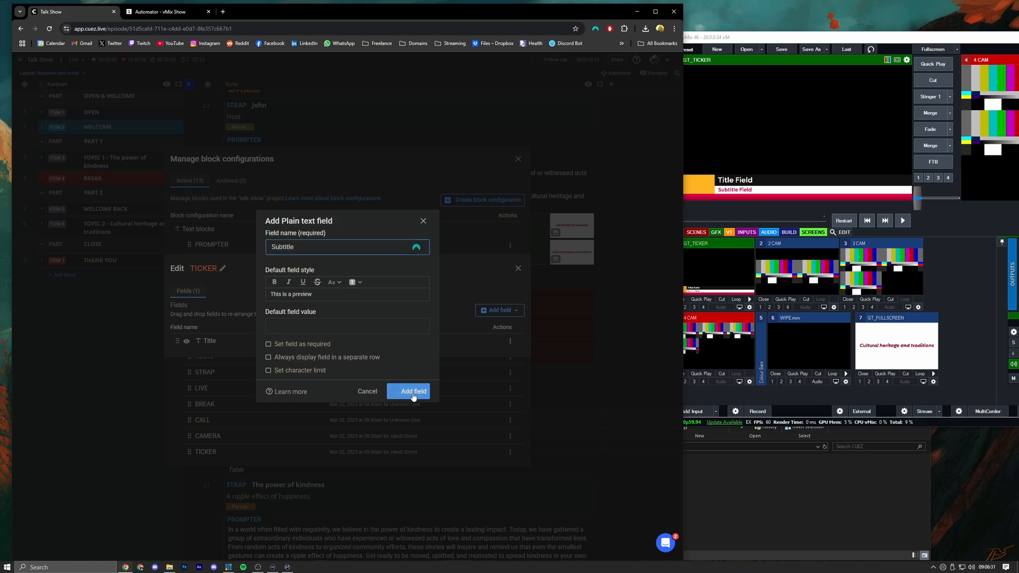
# Add an Image-type media field named Image, then close the TICKER editor.
pyautogui.click(495, 303)
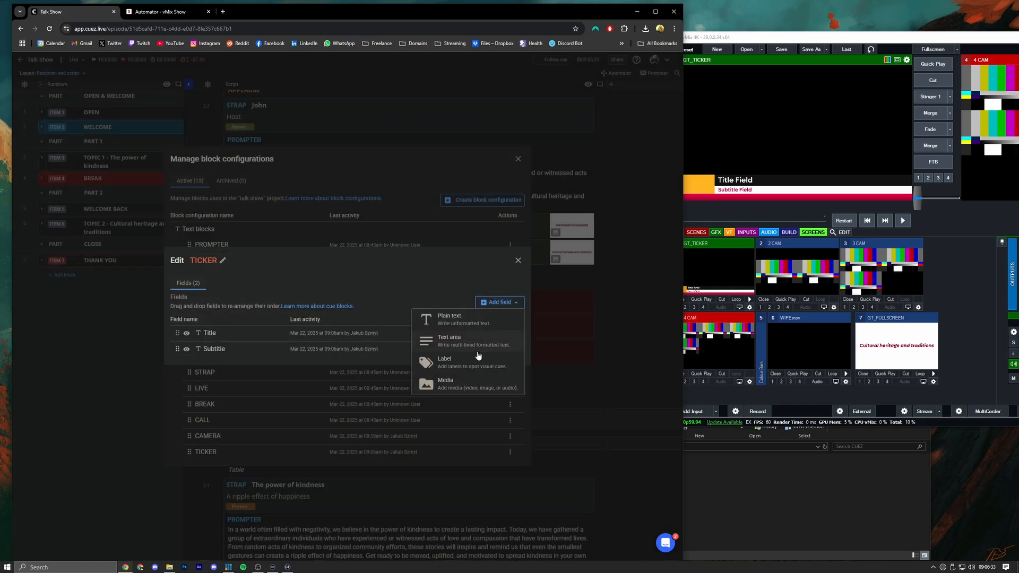
pyautogui.click(454, 386)
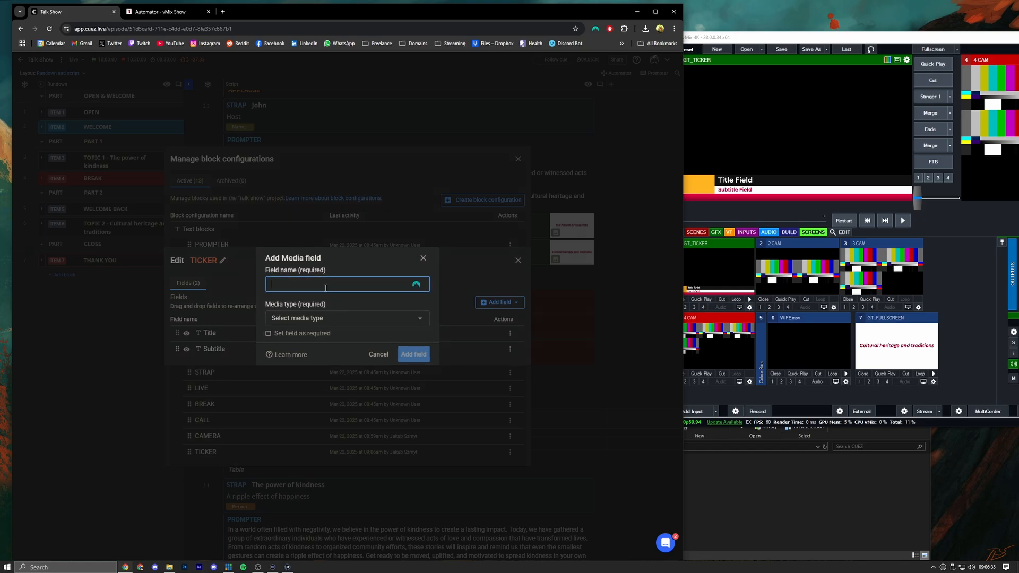
pyautogui.write('Image')
pyautogui.click(289, 317)
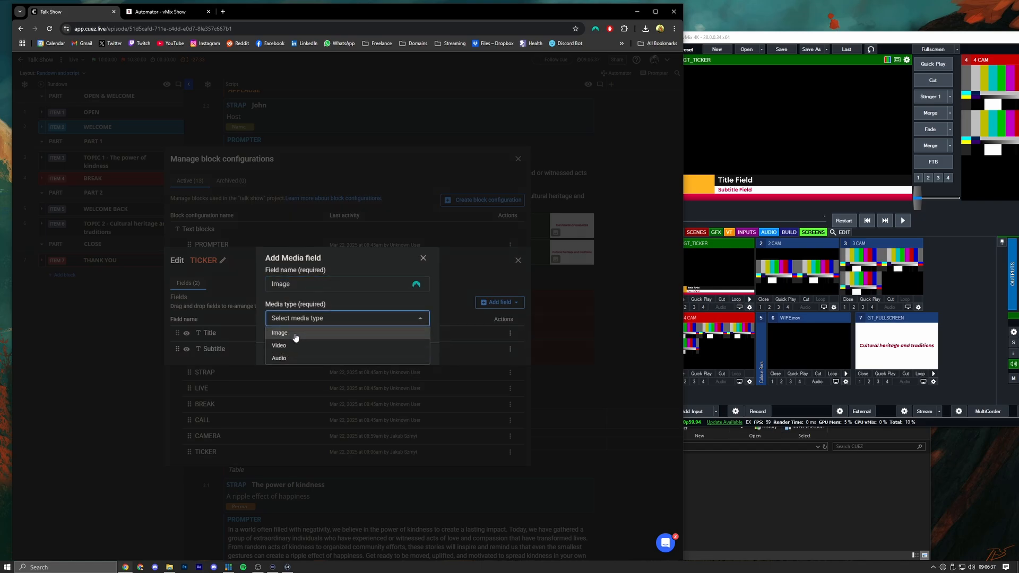
pyautogui.click(292, 336)
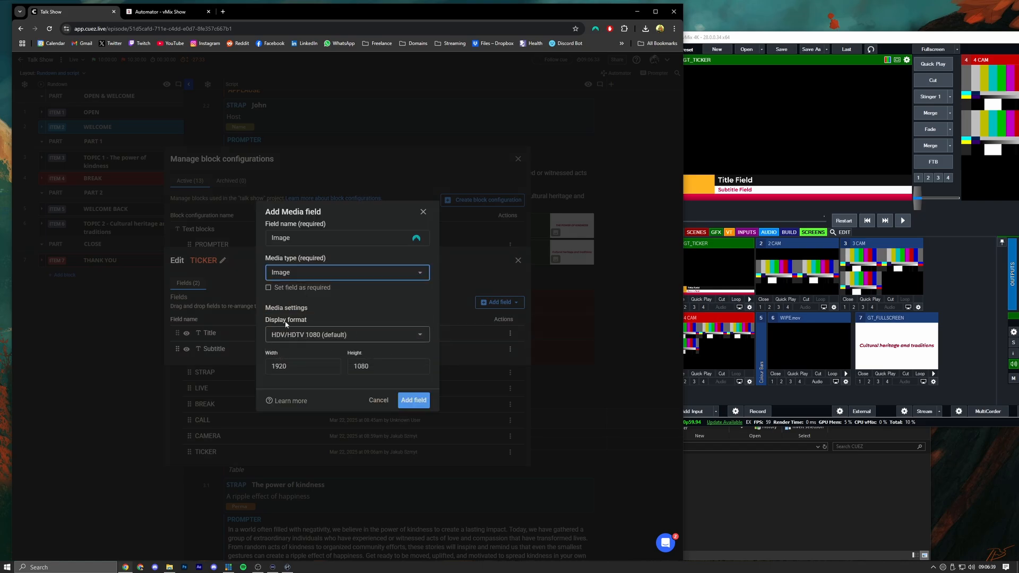
pyautogui.click(420, 403)
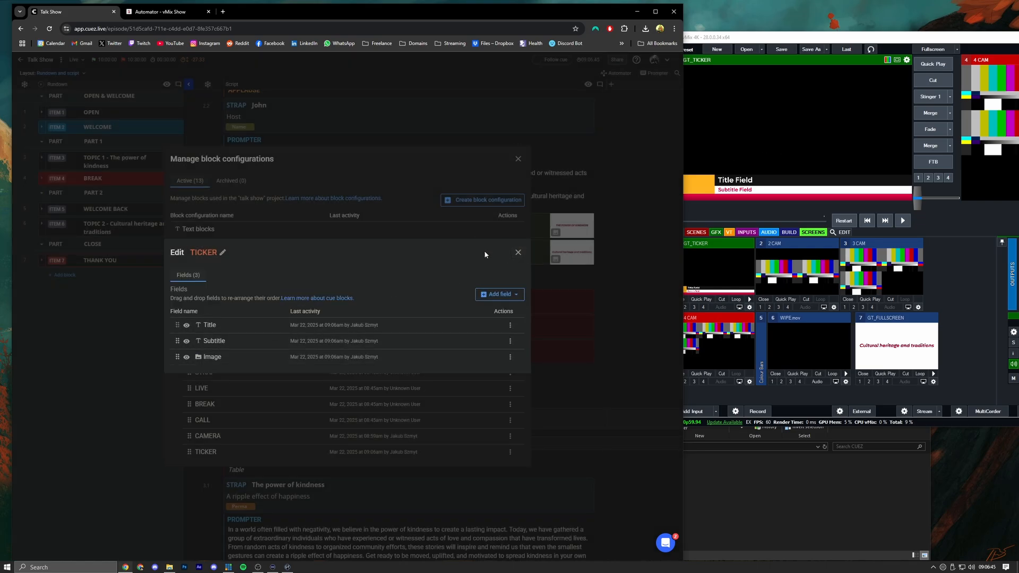
pyautogui.click(518, 253)
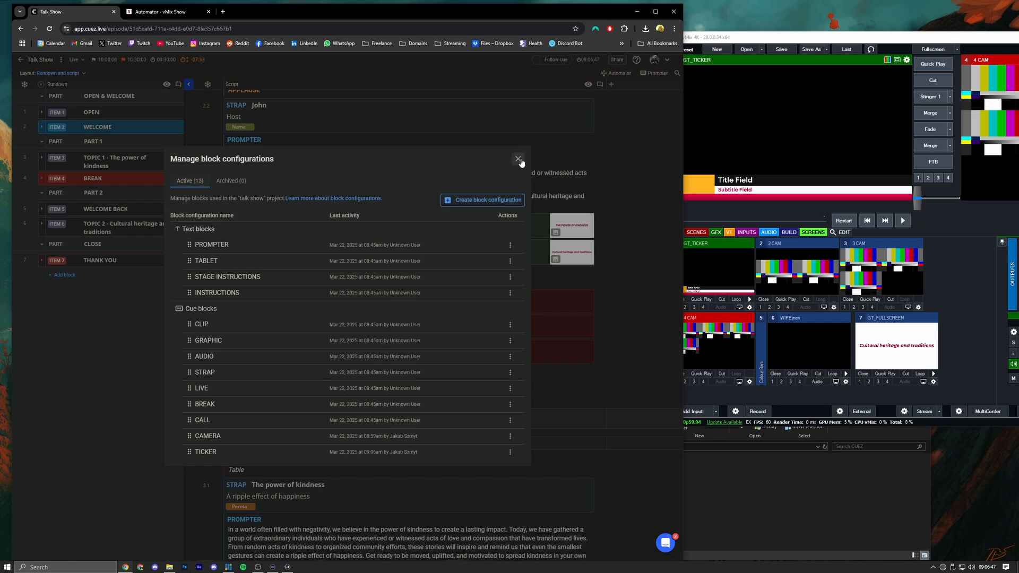
# Add a TICKER block titled vMix Tutorial with subtitle CUEZ Automator after 4 CAM.
pyautogui.click(518, 159)
pyautogui.click(246, 376)
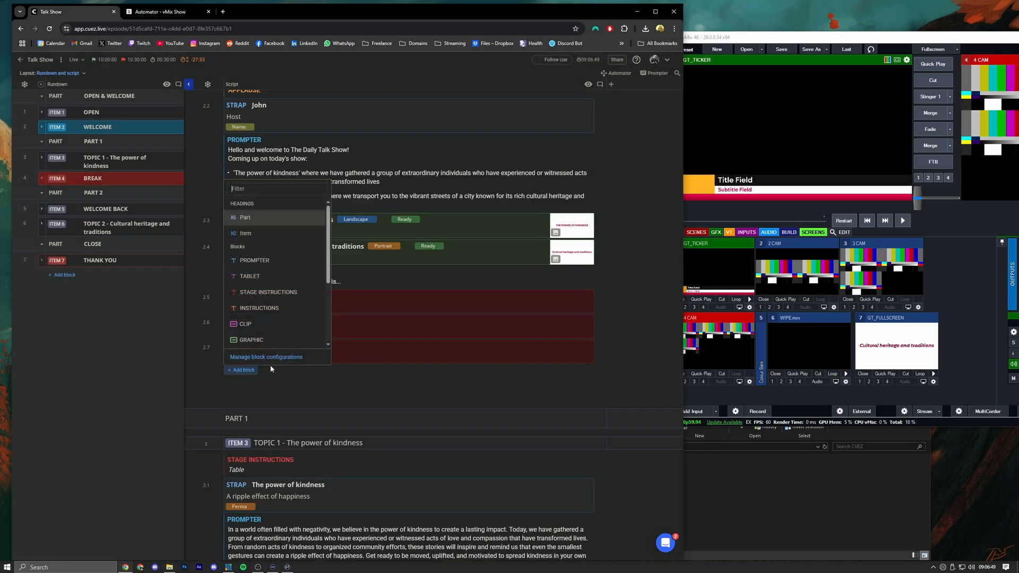
pyautogui.click(277, 342)
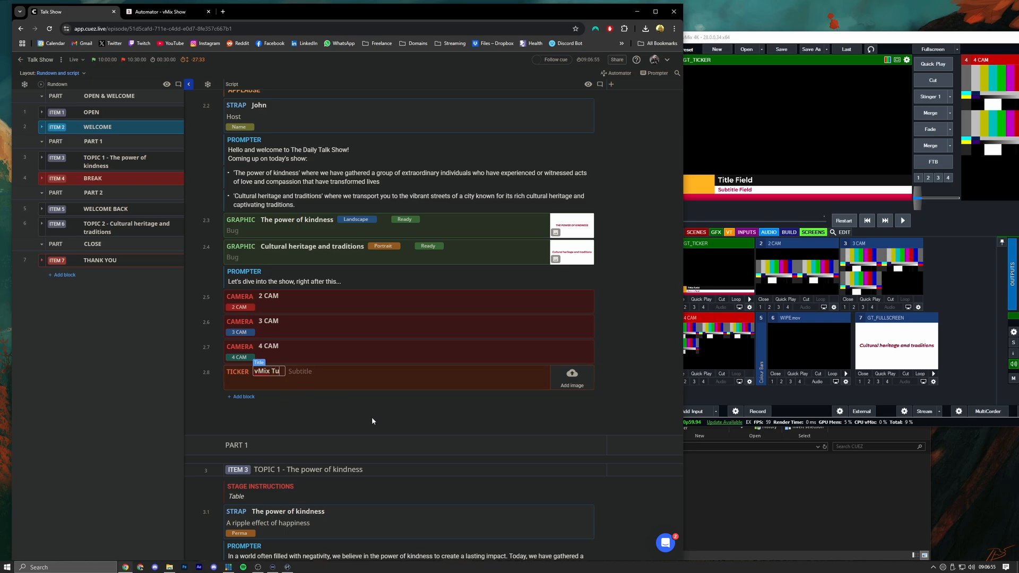
pyautogui.press('Tab')
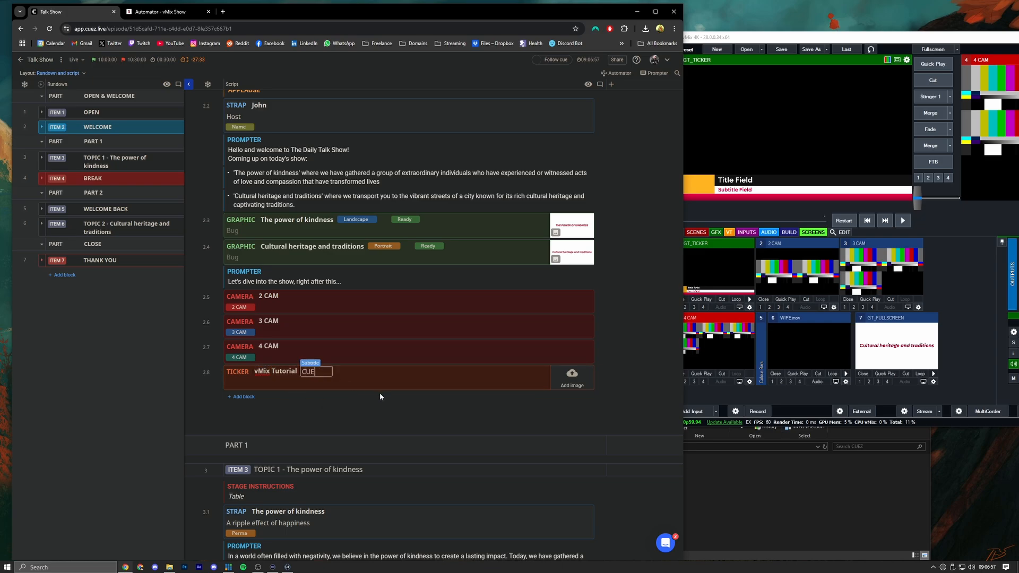
pyautogui.click(379, 397)
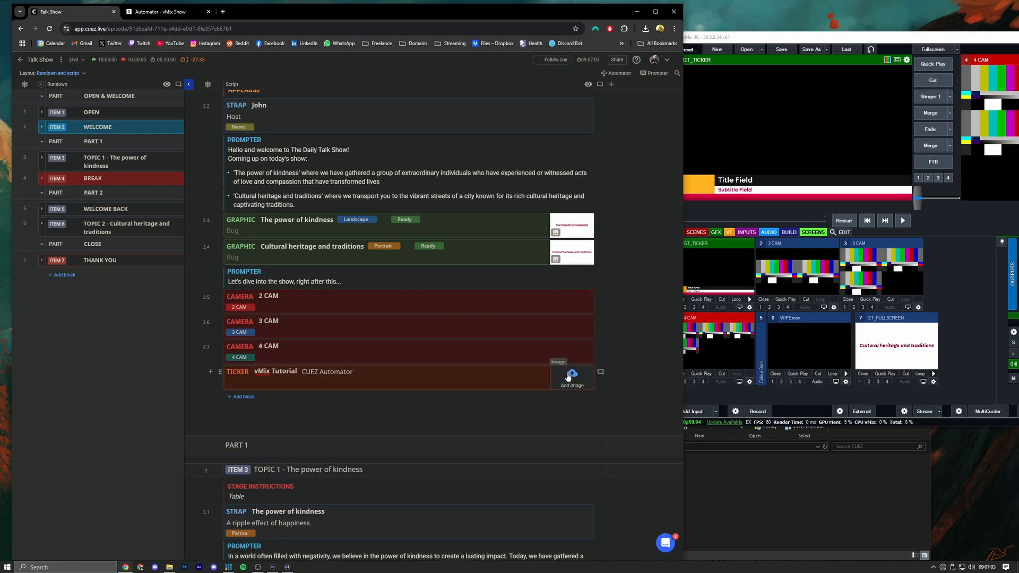
# Attach graphic 1.png as the ticker image and shift vMix to show its audio mixer.
pyautogui.click(568, 376)
pyautogui.doubleClick(104, 72)
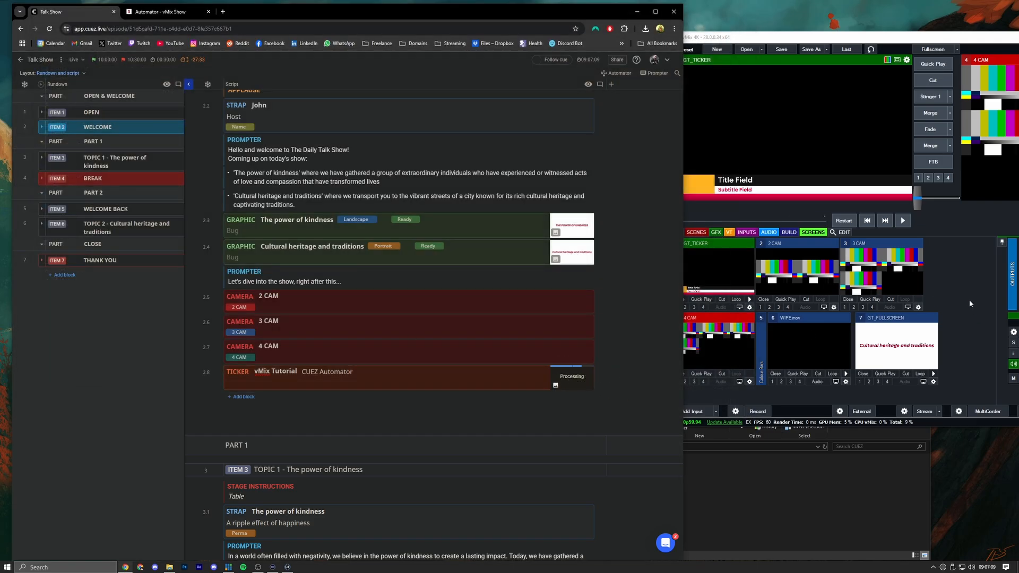
pyautogui.moveTo(749, 40); pyautogui.dragTo(610, 34)
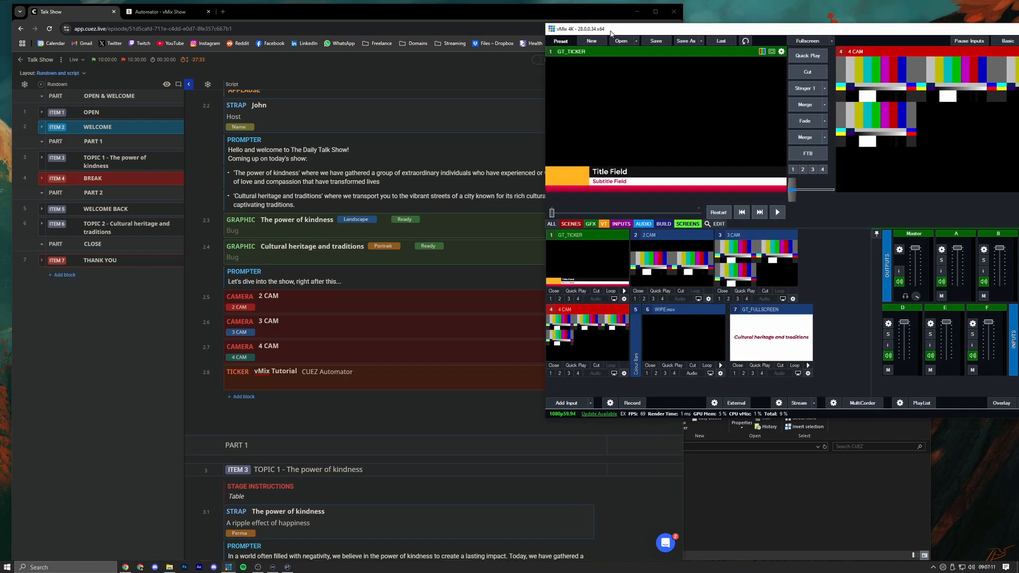
# Bring up the TICKER block's triggers in the Automator's Triggers Configuration.
pyautogui.click(142, 12)
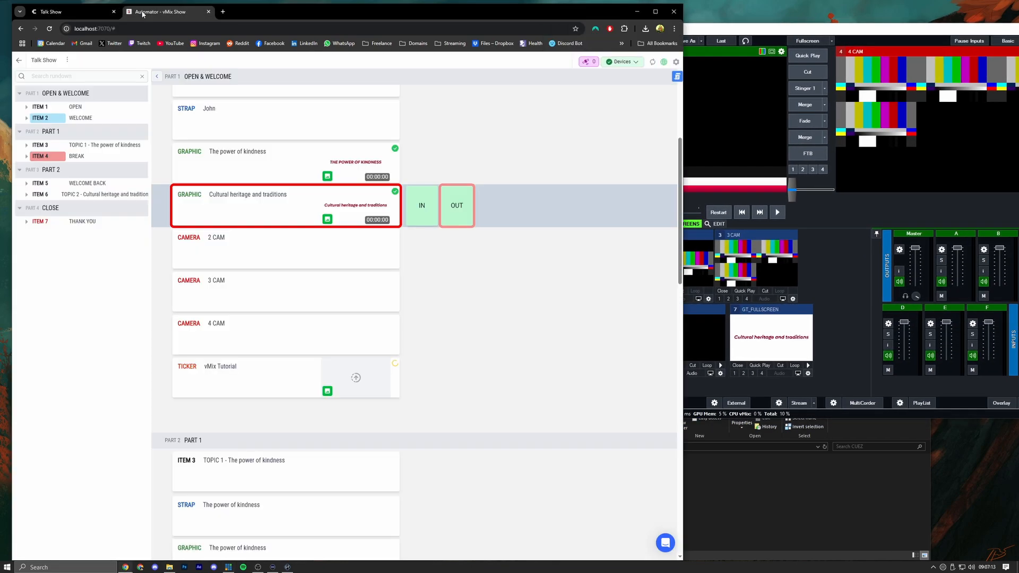
pyautogui.click(676, 62)
pyautogui.click(654, 133)
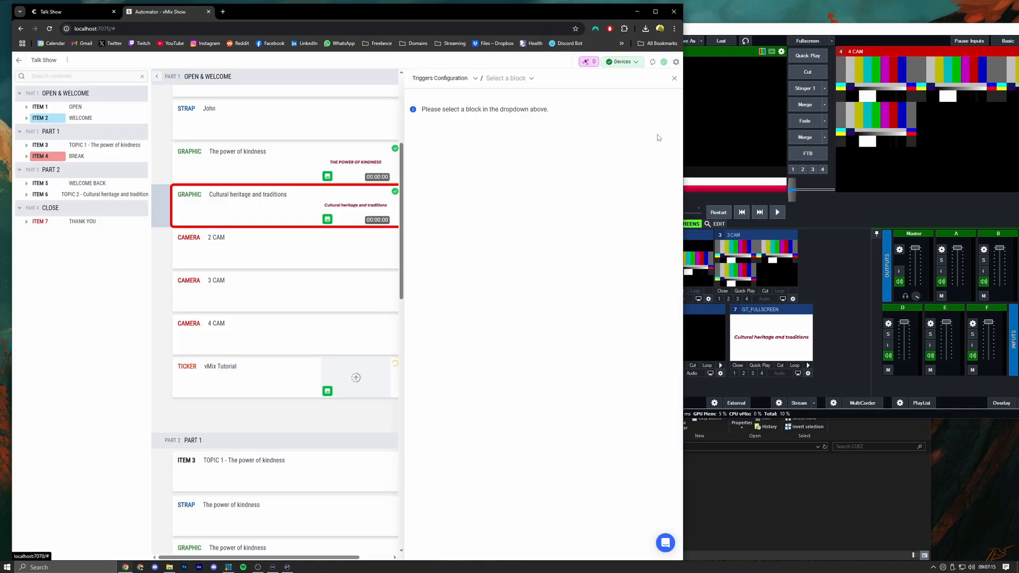
pyautogui.click(494, 79)
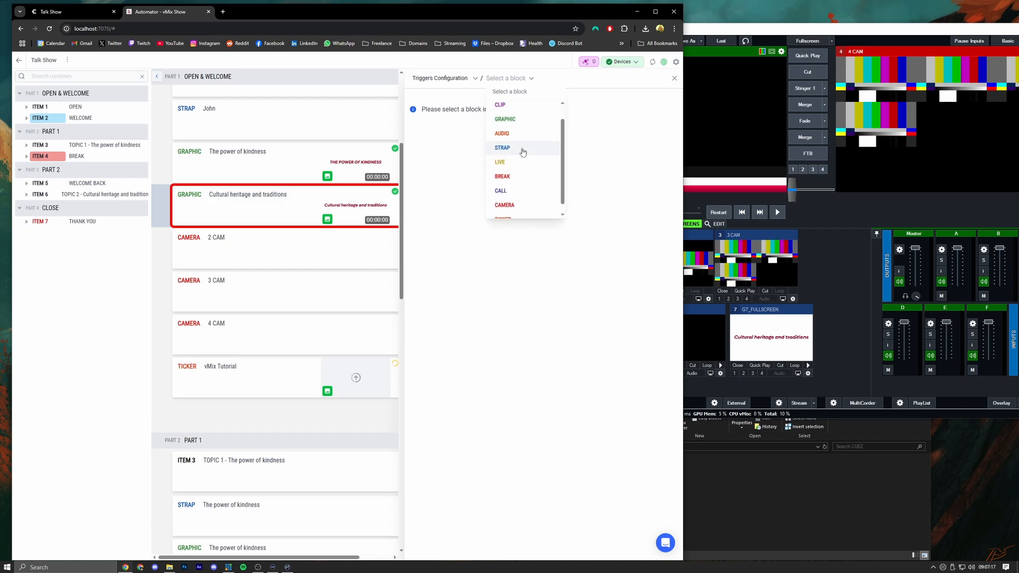
pyautogui.click(519, 215)
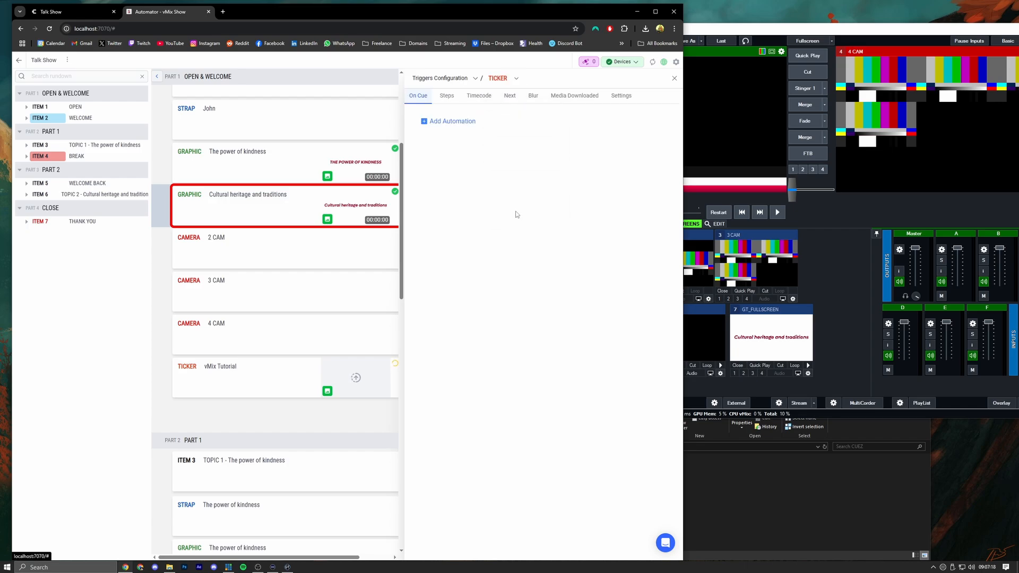
# Add a TICKER automation using the Untitled device's SetText function.
pyautogui.click(440, 124)
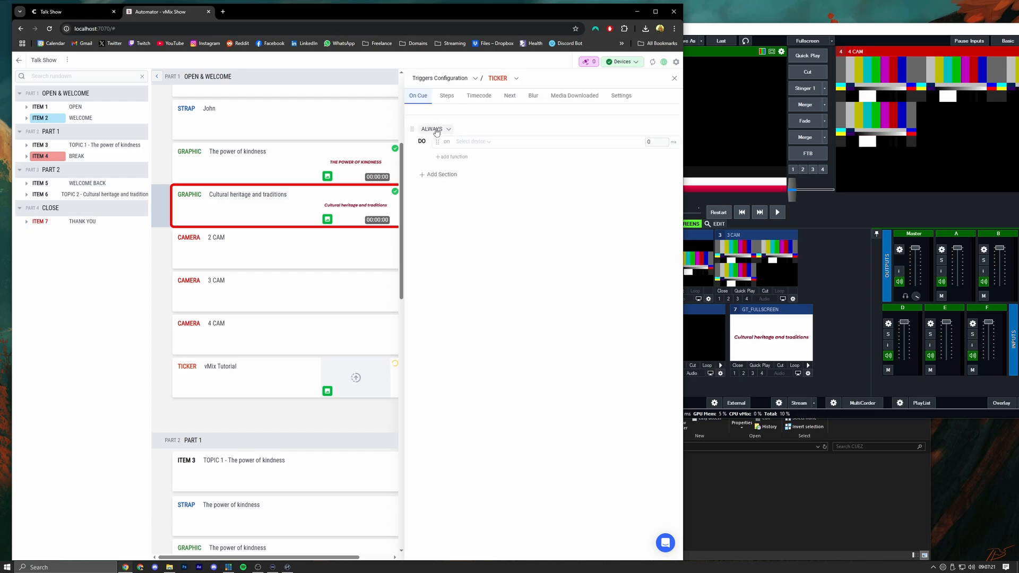
pyautogui.click(476, 143)
pyautogui.click(480, 153)
pyautogui.click(539, 142)
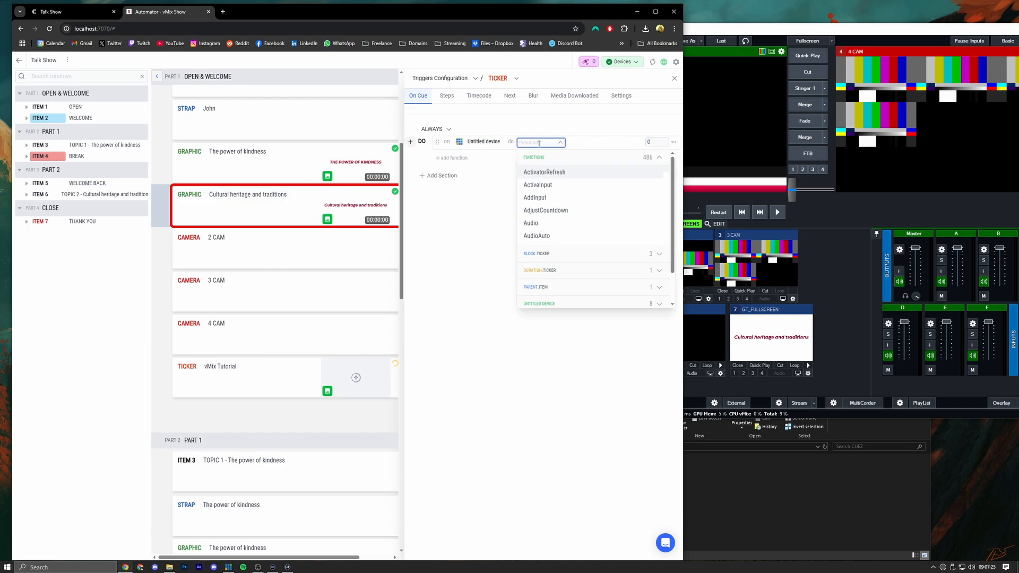
pyautogui.write('title')
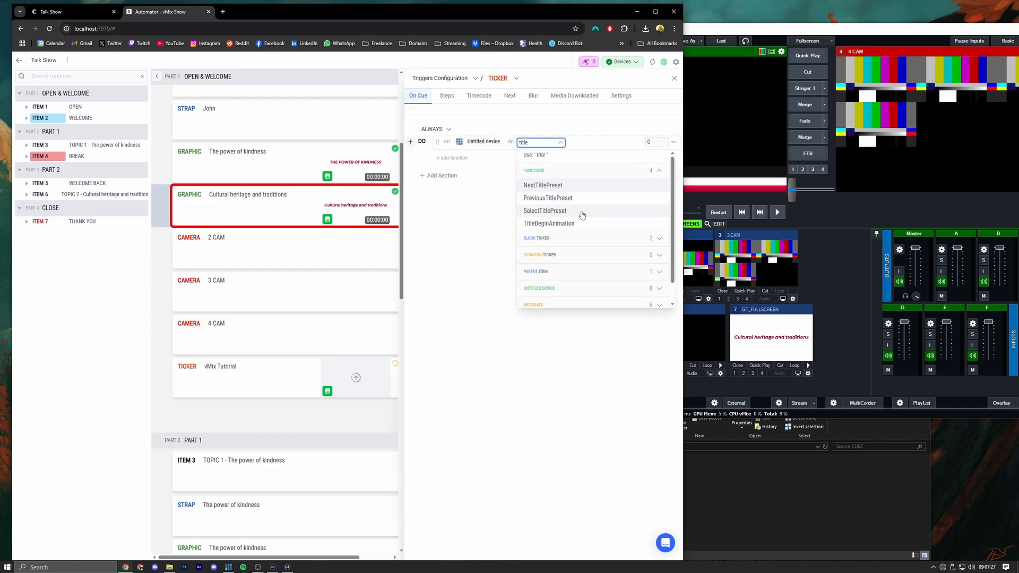
pyautogui.write('text')
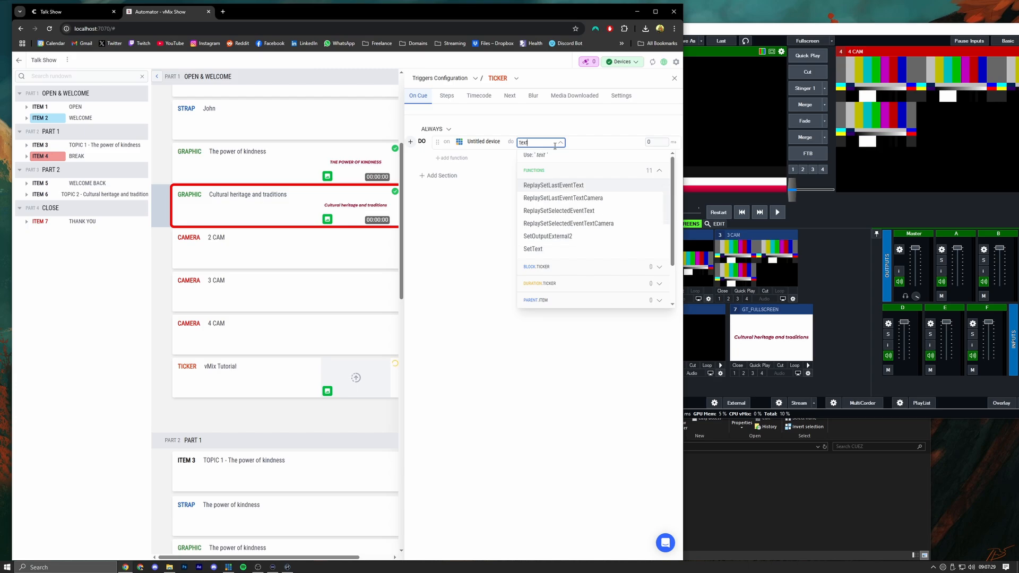
pyautogui.click(539, 210)
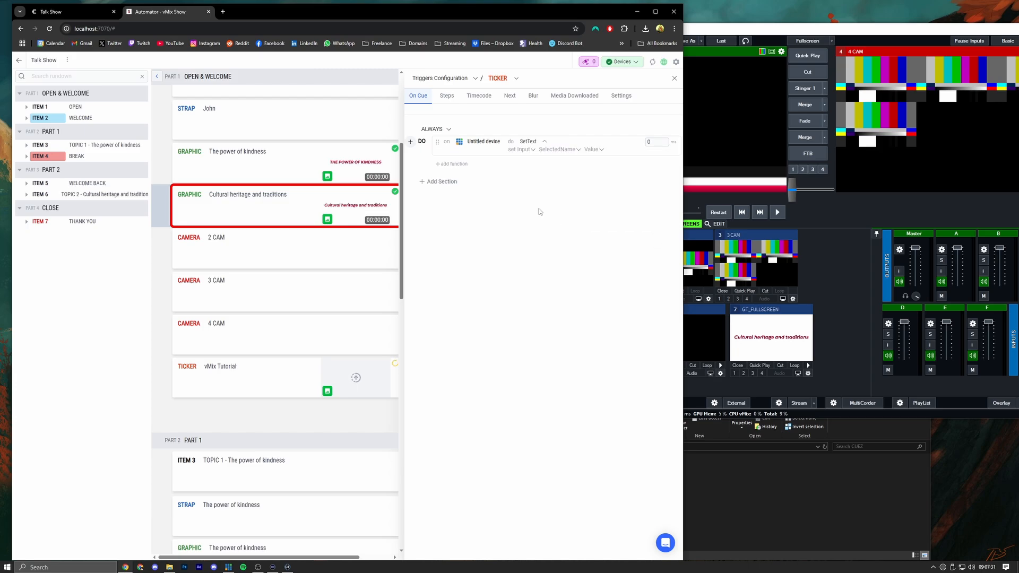
# Point SetText at 001 GT_TICKER Title.Text with value TICKER.Title.
pyautogui.click(522, 152)
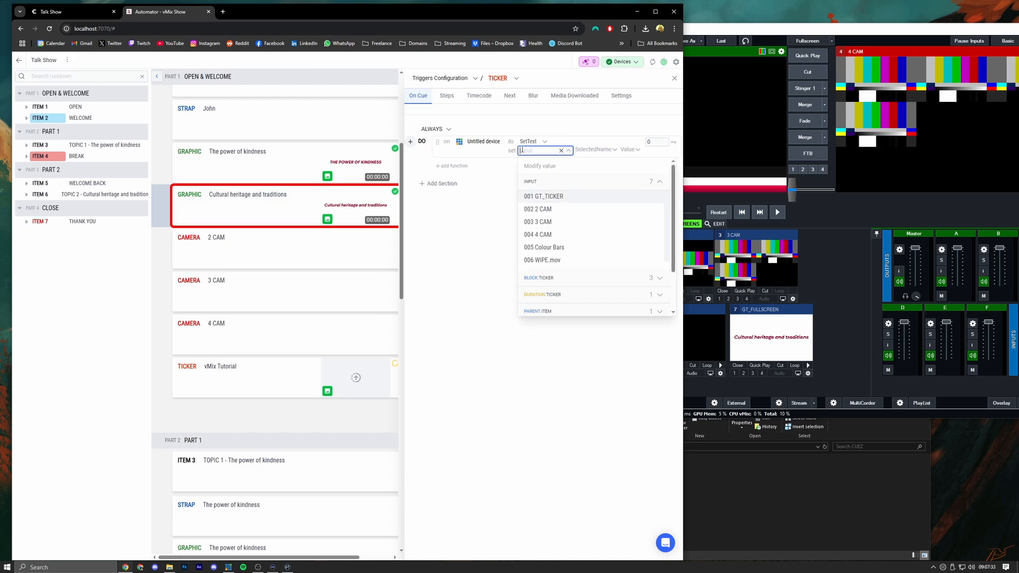
pyautogui.click(554, 197)
pyautogui.click(606, 151)
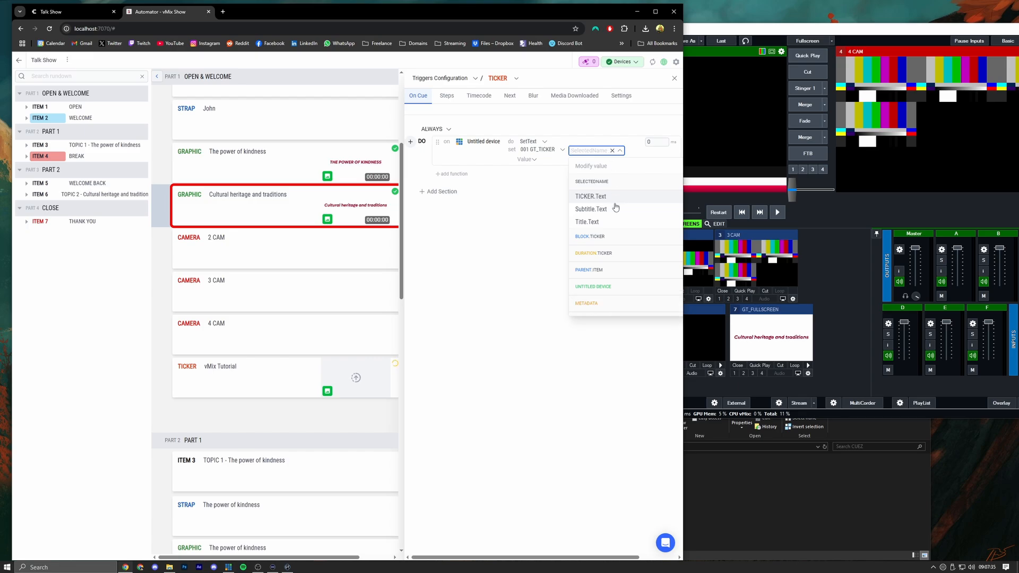
pyautogui.click(587, 222)
pyautogui.click(690, 193)
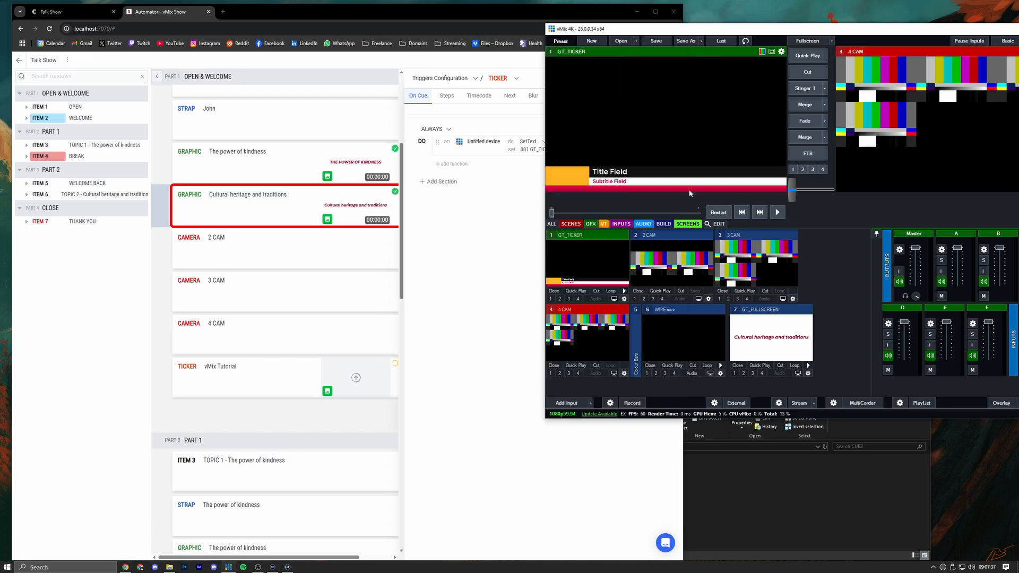
pyautogui.click(505, 214)
pyautogui.click(612, 152)
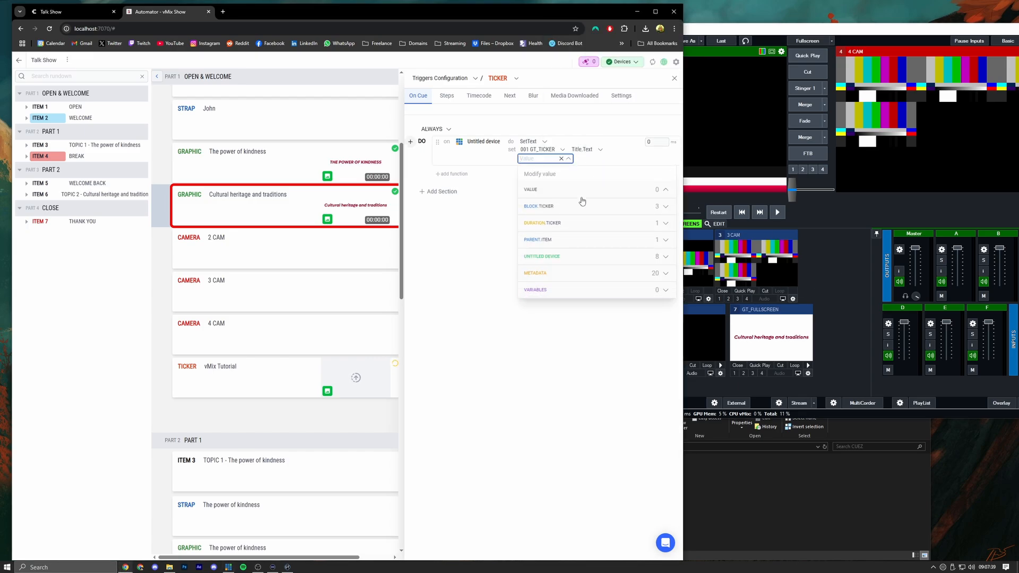
pyautogui.click(564, 208)
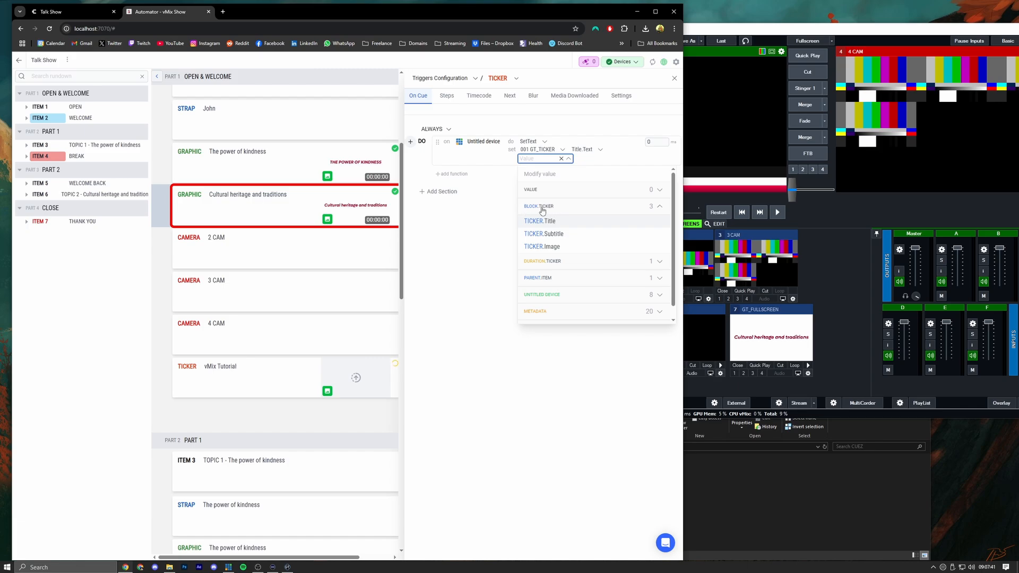
pyautogui.click(546, 222)
pyautogui.click(744, 257)
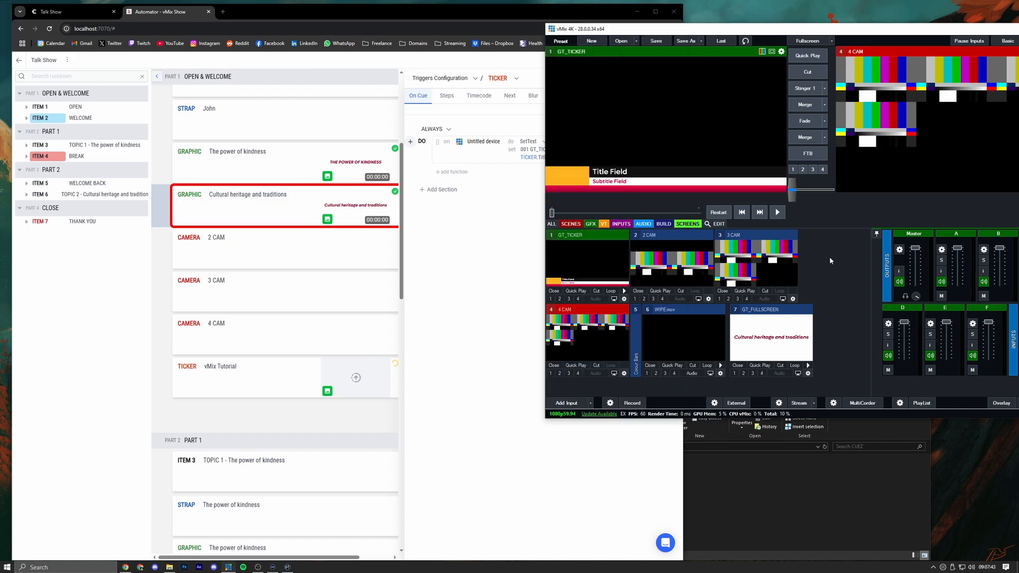
pyautogui.click(498, 213)
# Check the ticker image in Talk Show, refresh the CUEZ folder, and return to Automator settings.
pyautogui.click(78, 16)
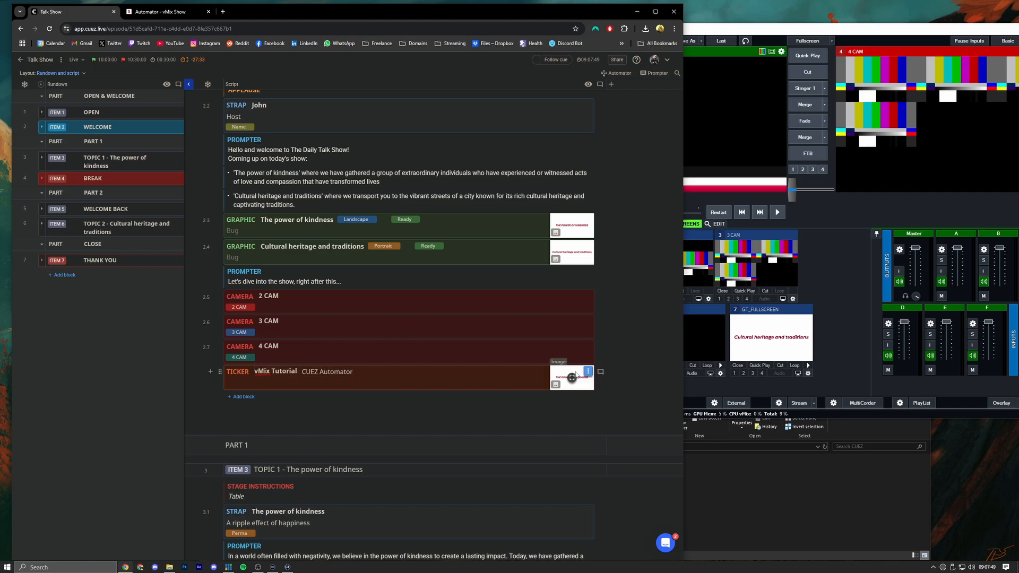
pyautogui.click(710, 479)
pyautogui.rightClick(710, 479)
pyautogui.click(714, 477)
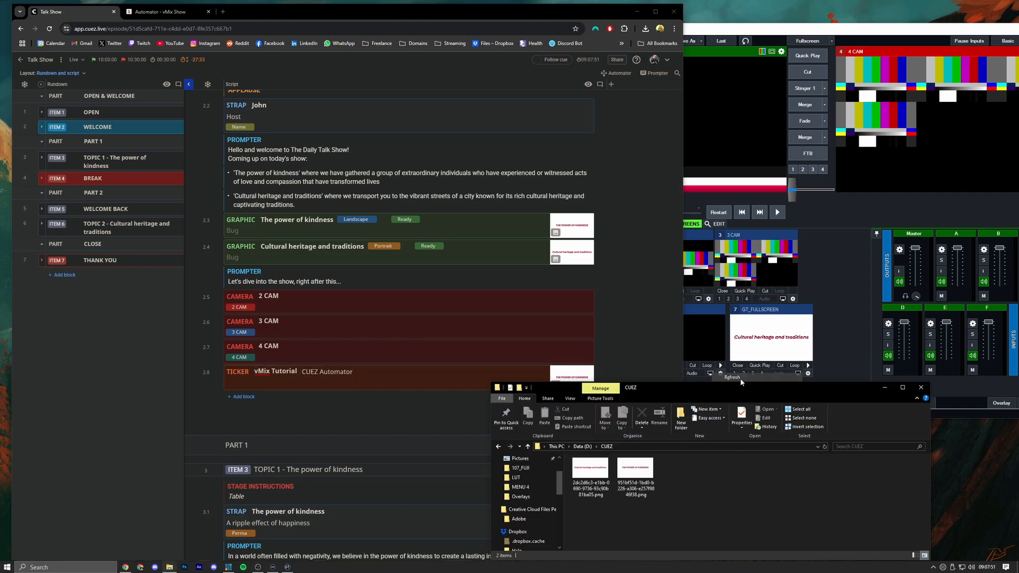
pyautogui.rightClick(714, 477)
pyautogui.click(736, 377)
pyautogui.click(150, 15)
pyautogui.click(675, 64)
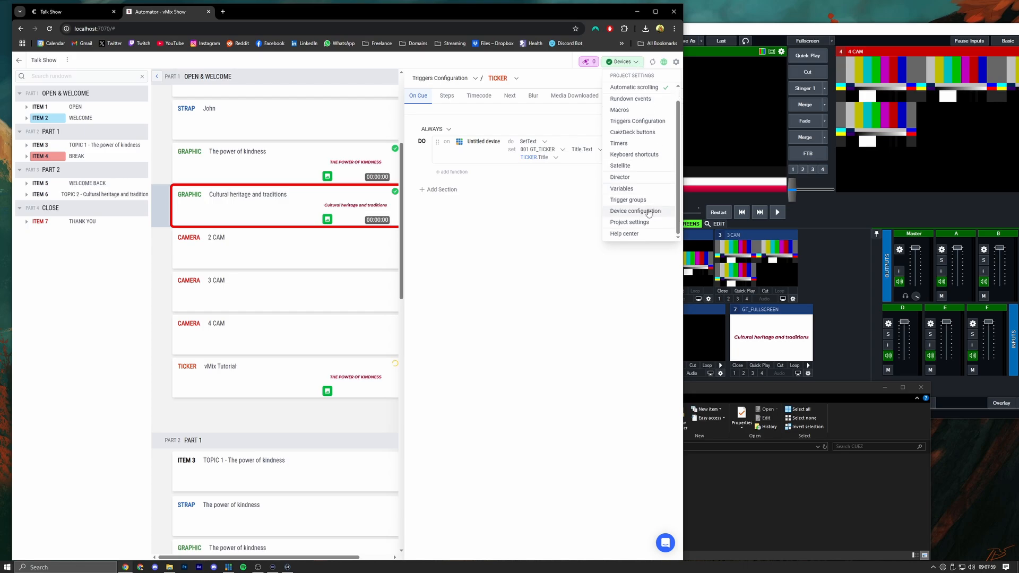
# Add a downloader media field so the Untitled device also fetches the TICKER block's Image.
pyautogui.click(637, 224)
pyautogui.click(488, 81)
pyautogui.click(499, 91)
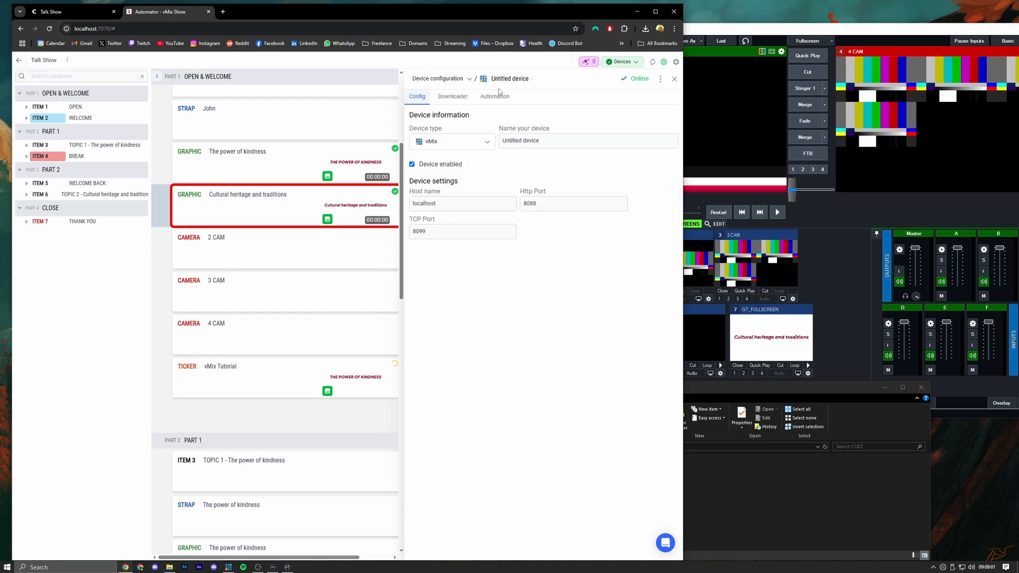
pyautogui.click(453, 98)
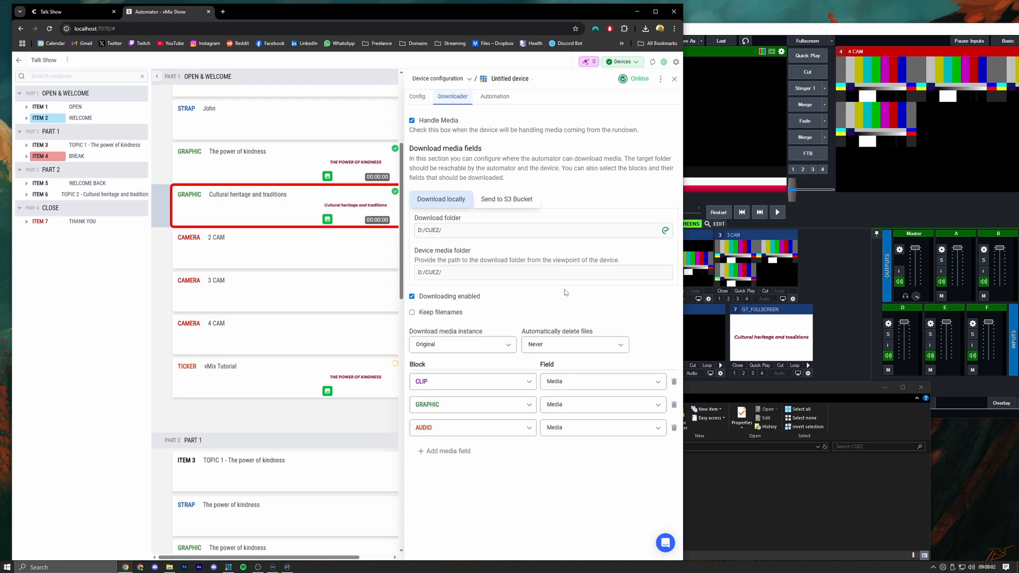
pyautogui.click(449, 451)
pyautogui.click(456, 451)
pyautogui.click(441, 527)
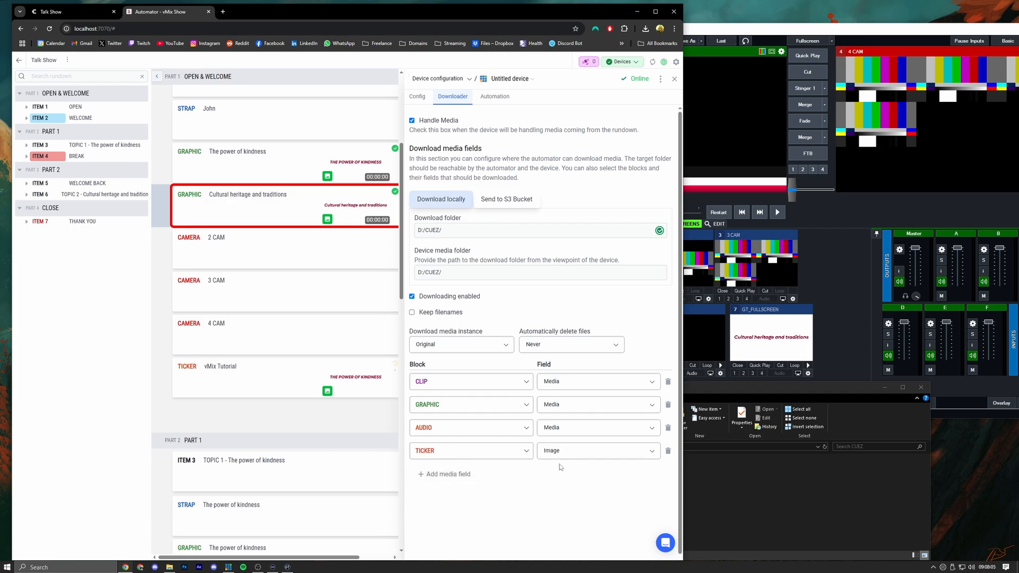
pyautogui.click(559, 451)
pyautogui.click(565, 471)
# Refresh the CUEZ folder to confirm the third downloaded image appears.
pyautogui.click(770, 486)
pyautogui.rightClick(770, 485)
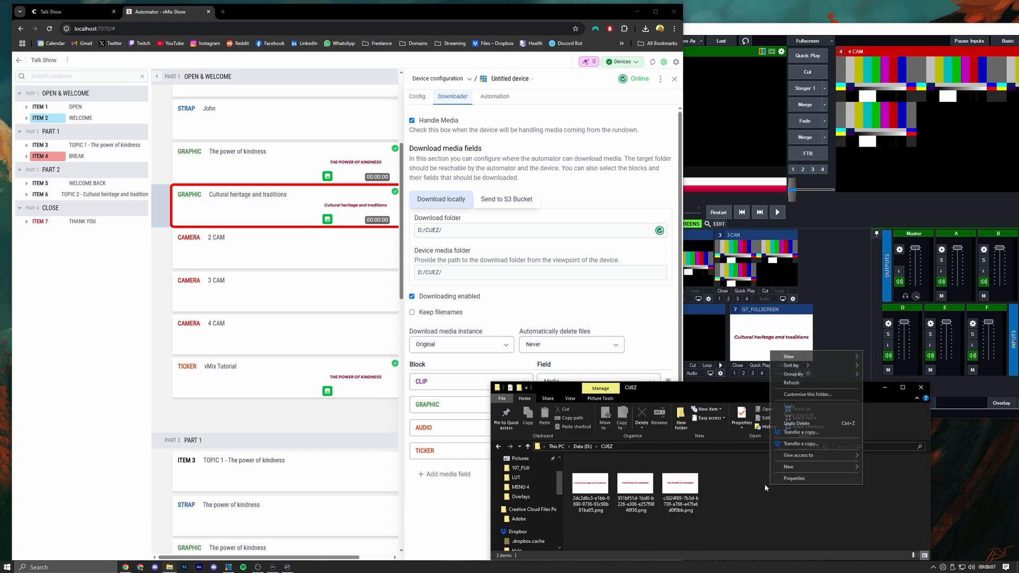
pyautogui.click(789, 393)
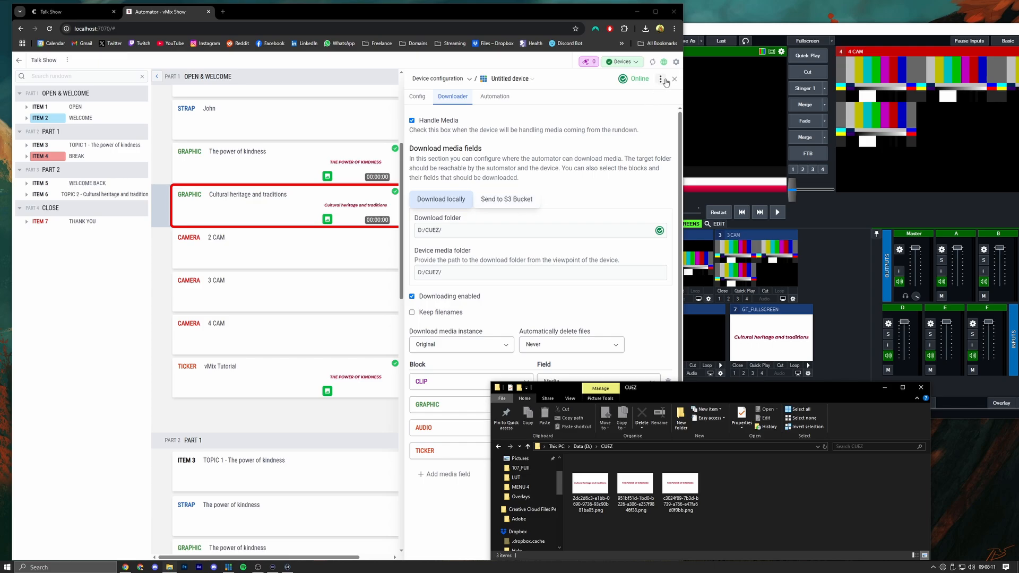
# Reopen Triggers Configuration and bring up its list of blocks.
pyautogui.click(675, 62)
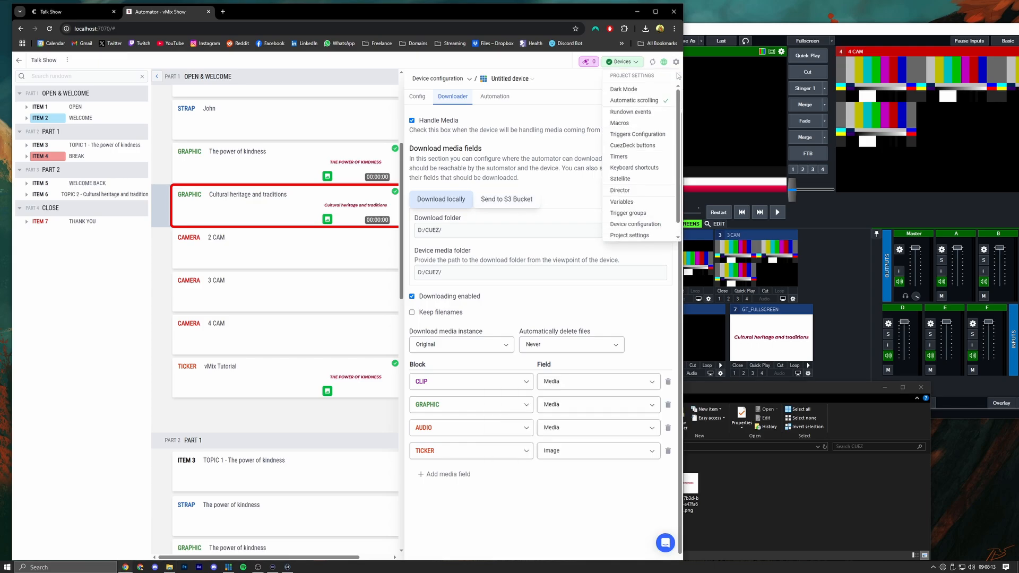
pyautogui.click(648, 134)
pyautogui.click(492, 85)
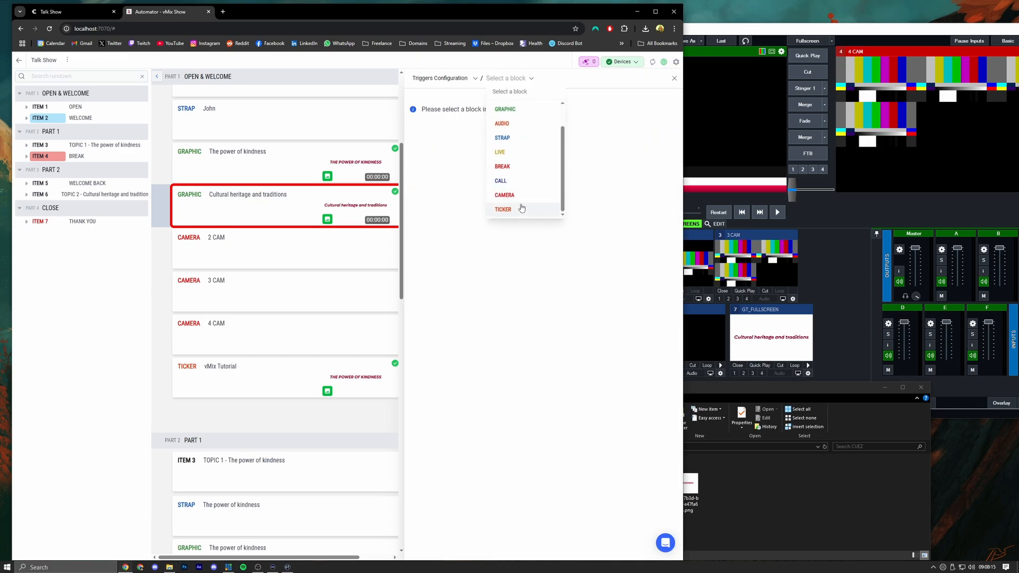
# In the TICKER trigger, duplicate SetText to set Subtitle.Text from TICKER.Subtitle.
pyautogui.click(520, 208)
pyautogui.moveTo(683, 183); pyautogui.dragTo(746, 185)
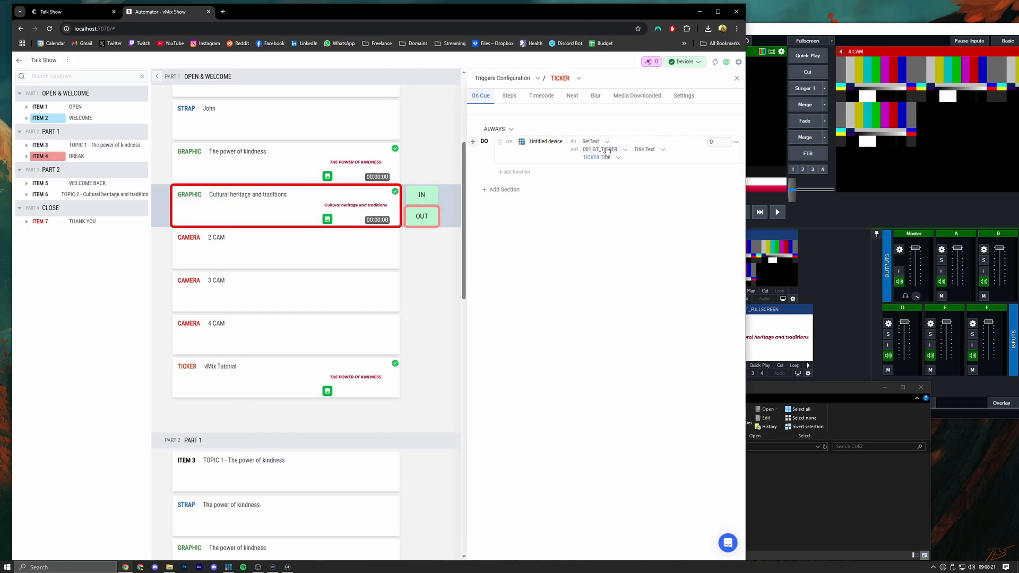
pyautogui.click(505, 147)
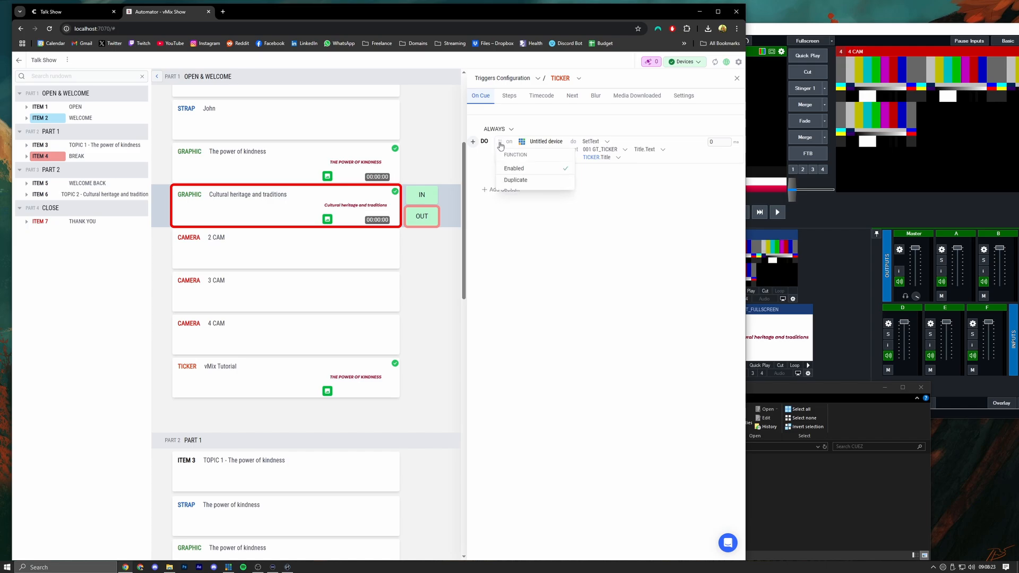
pyautogui.click(512, 180)
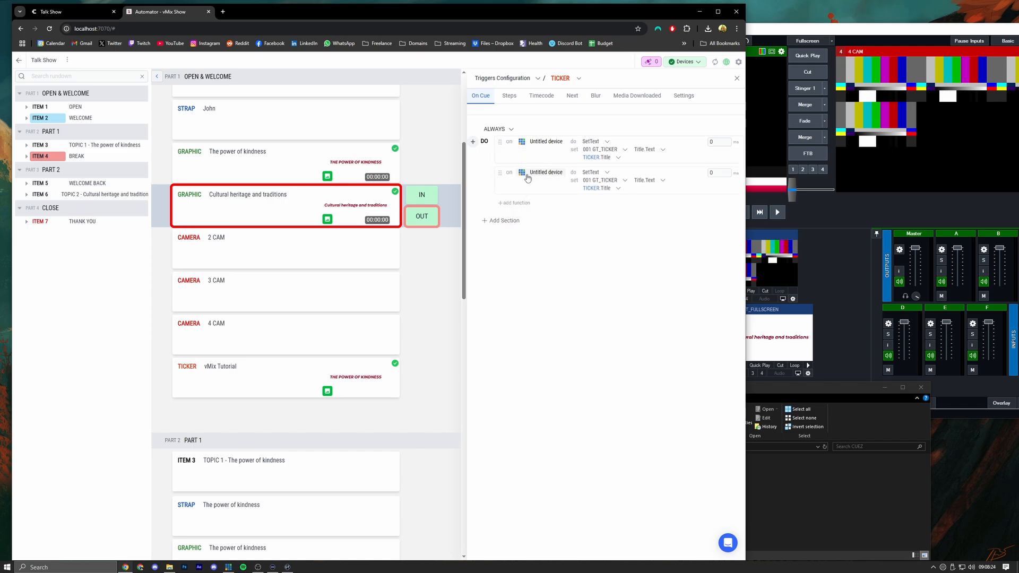
pyautogui.click(645, 180)
pyautogui.click(666, 242)
pyautogui.click(595, 190)
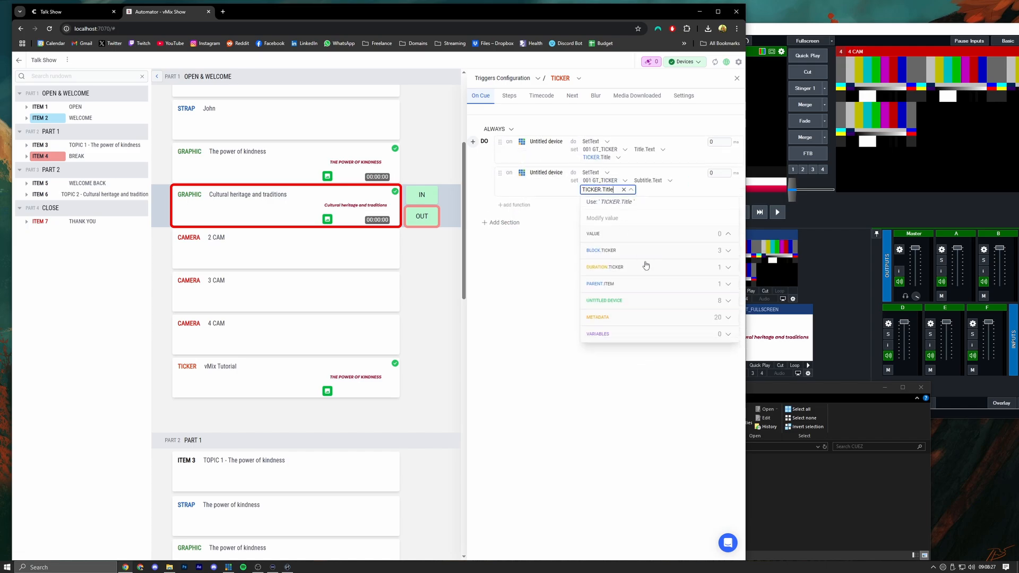
pyautogui.click(610, 251)
pyautogui.click(623, 278)
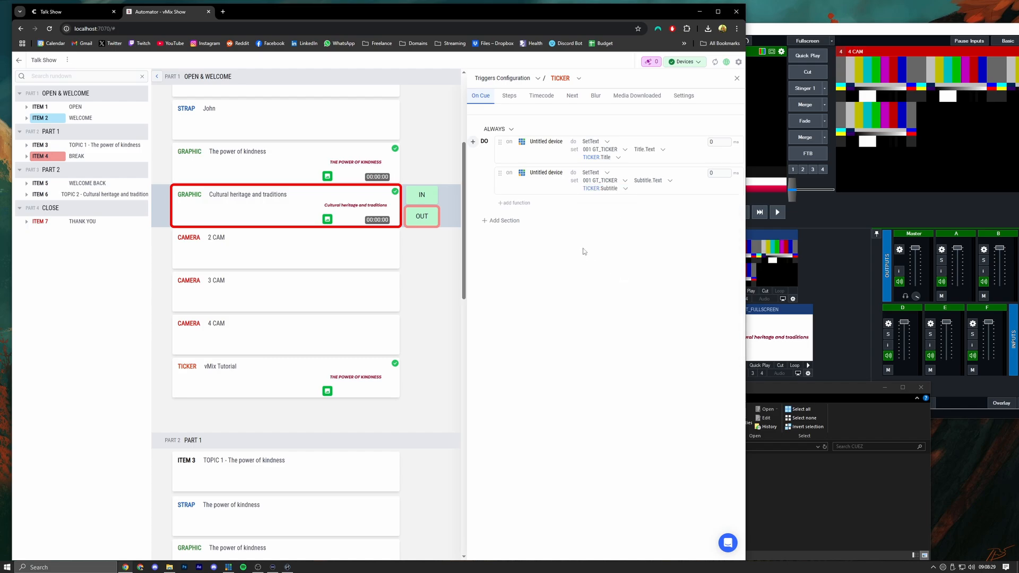
# Add a SetImage action on the Untitled device setting 001 GT_TICKER IMAGE.Source from TICKER.Image.
pyautogui.click(514, 203)
pyautogui.click(546, 204)
pyautogui.click(549, 220)
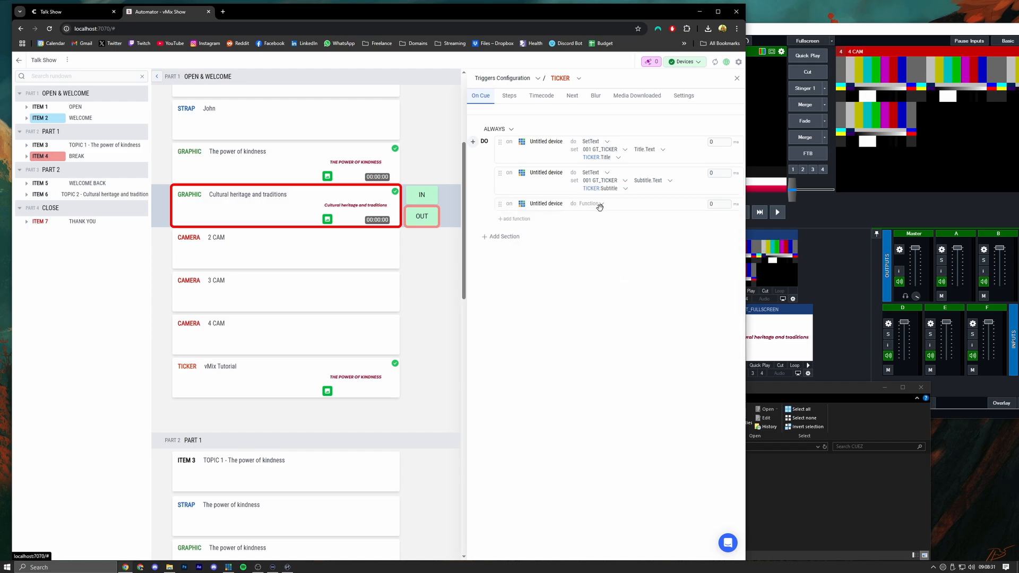
pyautogui.click(599, 204)
pyautogui.write('image')
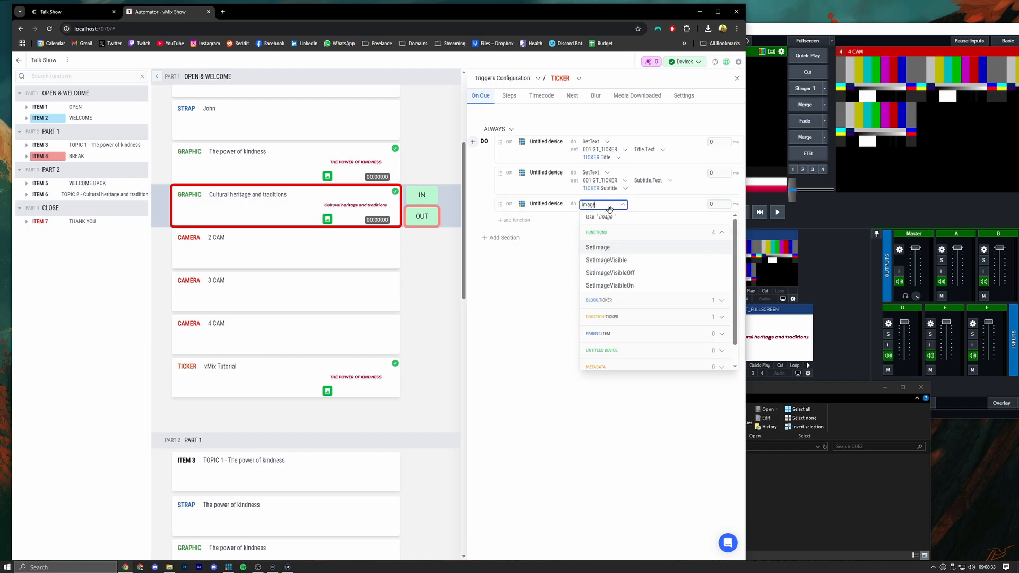
pyautogui.click(609, 248)
pyautogui.click(588, 212)
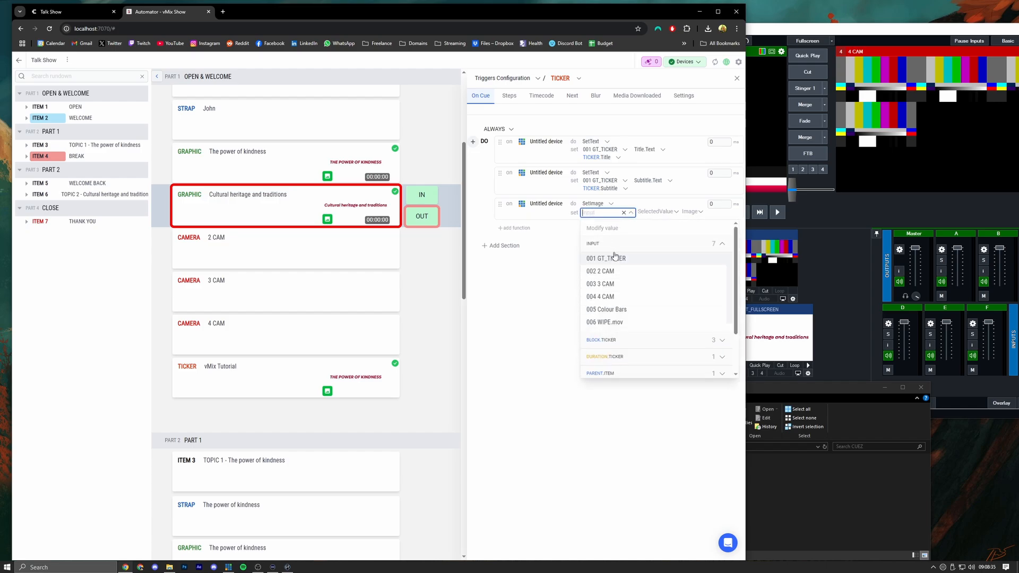
pyautogui.click(616, 259)
pyautogui.click(650, 213)
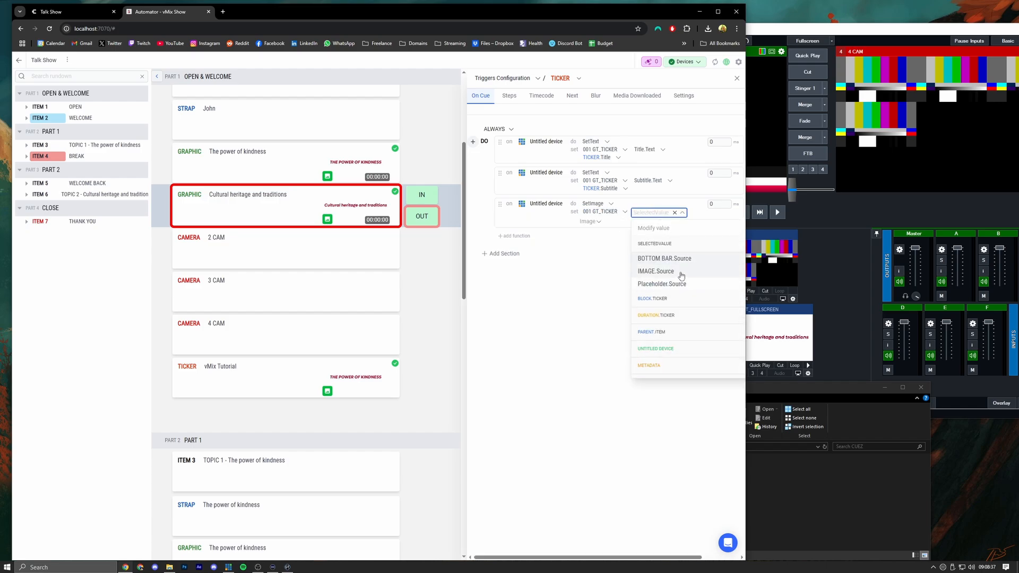
pyautogui.click(656, 271)
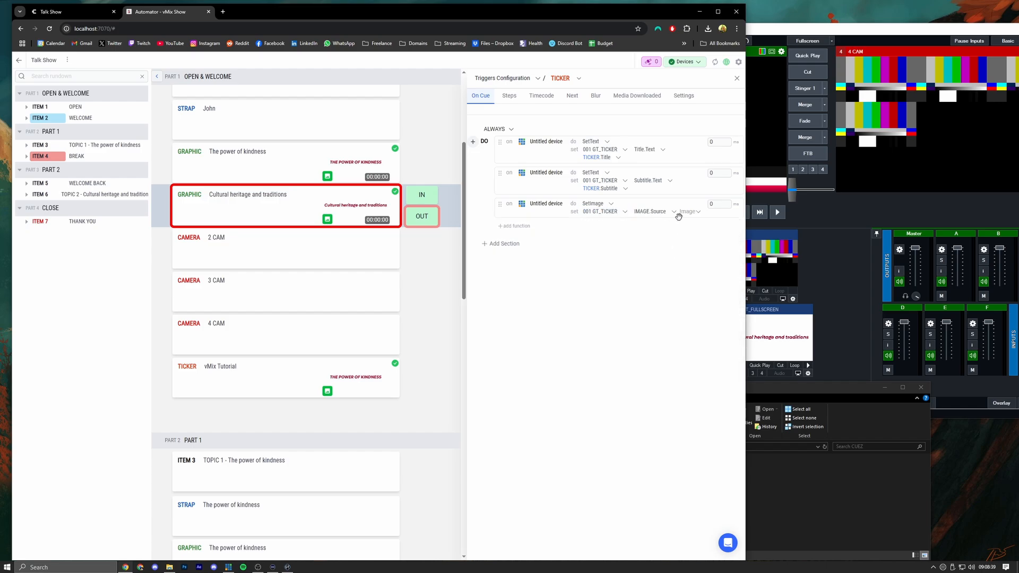
pyautogui.click(604, 269)
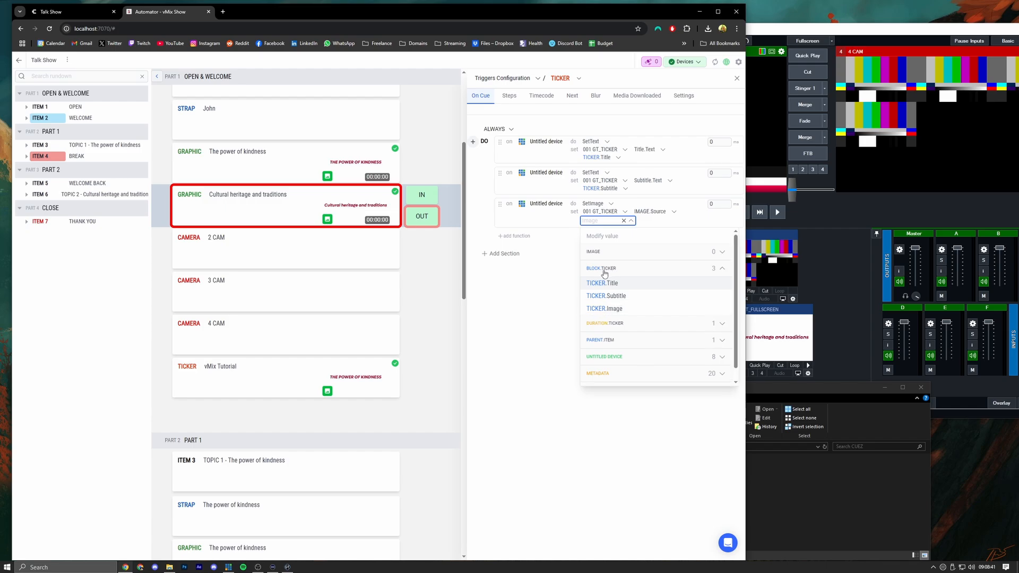
pyautogui.click(605, 308)
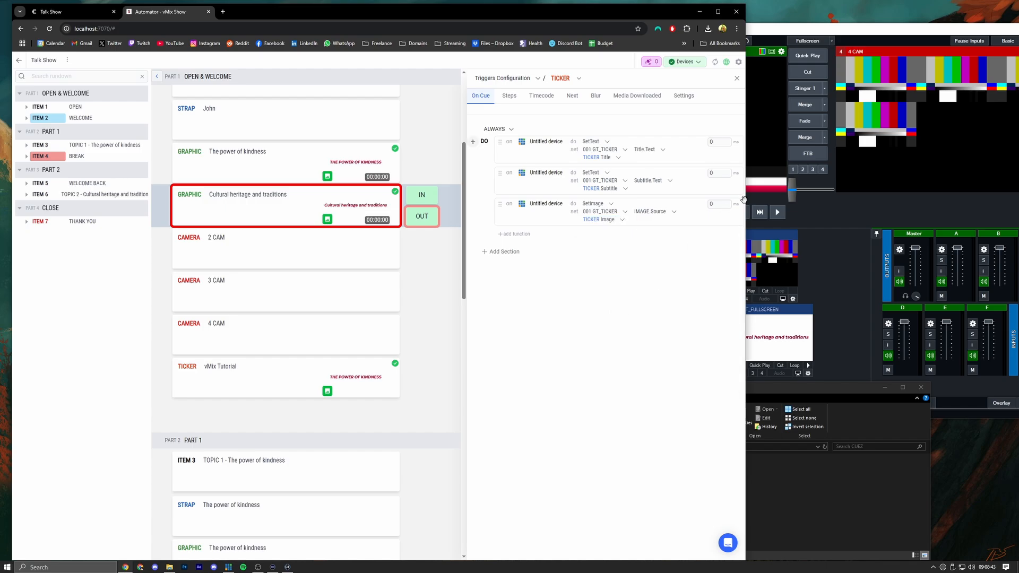
pyautogui.moveTo(744, 199); pyautogui.dragTo(663, 198)
# Duplicate the vMix Tutorial ticker and retitle it 'Example 2' with subtitle 'Whatever text'.
pyautogui.click(65, 12)
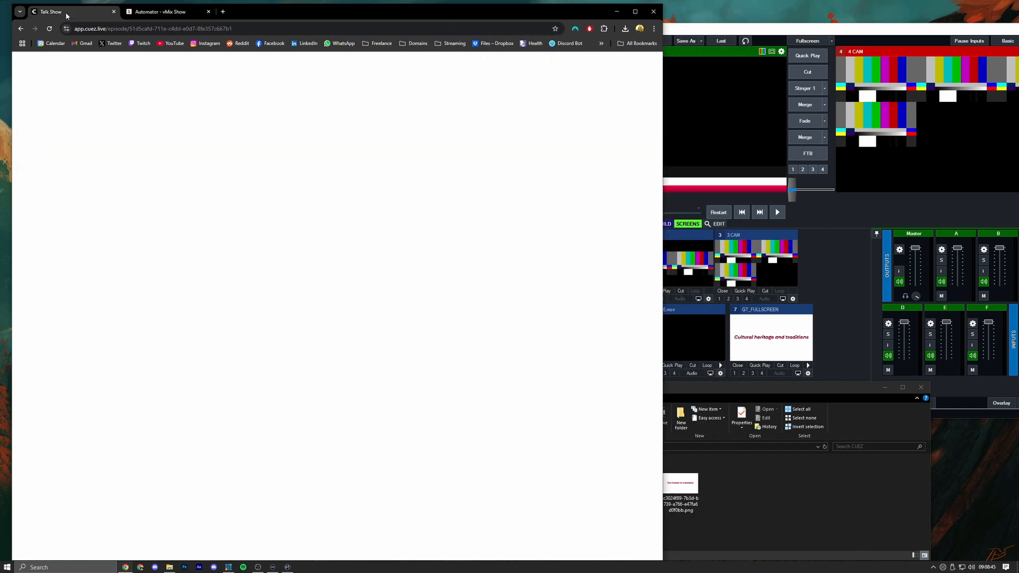
pyautogui.click(220, 373)
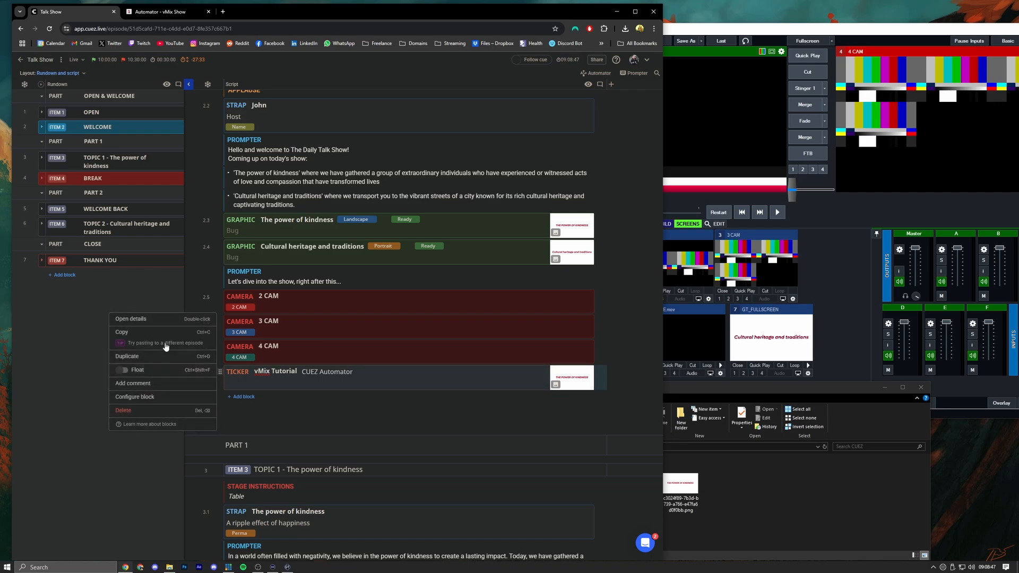
pyautogui.click(148, 357)
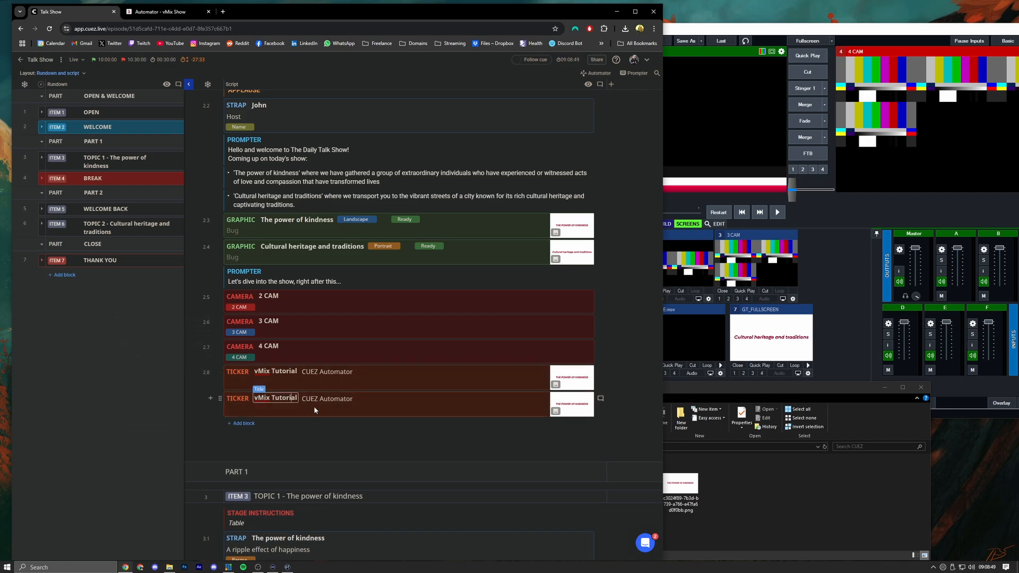
pyautogui.hotkey('ctrl', 'a')
pyautogui.write('Example 2')
pyautogui.press('Tab')
pyautogui.write('W')
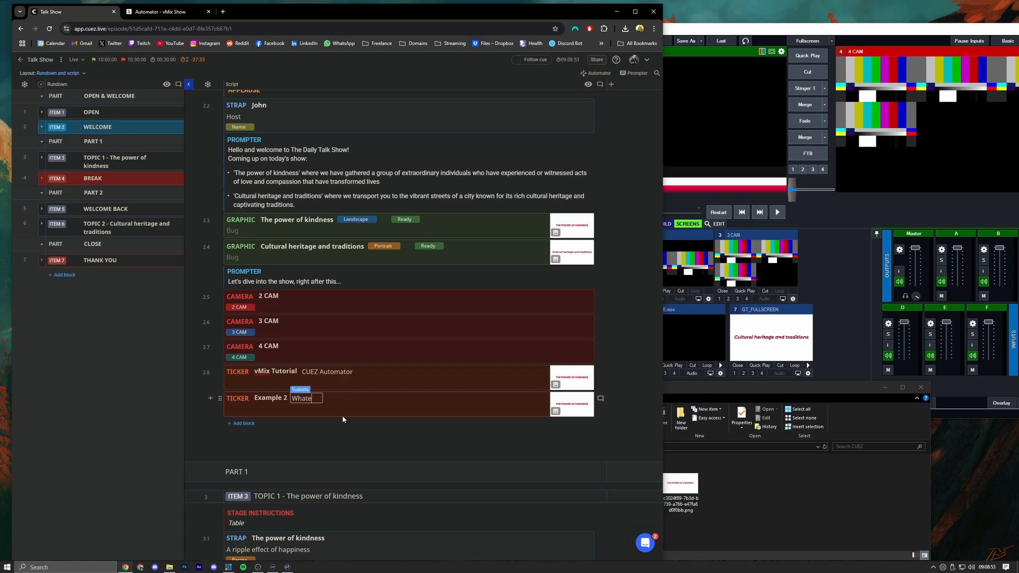
pyautogui.write('hatever text')
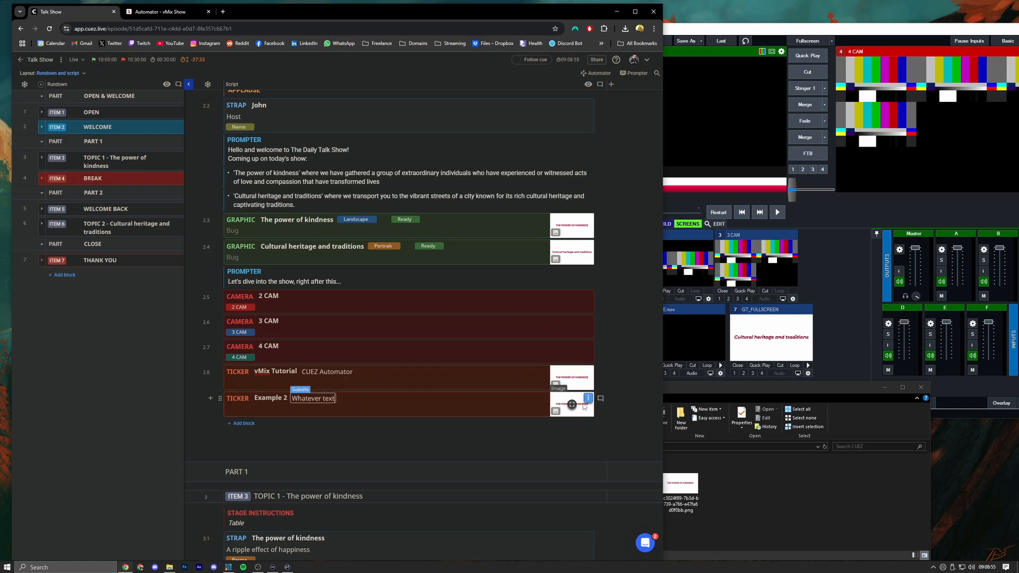
# Replace the copied ticker's image with graphic 2.png and switch the layout to Script only.
pyautogui.click(587, 399)
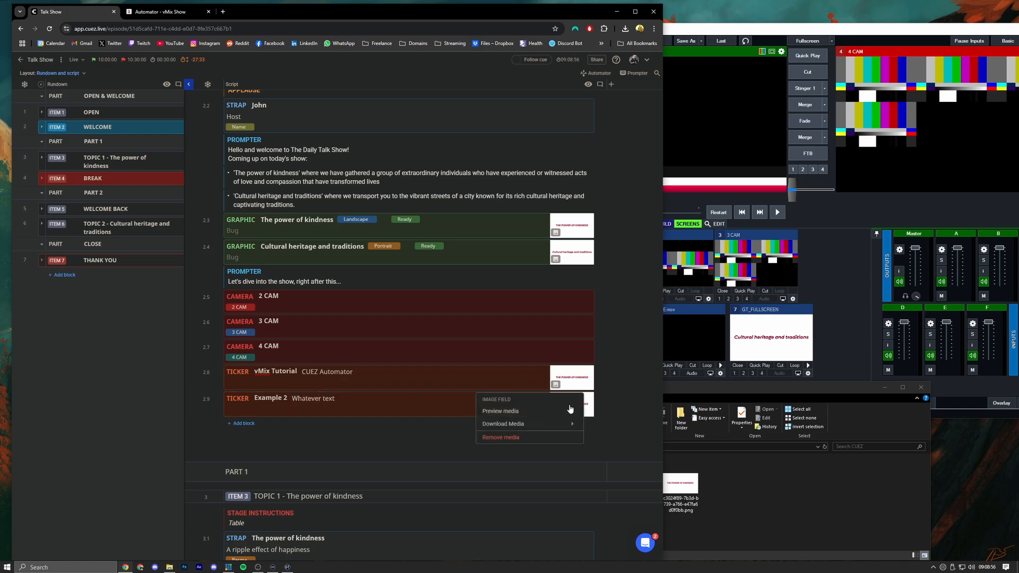
pyautogui.click(562, 439)
pyautogui.click(572, 404)
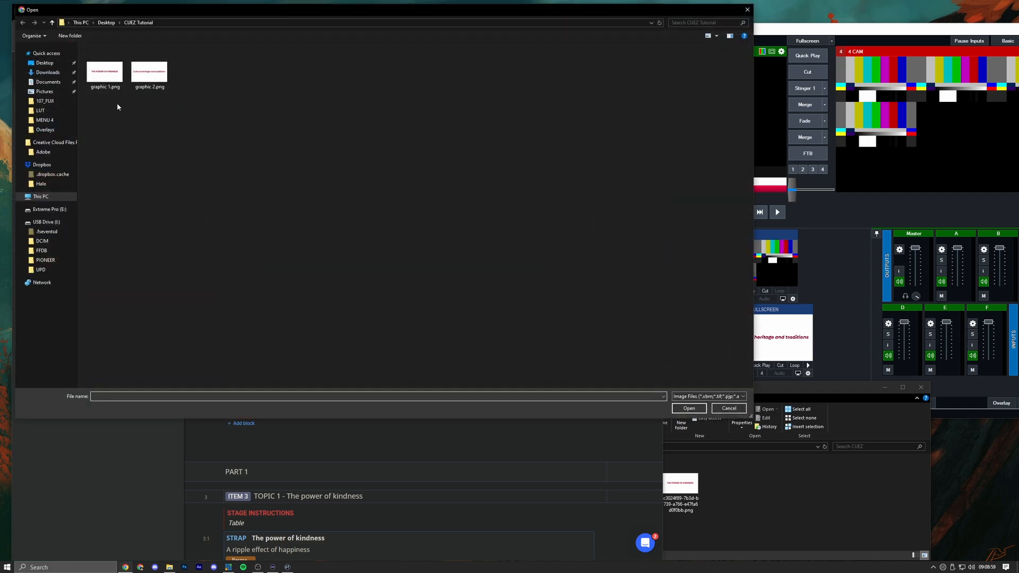
pyautogui.doubleClick(149, 72)
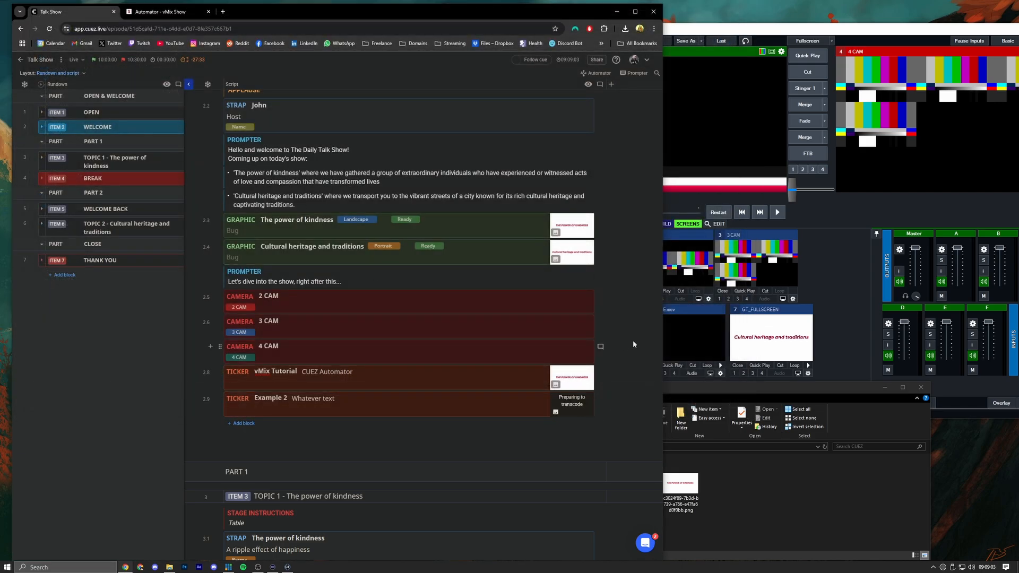
pyautogui.moveTo(663, 340); pyautogui.dragTo(598, 340)
pyautogui.click(189, 84)
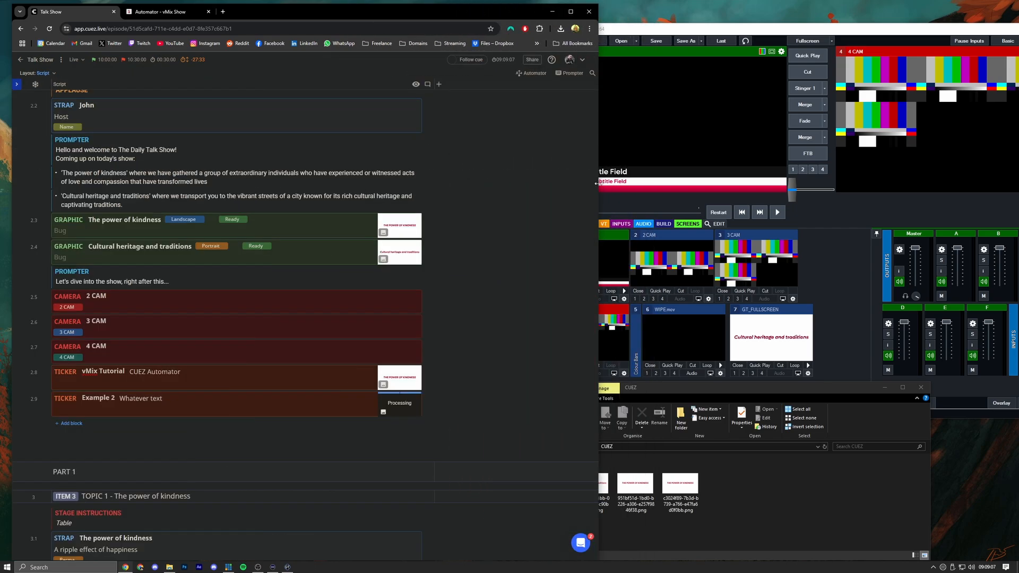
# Place vMix beside the narrowed browser and play GT_TICKER as overlay 1.
pyautogui.moveTo(596, 183); pyautogui.dragTo(439, 183)
pyautogui.moveTo(632, 34); pyautogui.dragTo(525, 18)
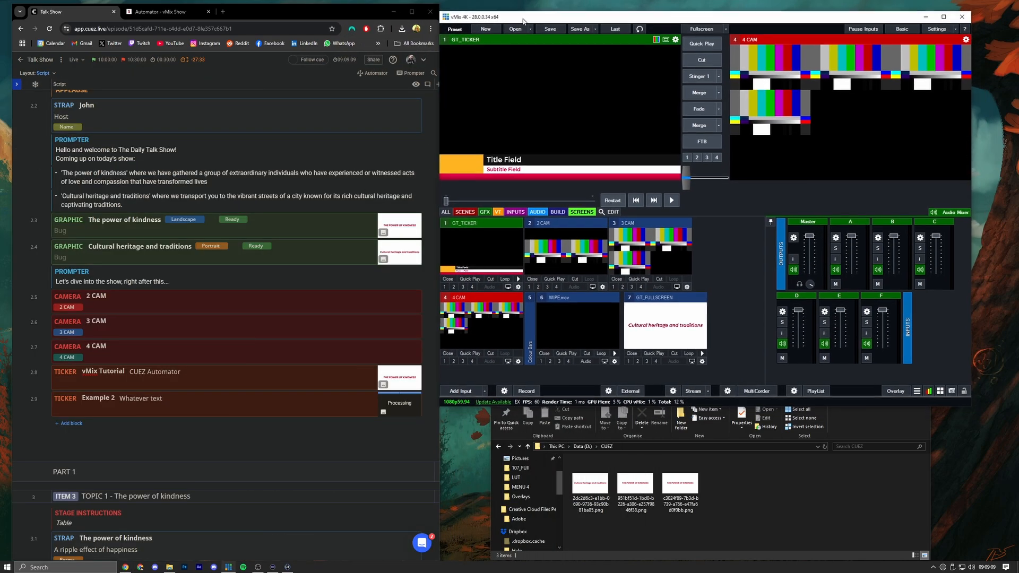
pyautogui.click(444, 283)
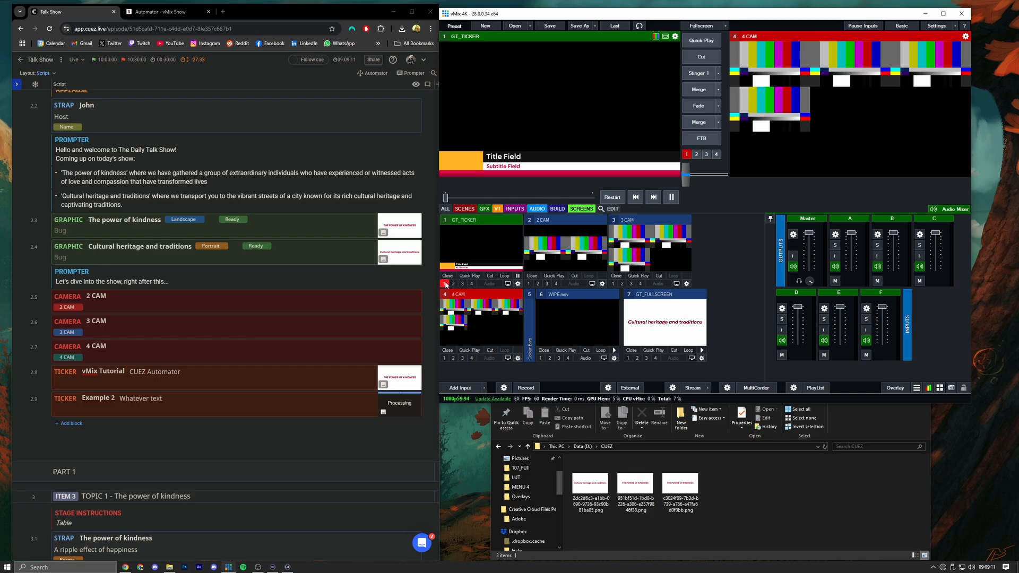
# Resize the browser and vMix so vMix fills the right side beside the Talk Show script.
pyautogui.click(436, 122)
pyautogui.moveTo(440, 122); pyautogui.dragTo(595, 126)
pyautogui.click(732, 317)
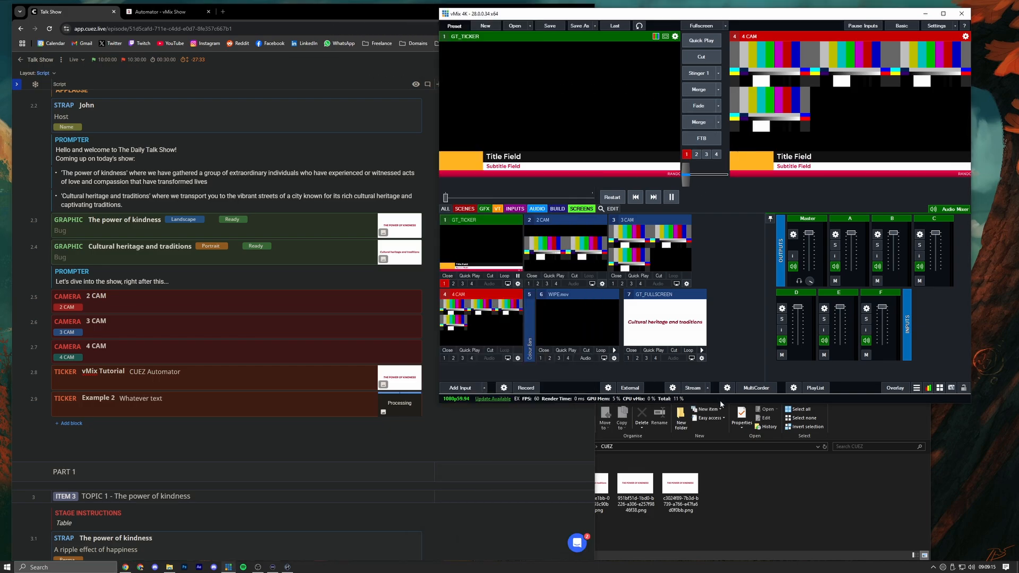
pyautogui.moveTo(720, 404); pyautogui.dragTo(720, 560)
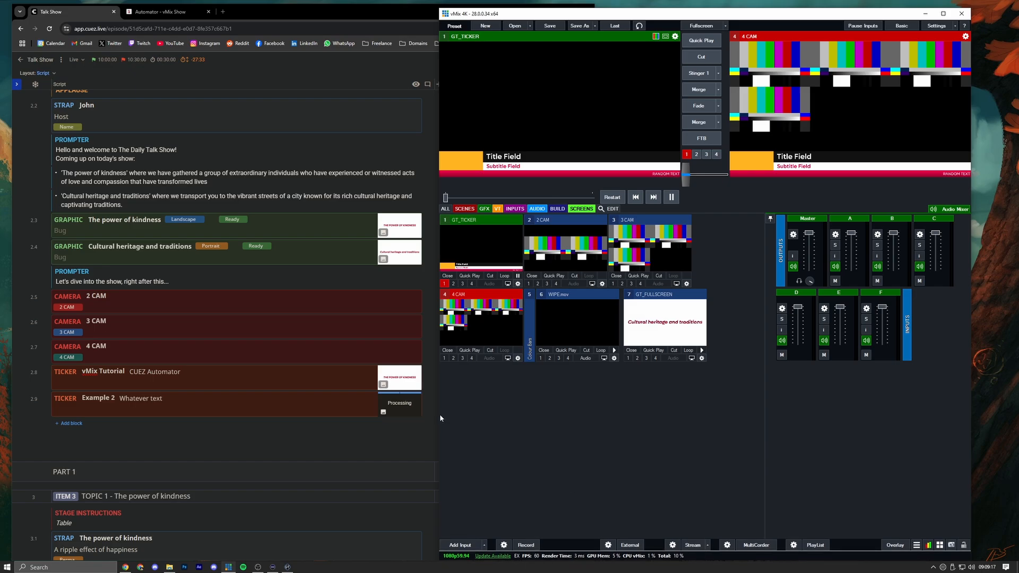
pyautogui.moveTo(440, 418); pyautogui.dragTo(221, 403)
pyautogui.click(102, 16)
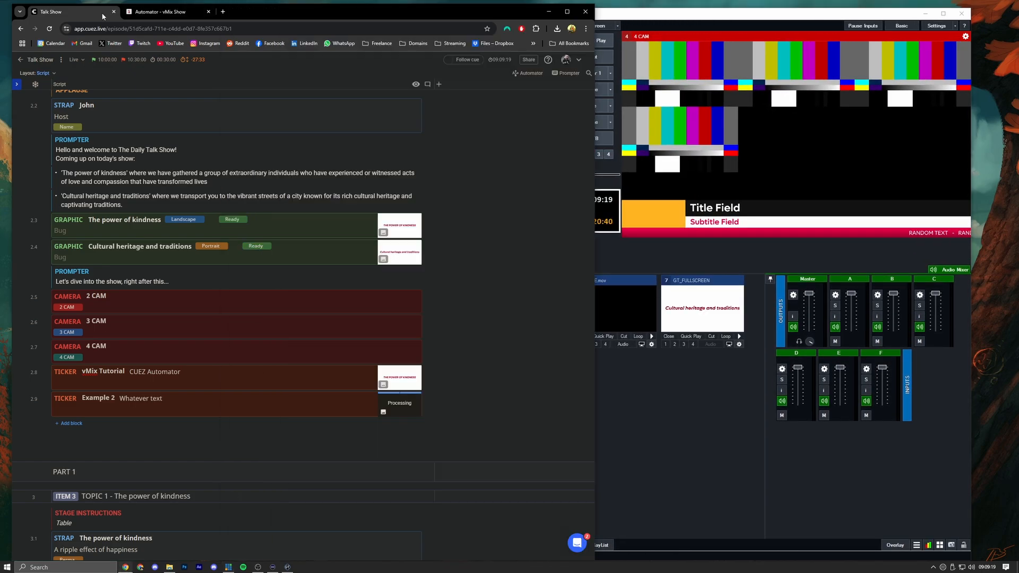
pyautogui.moveTo(500, 14); pyautogui.dragTo(501, 15)
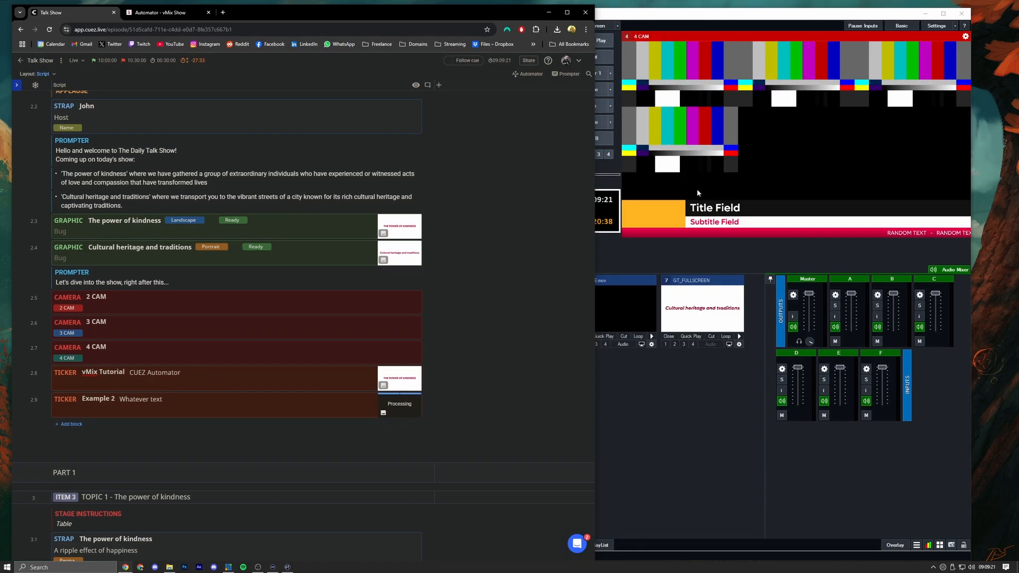
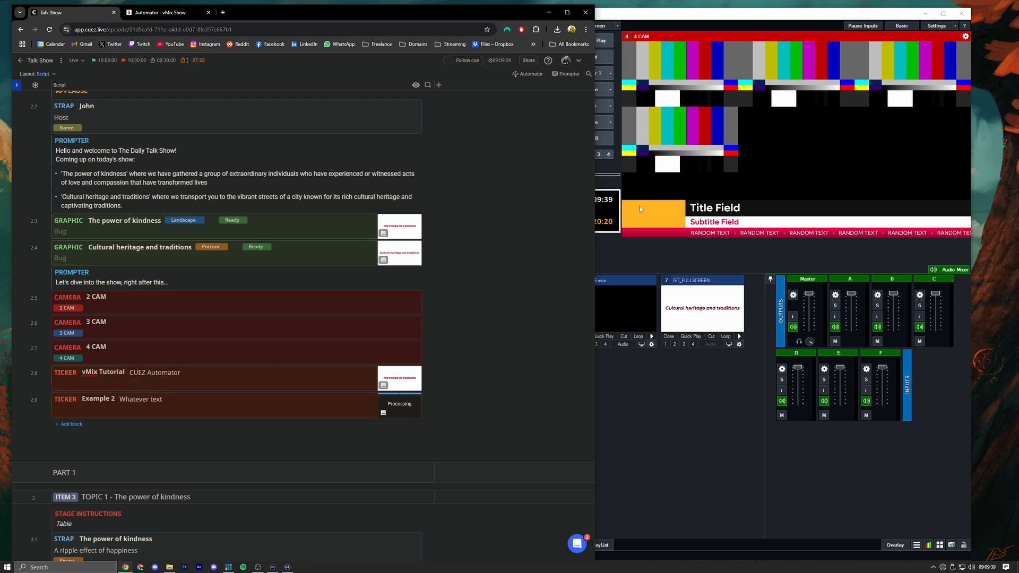
# Go to the Automator rundown and close the Triggers Configuration panel.
pyautogui.scroll(-2, 212, 352)
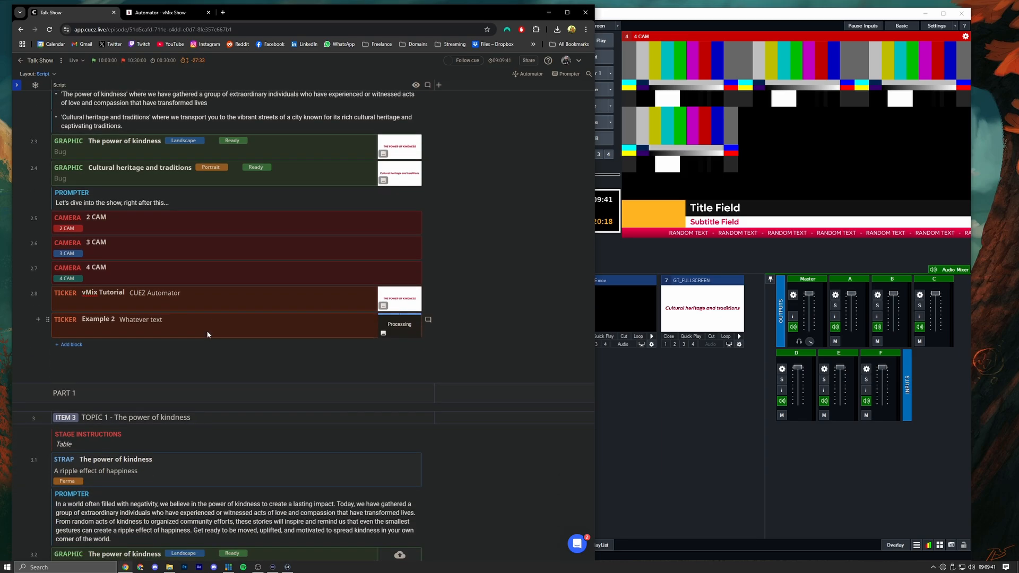
pyautogui.scroll(-15, 207, 335)
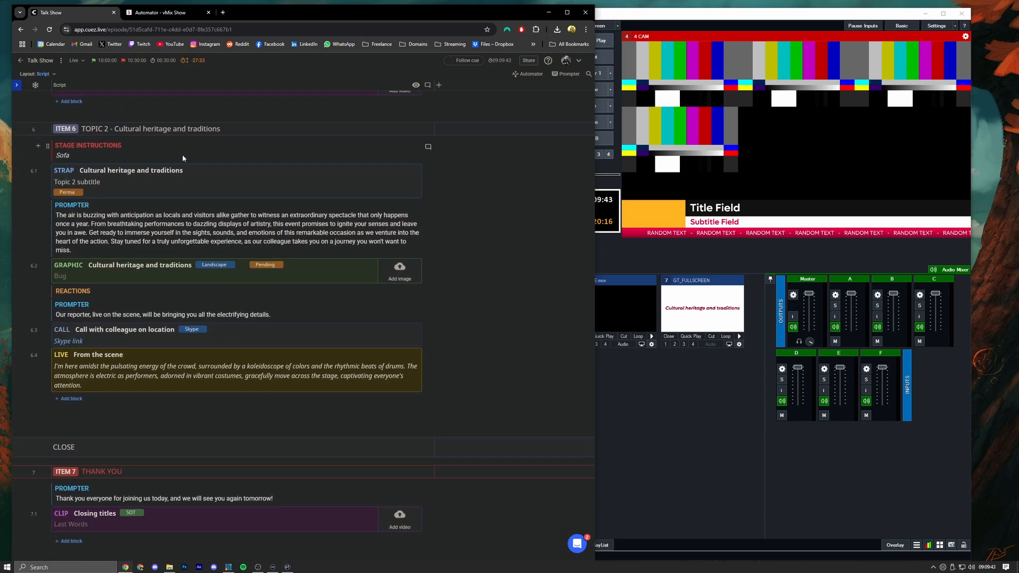
pyautogui.scroll(17, 228, 210)
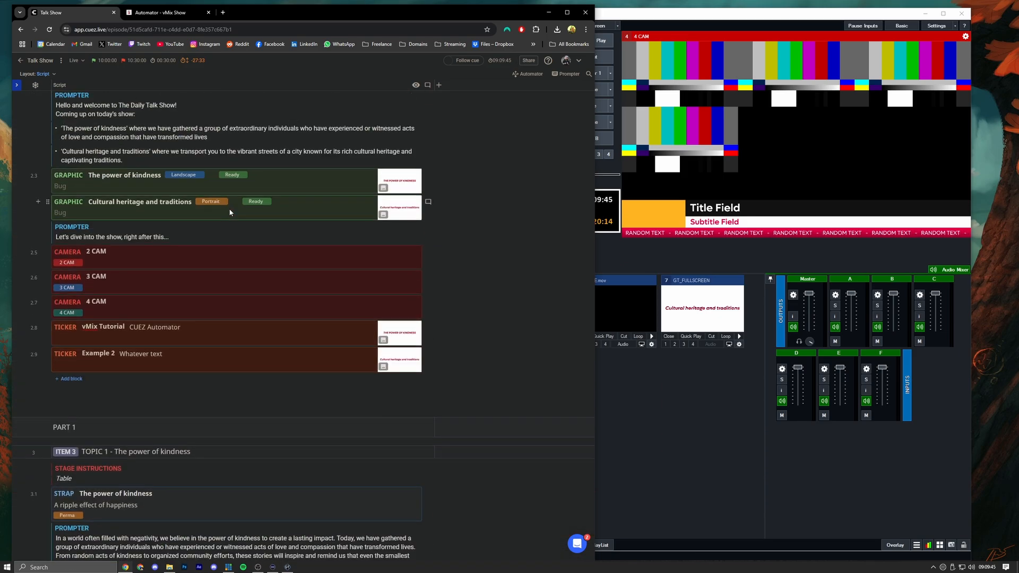
pyautogui.scroll(1, 229, 212)
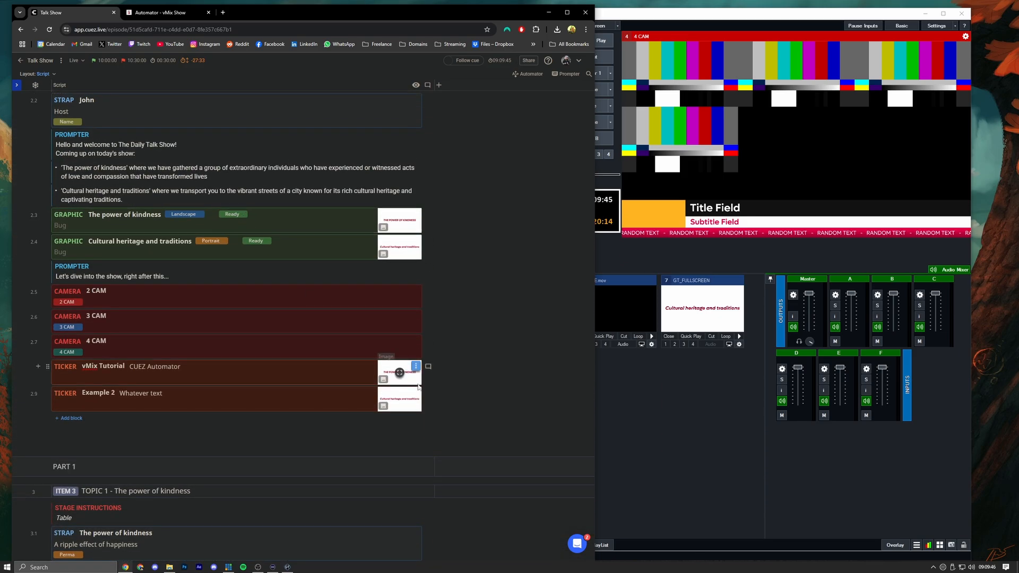
pyautogui.click(161, 13)
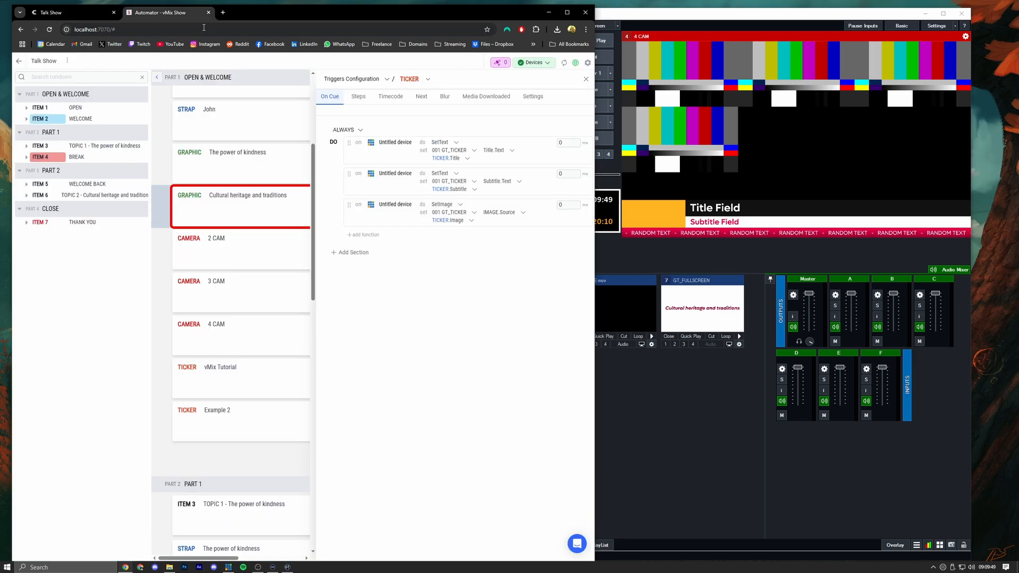
pyautogui.click(585, 79)
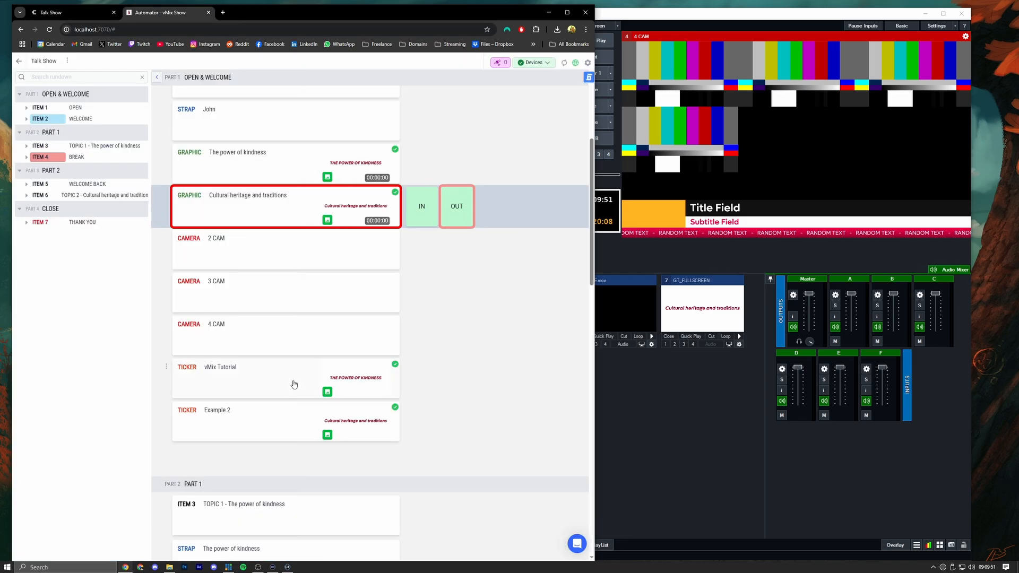
# Play the vMix Tutorial, Example 2, then vMix Tutorial tickers, then return to the Talk Show script.
pyautogui.click(277, 377)
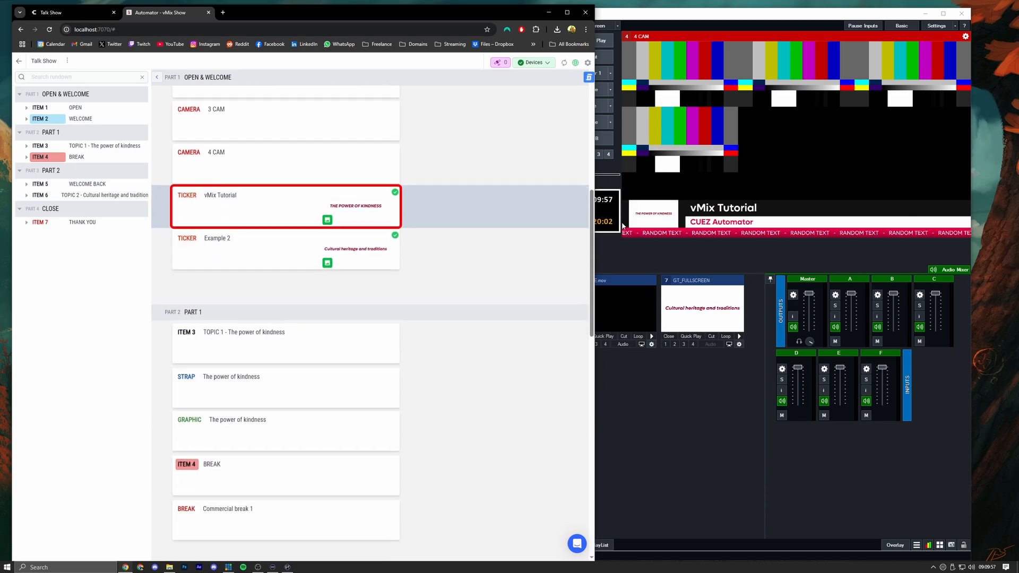
pyautogui.click(251, 249)
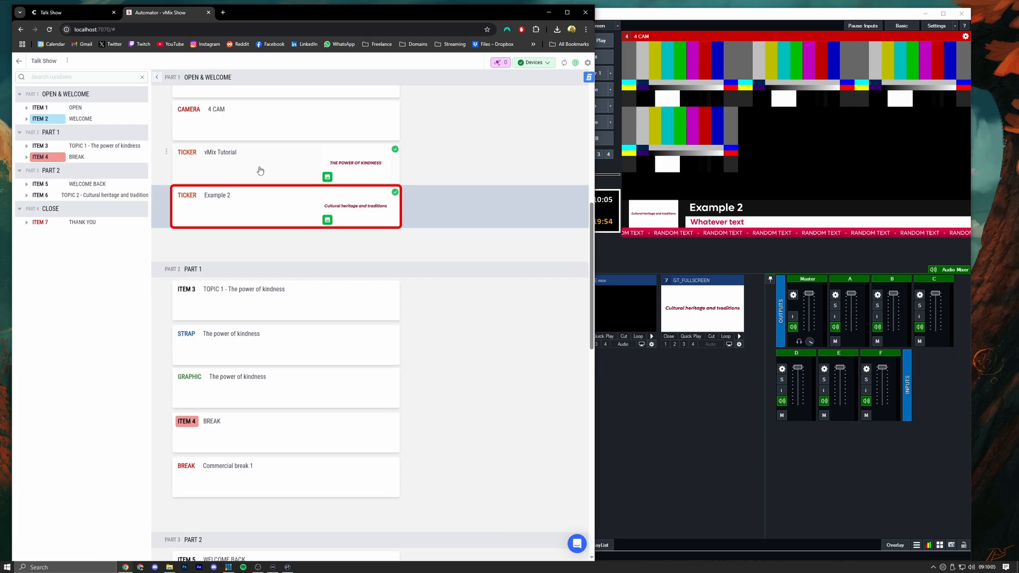
pyautogui.click(260, 170)
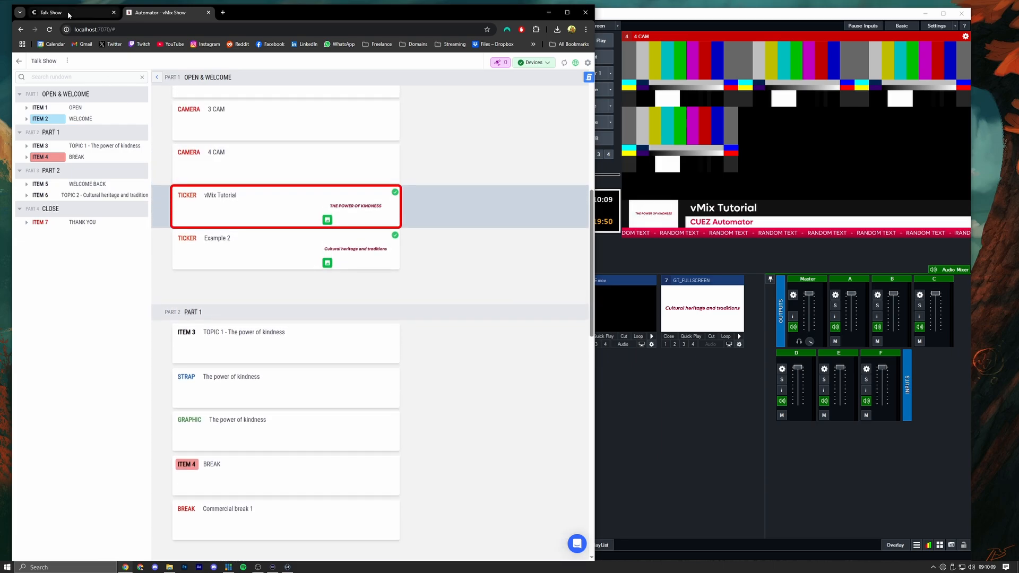
pyautogui.moveTo(68, 11)
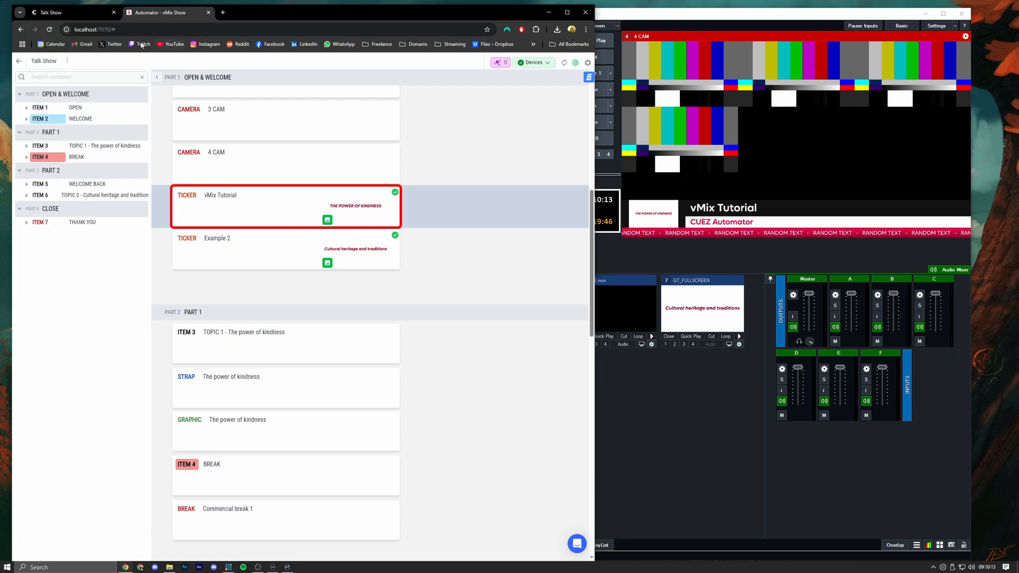
pyautogui.click(93, 14)
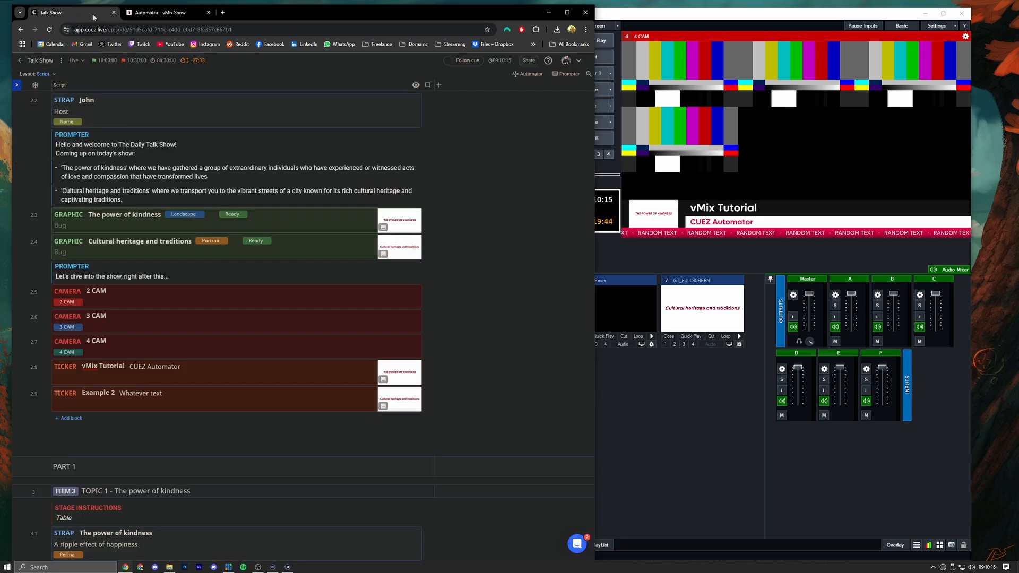
# Duplicate the Example 2 ticker and title the copy NEW SEGMENT with subtitle QUICK.
pyautogui.click(154, 396)
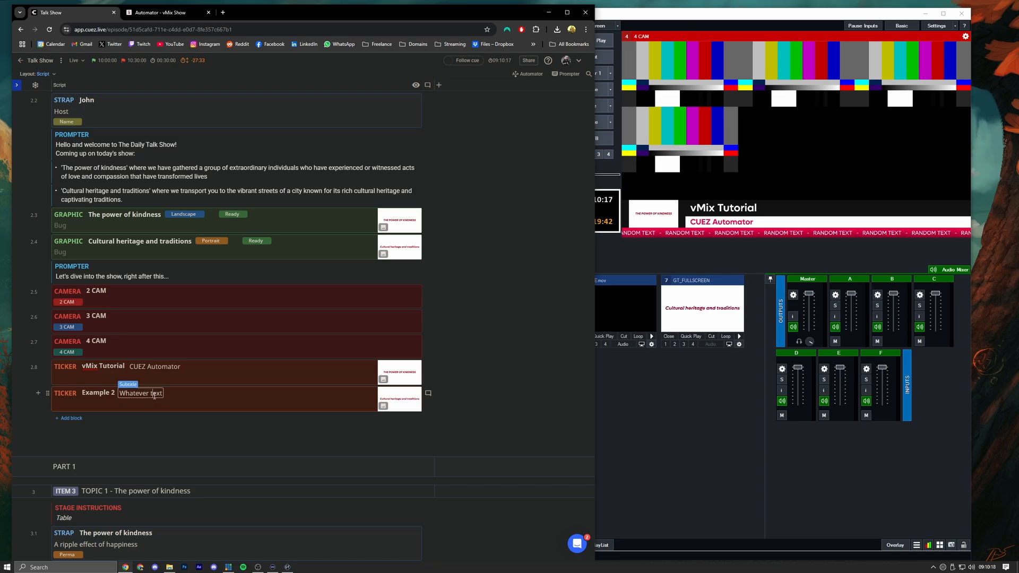
pyautogui.click(47, 393)
pyautogui.click(88, 381)
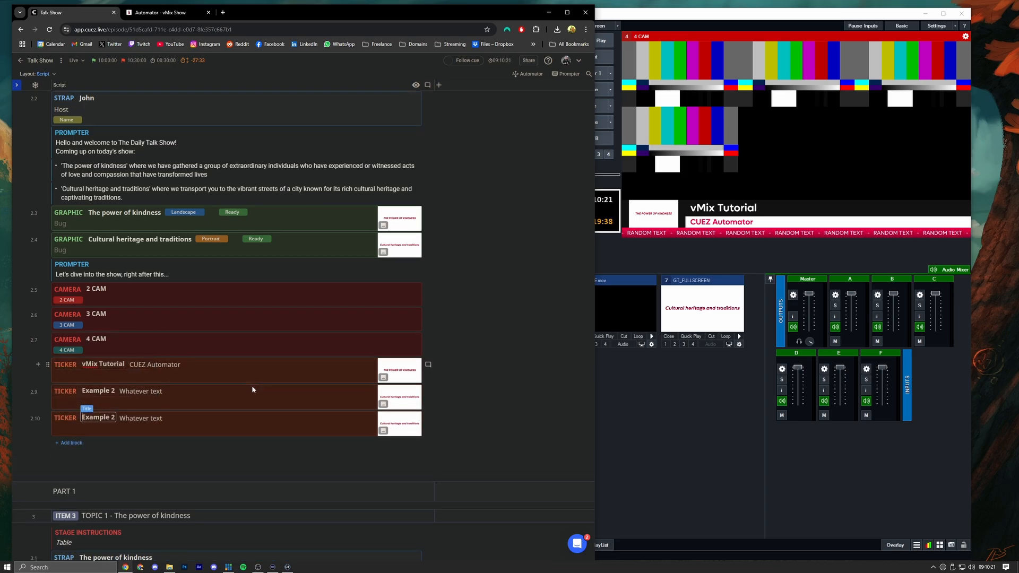
pyautogui.write('NEW SEGMENT')
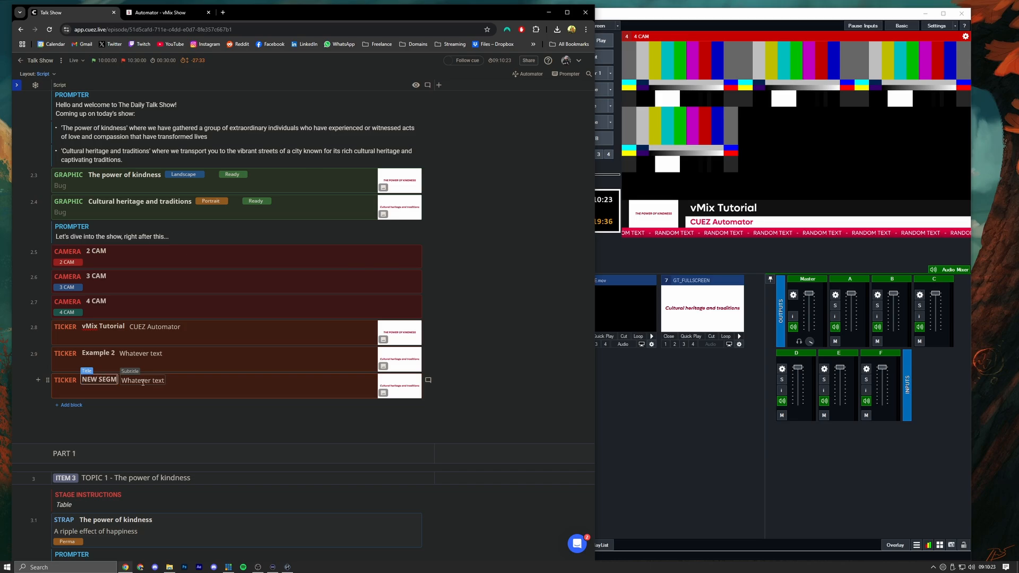
pyautogui.press('Tab')
pyautogui.hotkey('ctrl', 'a')
pyautogui.write('QUIC')
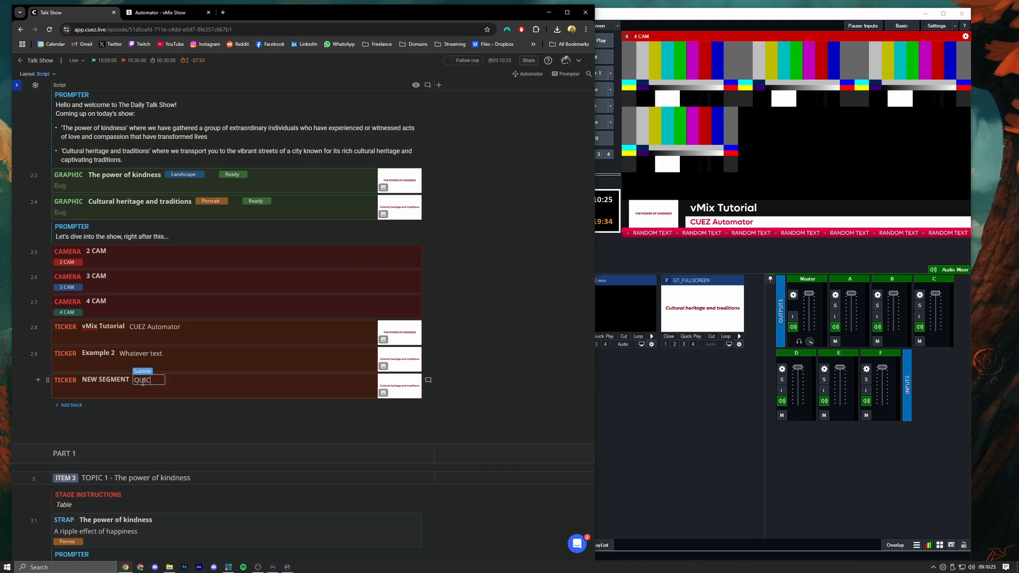
# Replace the NEW SEGMENT ticker's image with graphic 1.png.
pyautogui.click(399, 385)
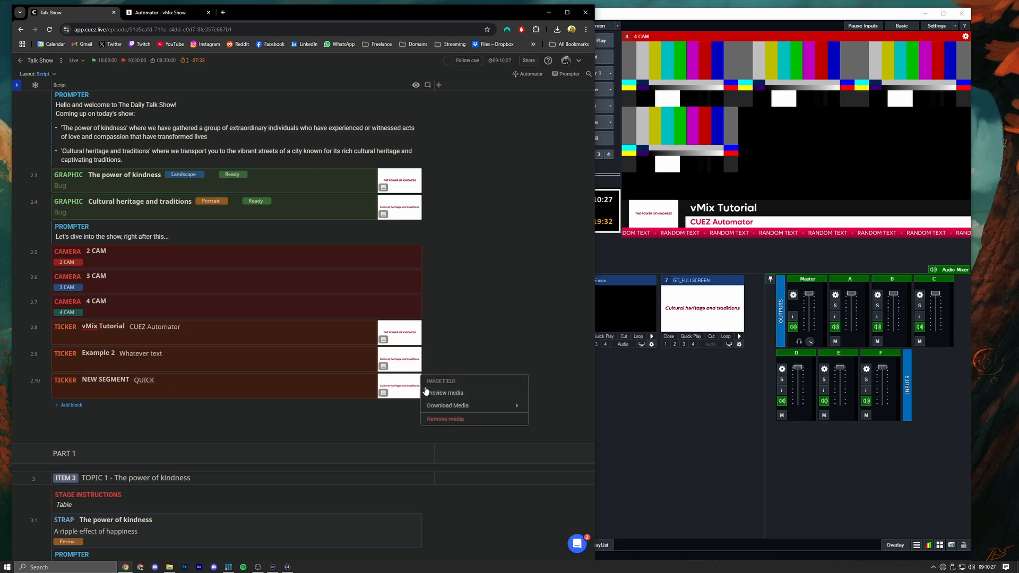
pyautogui.click(449, 422)
pyautogui.click(400, 383)
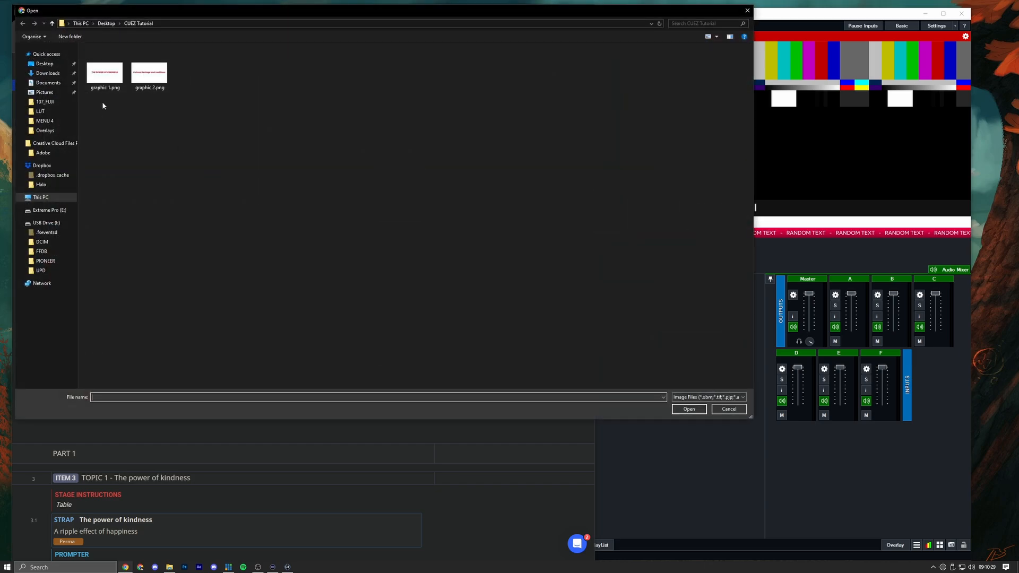
pyautogui.doubleClick(107, 80)
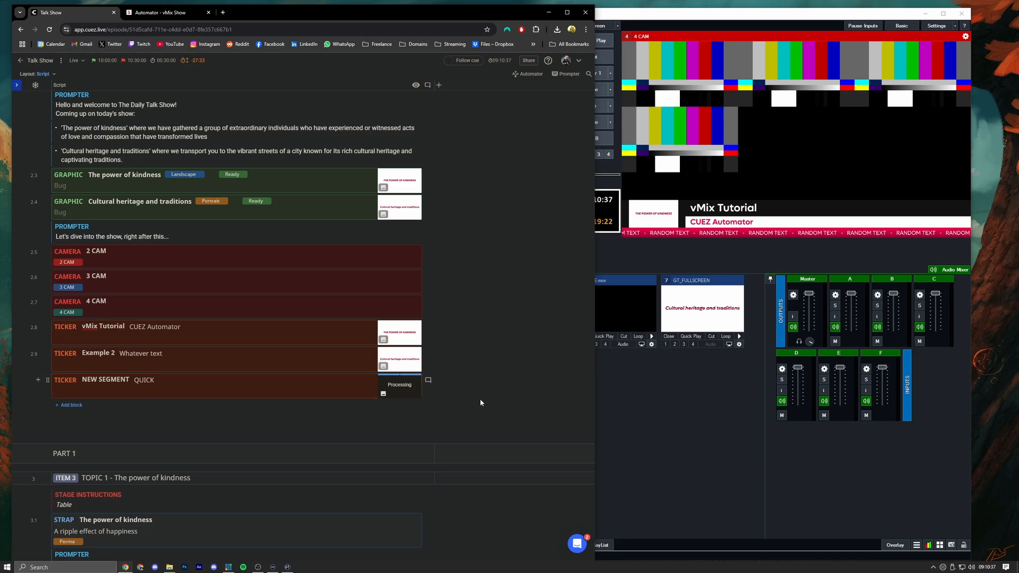
pyautogui.click(163, 14)
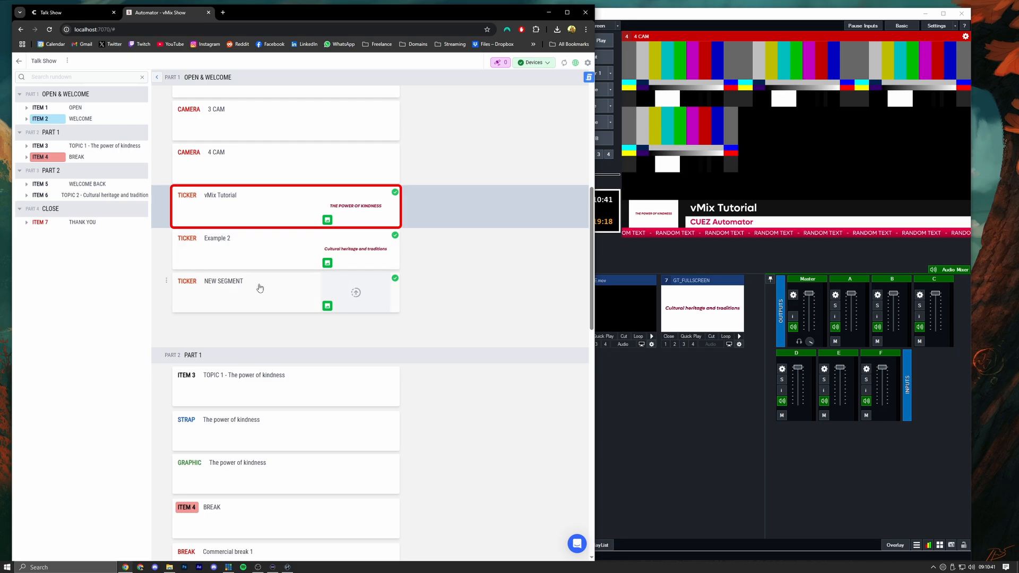
# Confirm the image upload, put NEW SEGMENT on air in vMix, and widen the browser.
pyautogui.scroll(1, 355, 332)
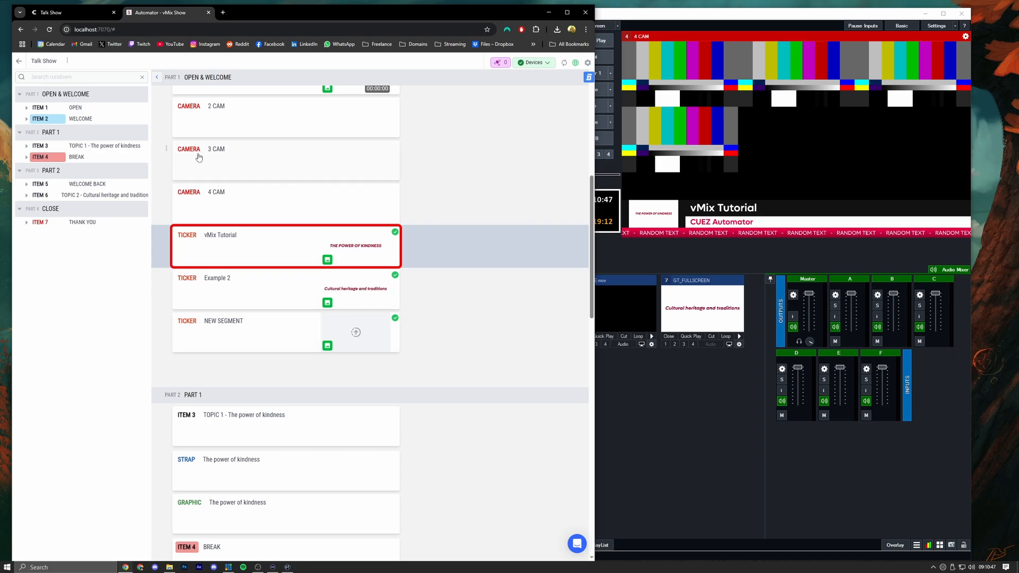
pyautogui.click(67, 15)
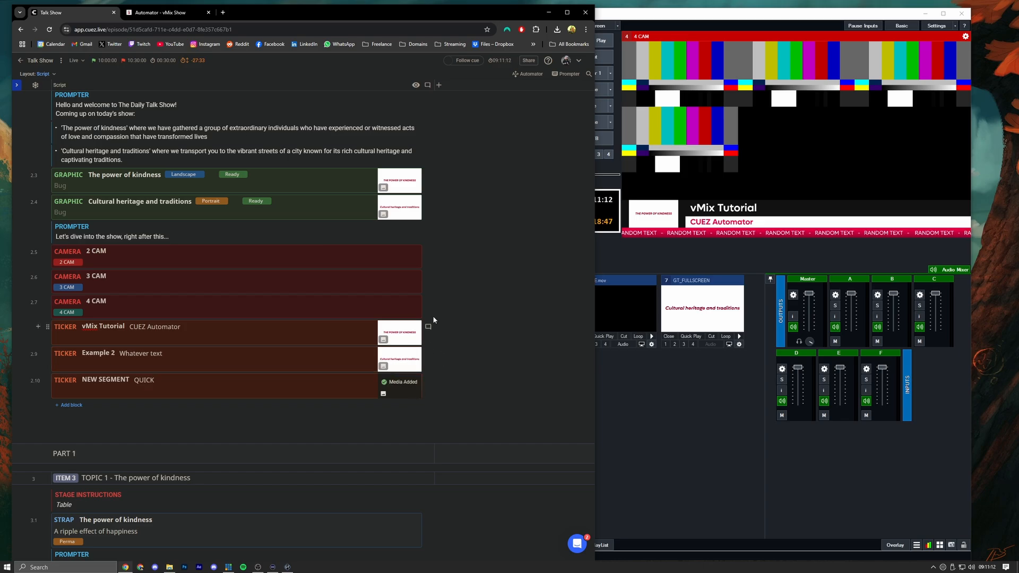
pyautogui.click(168, 14)
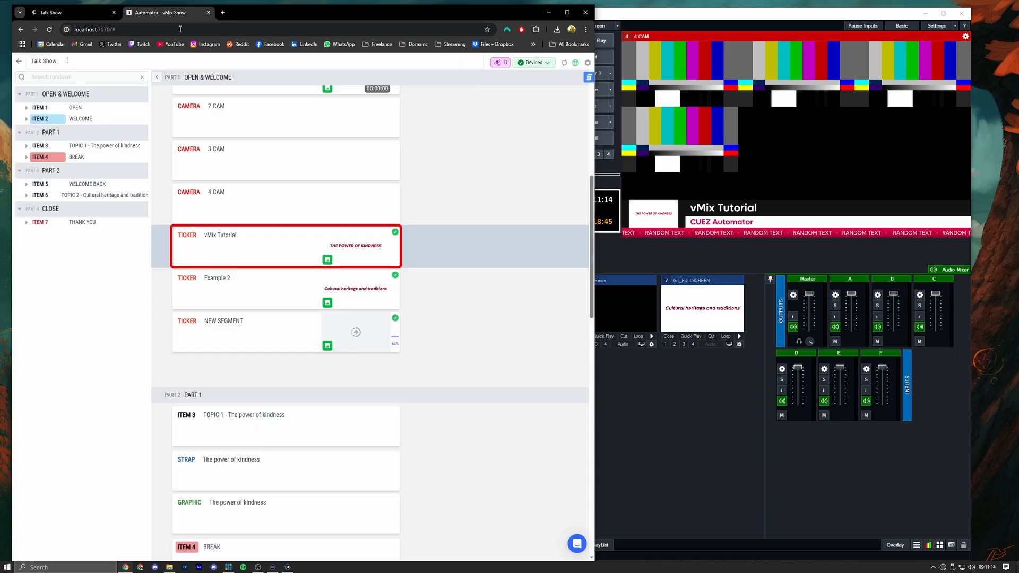
pyautogui.click(259, 332)
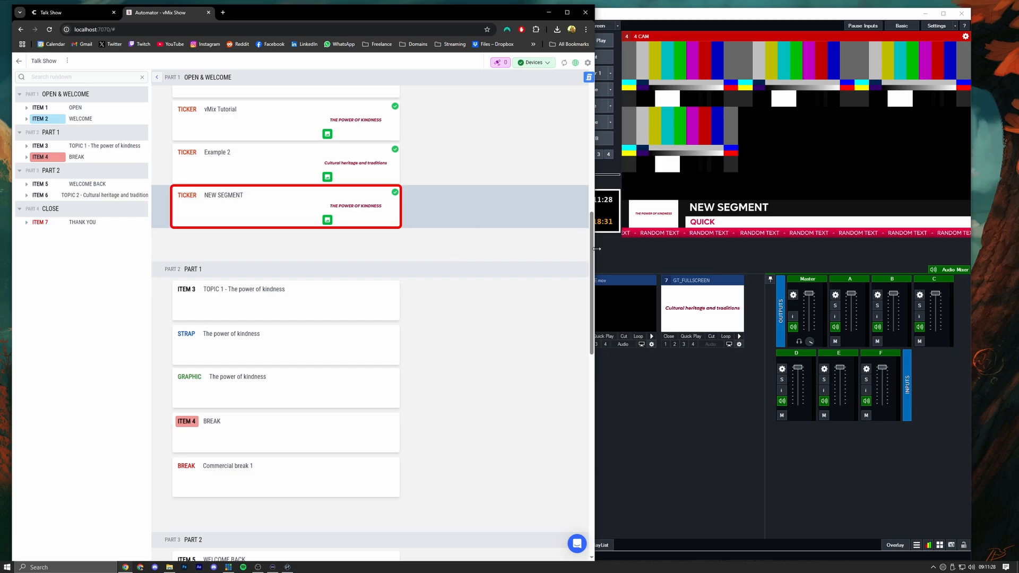
pyautogui.moveTo(596, 248); pyautogui.dragTo(808, 165)
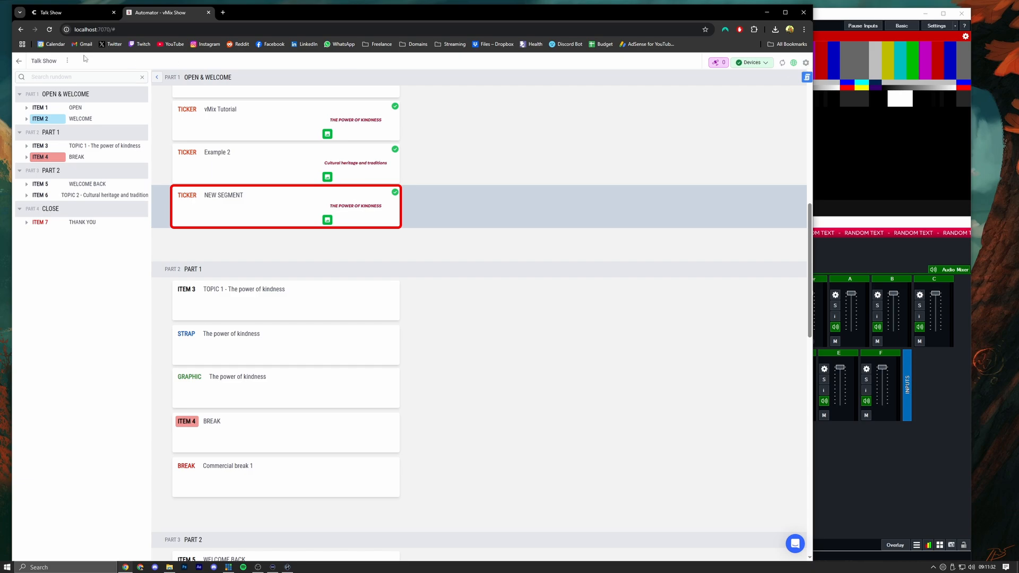
# Add a new CuezDeck button through the project settings' CuezDeck buttons setup.
pyautogui.click(805, 63)
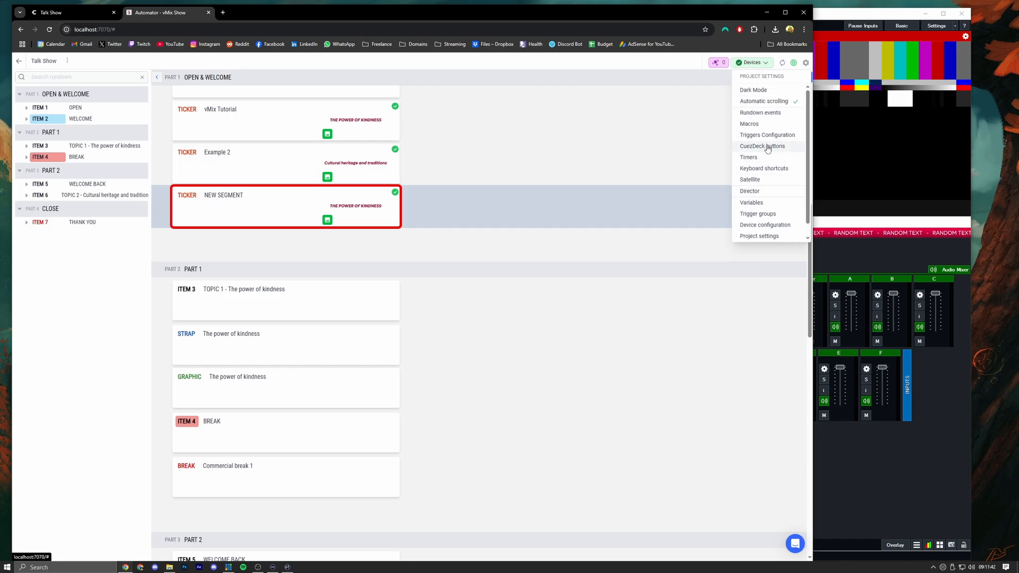
pyautogui.click(767, 148)
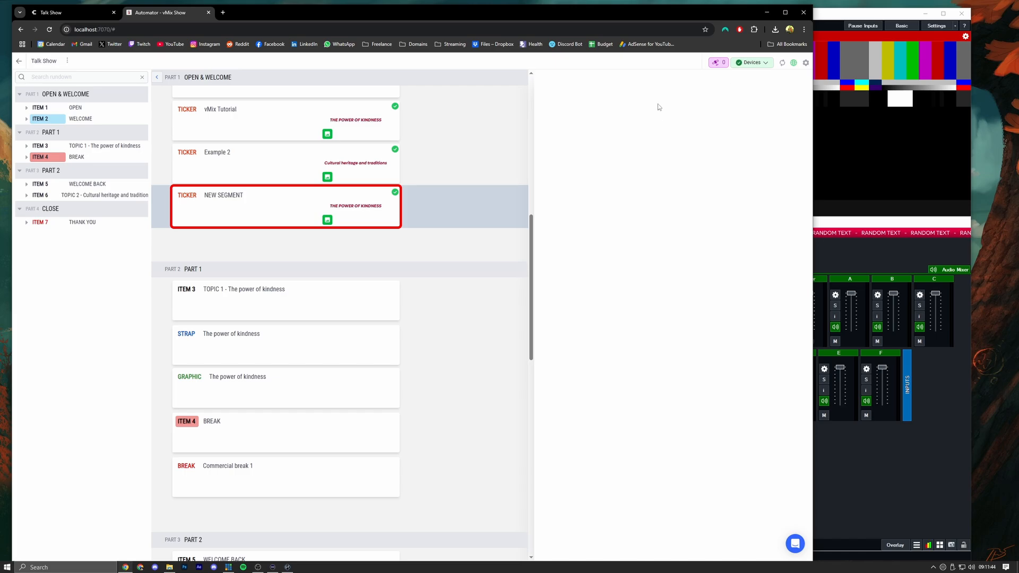
pyautogui.moveTo(531, 242); pyautogui.dragTo(548, 54)
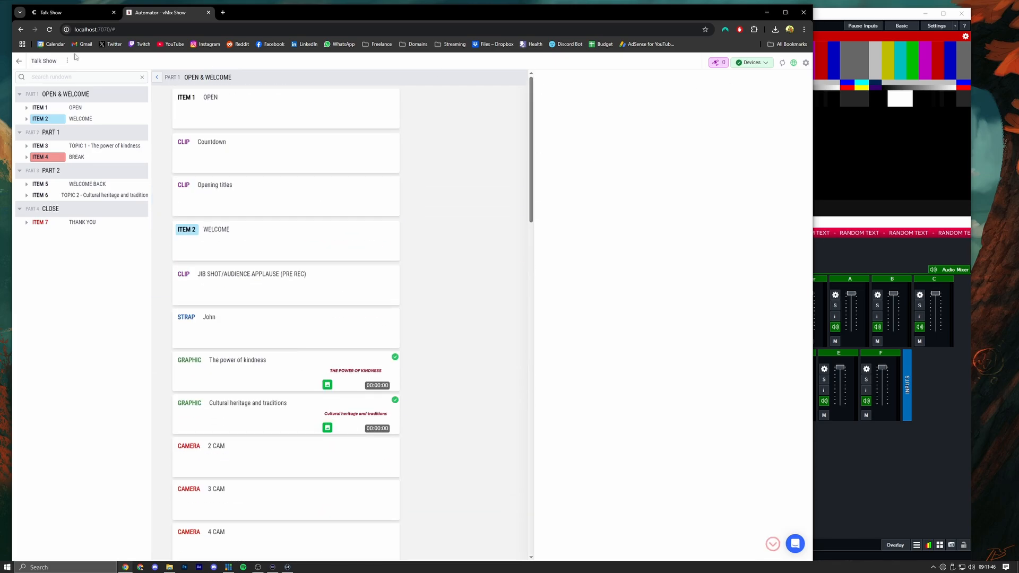
pyautogui.click(67, 61)
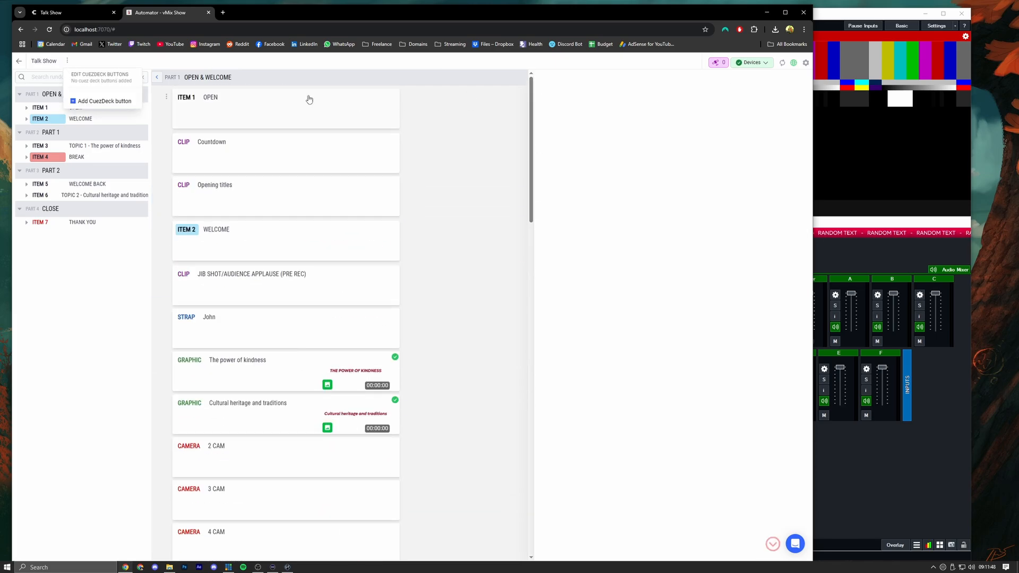
pyautogui.click(68, 63)
pyautogui.click(68, 63)
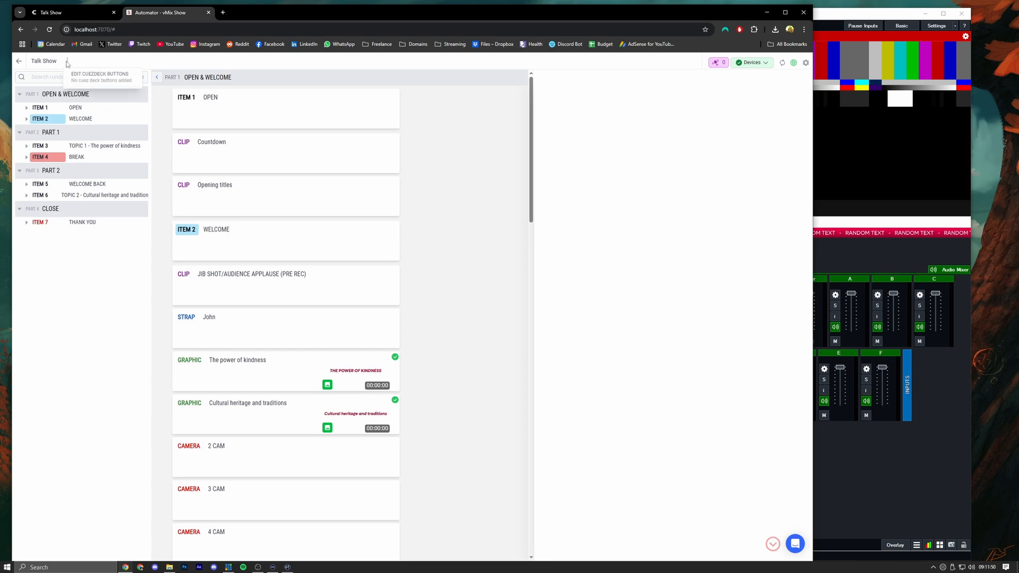
pyautogui.click(87, 104)
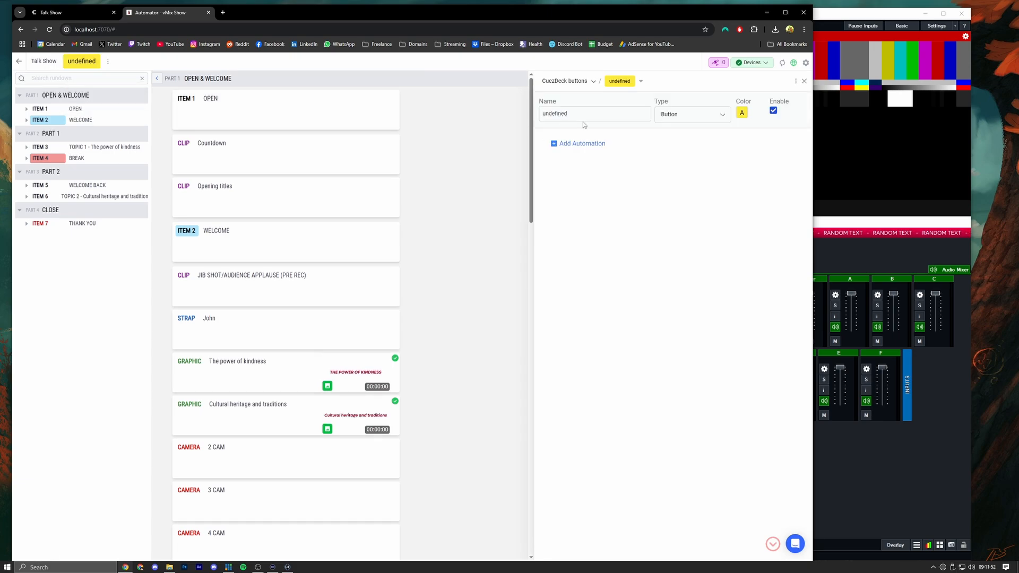
# Rename the button TICKER and try the Status type tracking Untitled device's recording property.
pyautogui.moveTo(583, 121); pyautogui.dragTo(505, 109)
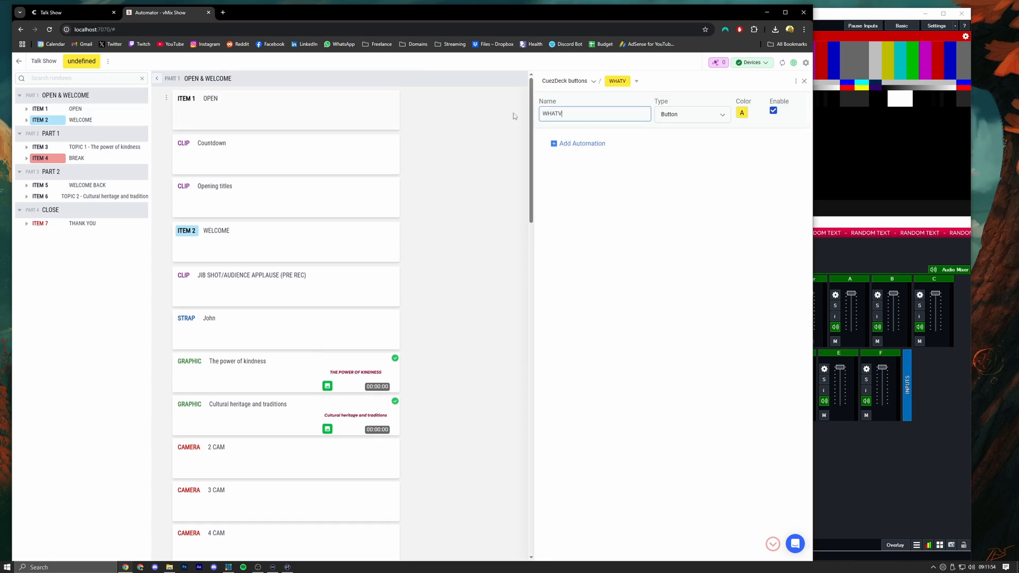
pyautogui.write('TICKER')
pyautogui.click(706, 121)
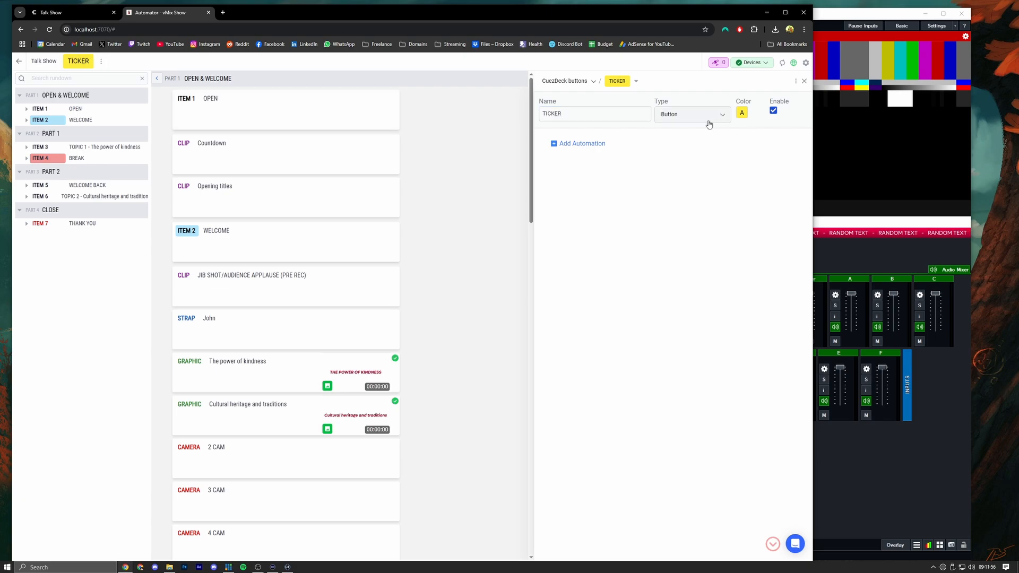
pyautogui.click(692, 143)
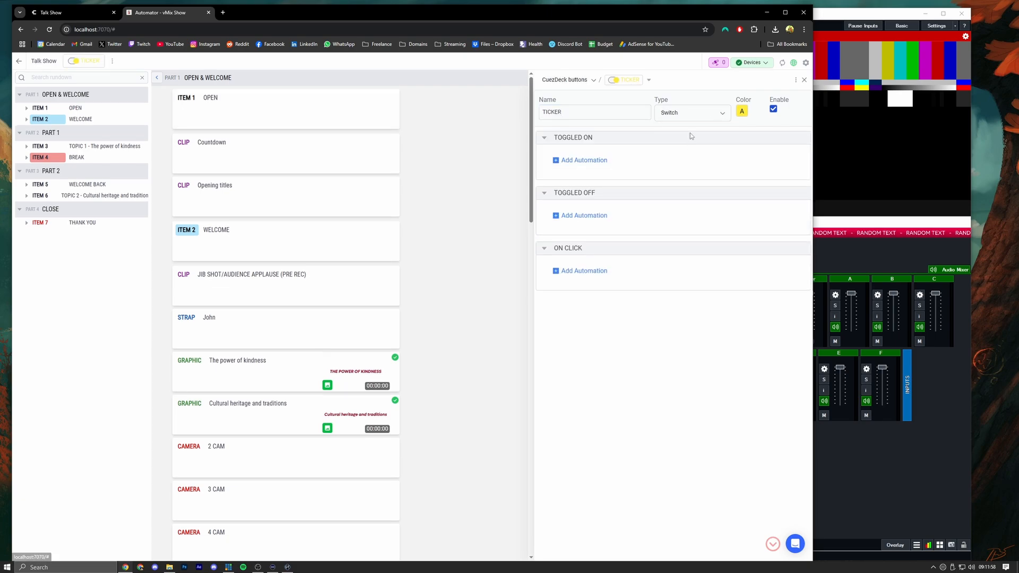
pyautogui.click(686, 114)
pyautogui.click(680, 153)
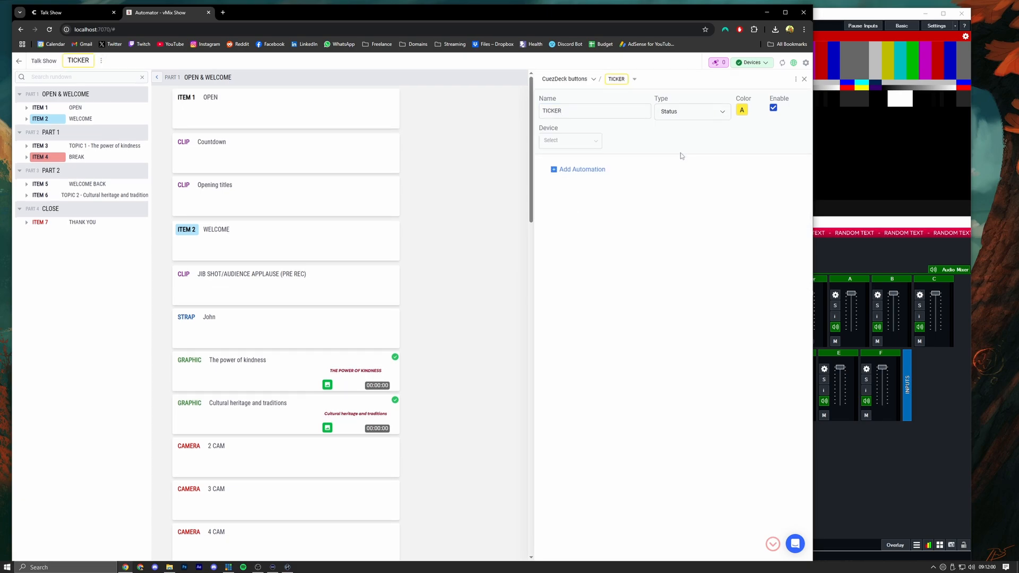
pyautogui.click(552, 139)
pyautogui.click(572, 160)
pyautogui.click(618, 142)
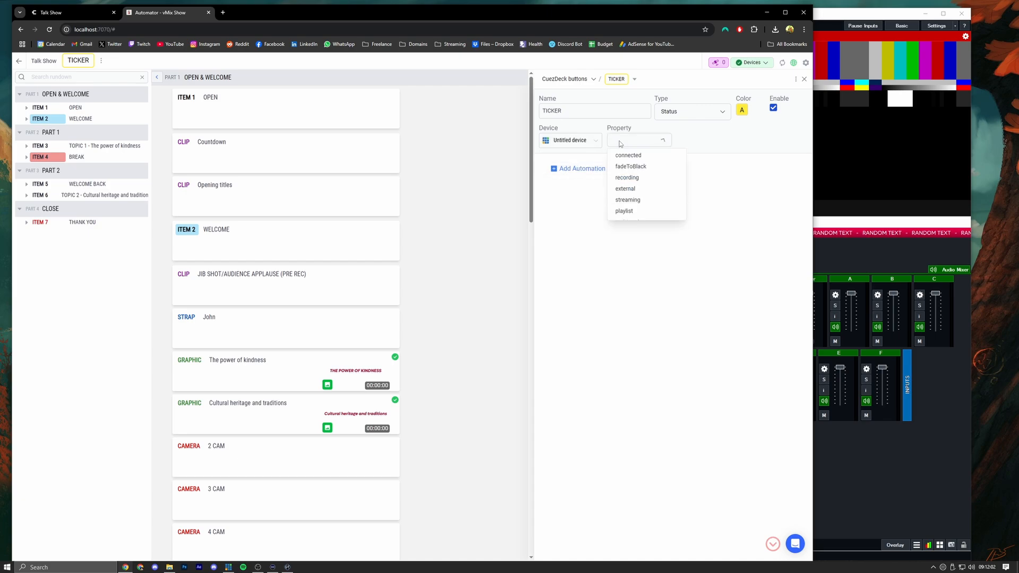
pyautogui.click(637, 178)
# Colour the TICKER button red and set its type back to Switch.
pyautogui.click(743, 111)
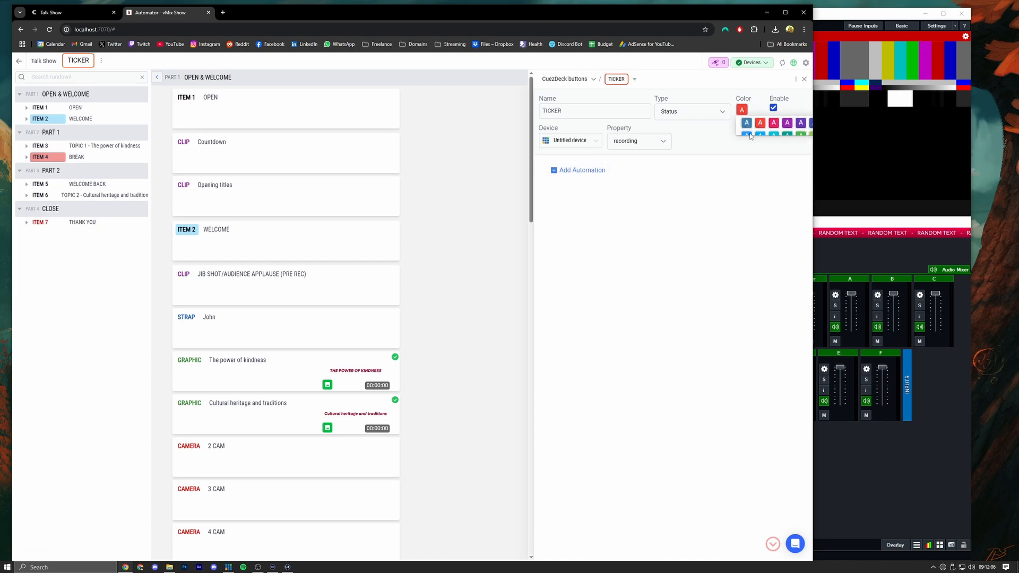
pyautogui.click(742, 126)
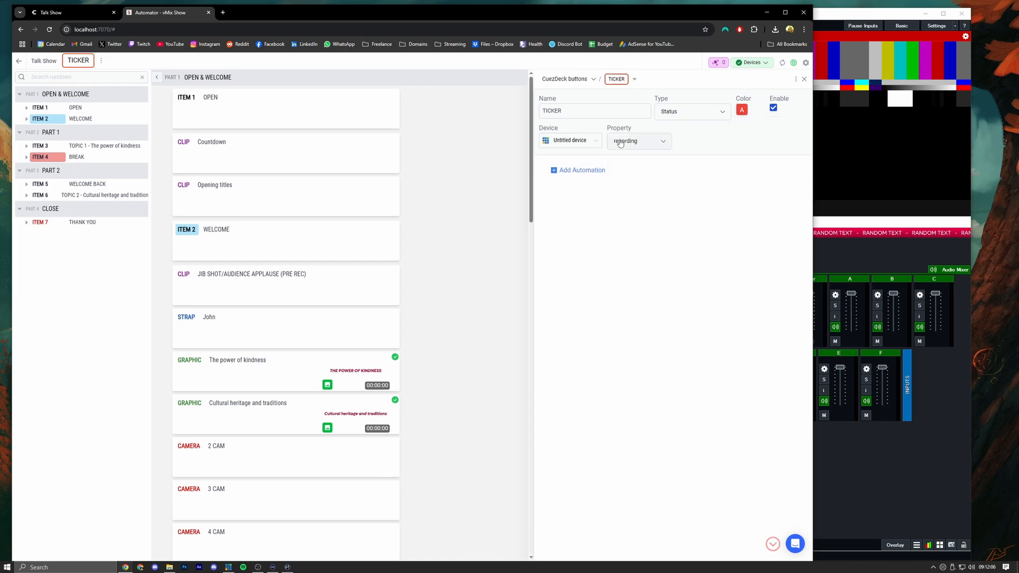
pyautogui.click(672, 116)
pyautogui.click(671, 117)
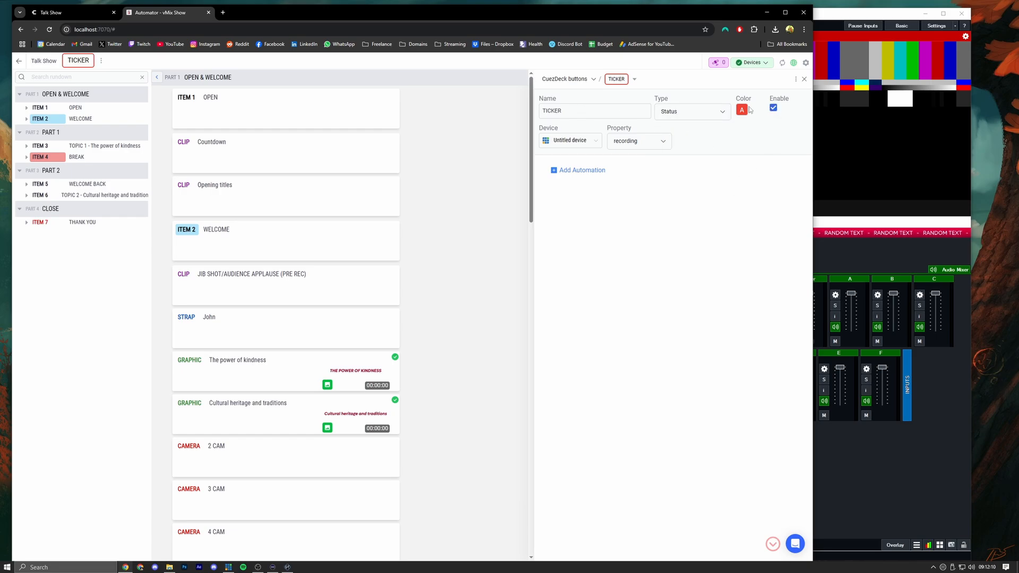
pyautogui.click(684, 117)
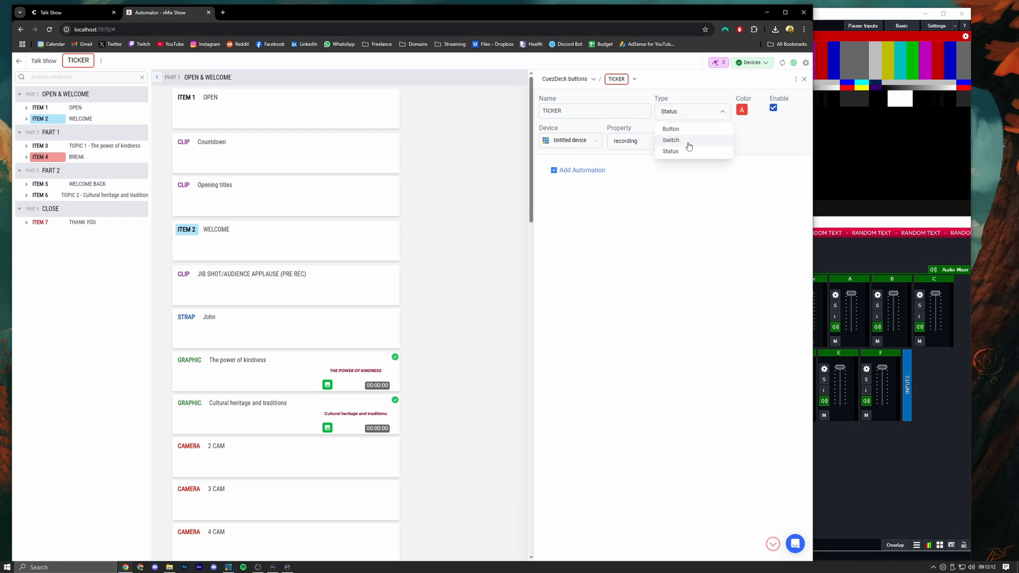
pyautogui.click(687, 142)
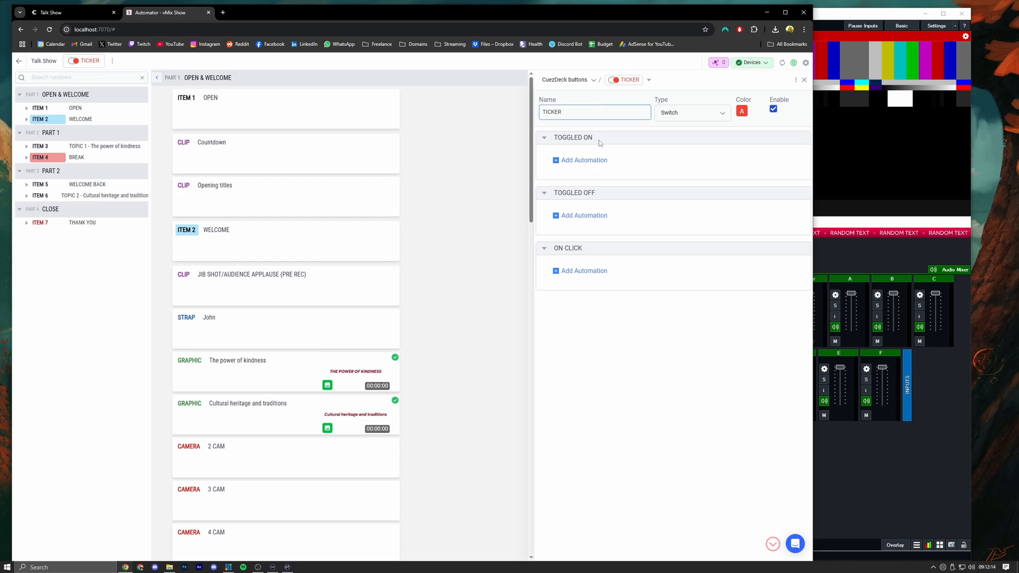
# Add a Toggled On automation: Untitled device OverlayInput2In with input 001 GT_TICKER.
pyautogui.click(582, 162)
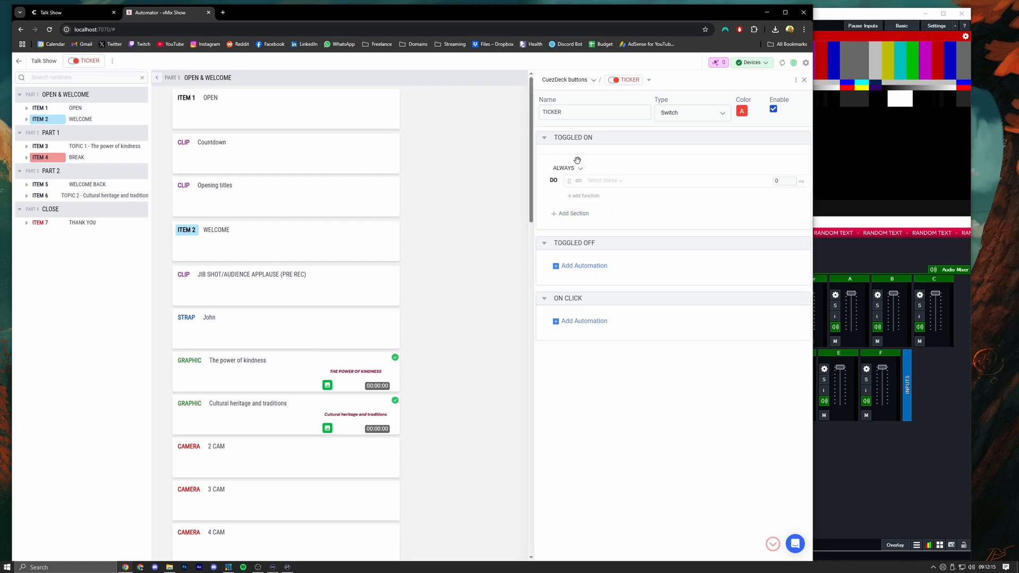
pyautogui.click(597, 182)
pyautogui.click(617, 195)
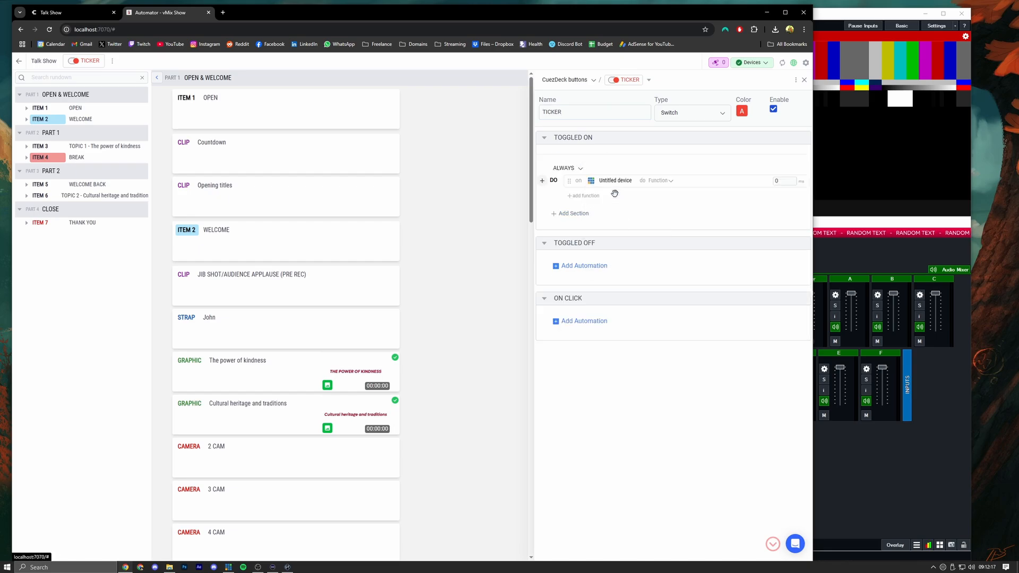
pyautogui.click(657, 181)
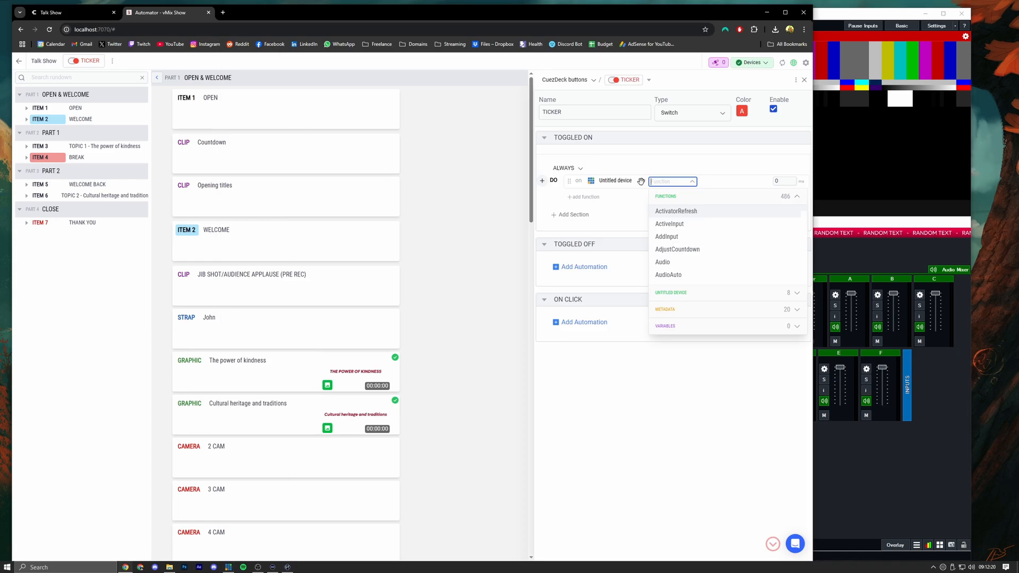
pyautogui.write('overlay')
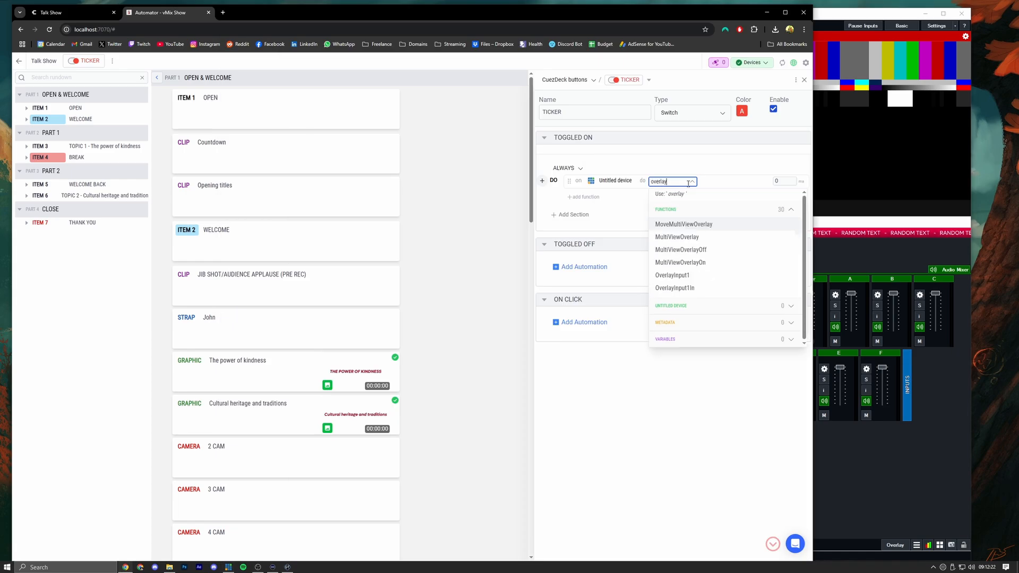
pyautogui.write('1i')
pyautogui.press('BackSpace')
pyautogui.press('BackSpace')
pyautogui.write('2')
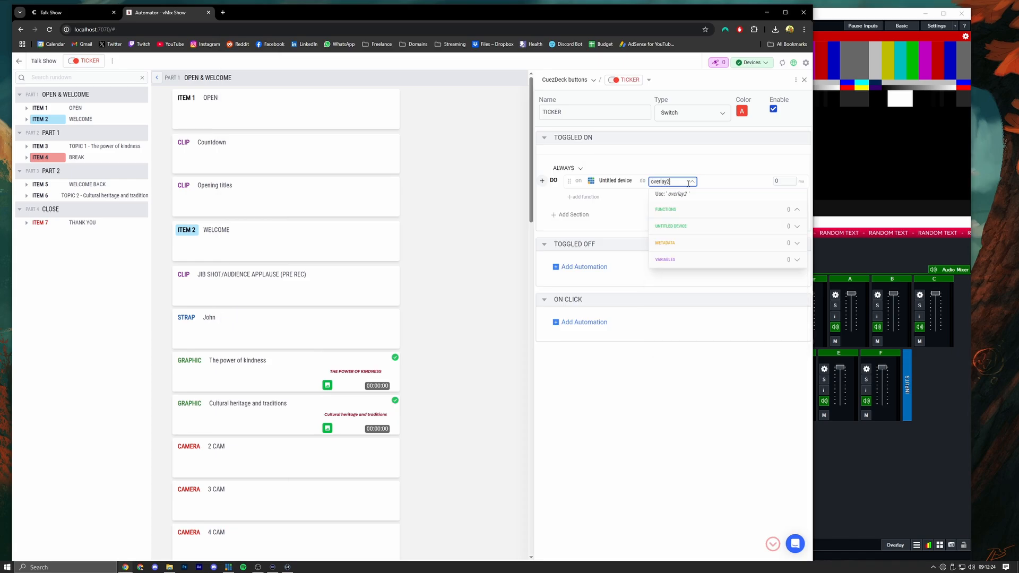
pyautogui.press('BackSpace')
pyautogui.write('i')
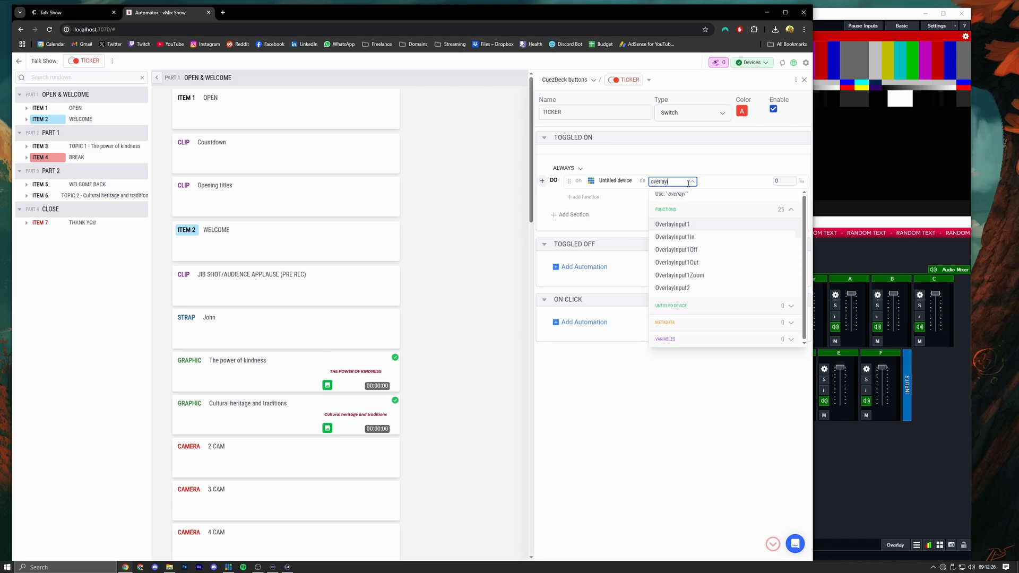
pyautogui.write('nput2')
pyautogui.click(712, 237)
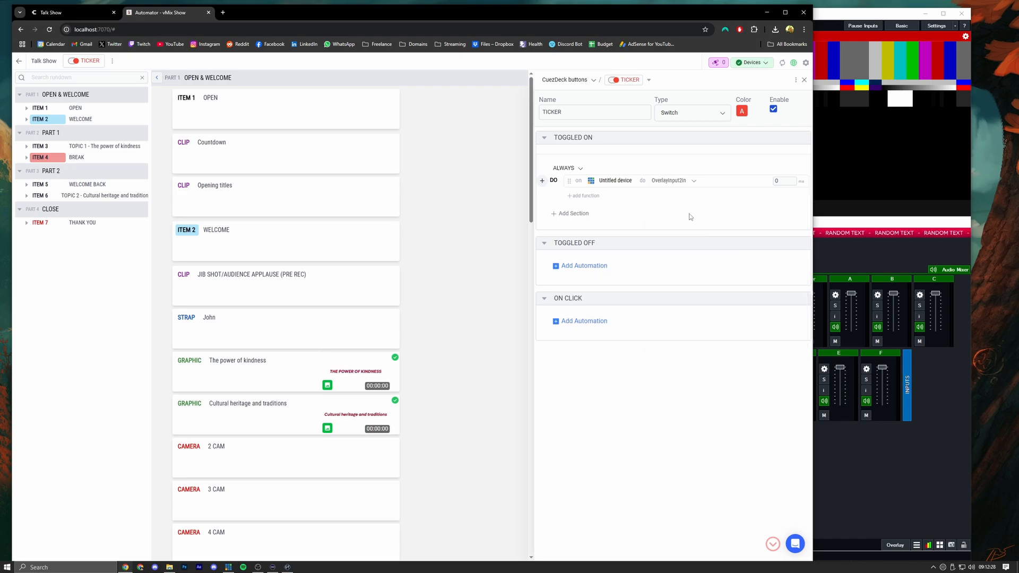
pyautogui.click(686, 234)
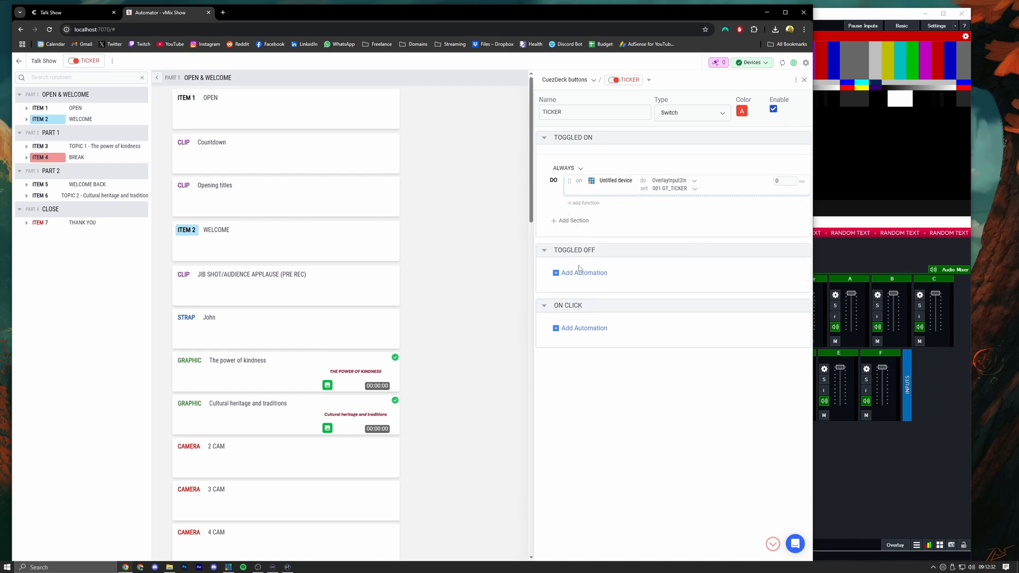
# Add a Toggled Off automation running Untitled device OverlayInput2Out, then narrow the browser.
pyautogui.click(569, 275)
pyautogui.click(599, 298)
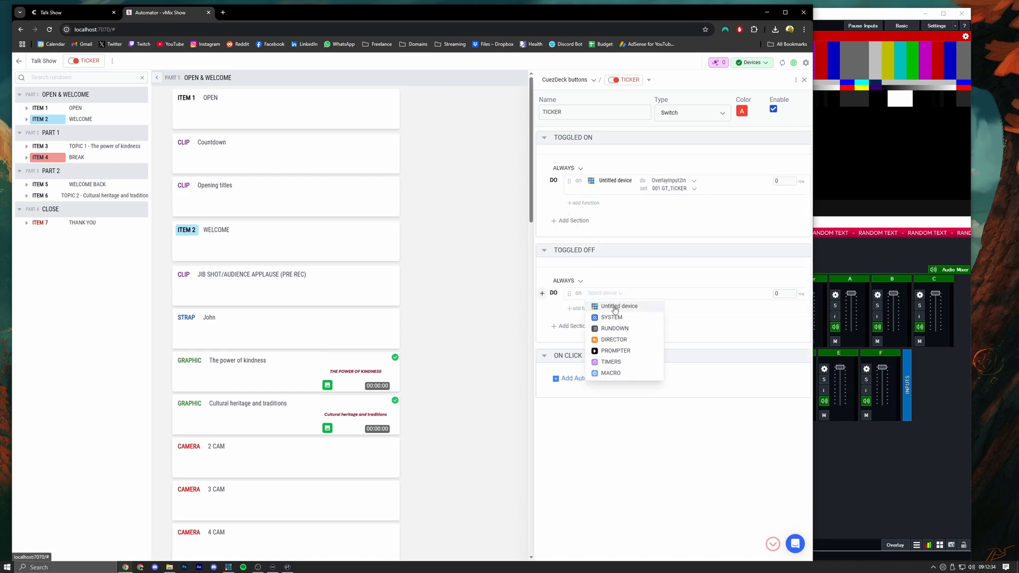
pyautogui.click(614, 311)
pyautogui.click(660, 294)
pyautogui.write('overlayinpu2io')
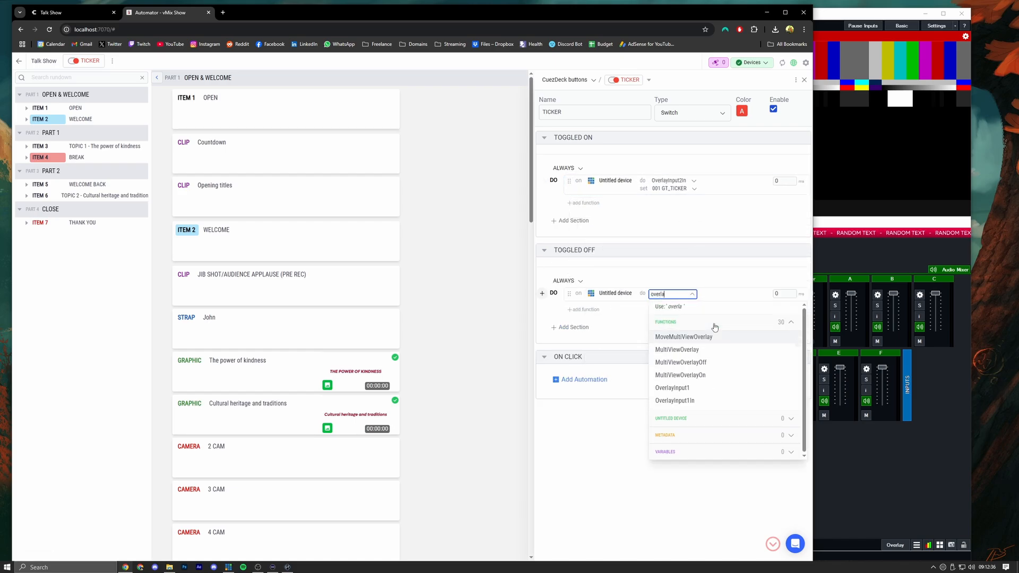
pyautogui.press('BackSpace')
pyautogui.write('of')
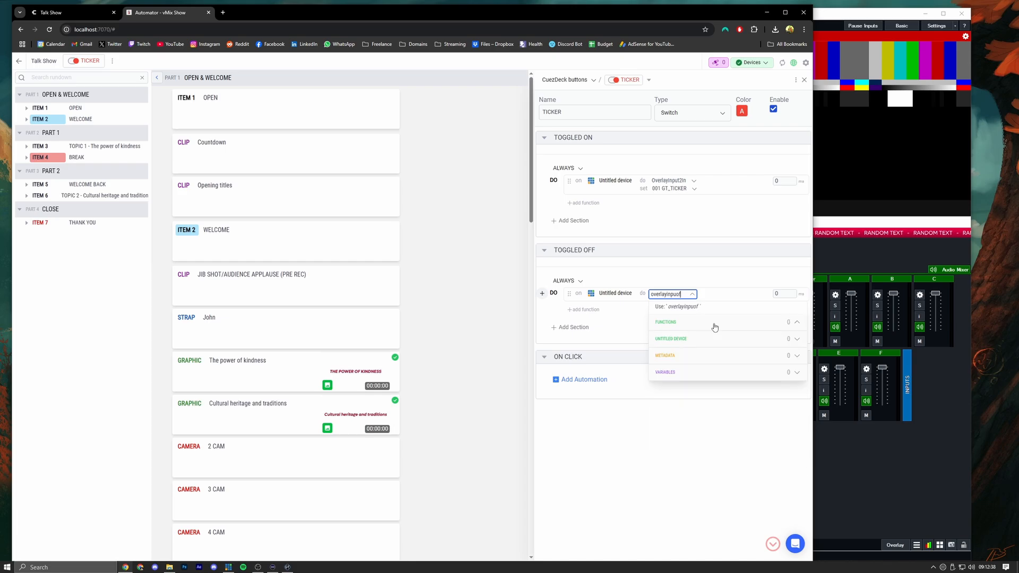
pyautogui.press('BackSpace')
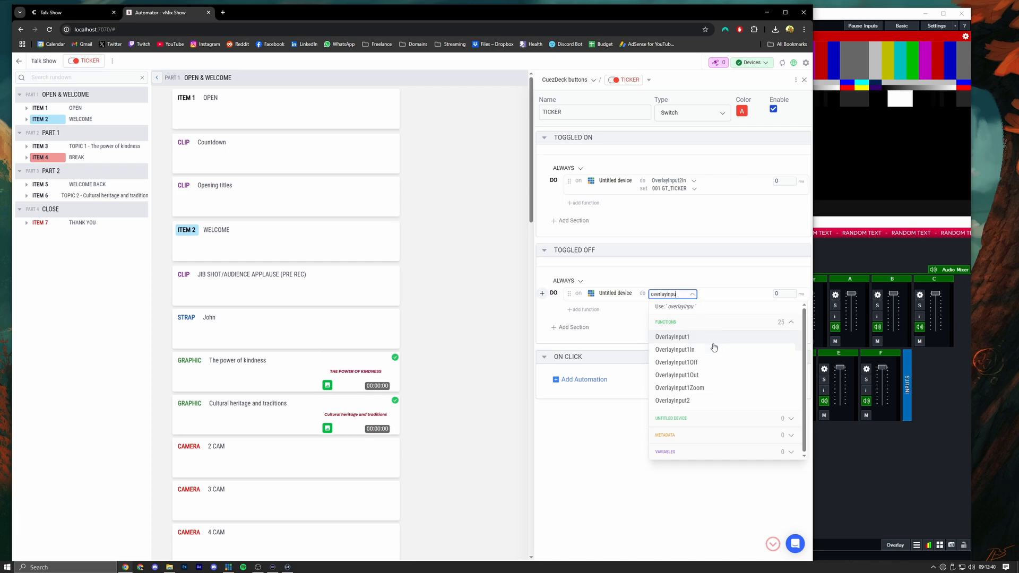
pyautogui.write('2')
pyautogui.click(701, 375)
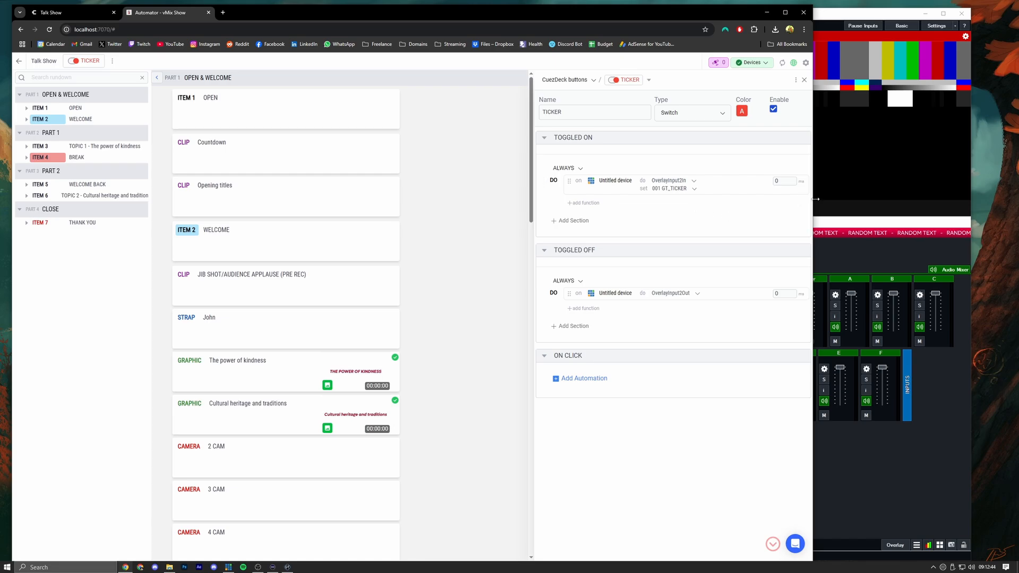
pyautogui.moveTo(815, 199); pyautogui.dragTo(586, 199)
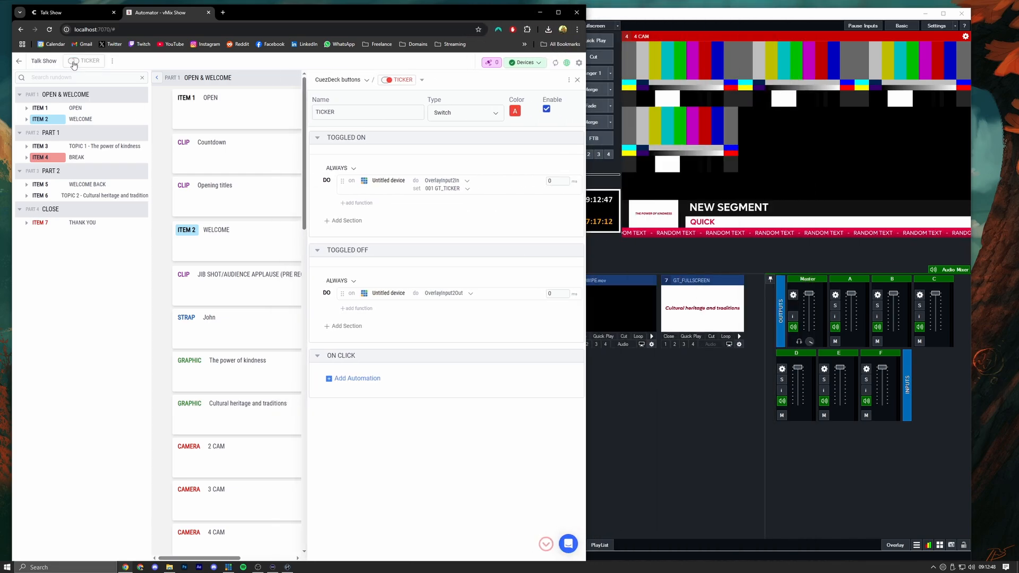
# Toggle the TICKER switch on and off twice, then close the CuezDeck button settings.
pyautogui.click(73, 62)
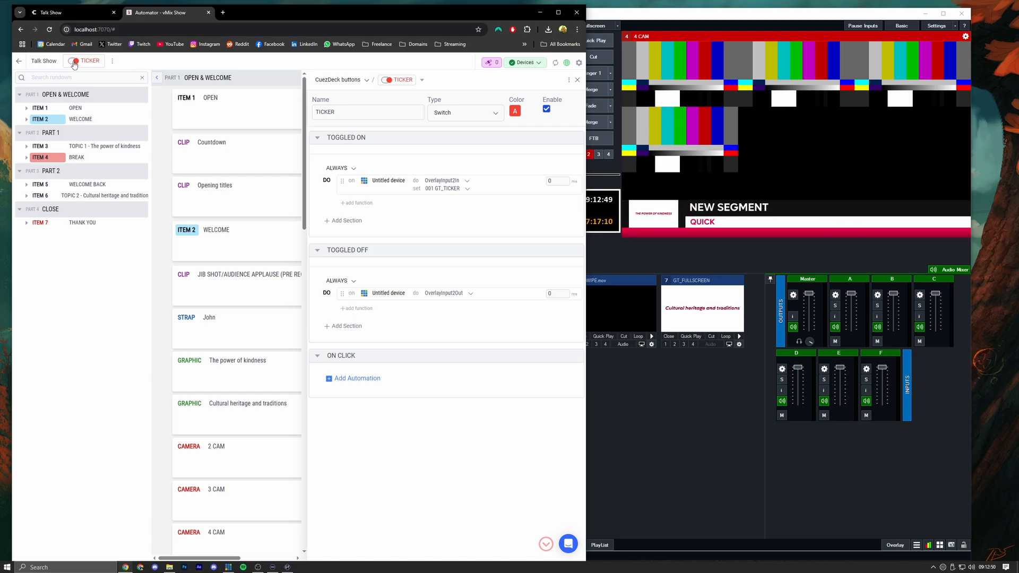
pyautogui.click(73, 61)
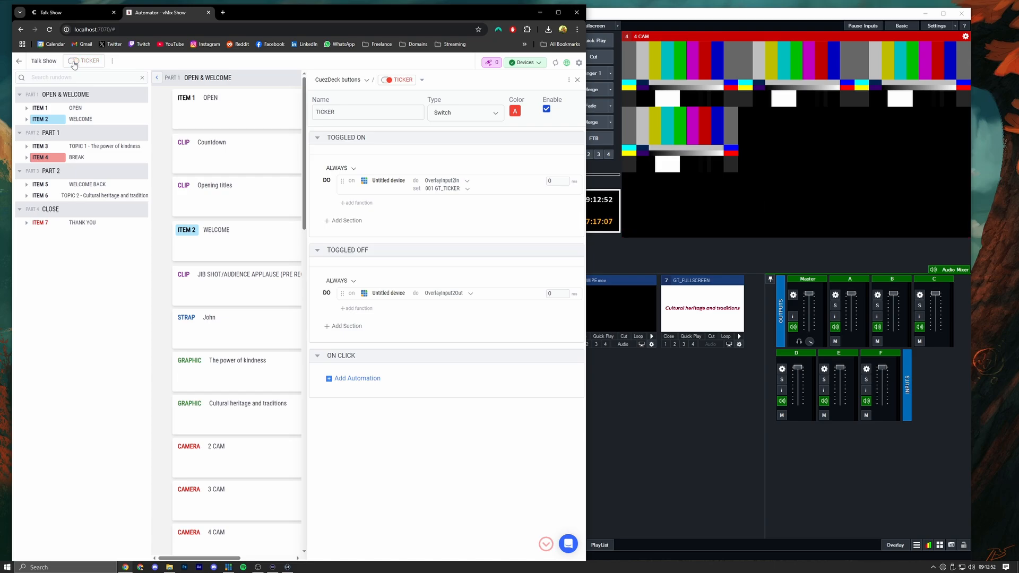
pyautogui.click(74, 62)
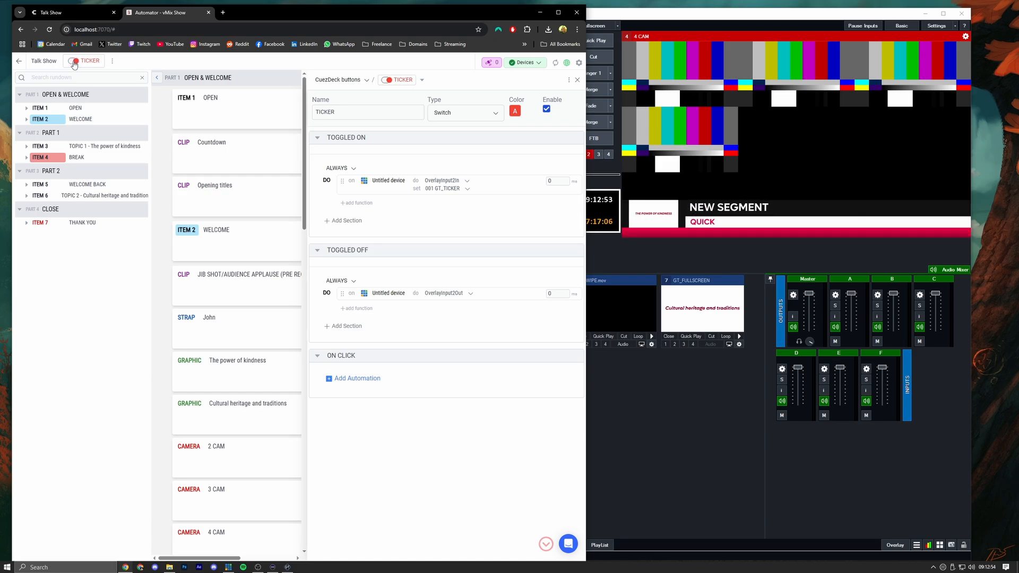
pyautogui.click(74, 61)
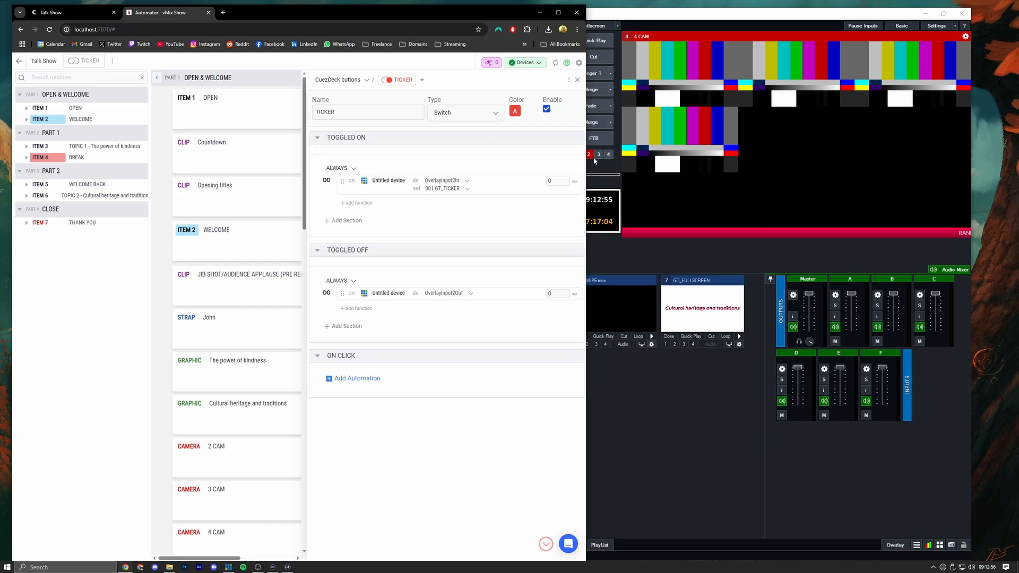
pyautogui.moveTo(586, 81); pyautogui.dragTo(618, 82)
pyautogui.click(610, 80)
# Play Example 2 with the ticker overlay toggled, then play vMix Tutorial and check vMix.
pyautogui.scroll(-5, 307, 246)
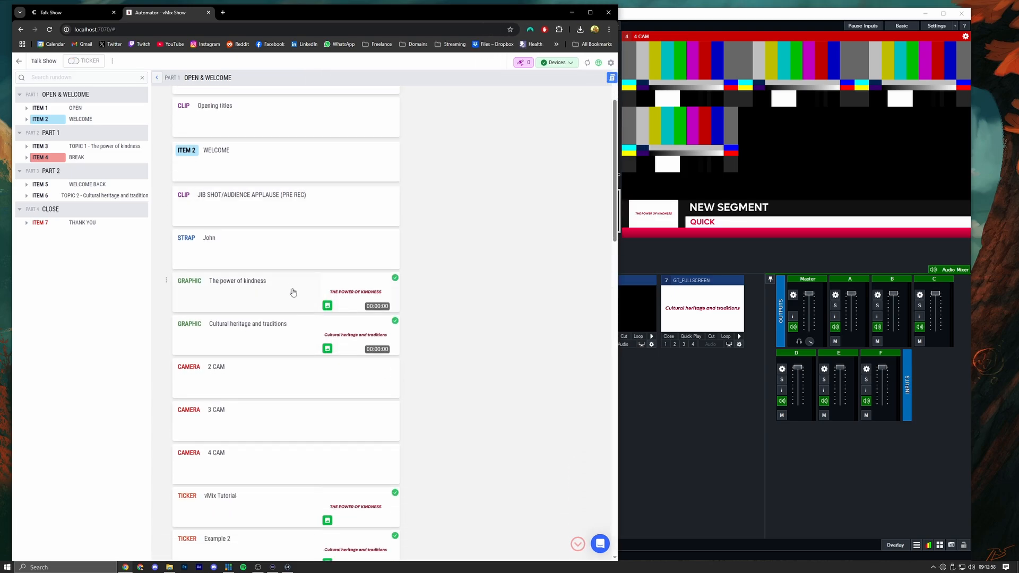
pyautogui.click(252, 383)
pyautogui.scroll(-3, 251, 371)
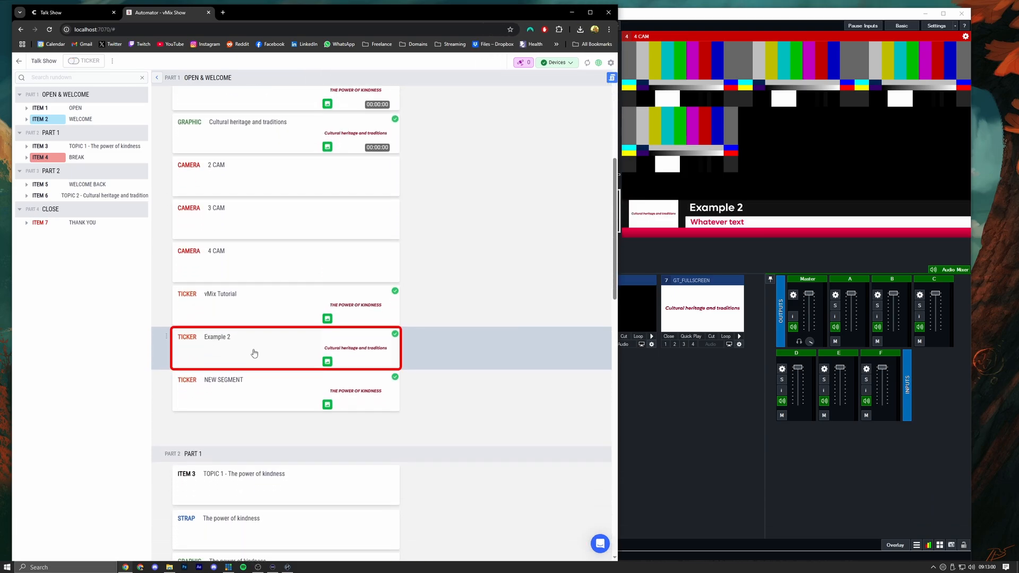
pyautogui.click(74, 62)
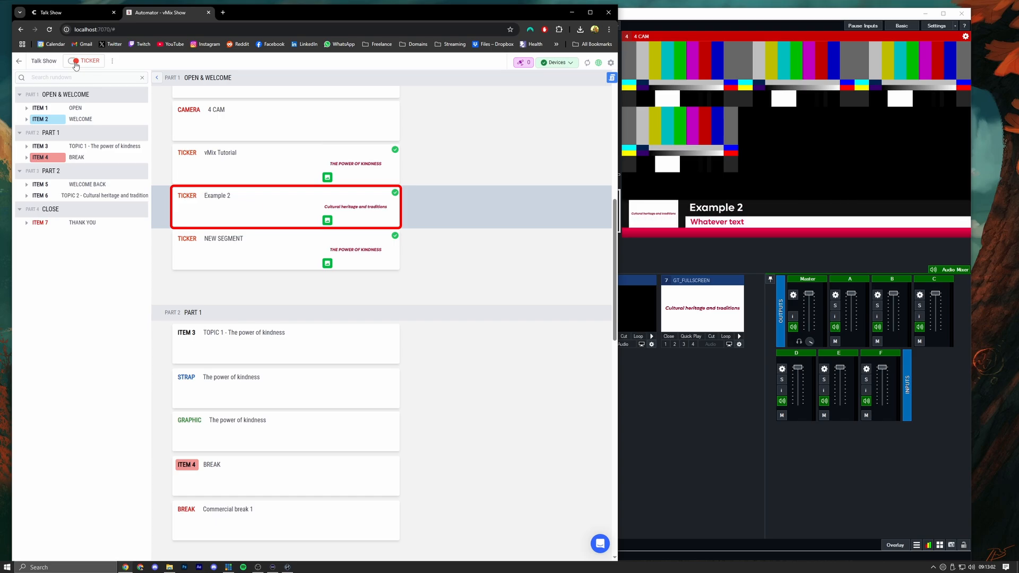
pyautogui.click(75, 62)
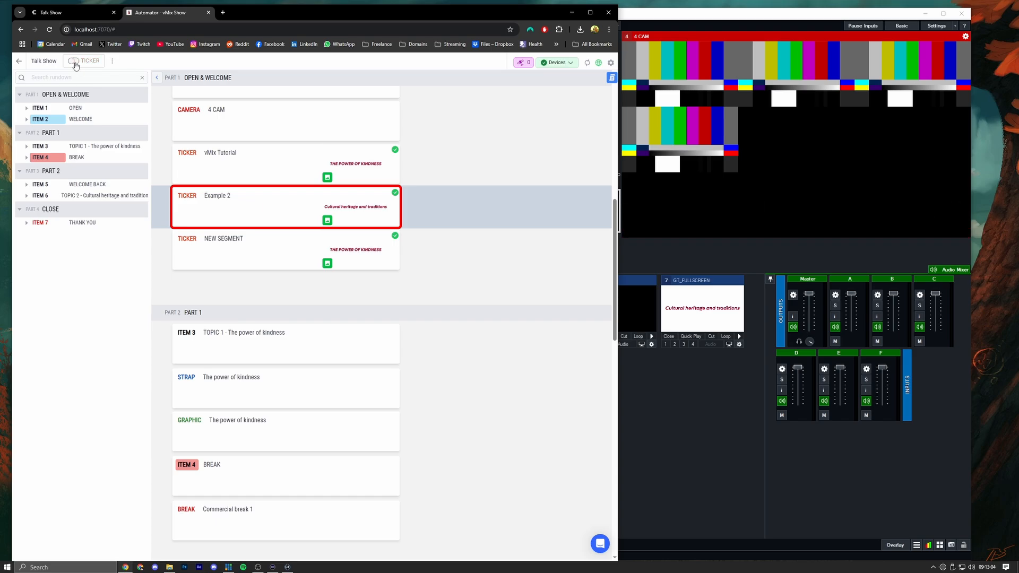
pyautogui.click(262, 177)
pyautogui.click(653, 428)
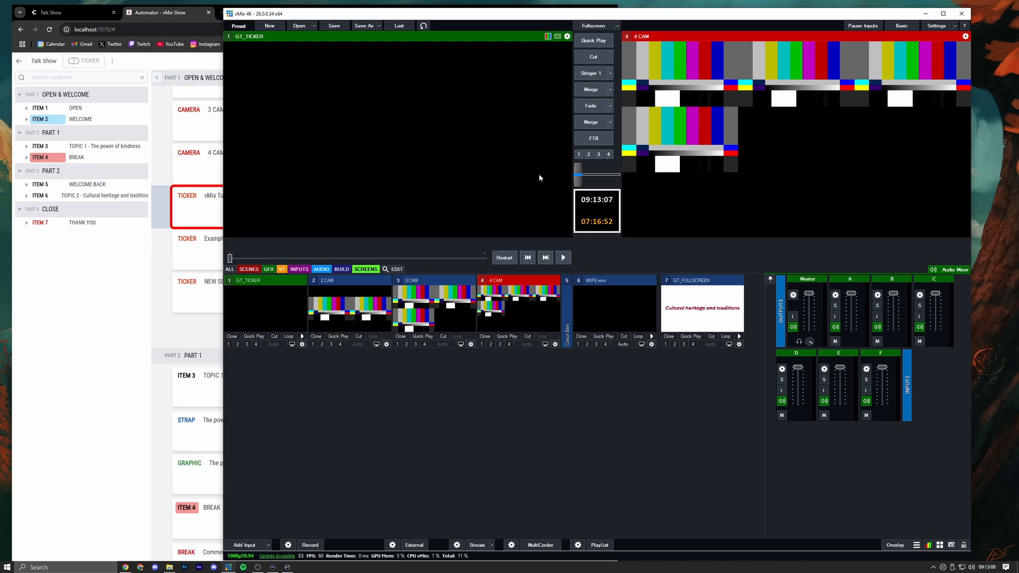
pyautogui.click(97, 329)
# Play Example 2, NEW SEGMENT and vMix Tutorial, restart GT_TICKER in vMix, then switch TICKER off.
pyautogui.click(273, 244)
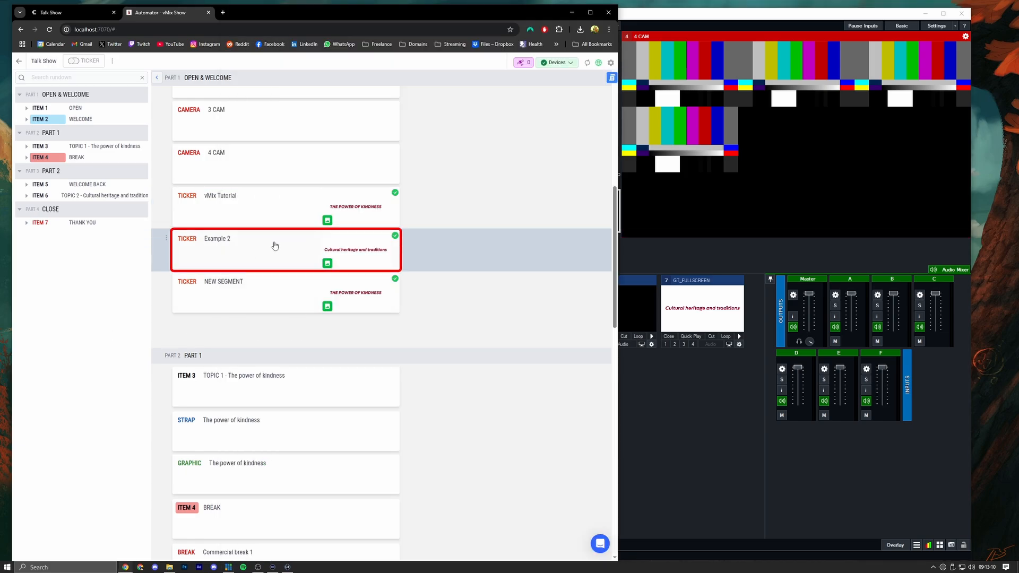
pyautogui.click(257, 292)
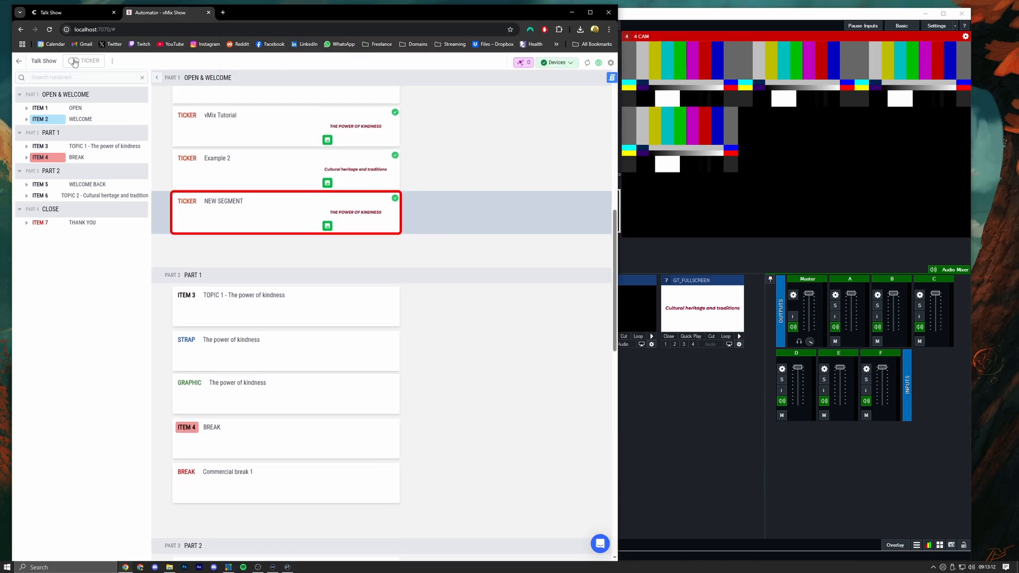
pyautogui.click(74, 61)
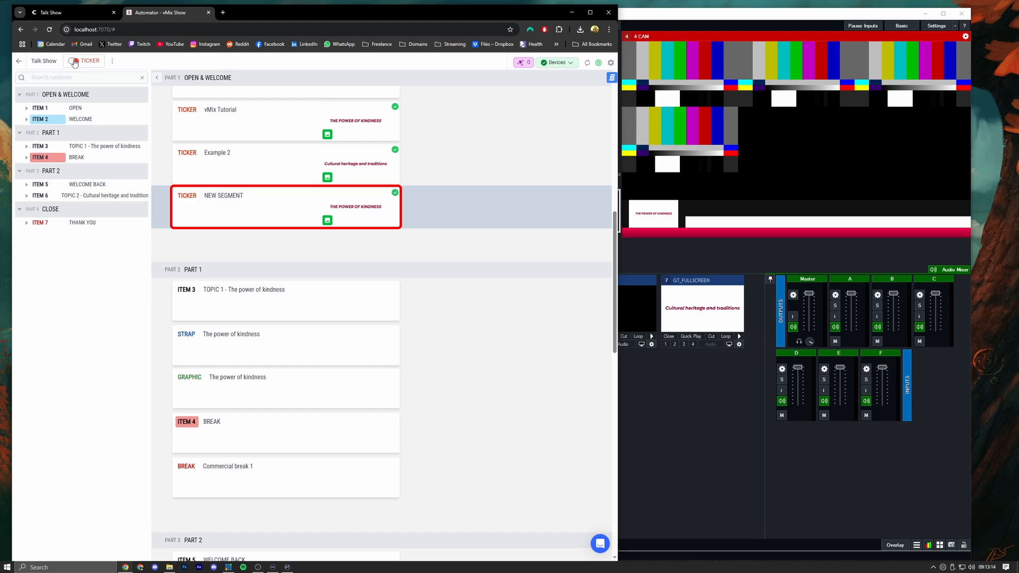
pyautogui.click(272, 178)
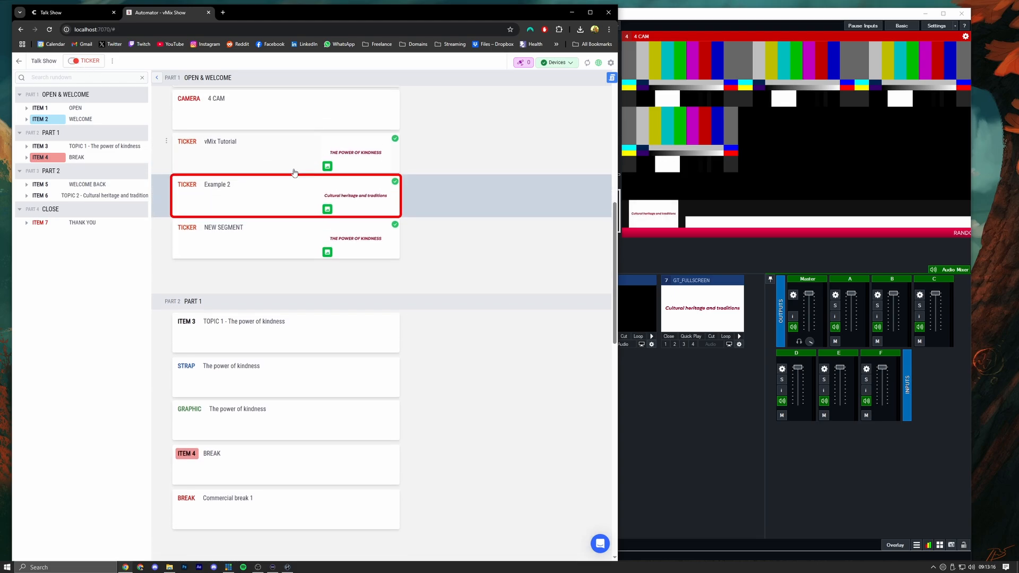
pyautogui.click(252, 166)
pyautogui.click(685, 237)
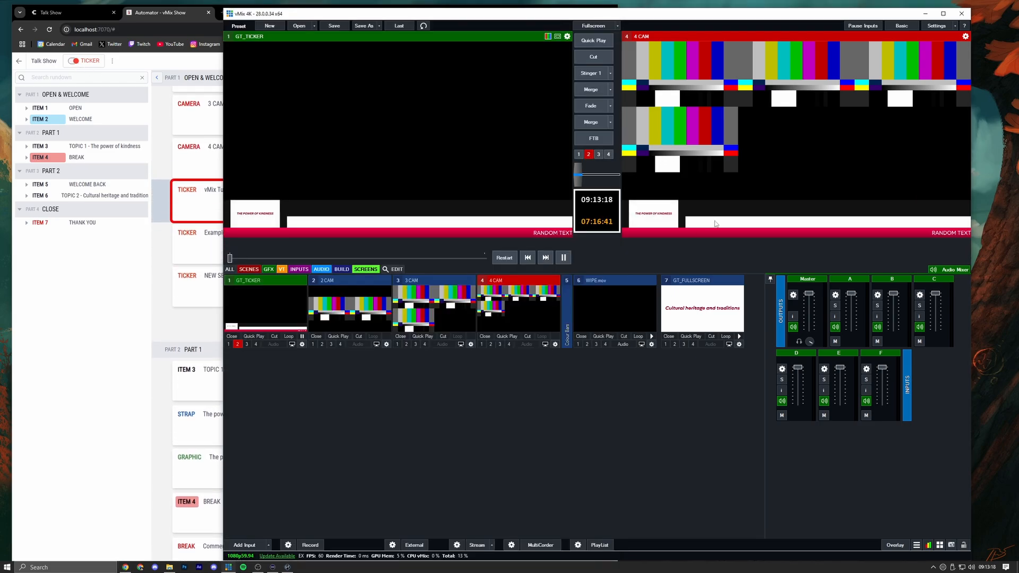
pyautogui.rightClick(428, 193)
pyautogui.click(456, 206)
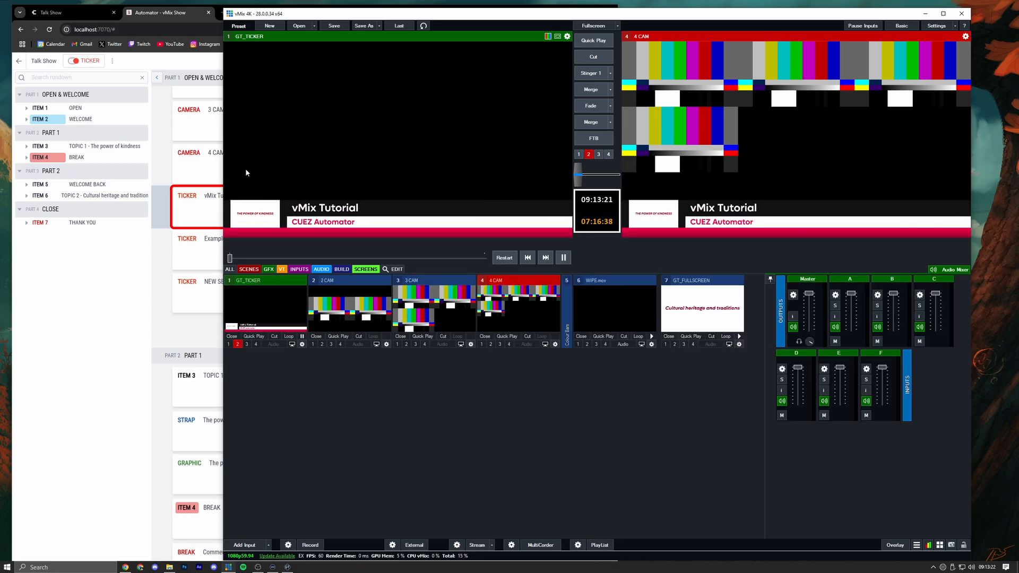
pyautogui.click(86, 269)
pyautogui.click(71, 63)
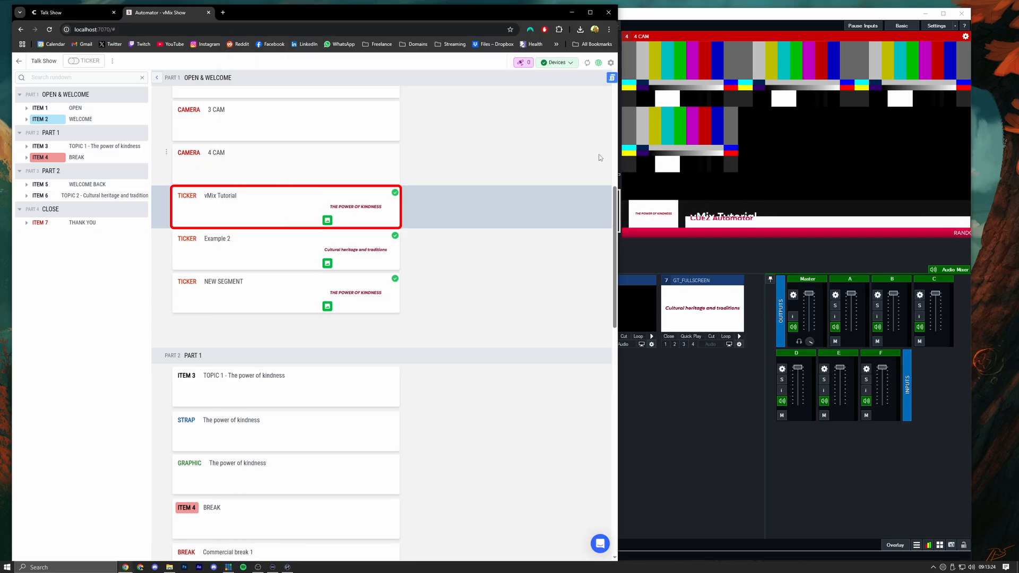
# Maximise the browser and open Triggers Configuration for the LIVE block type.
pyautogui.moveTo(617, 164); pyautogui.dragTo(907, 161)
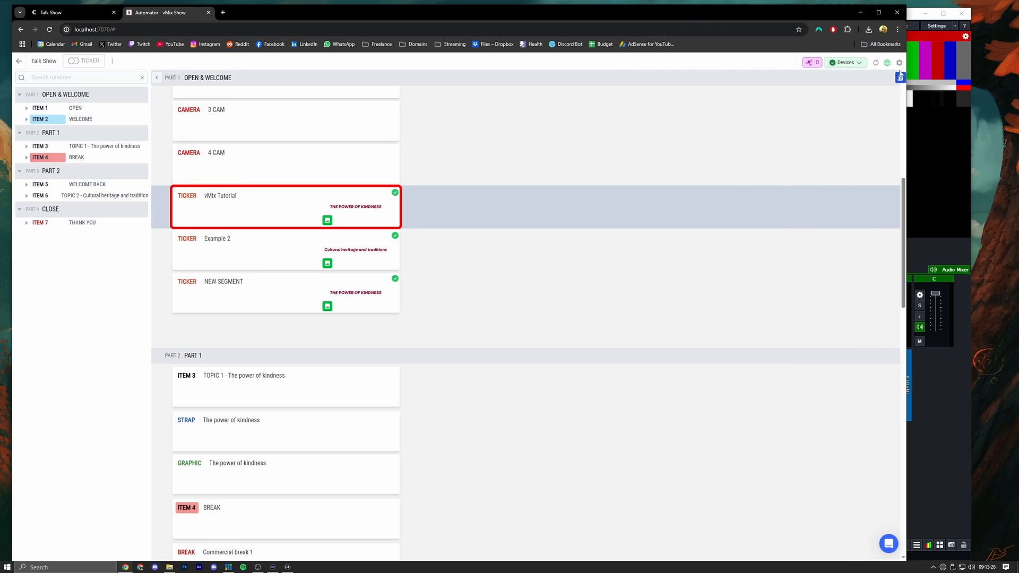
pyautogui.scroll(2, 238, 182)
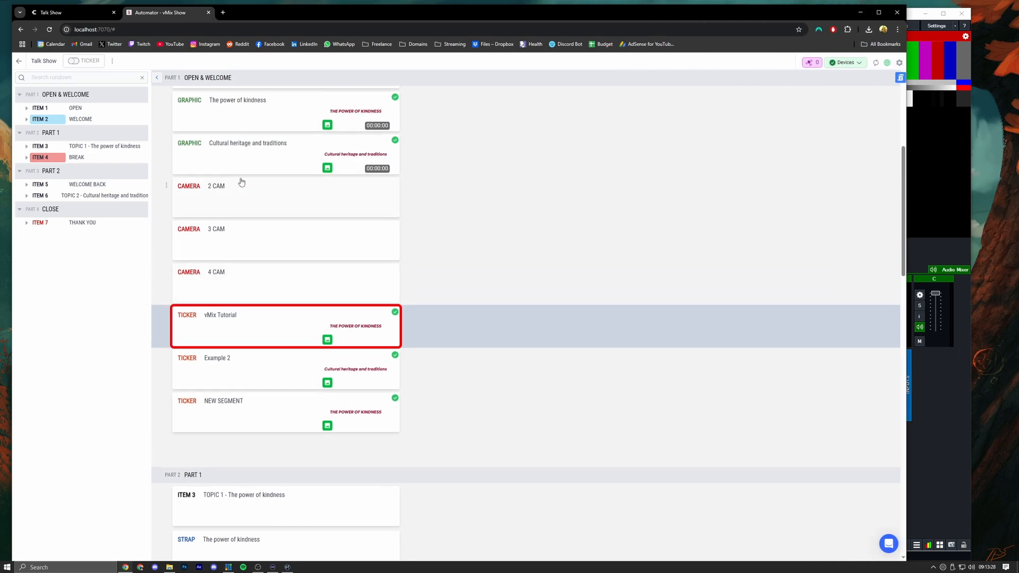
pyautogui.scroll(2, 195, 198)
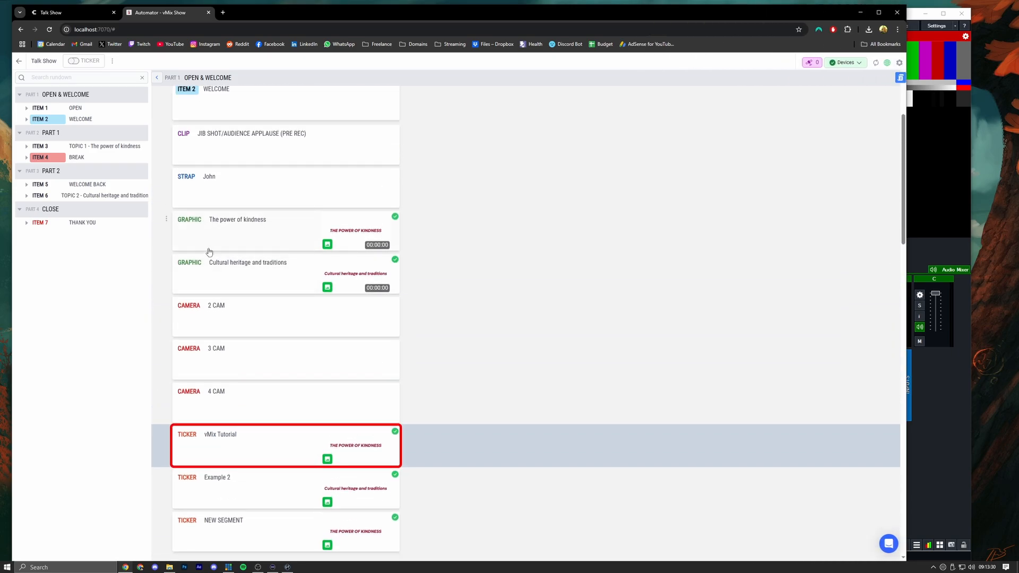
pyautogui.scroll(-3, 228, 317)
pyautogui.click(898, 63)
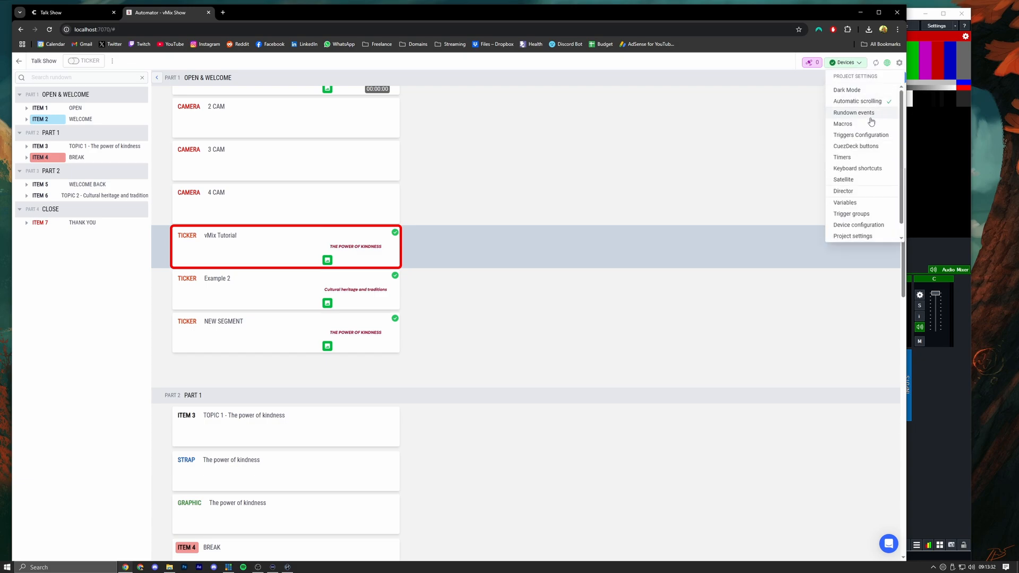
pyautogui.click(855, 135)
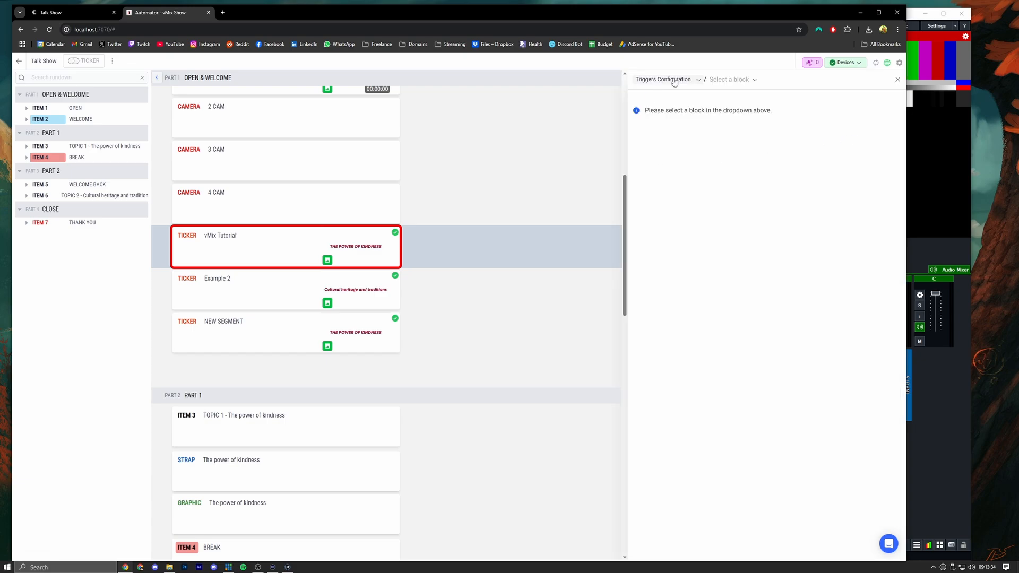
pyautogui.click(731, 80)
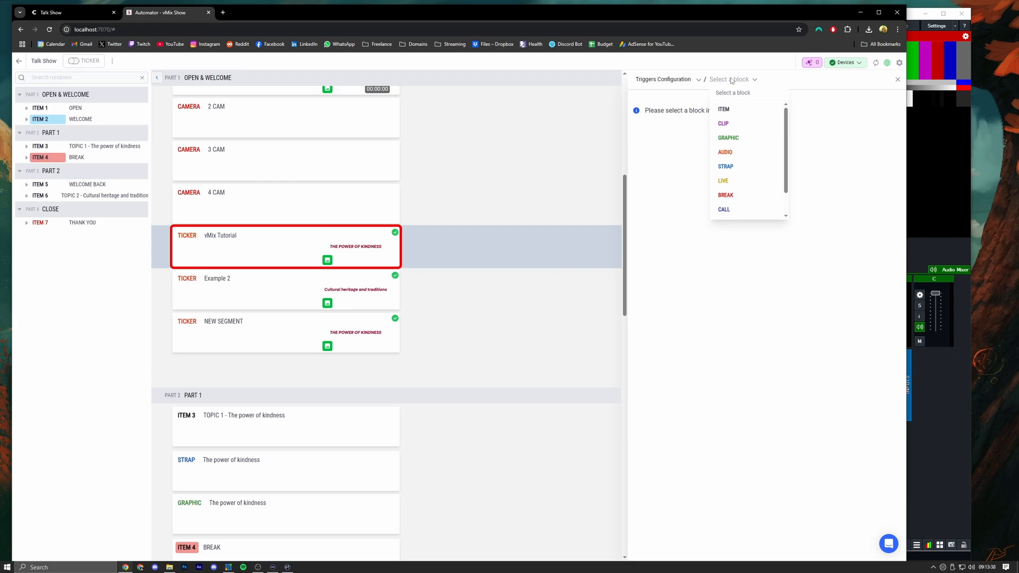
pyautogui.scroll(-1, 743, 163)
pyautogui.click(744, 163)
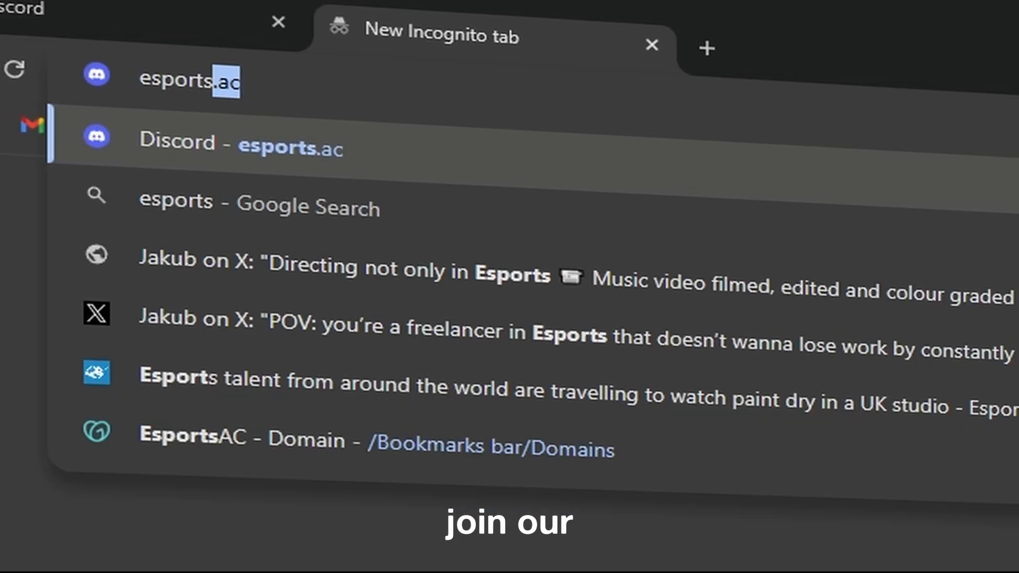
# Enter the Discord invite address and accept the terms on the sign-up form.
pyautogui.write('.a')
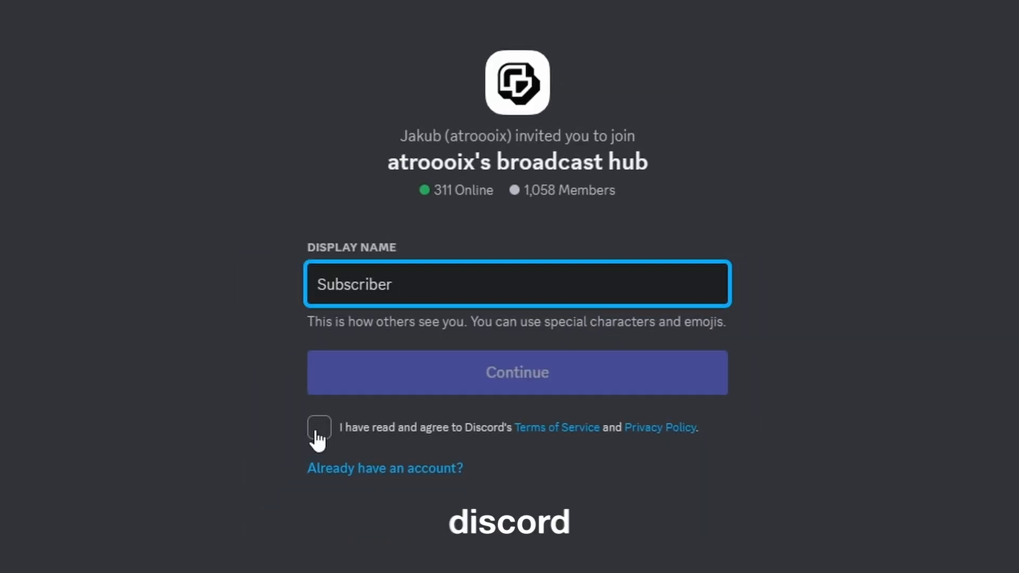
pyautogui.click(316, 434)
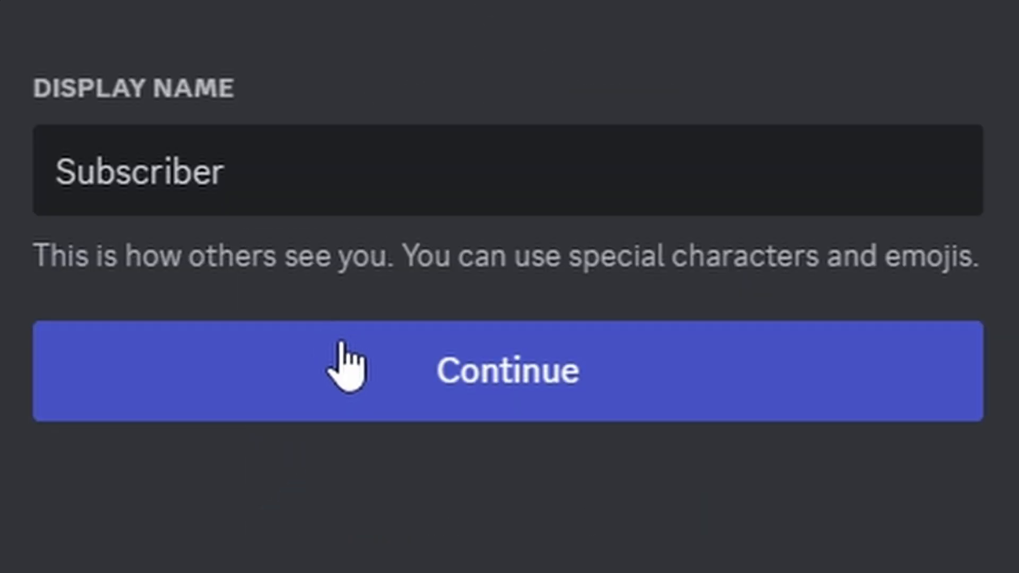